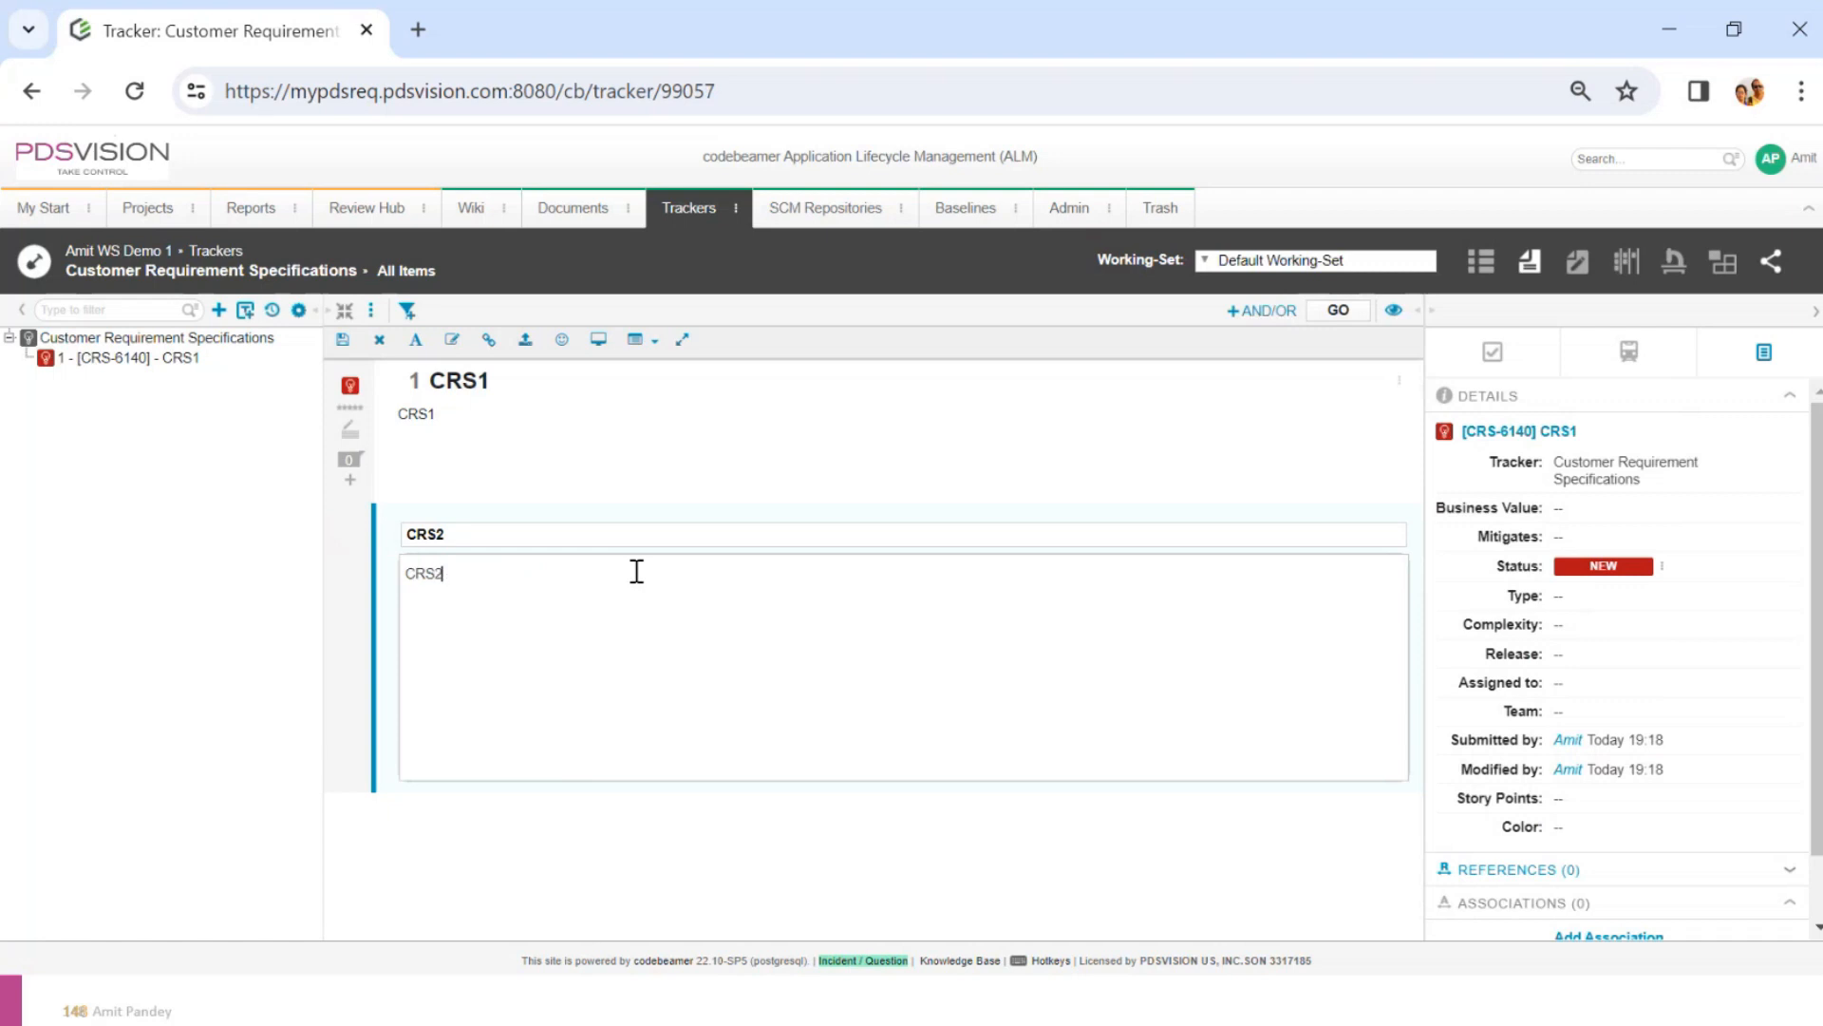
# Save the CRS2 item and open the System Requirement Specifications tracker
pyautogui.click(342, 342)
pyautogui.click(694, 221)
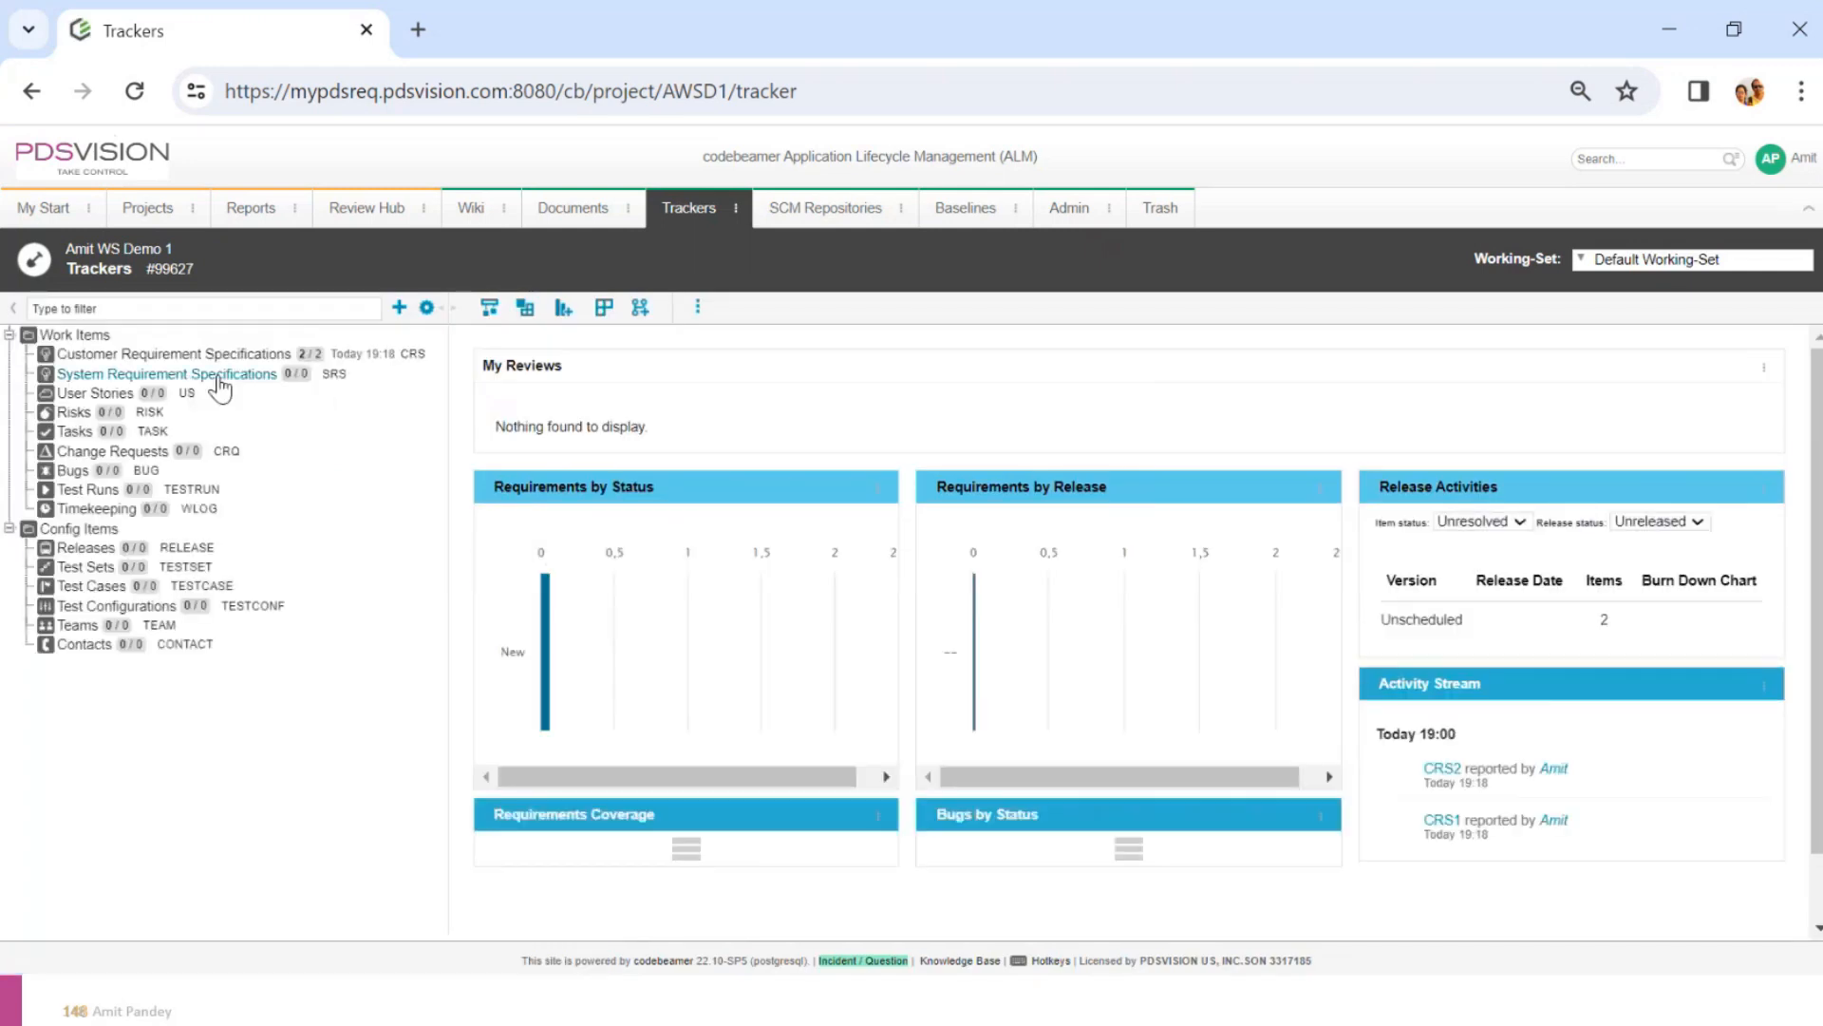
pyautogui.click(218, 375)
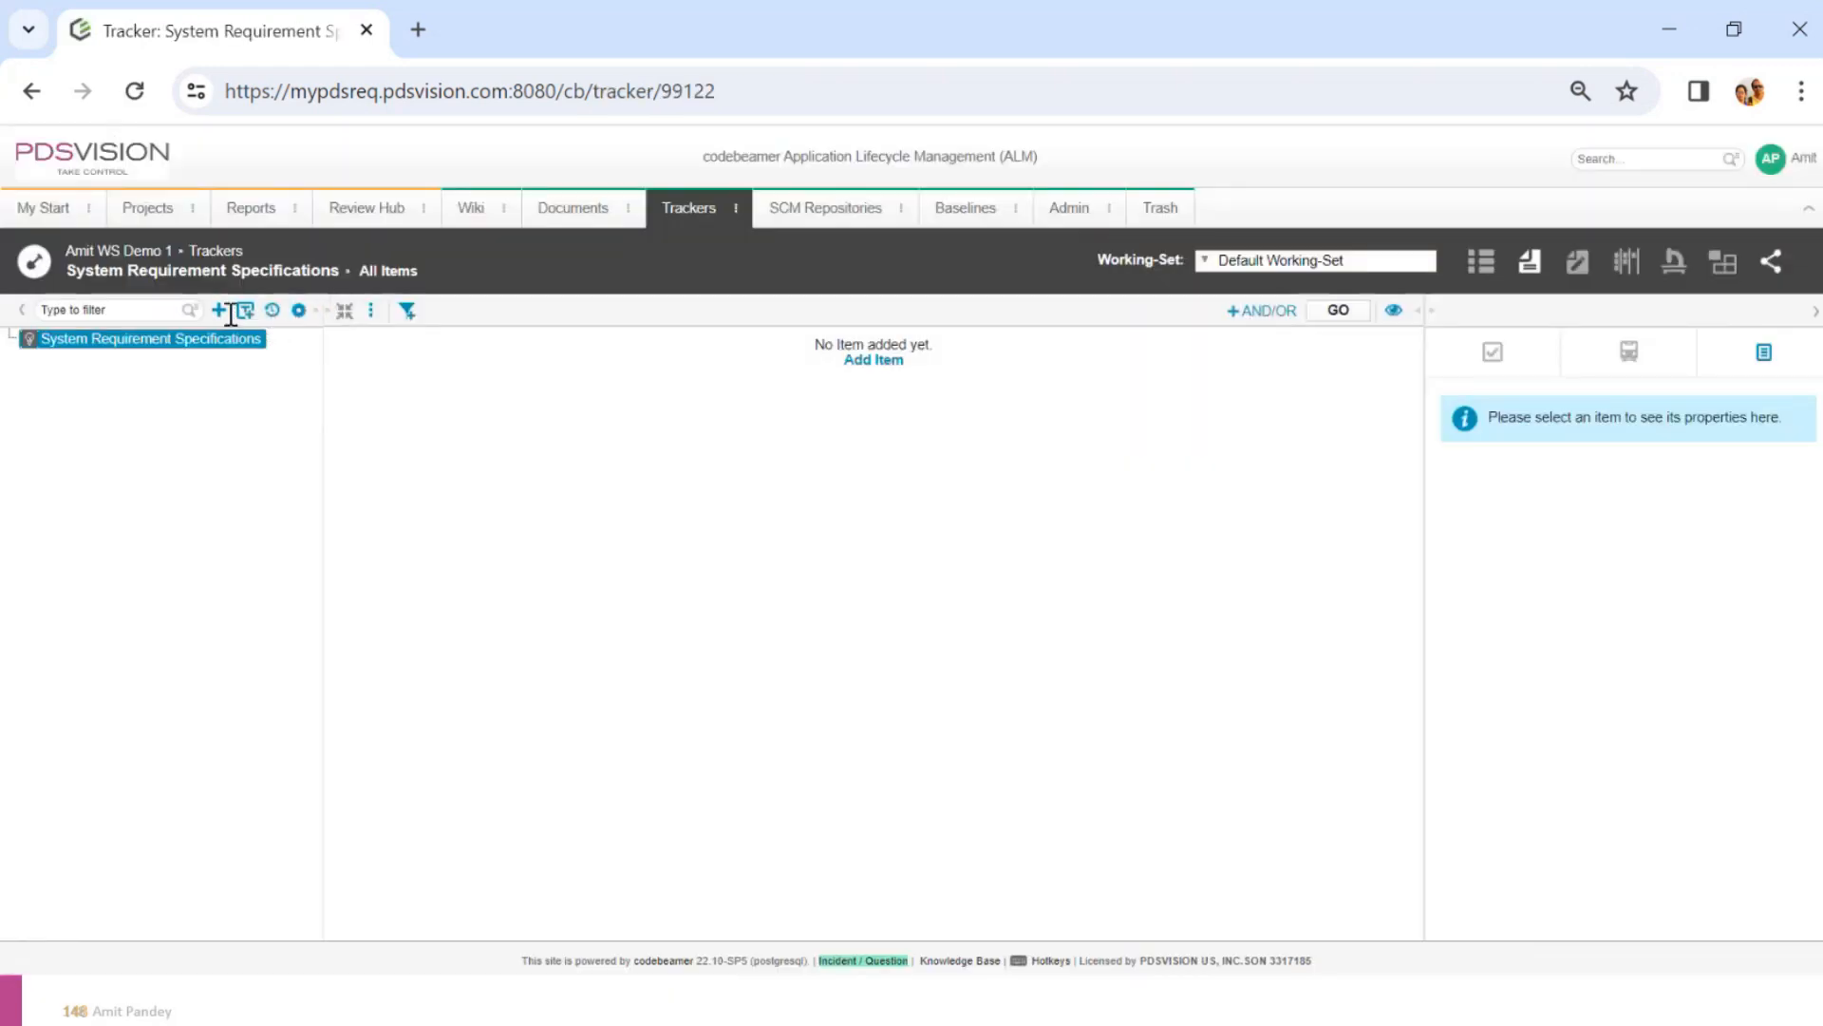
# Add and save a system requirement item named SRS1 with the description SRS1
pyautogui.click(221, 310)
pyautogui.write('S')
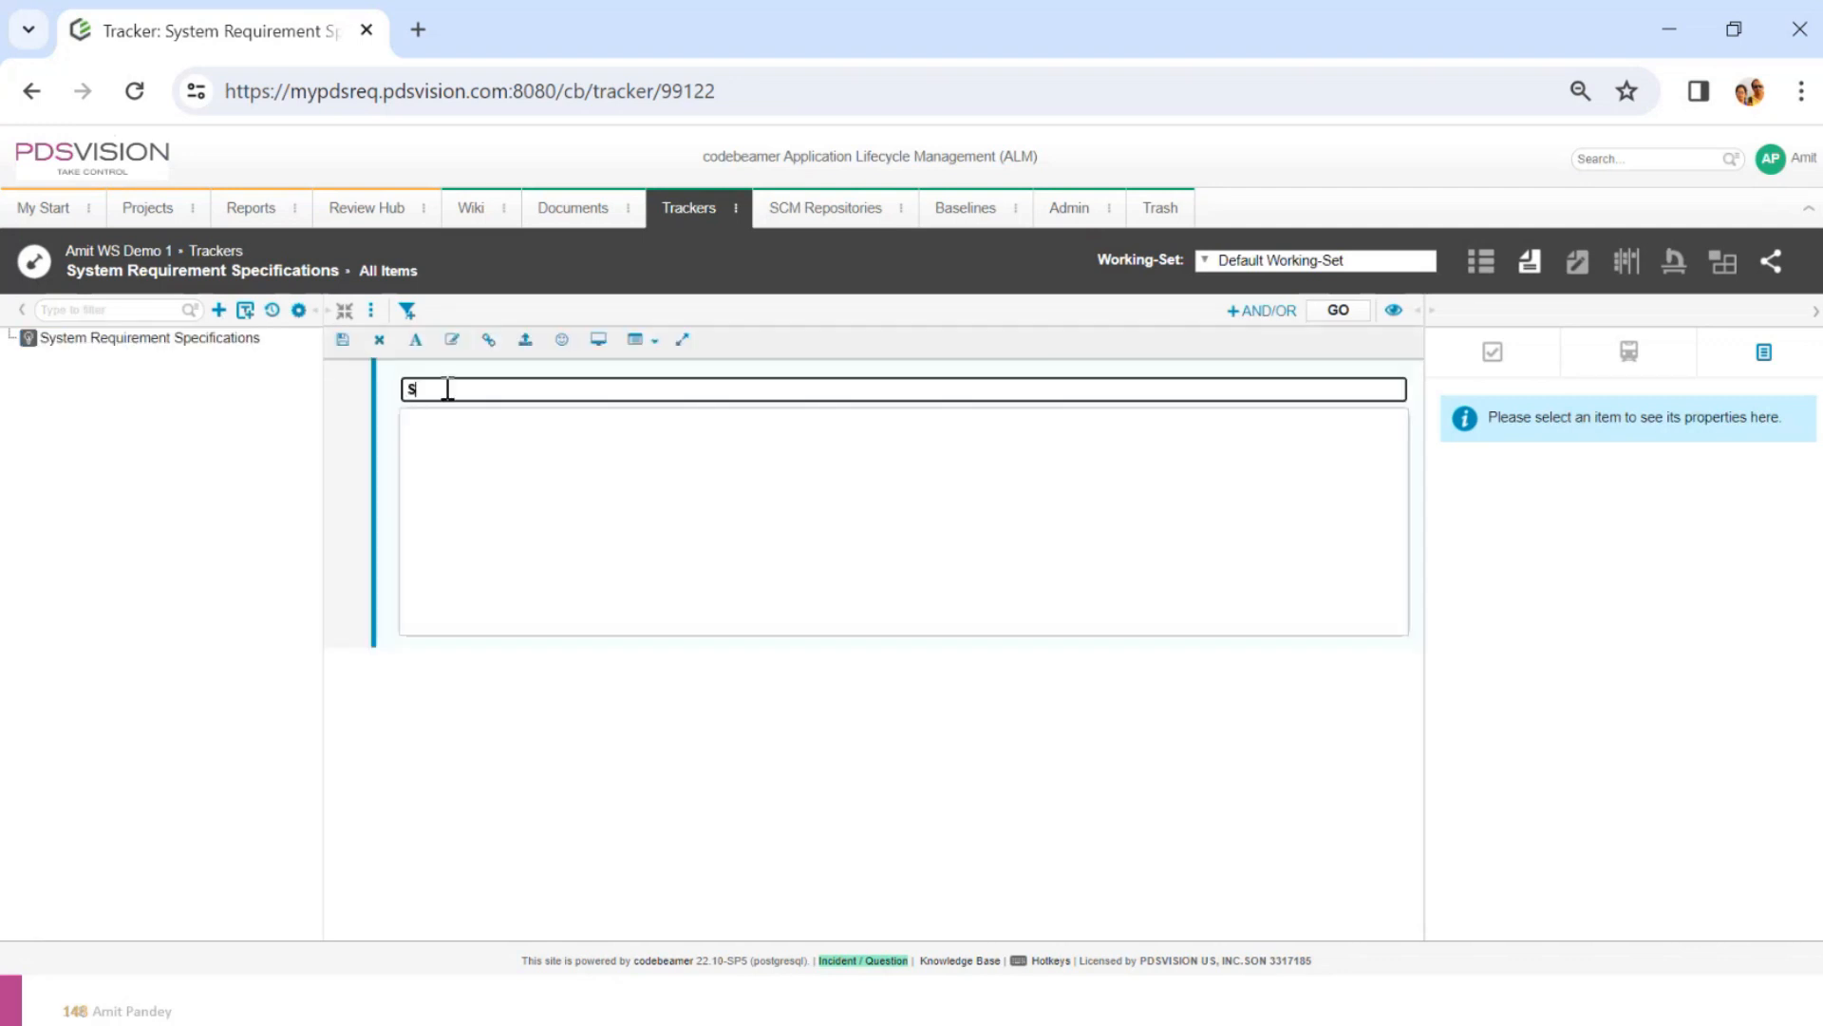
pyautogui.write('RS1')
pyautogui.doubleClick(447, 390)
pyautogui.hotkey('ctrl', 'c')
pyautogui.click(452, 448)
pyautogui.hotkey('ctrl', 'v')
pyautogui.click(343, 342)
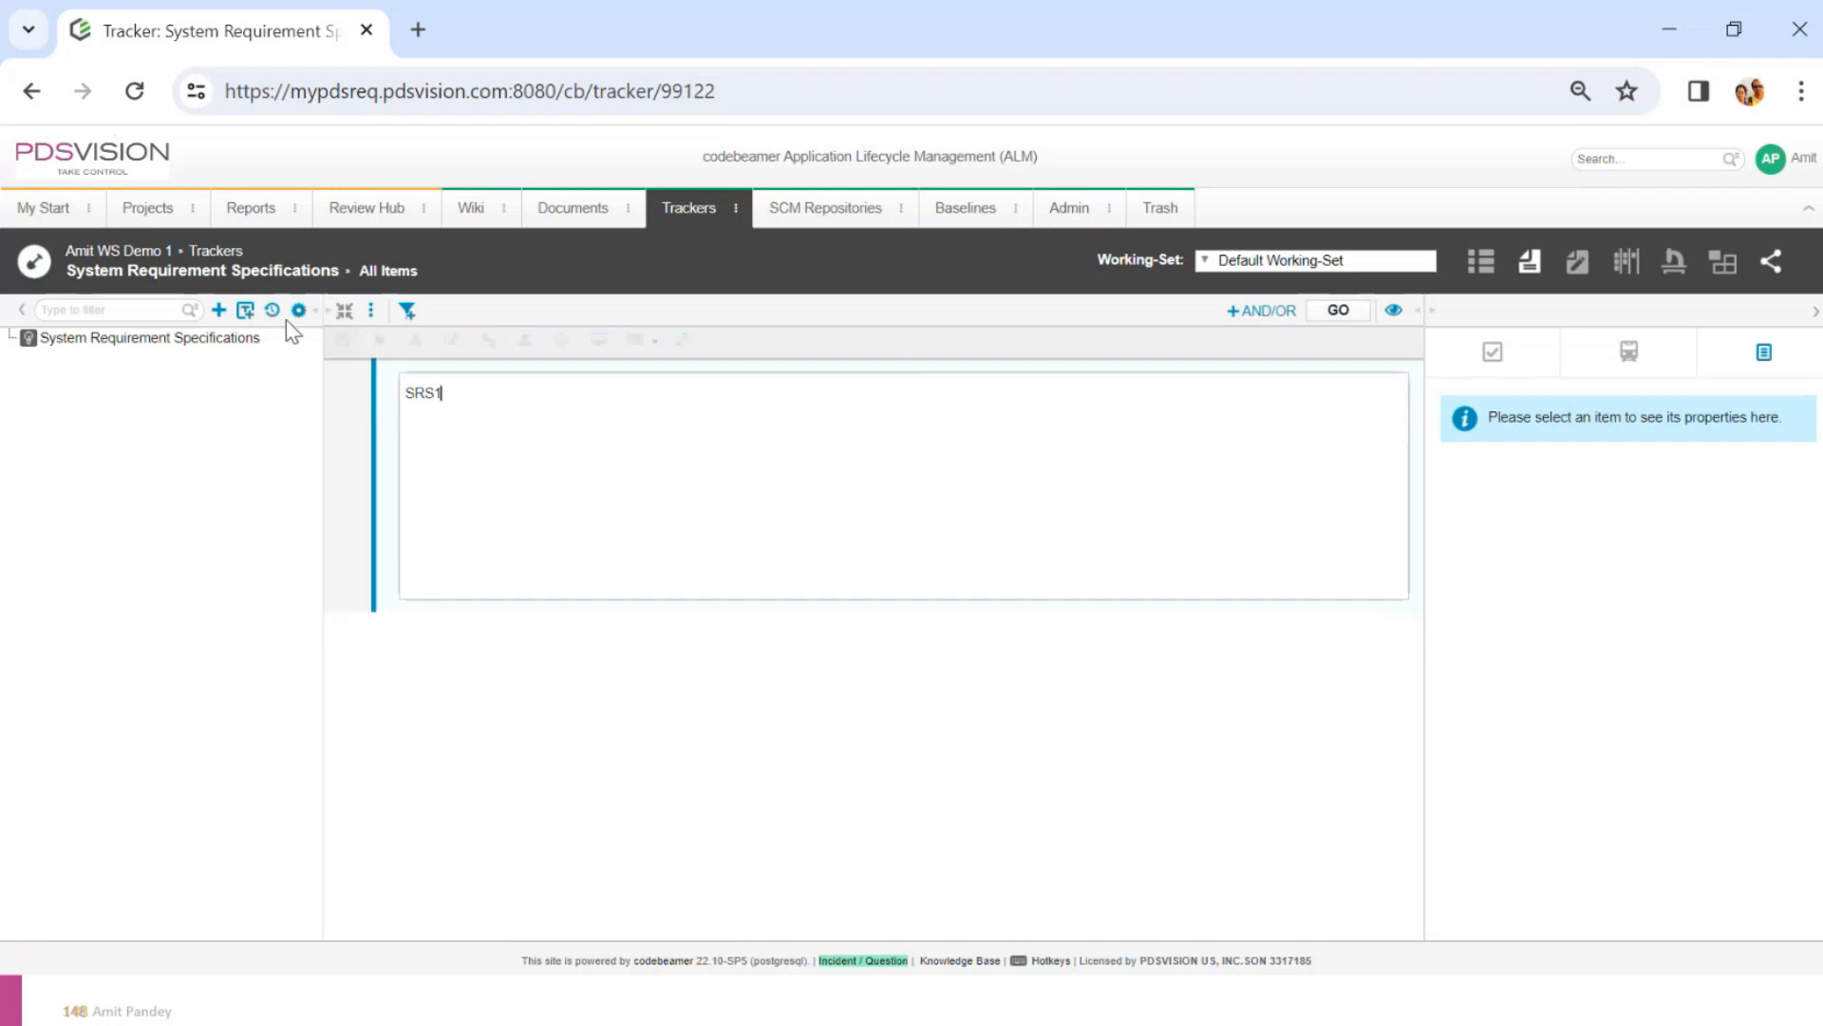
# Add and save a second system requirement item named SRS2 with the description SRS2
pyautogui.click(220, 313)
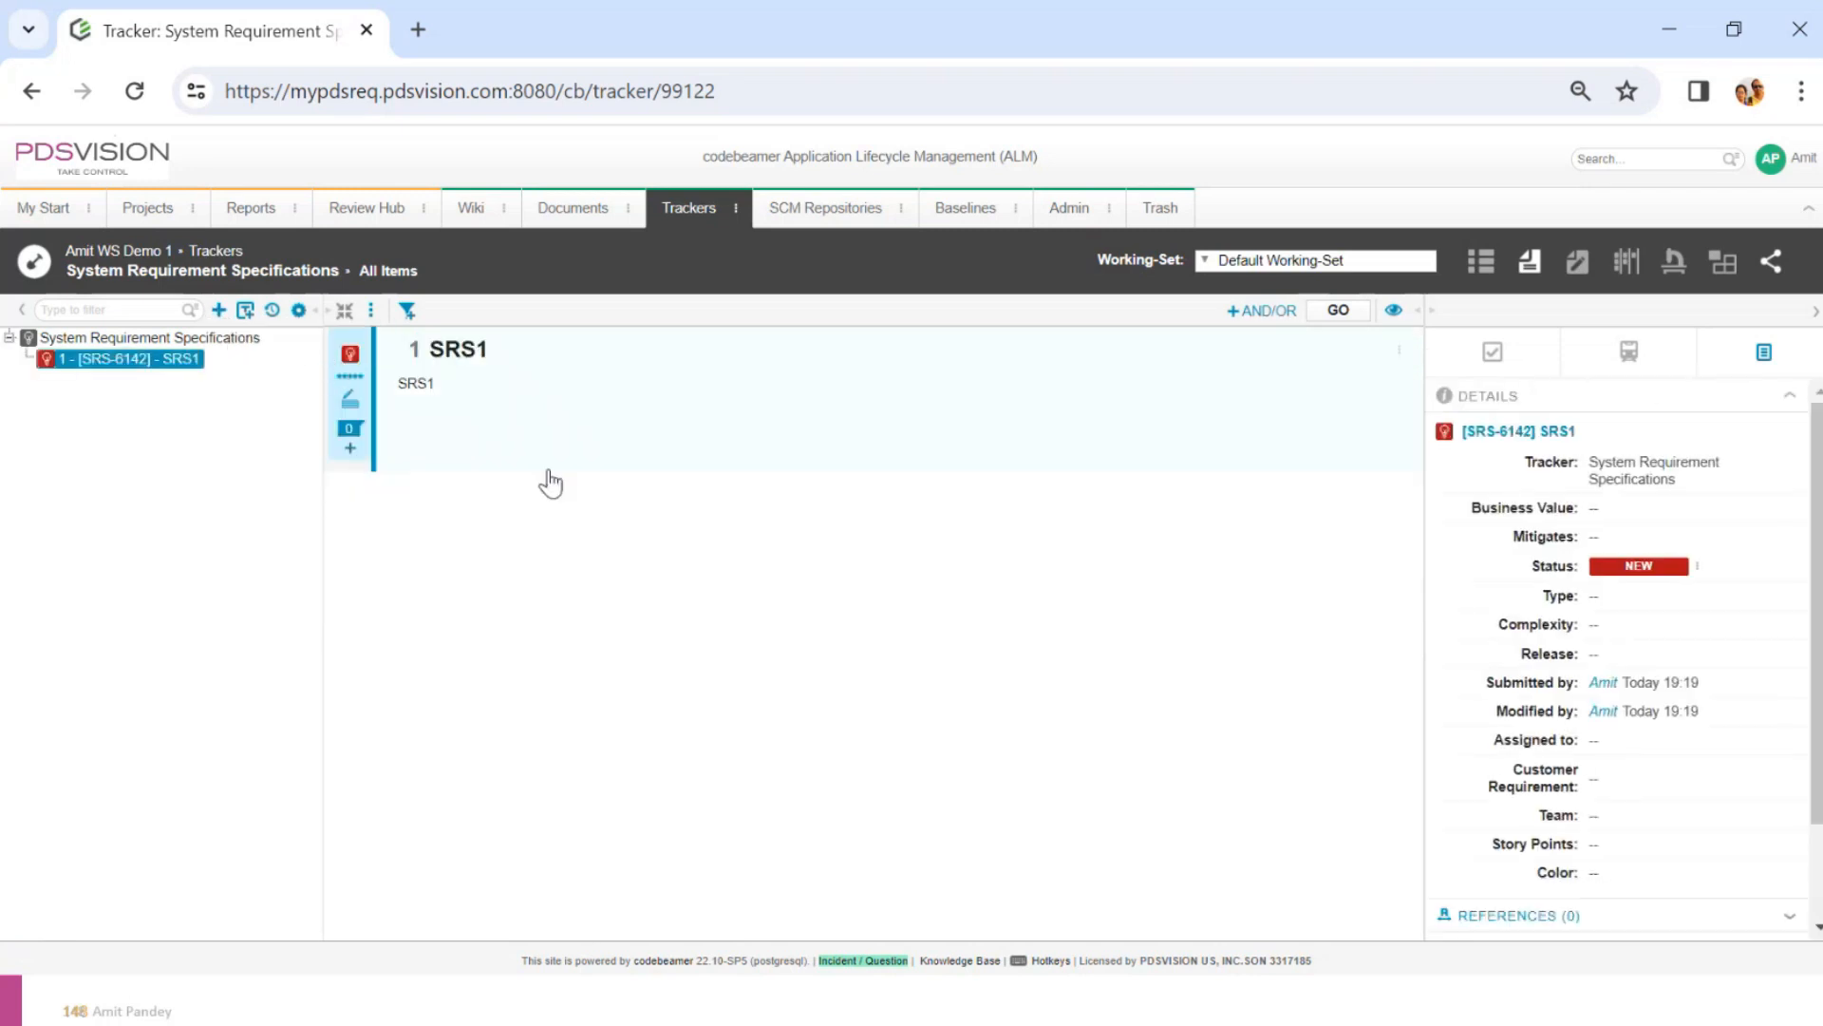
pyautogui.hotkey('ctrl', 'v')
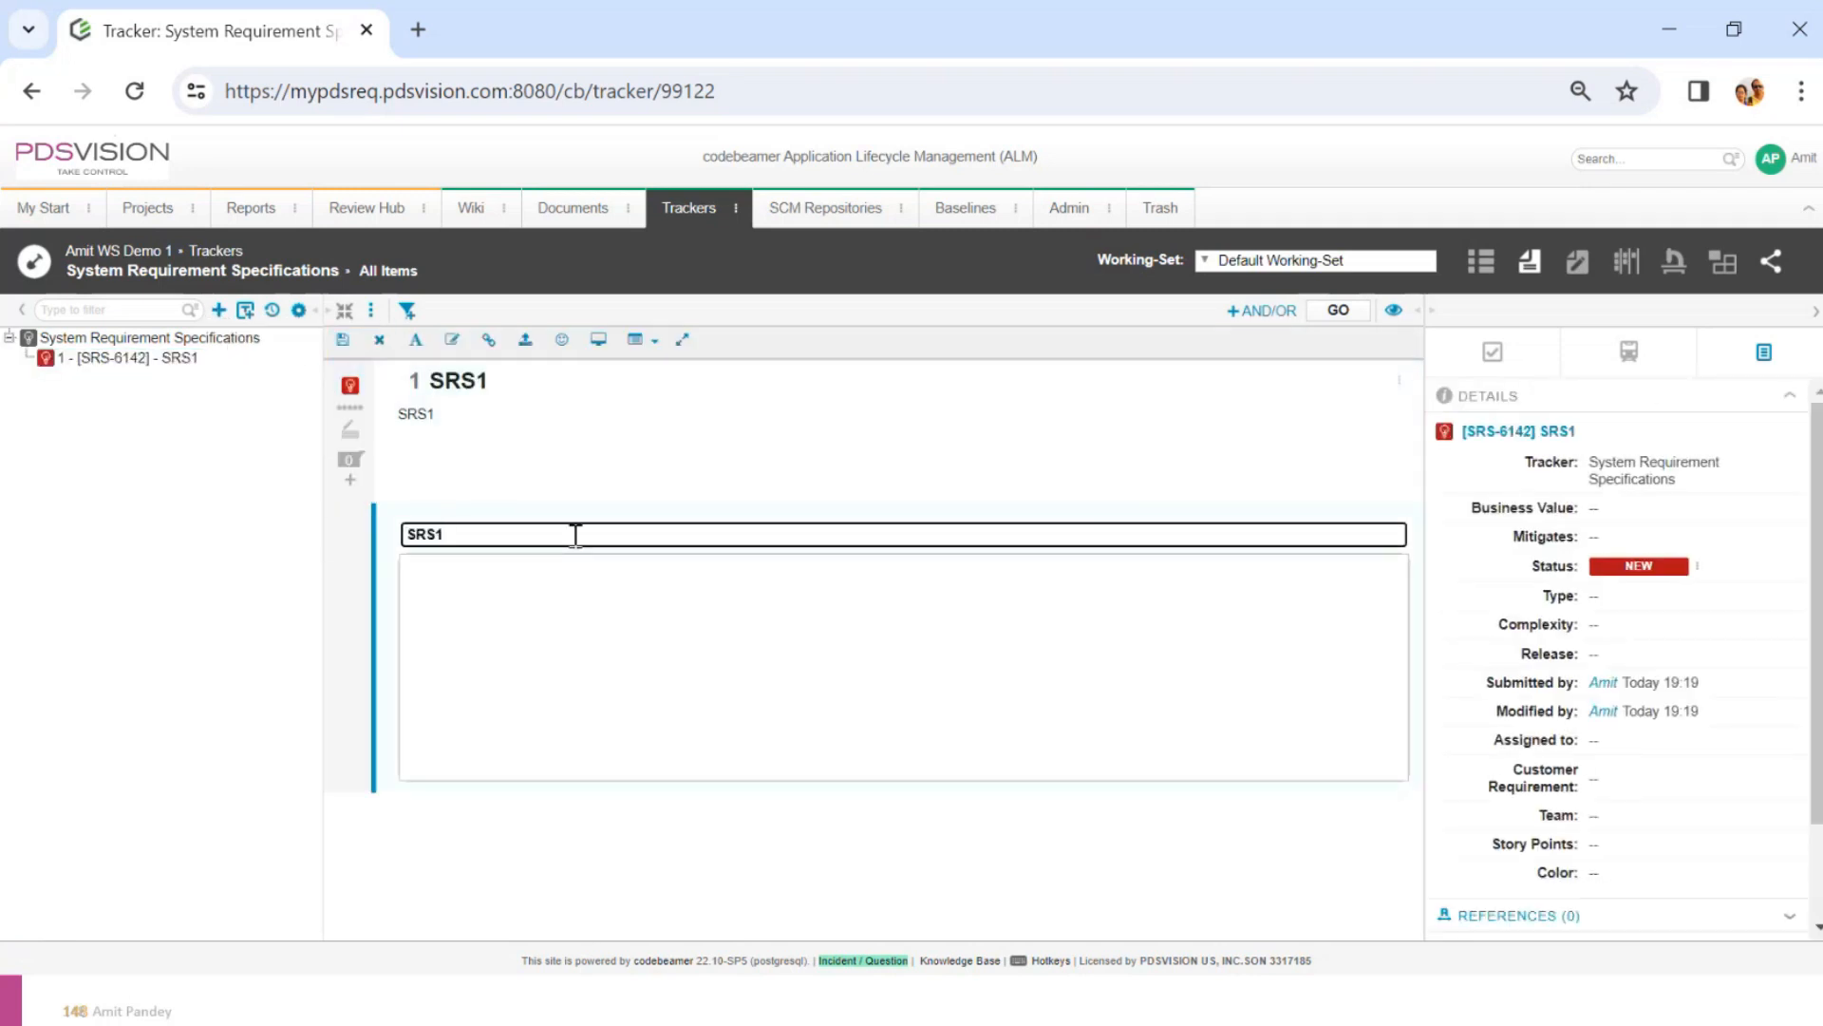
pyautogui.press('BackSpace')
pyautogui.write('2')
pyautogui.click(522, 594)
pyautogui.hotkey('ctrl', 'v')
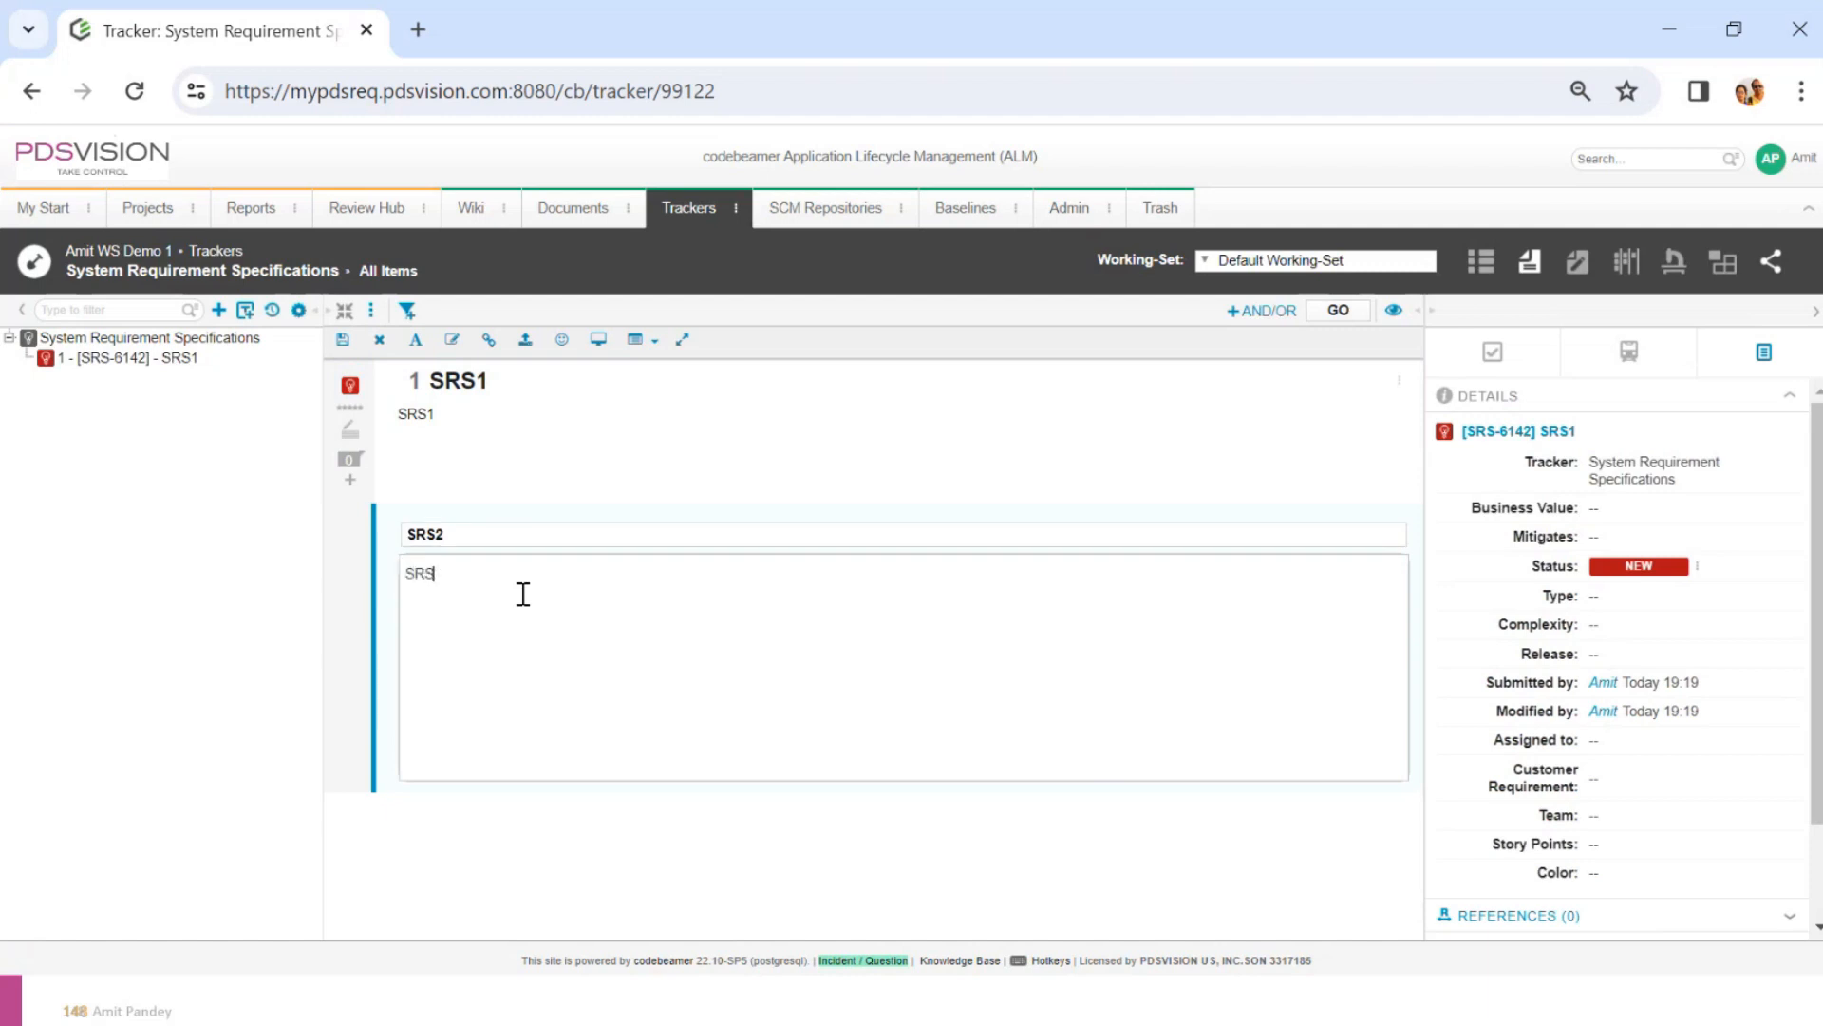
pyautogui.write('2')
pyautogui.click(343, 339)
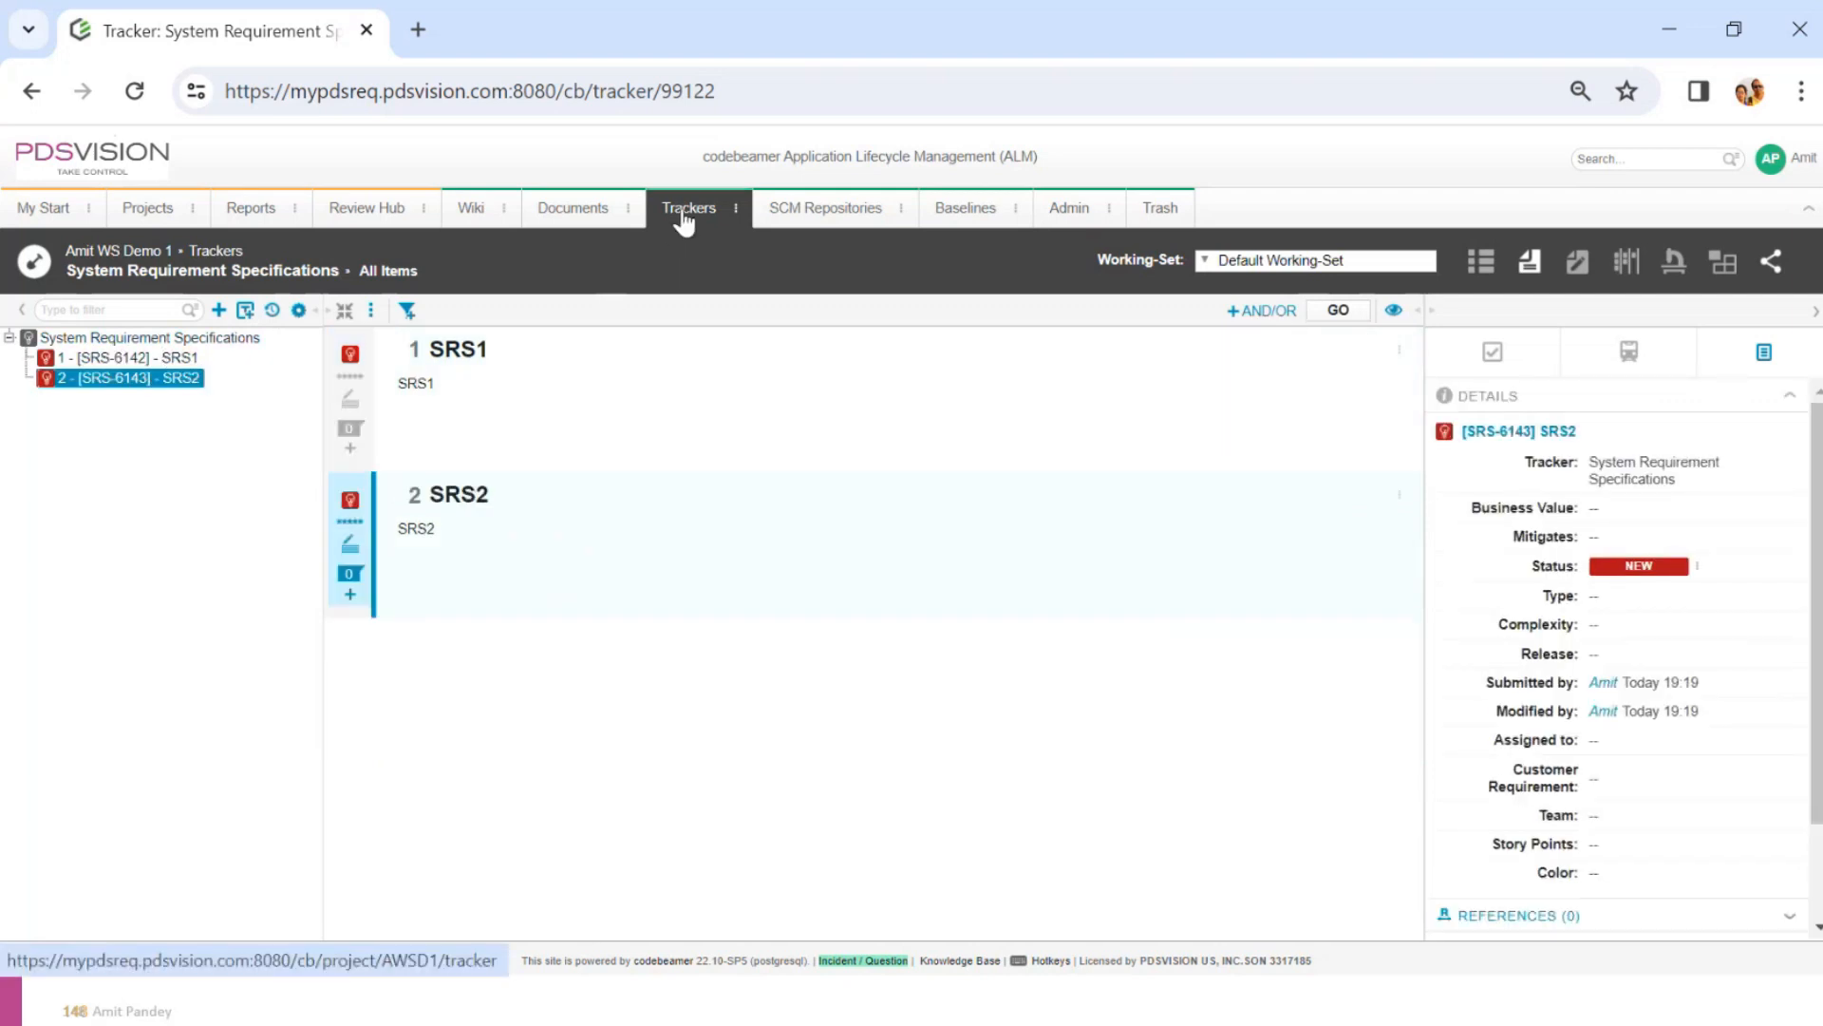
# Check which working-sets are available for the System Requirement Specifications tracker
pyautogui.click(1206, 261)
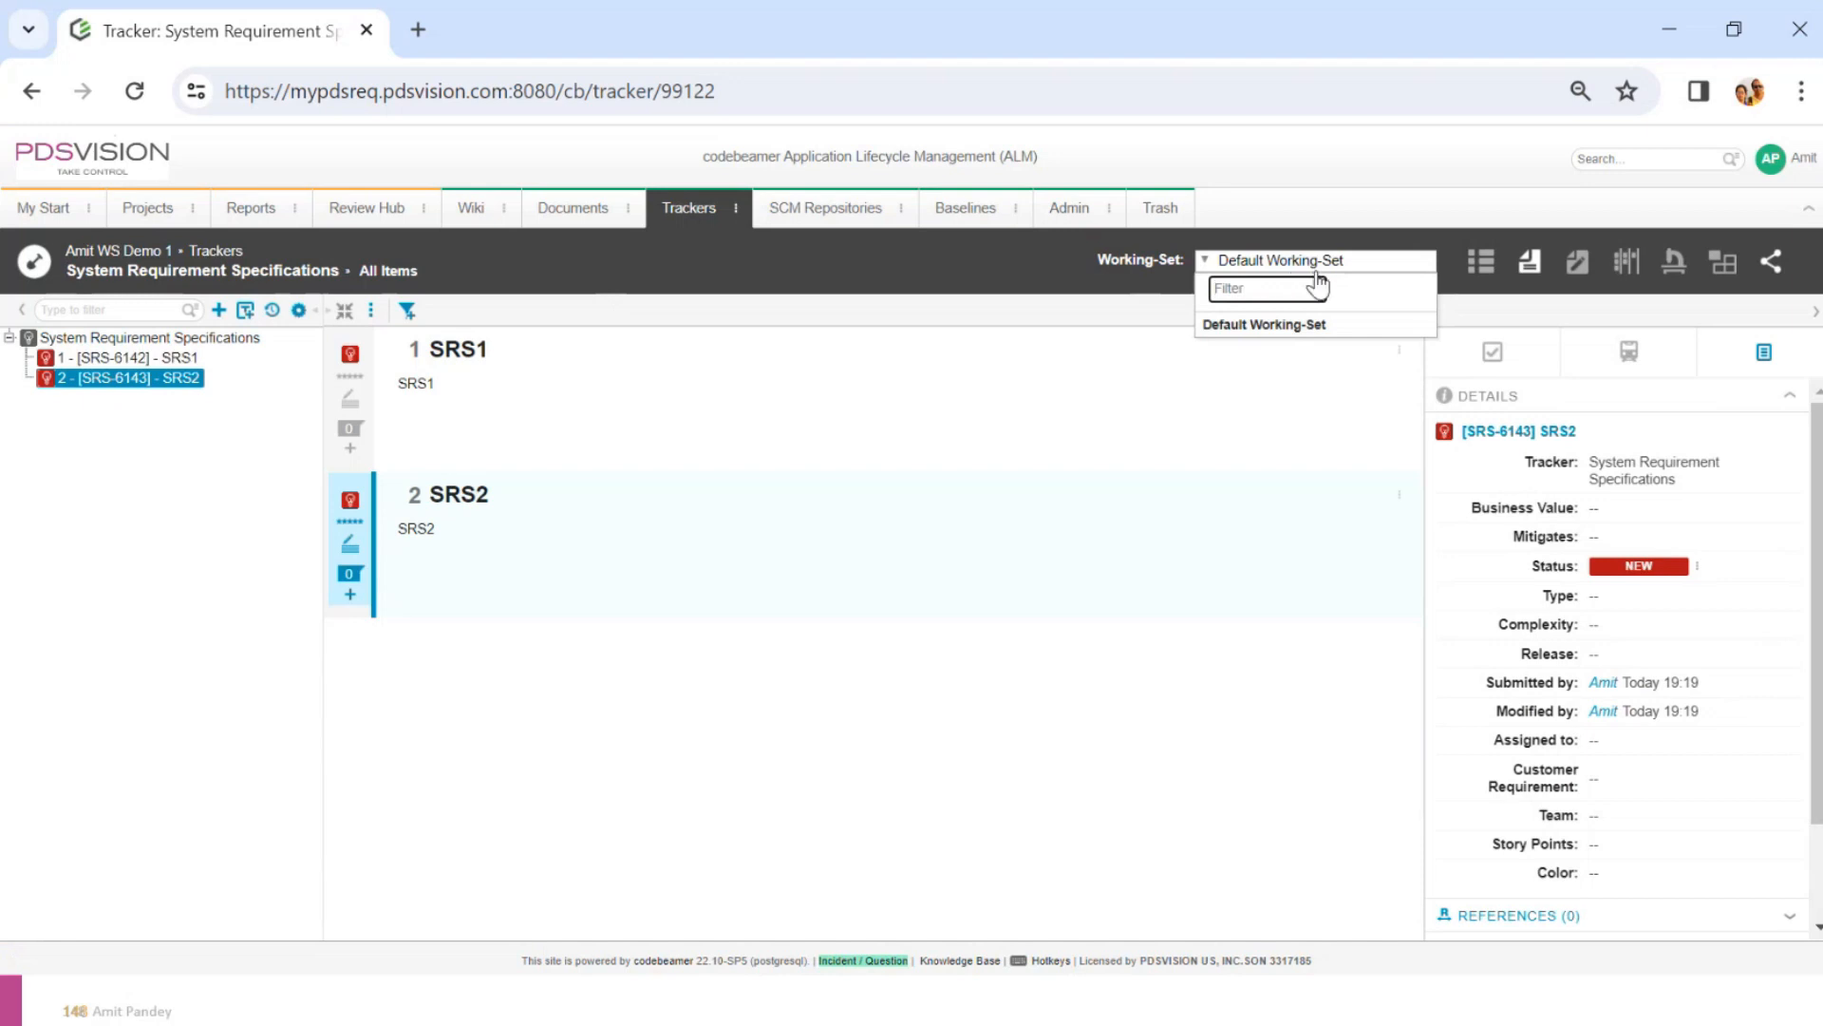
pyautogui.click(313, 413)
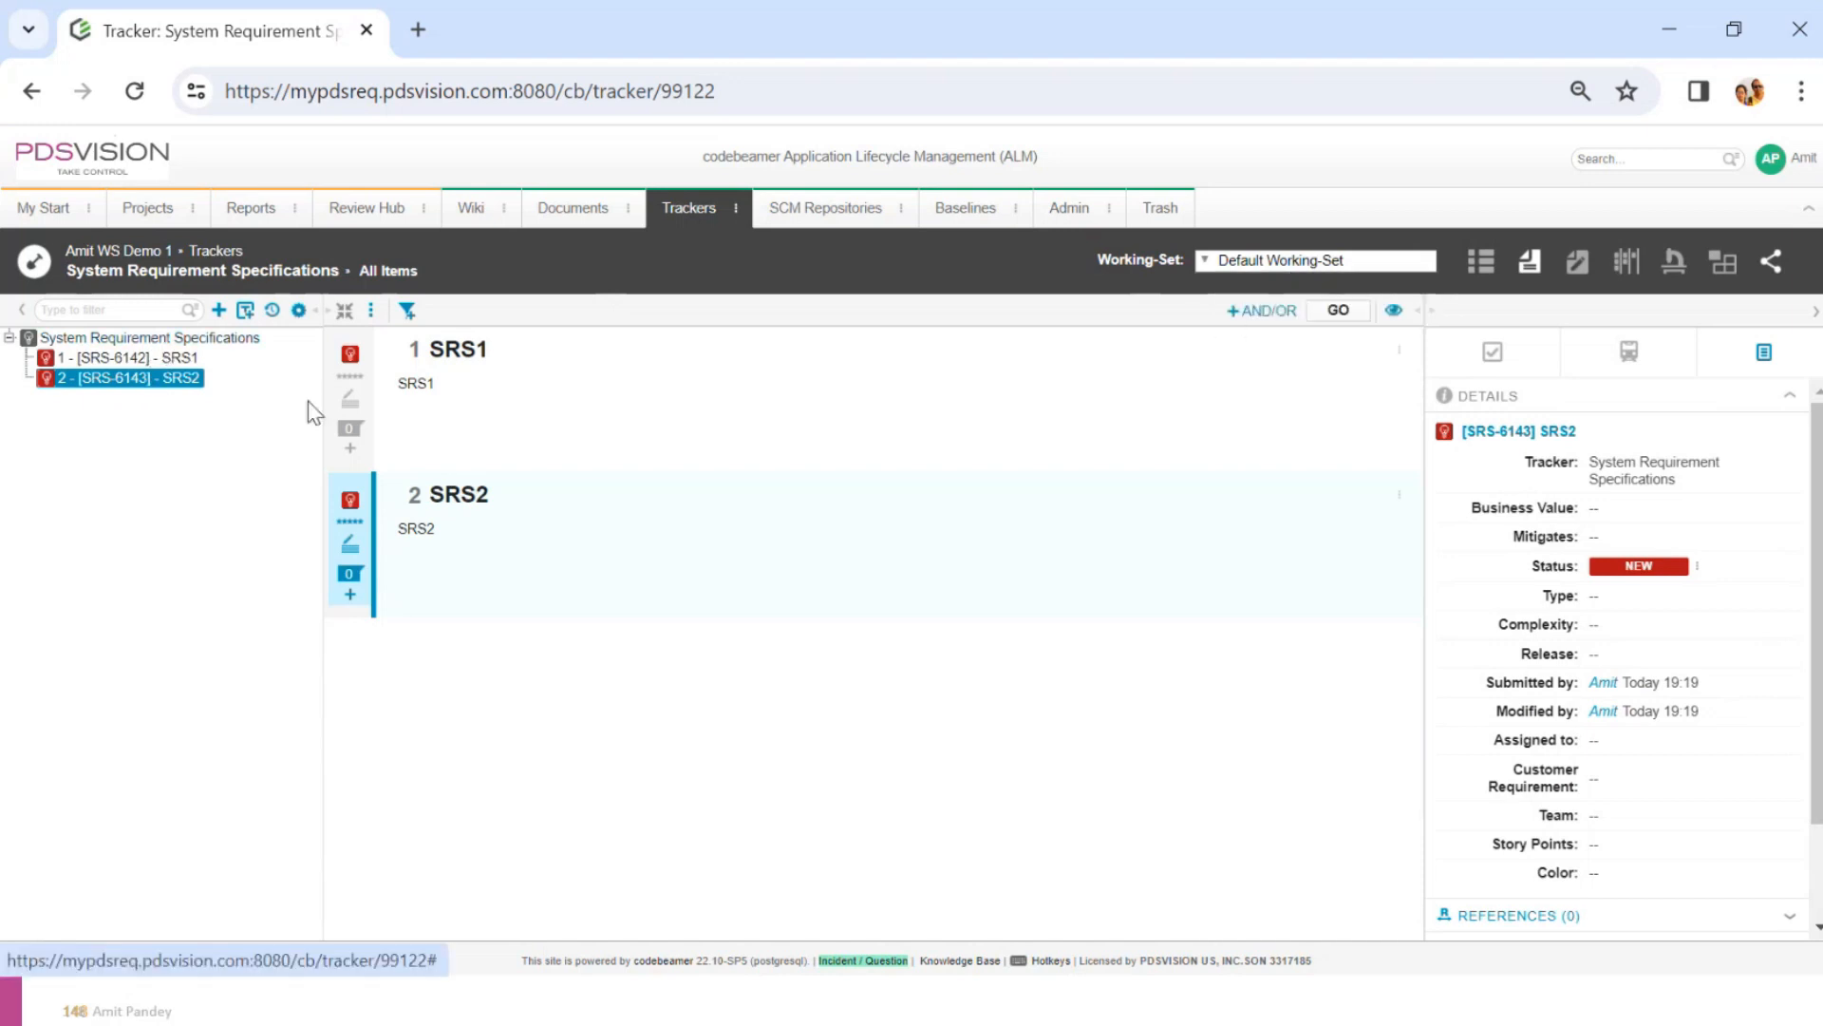
pyautogui.click(133, 358)
# Return to the project's tracker overview and select the Customer Requirement Specifications tracker
pyautogui.click(689, 209)
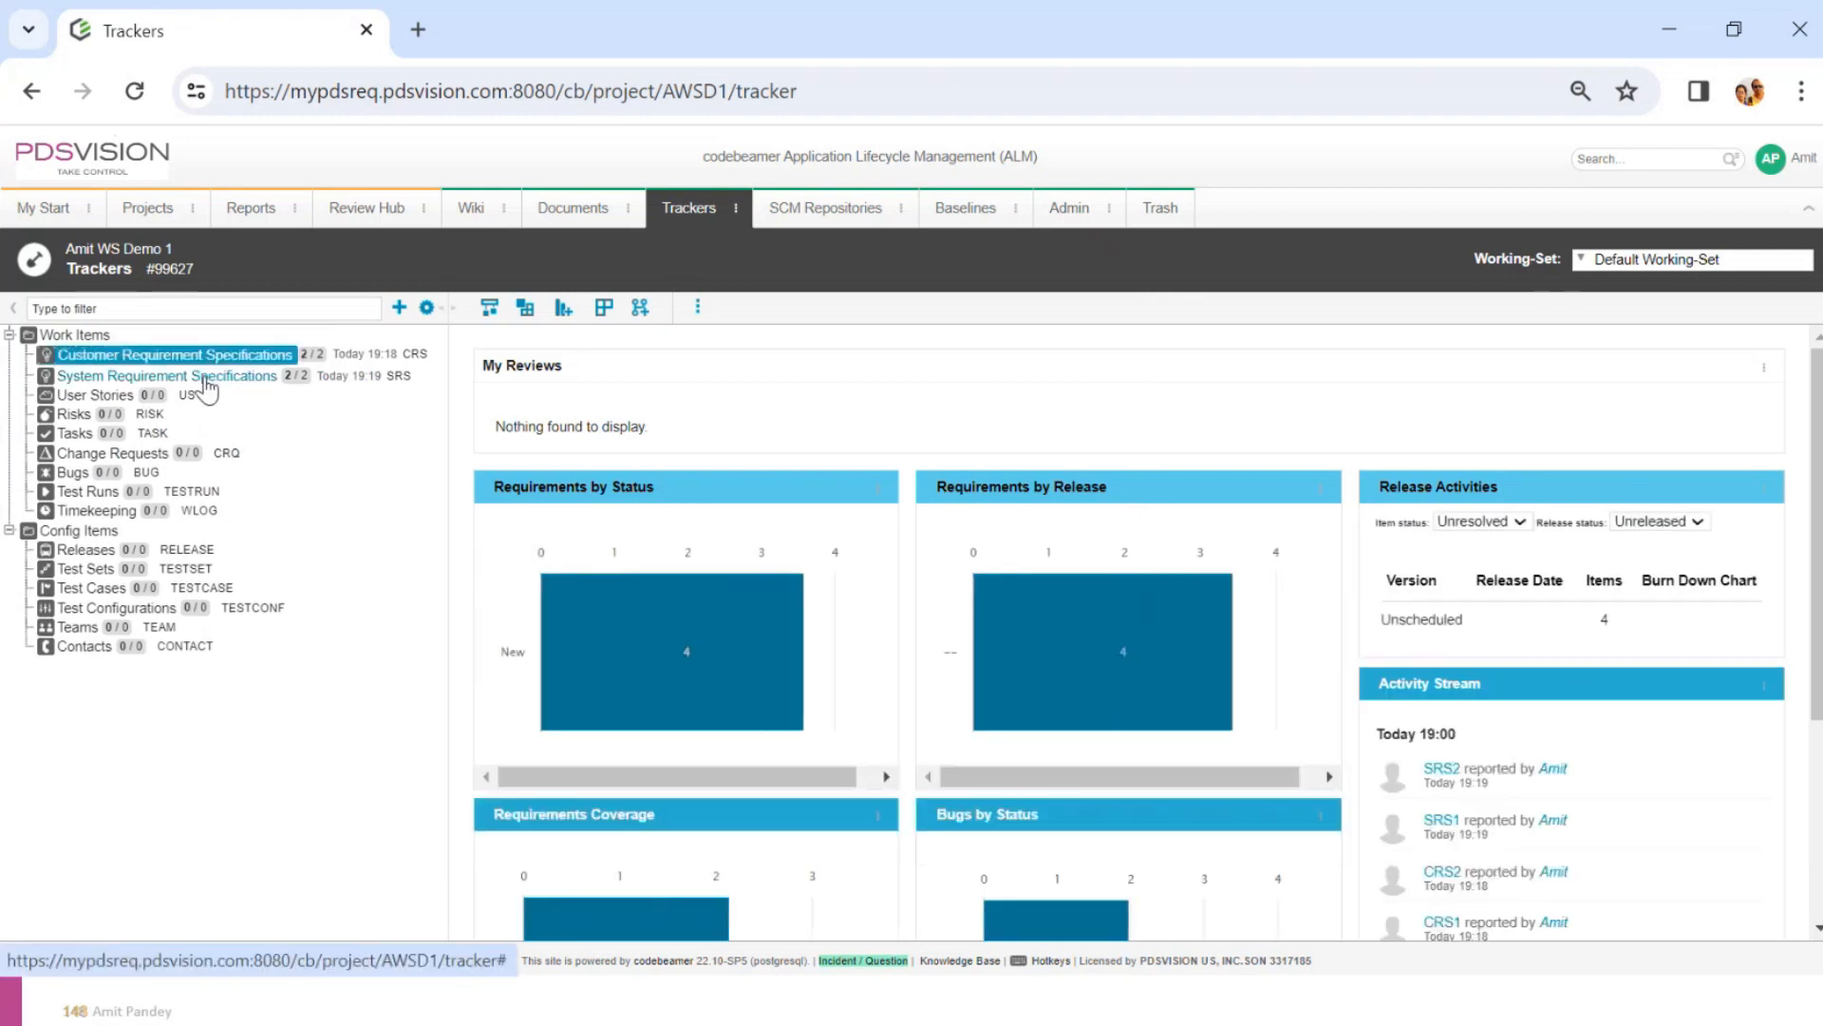
pyautogui.click(204, 376)
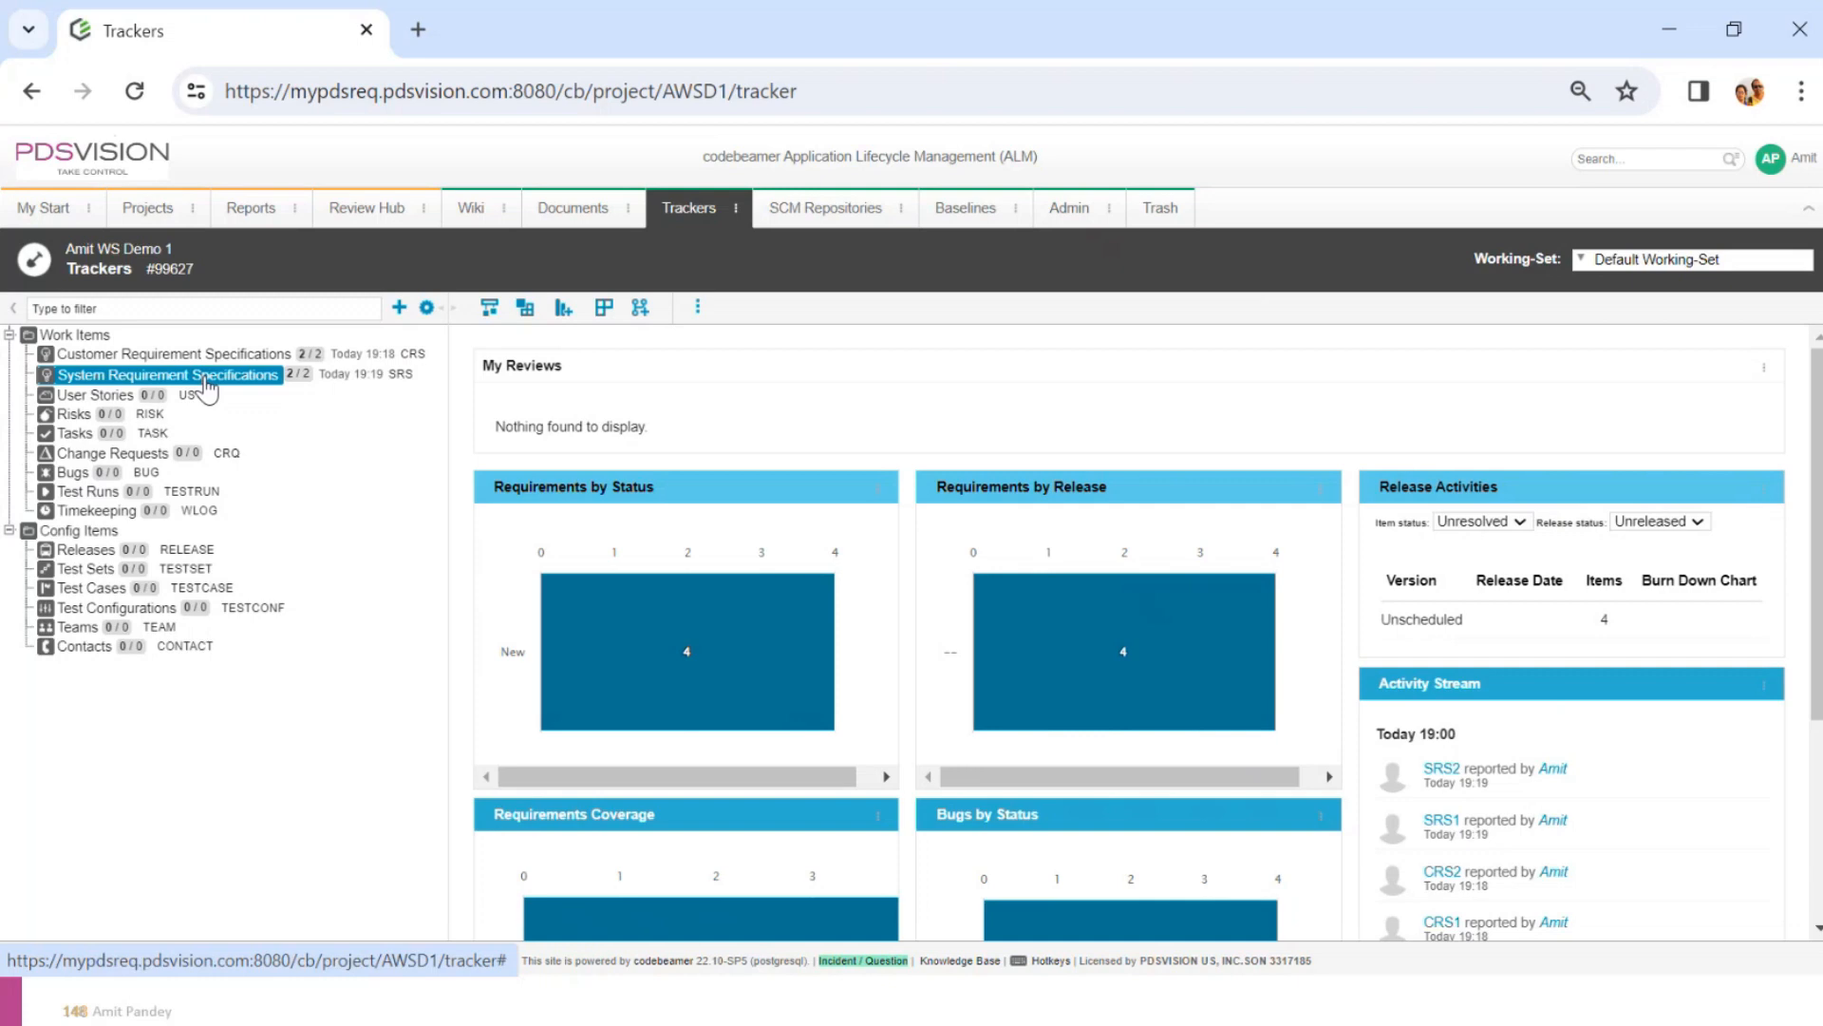
pyautogui.click(202, 357)
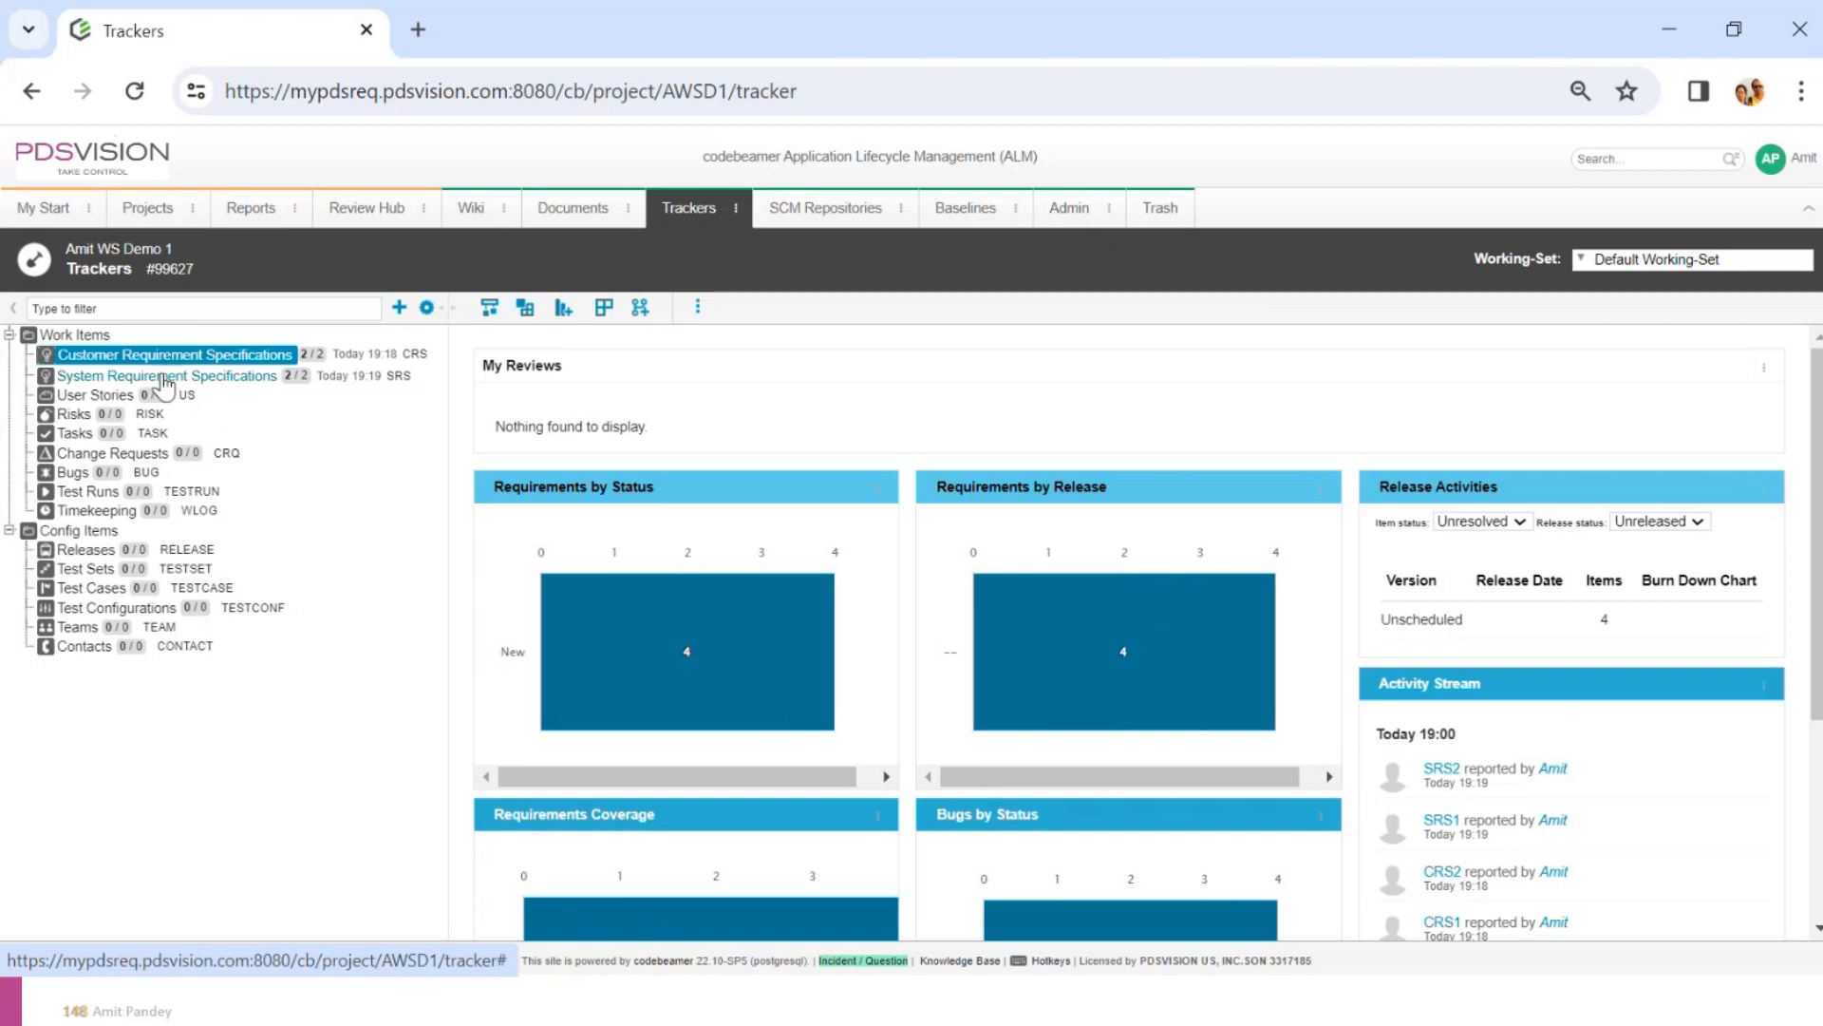
pyautogui.click(166, 377)
pyautogui.click(165, 355)
# Start creating a working-set named EU Variant WS with the dark red color #8c0f14
pyautogui.click(1580, 266)
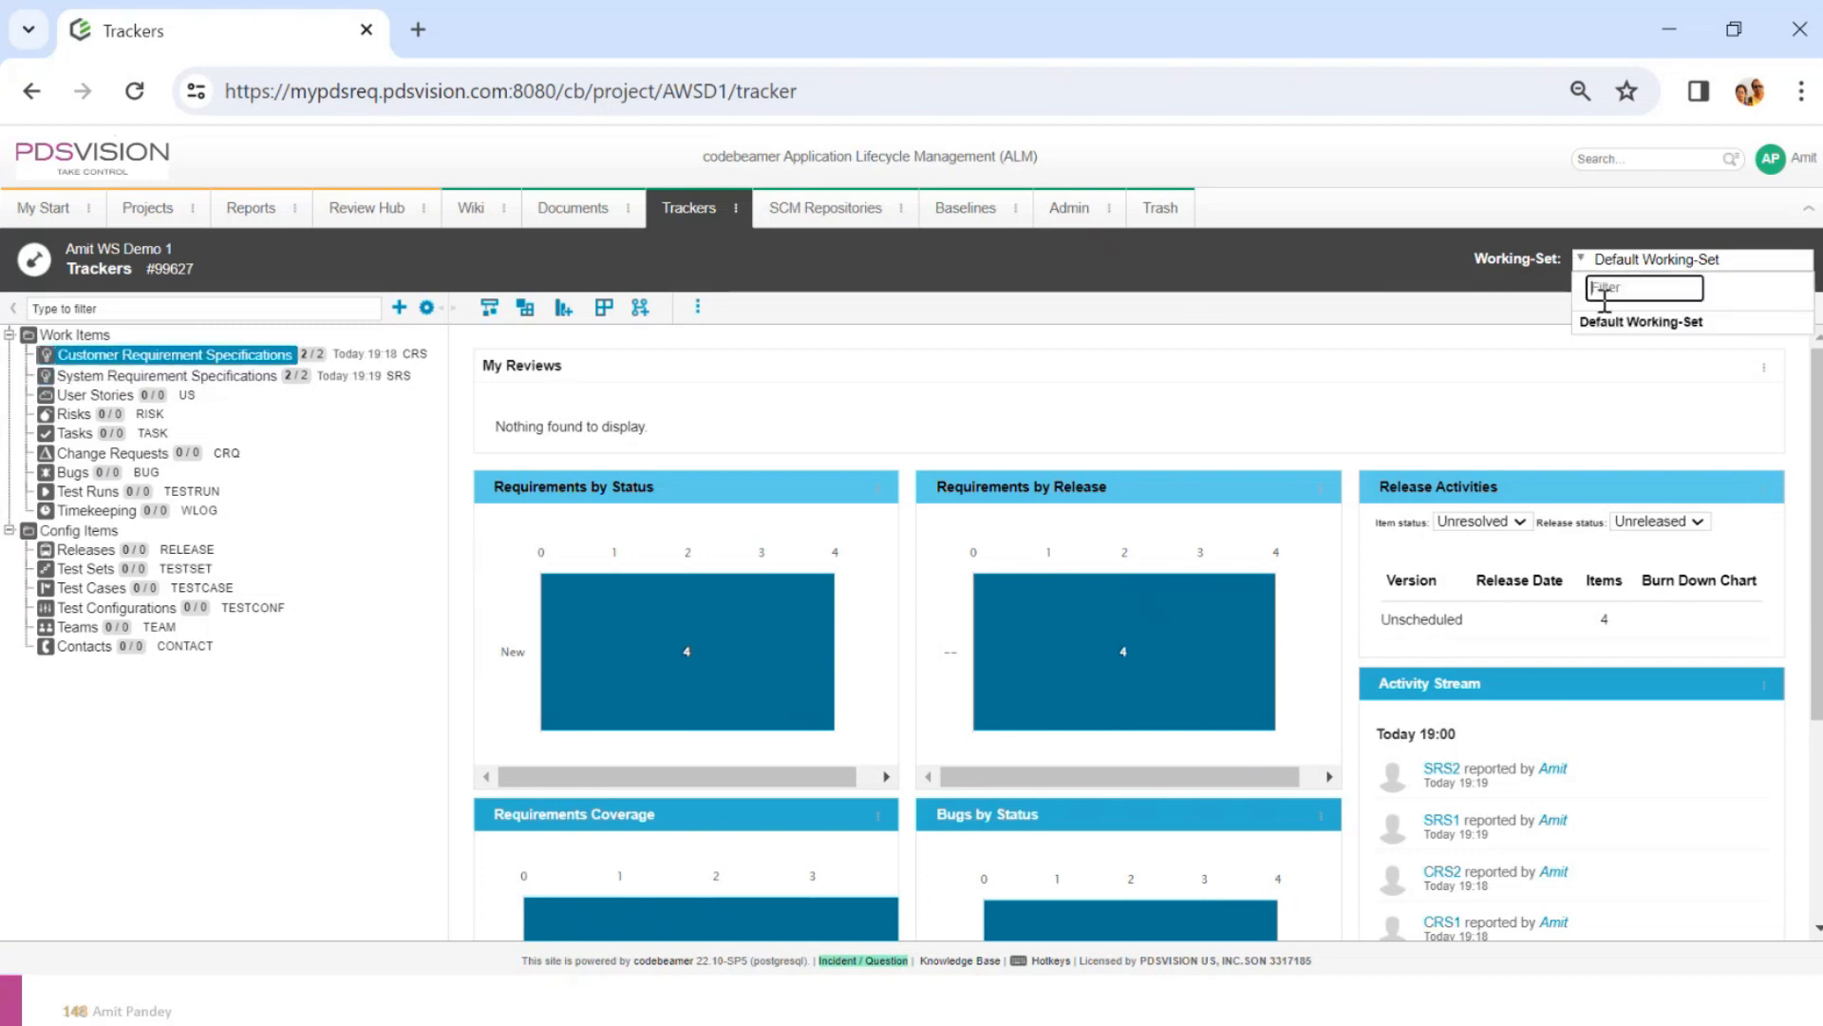
pyautogui.click(643, 324)
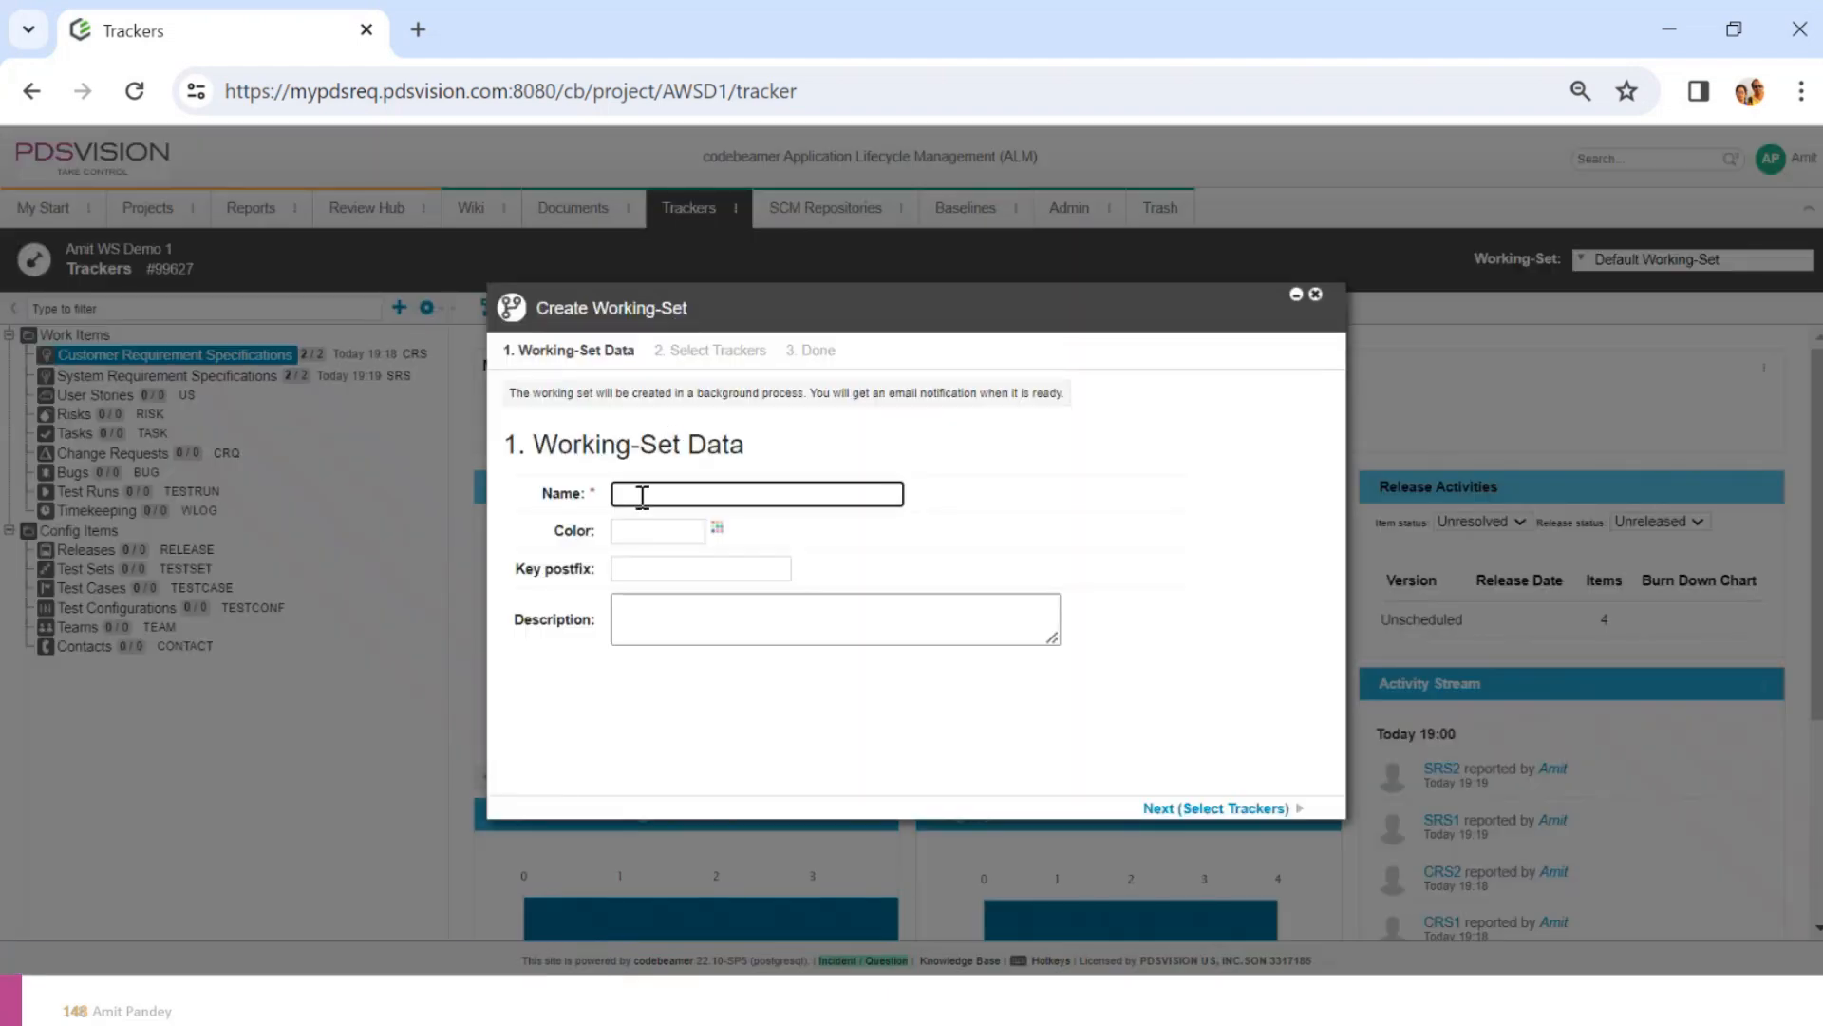
pyautogui.write('EU Variant')
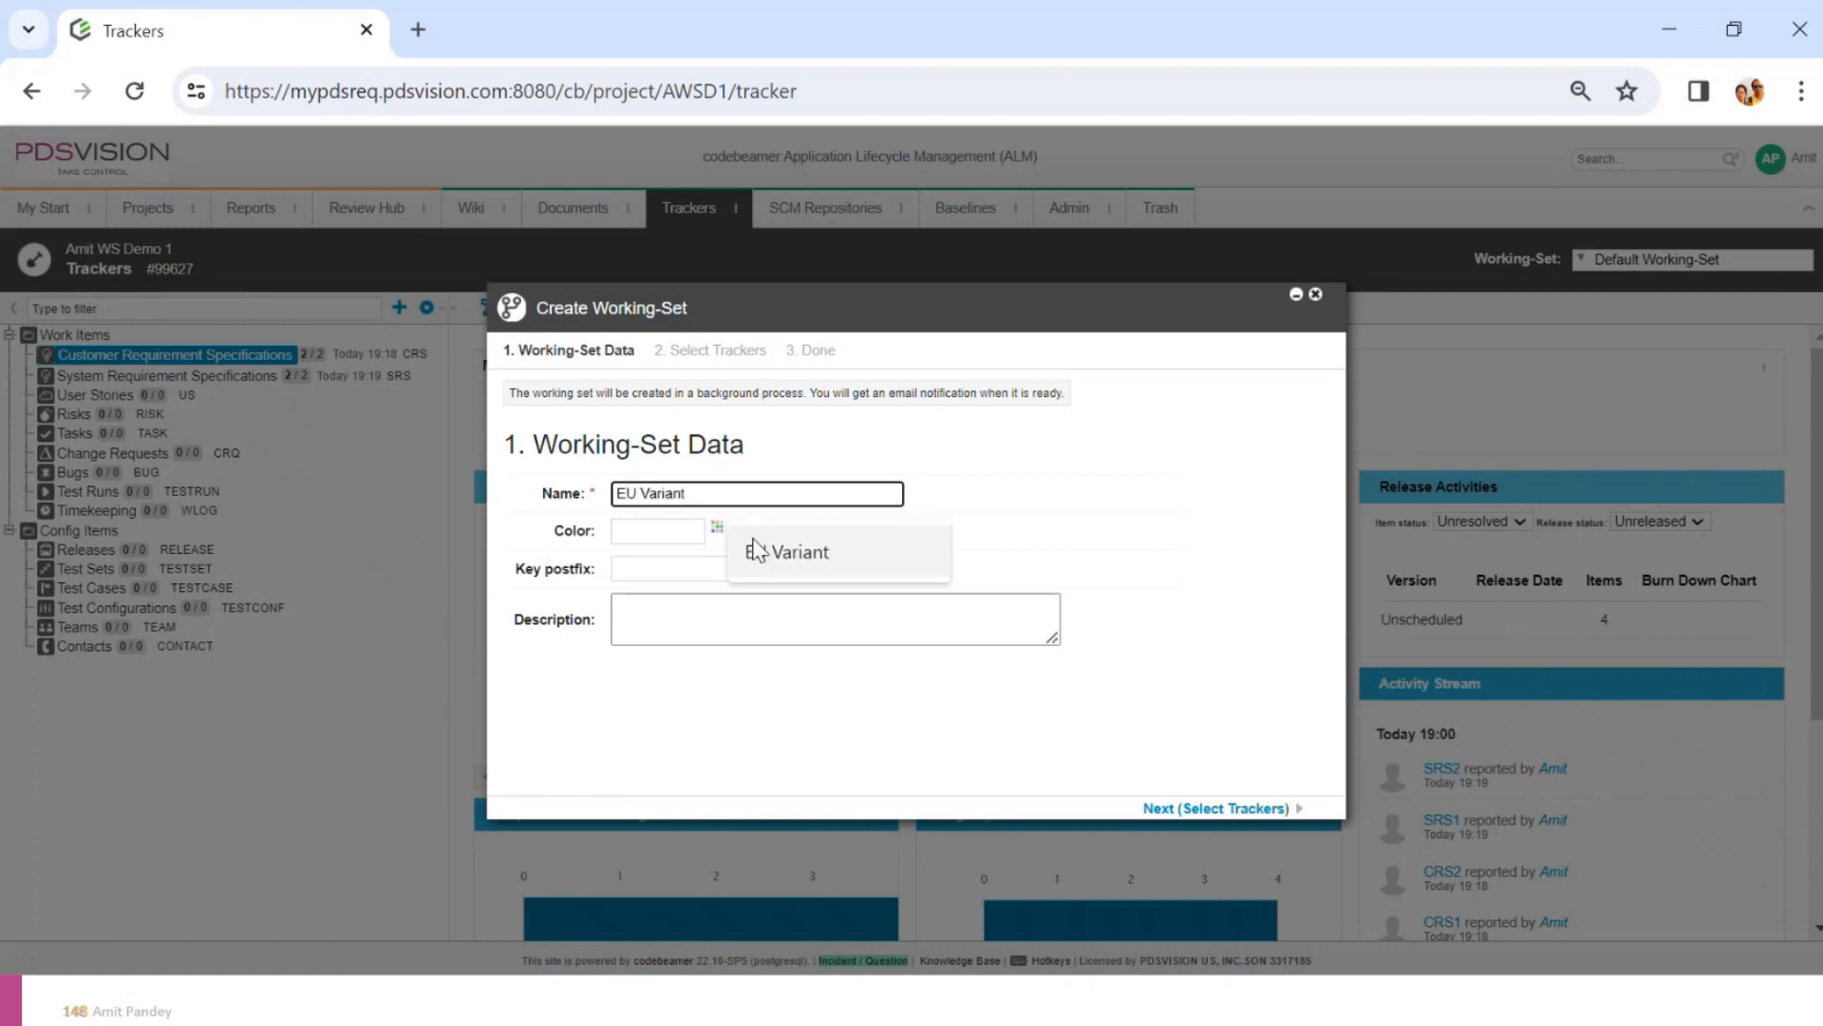
pyautogui.click(773, 551)
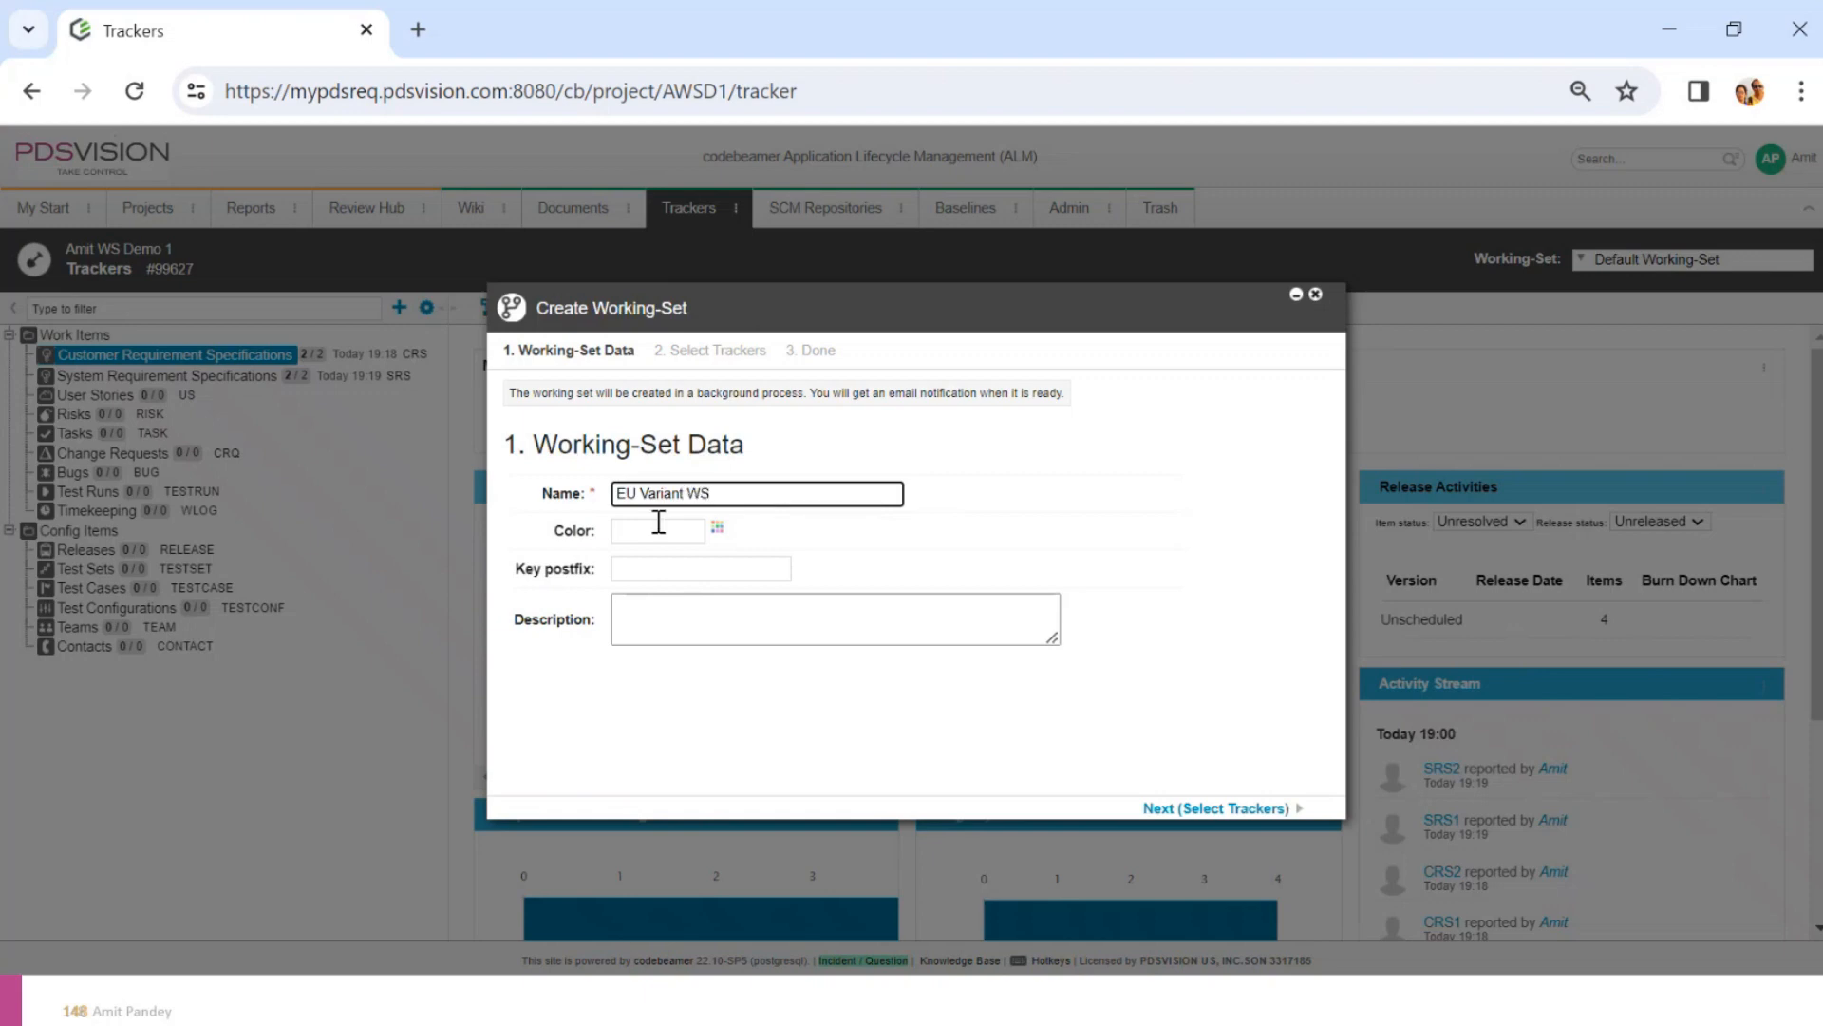
pyautogui.click(717, 527)
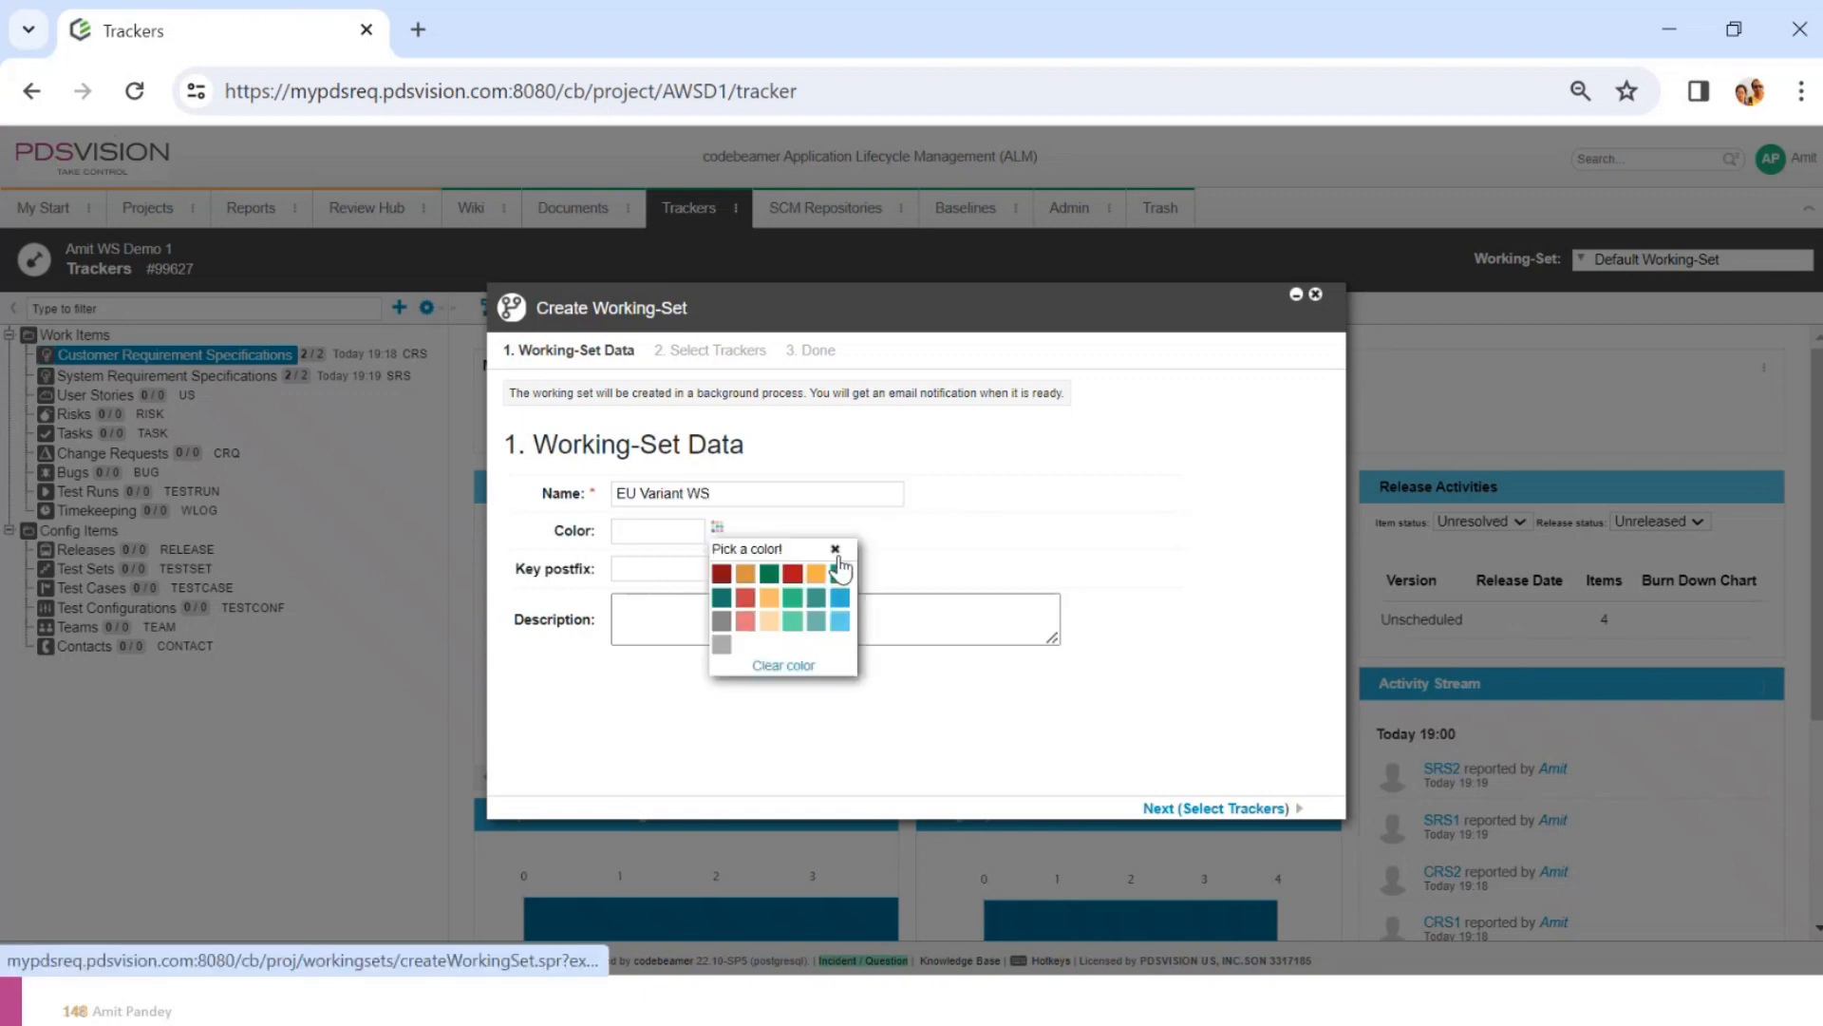
pyautogui.click(722, 575)
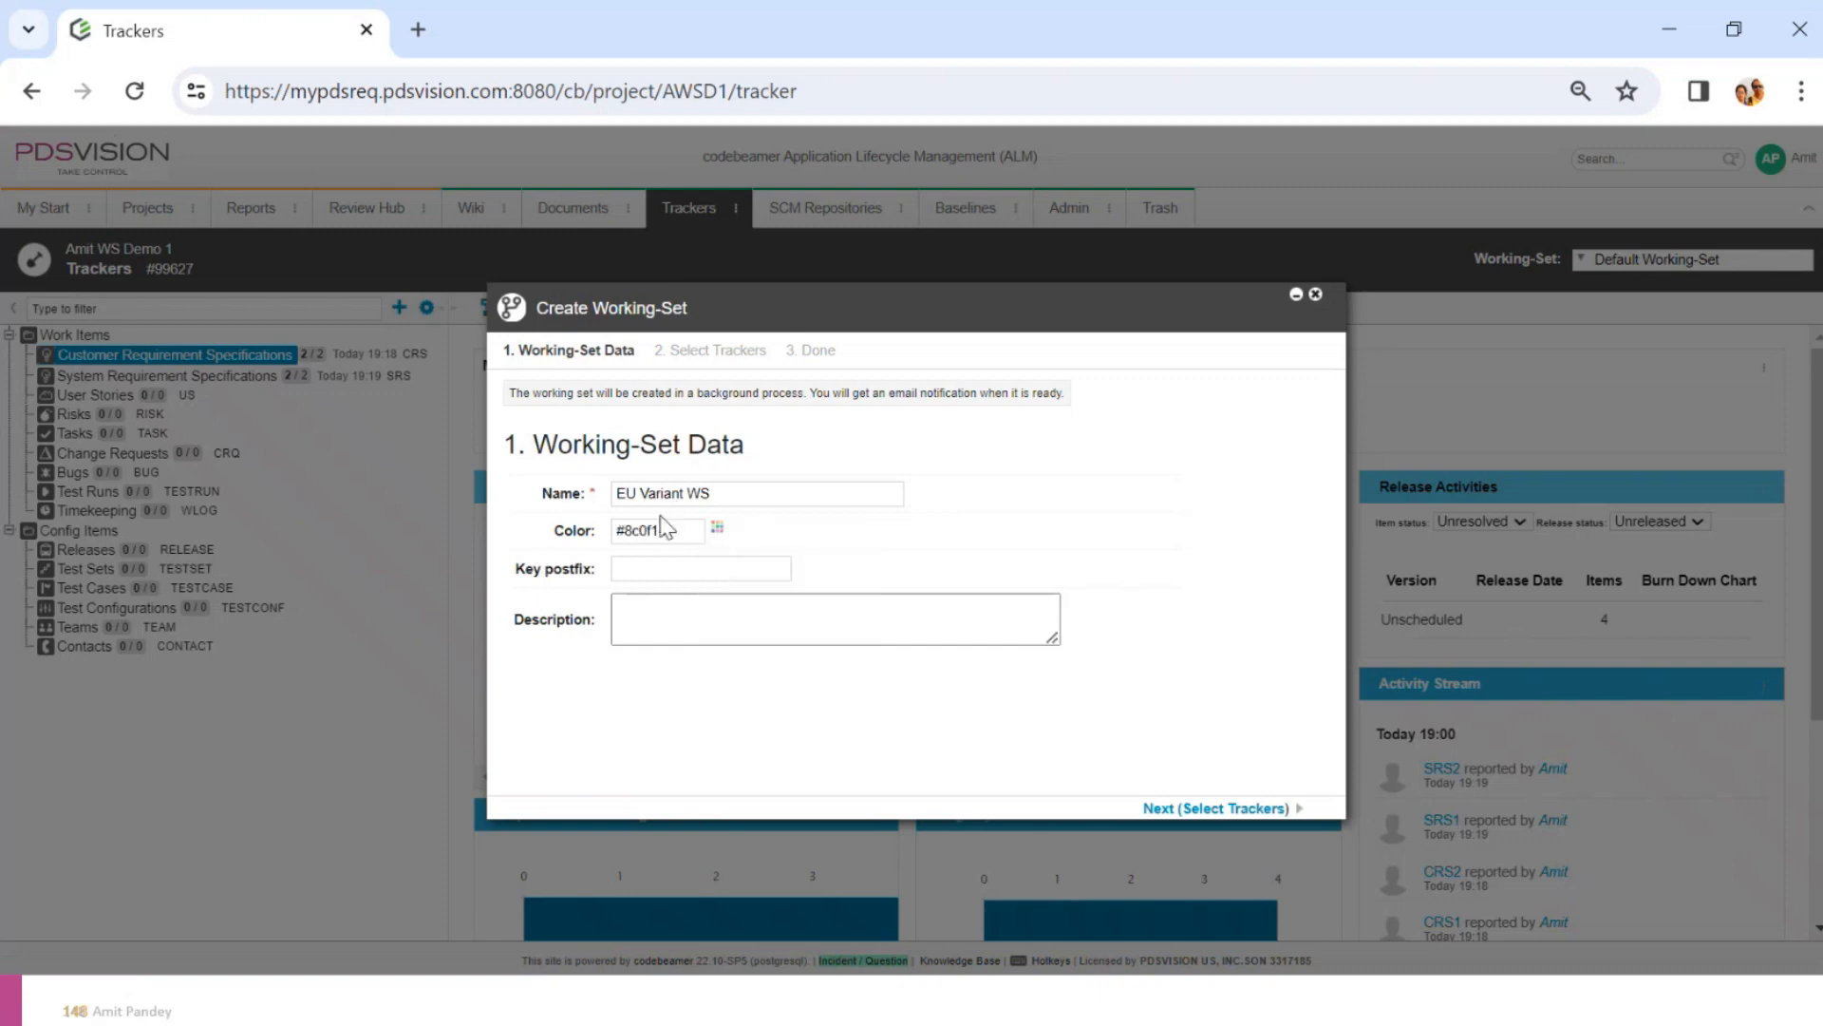
# Set the working-set's key postfix to EUWS and proceed to the tracker selection
pyautogui.click(653, 569)
pyautogui.write('EU')
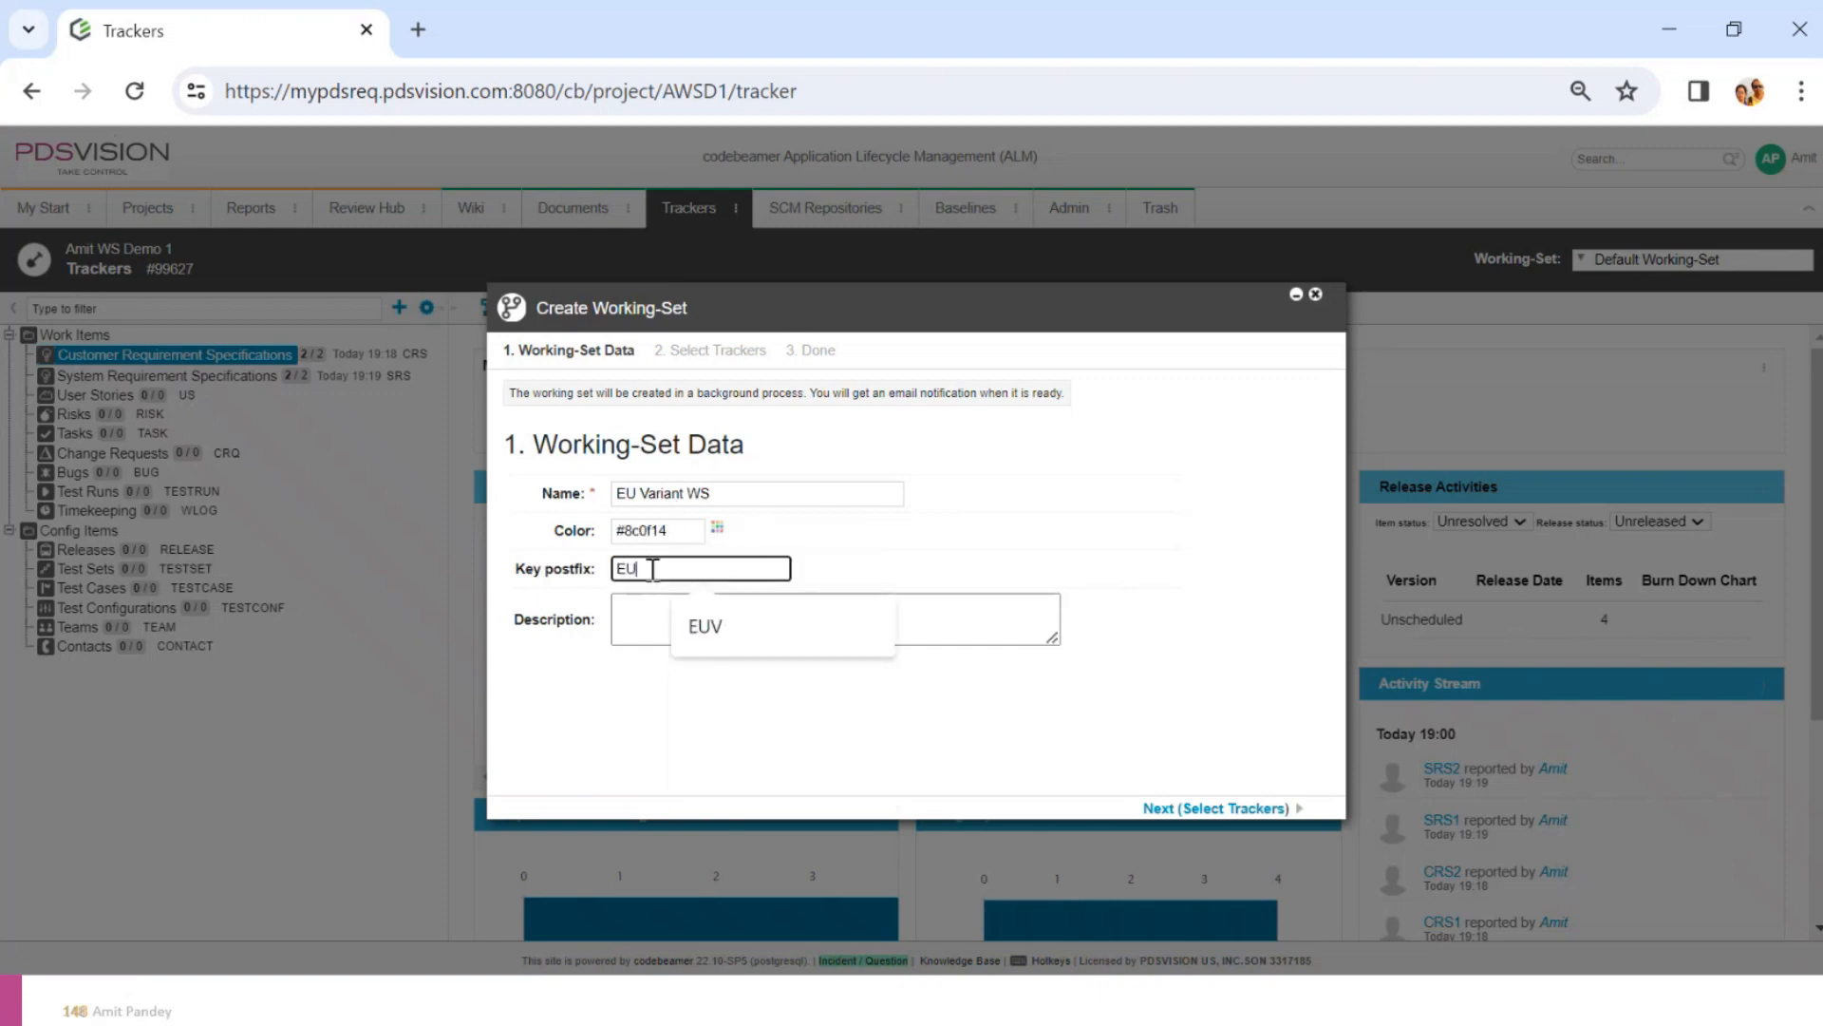
pyautogui.write('V')
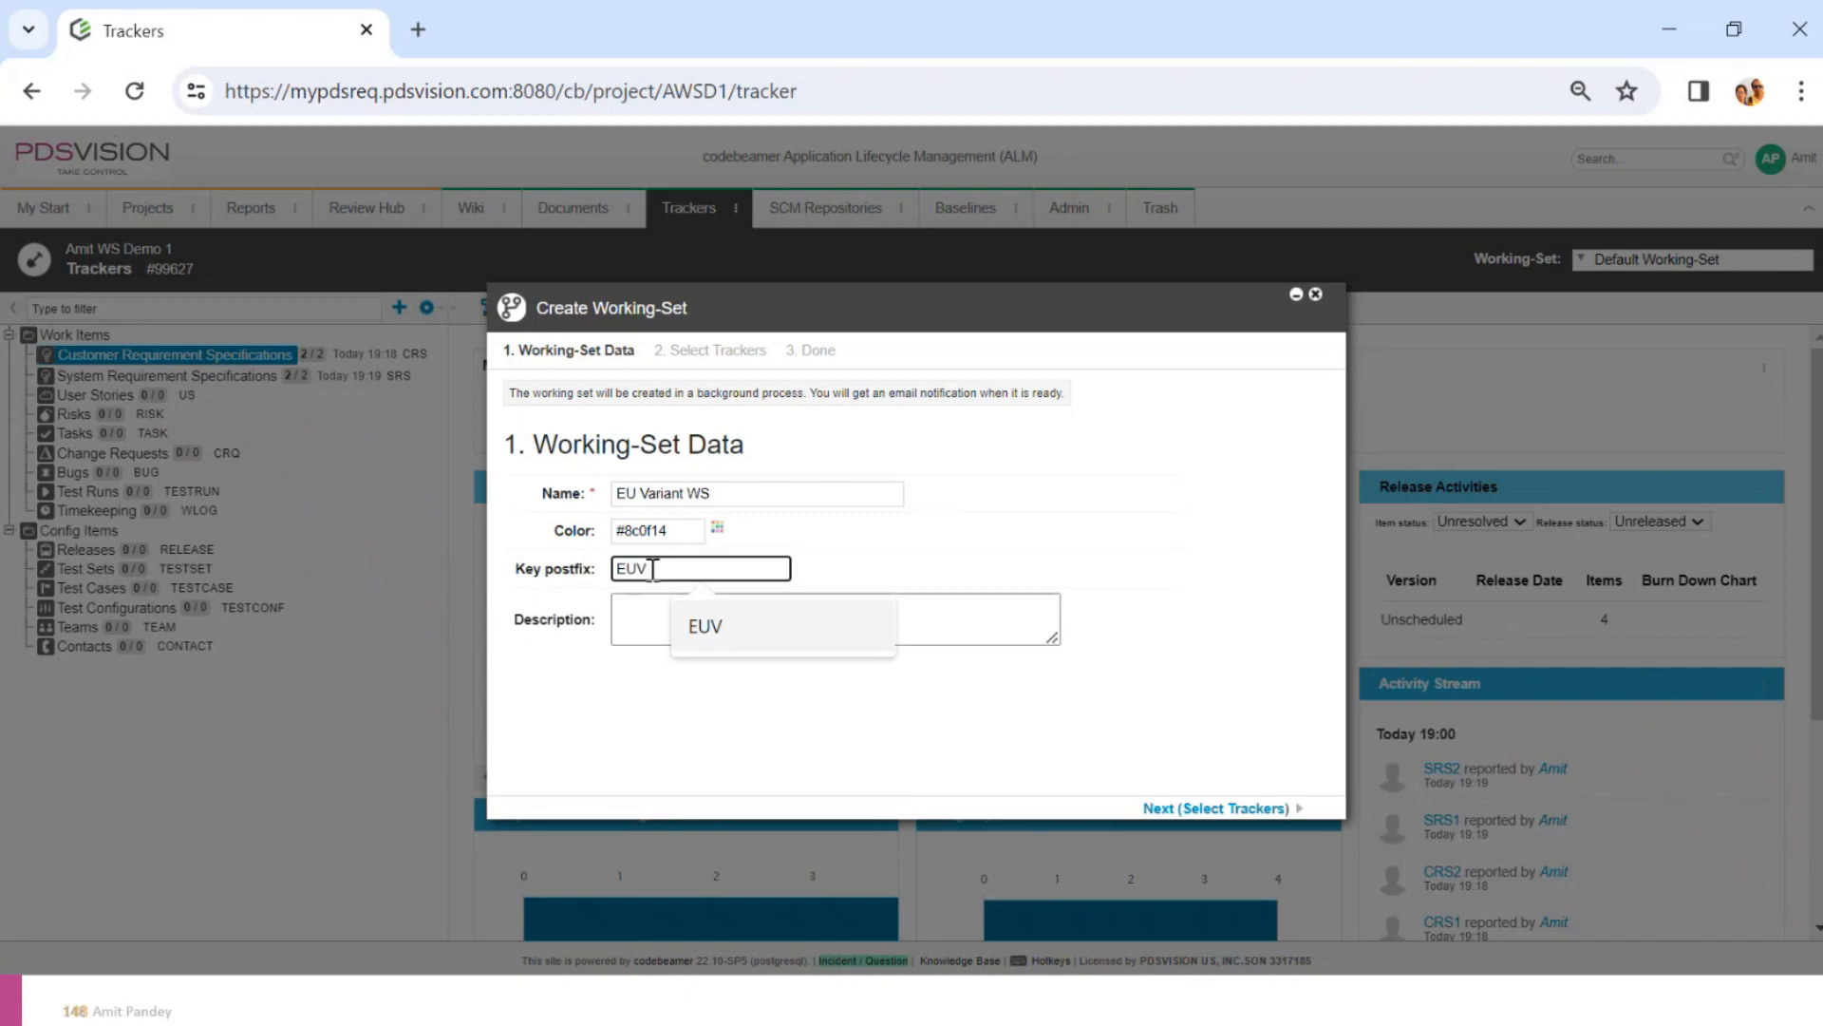
pyautogui.press('BackSpace')
pyautogui.write('WS')
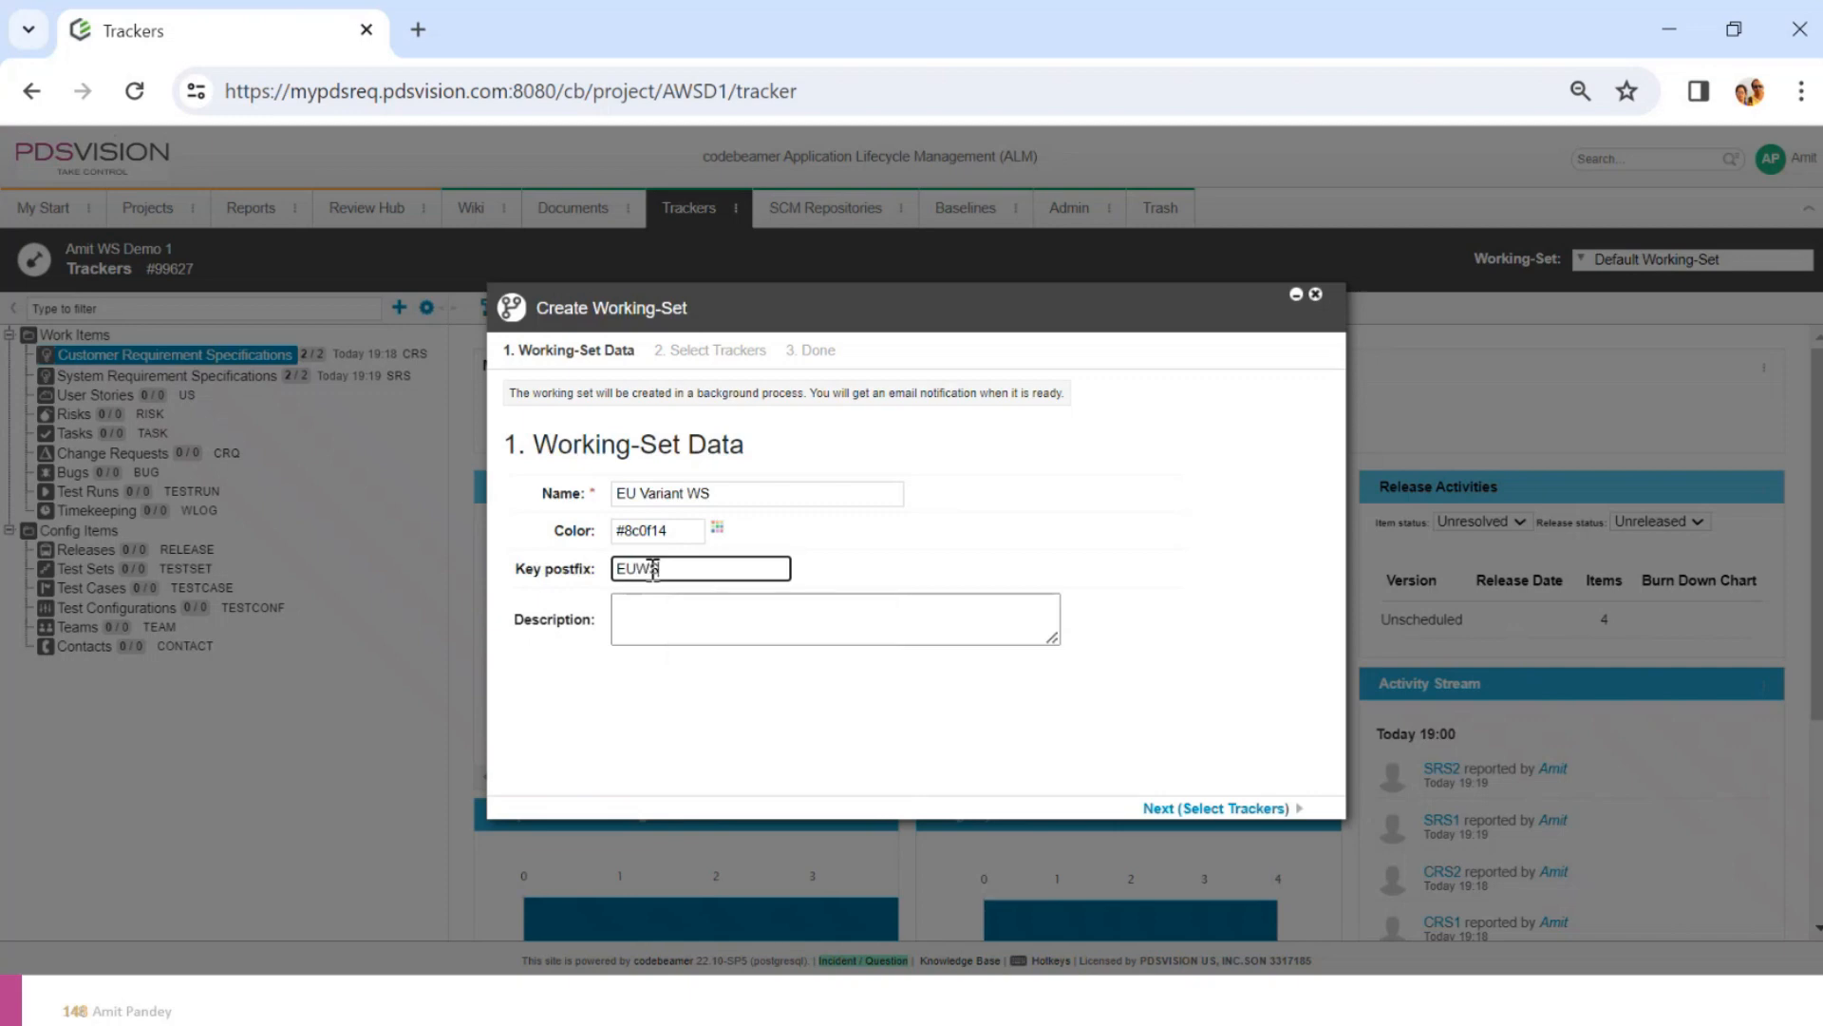
pyautogui.click(1240, 809)
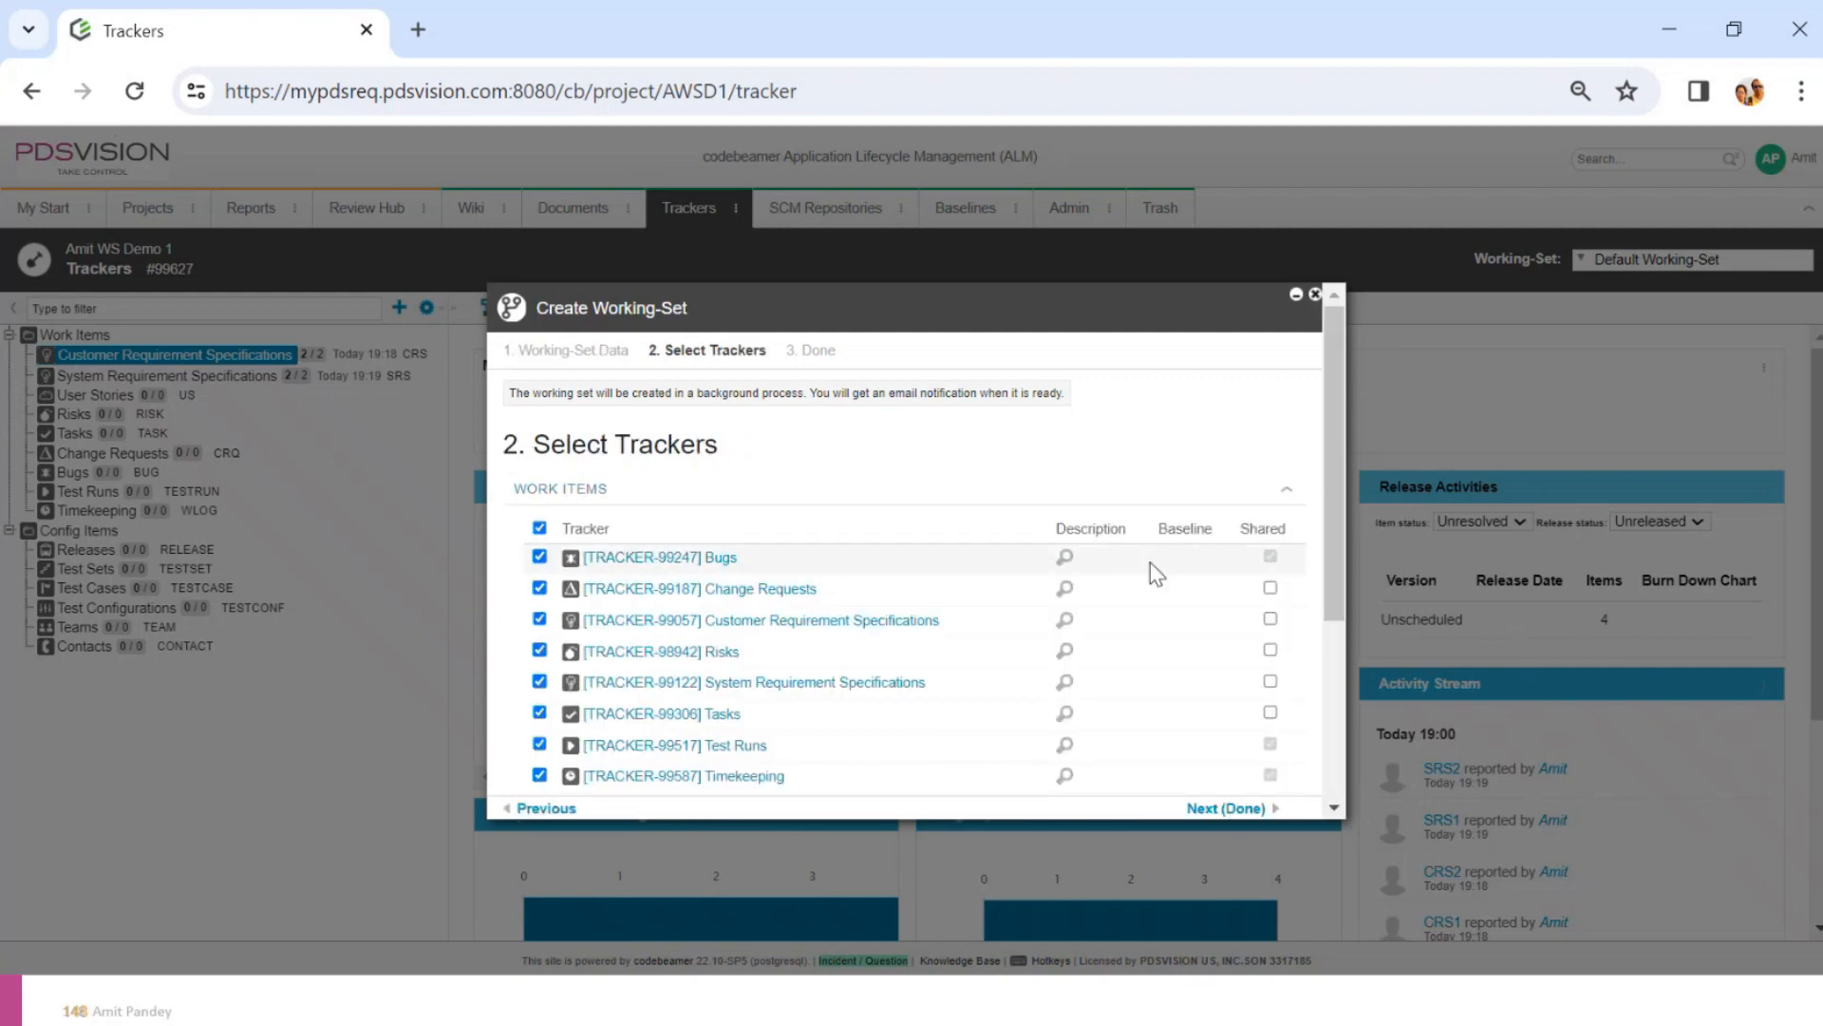
# Examine the work item and configuration item trackers and their Shared options for the new working-set
pyautogui.scroll(-2, 978, 480)
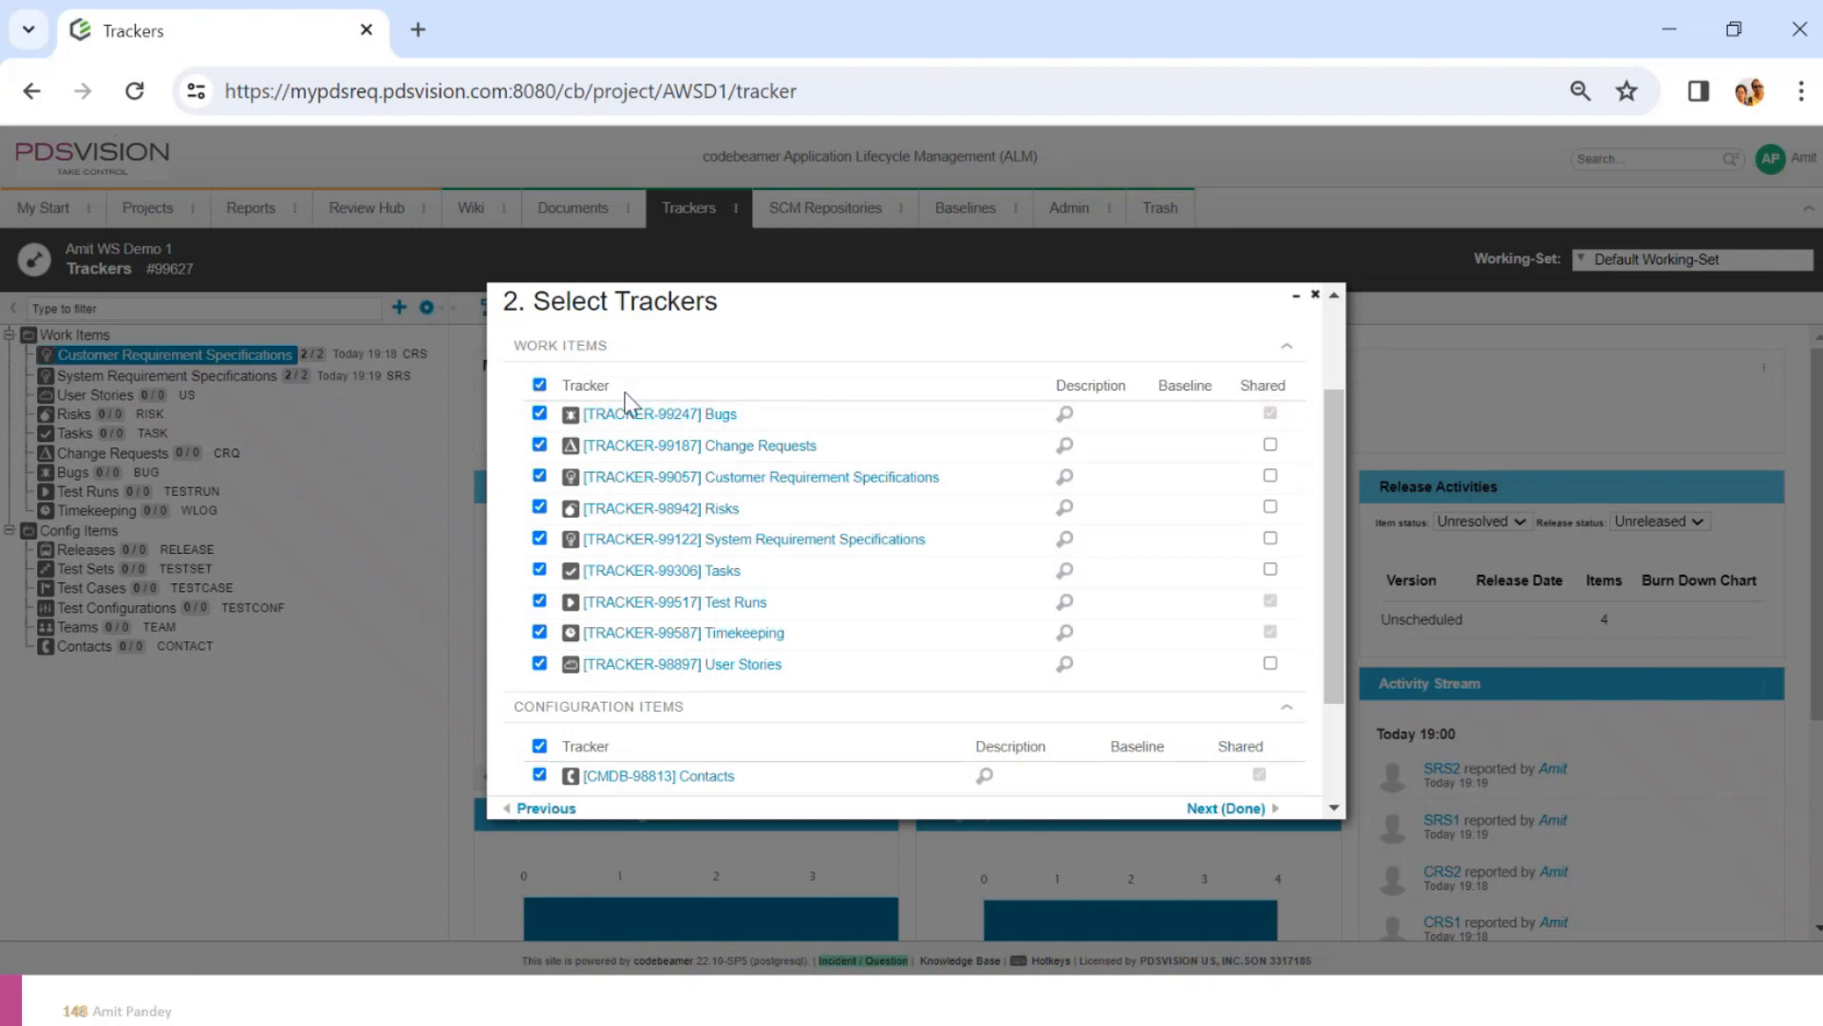
pyautogui.scroll(2, 634, 408)
pyautogui.scroll(-3, 650, 517)
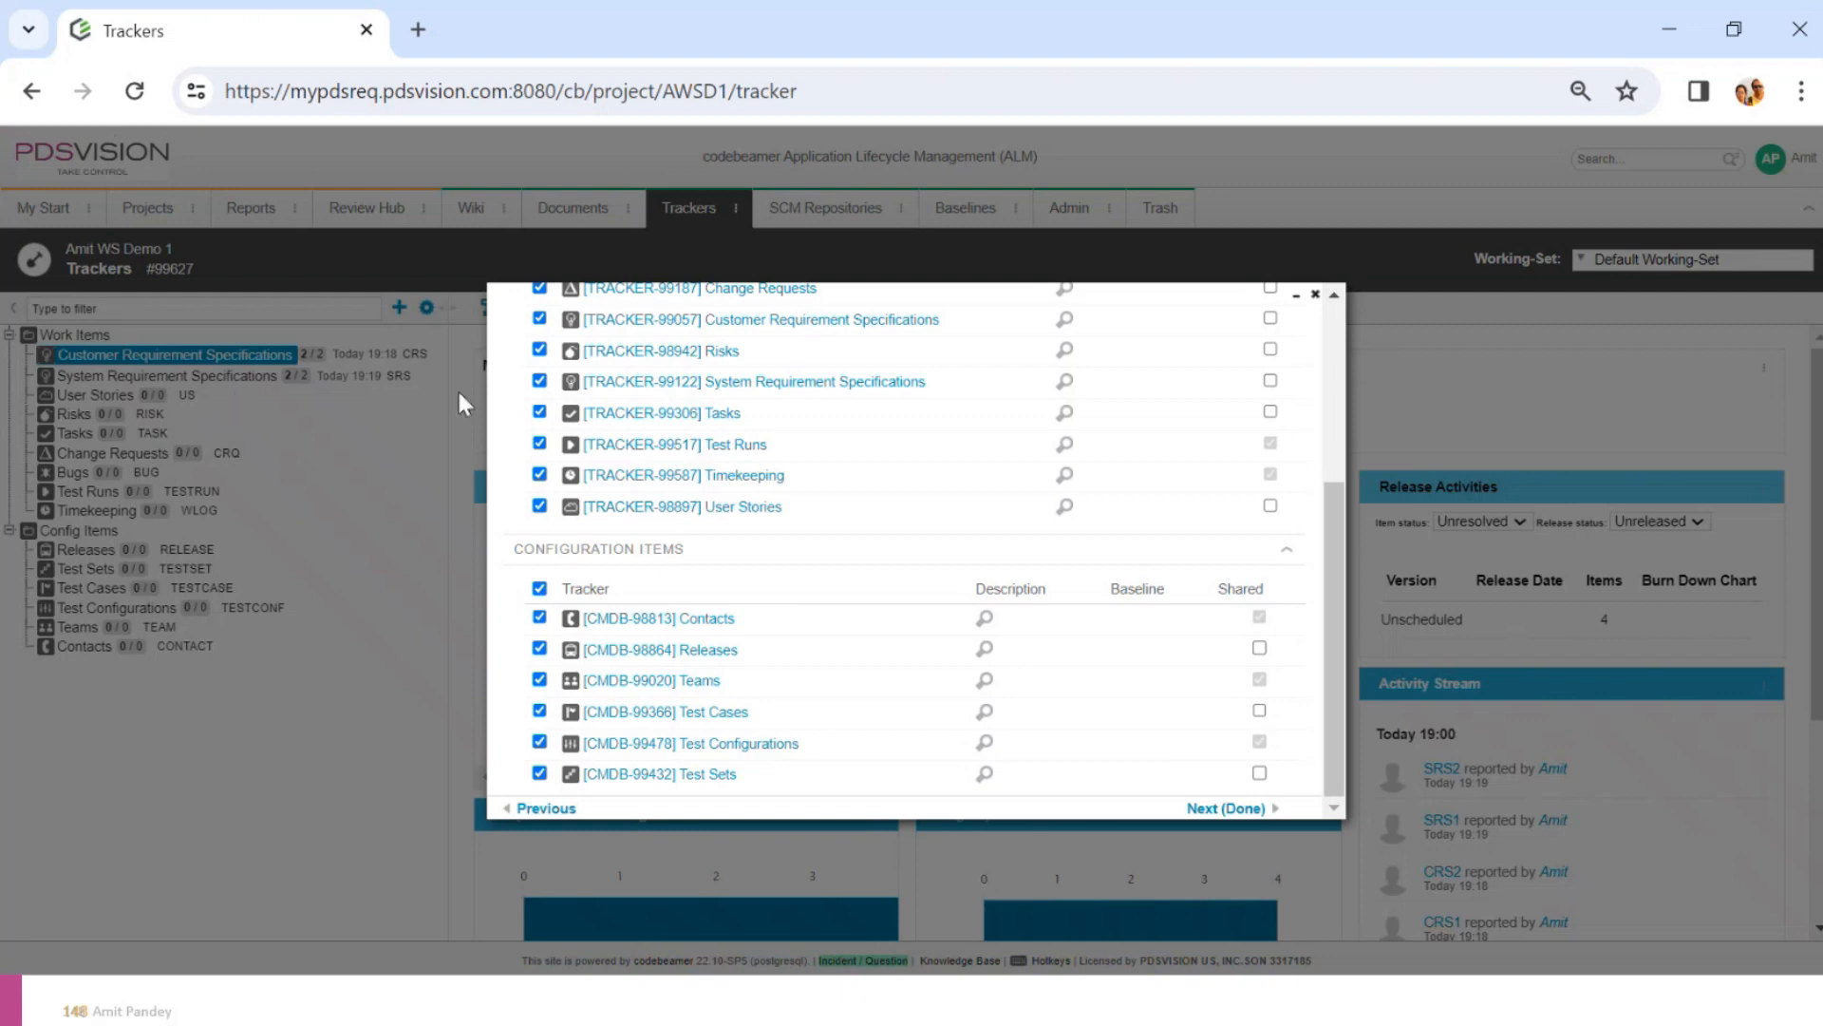
pyautogui.scroll(3, 1284, 518)
pyautogui.scroll(-1, 1274, 537)
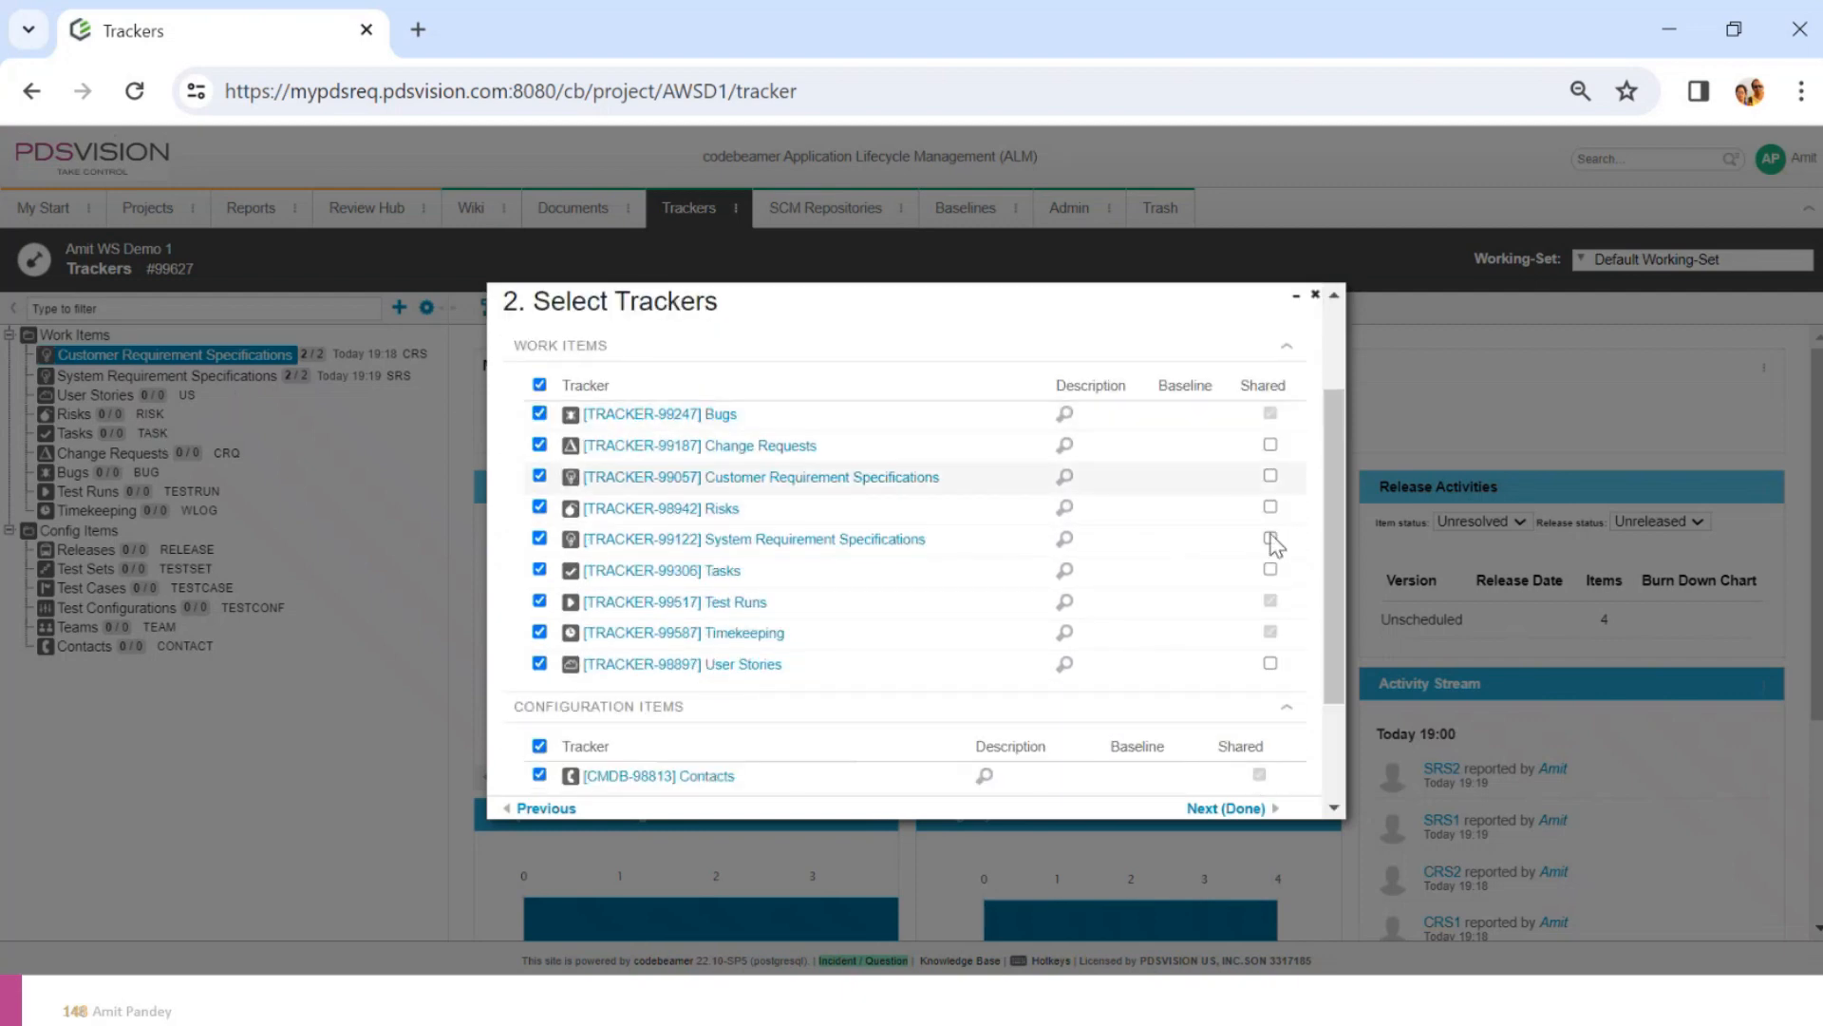
pyautogui.scroll(-3, 1273, 611)
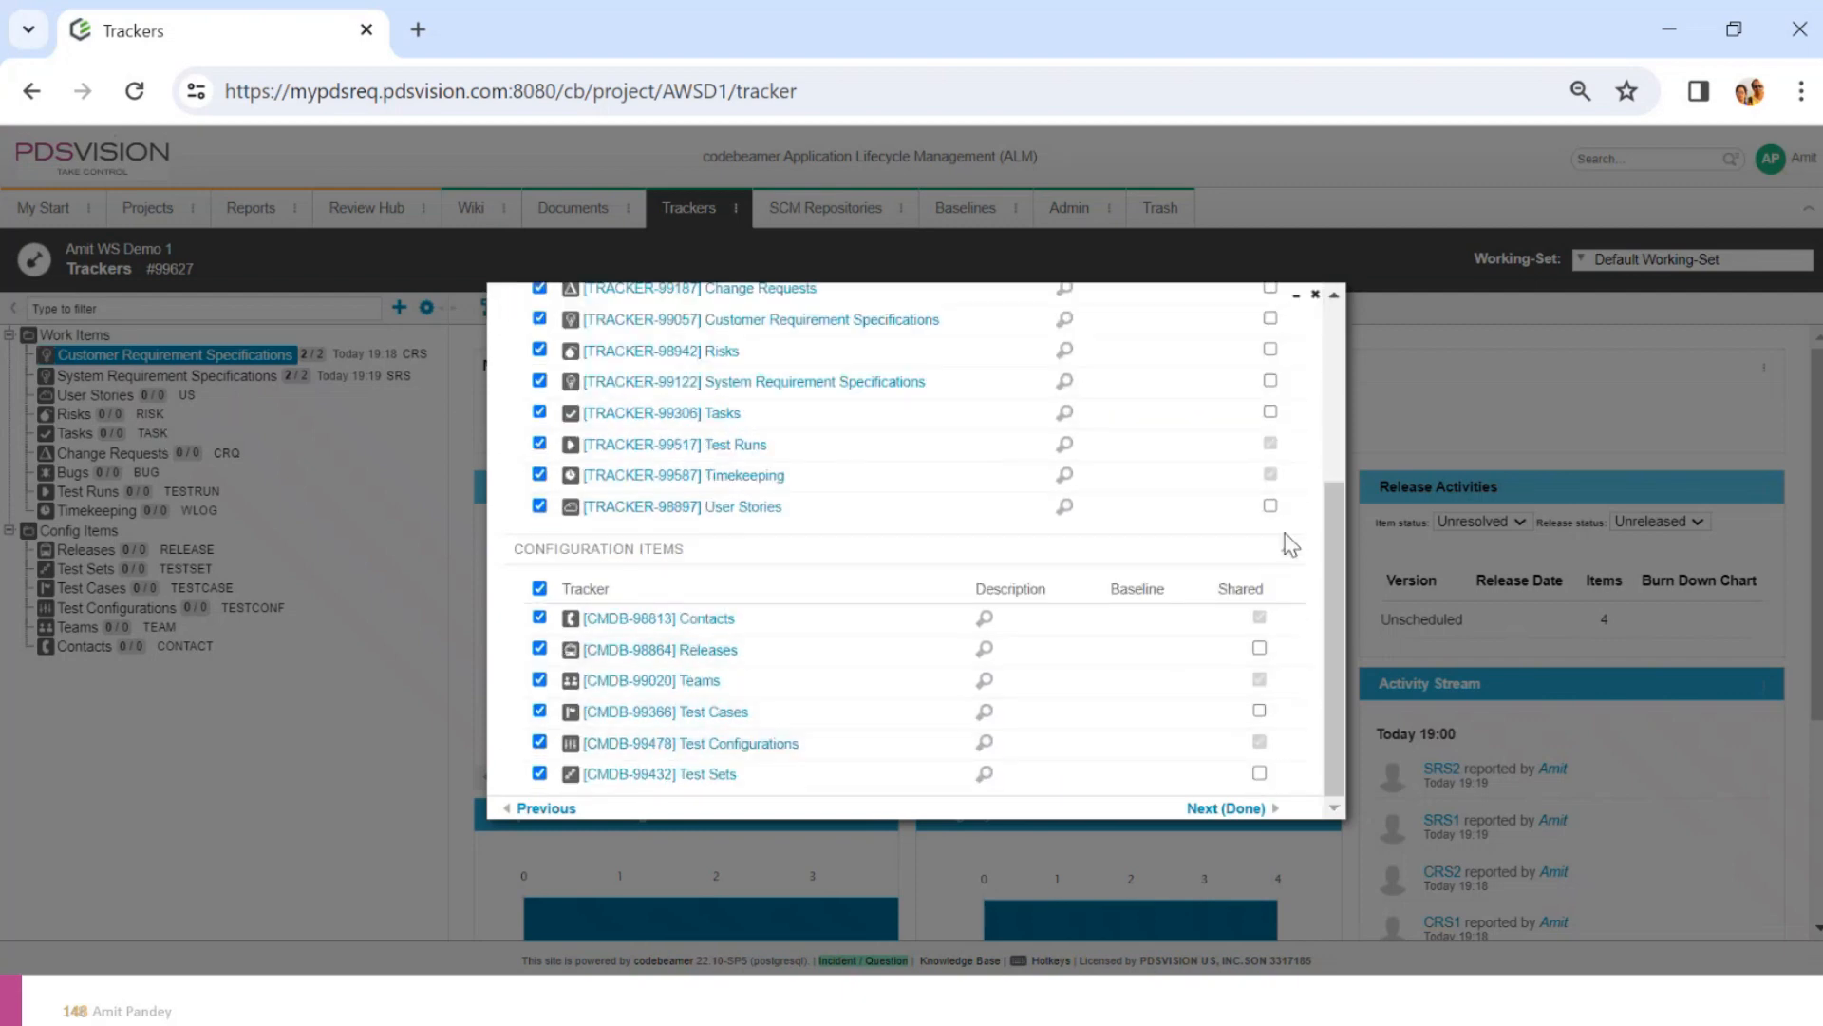
pyautogui.scroll(3, 1282, 547)
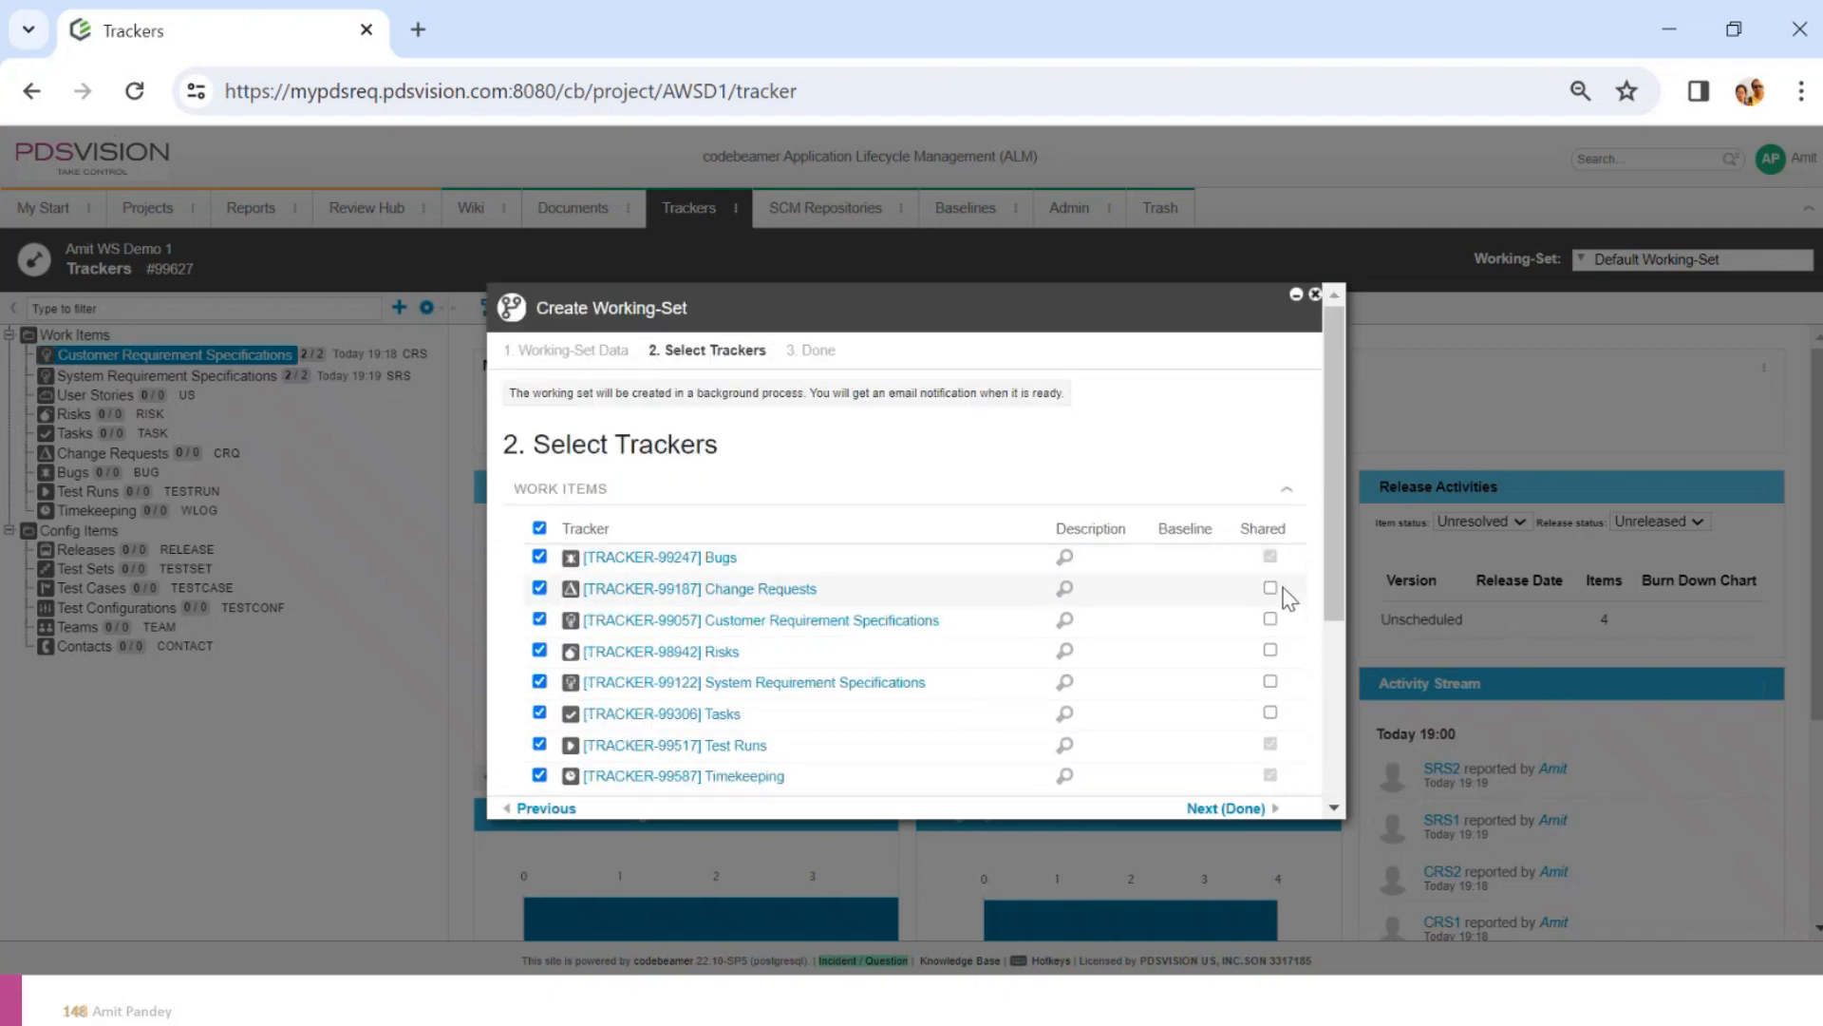
# Mark the Change Requests, Customer Requirement Specifications, Risks, System Requirement Specifications, Tasks and User Stories trackers as shared
pyautogui.click(1271, 588)
pyautogui.click(1270, 619)
pyautogui.click(1271, 651)
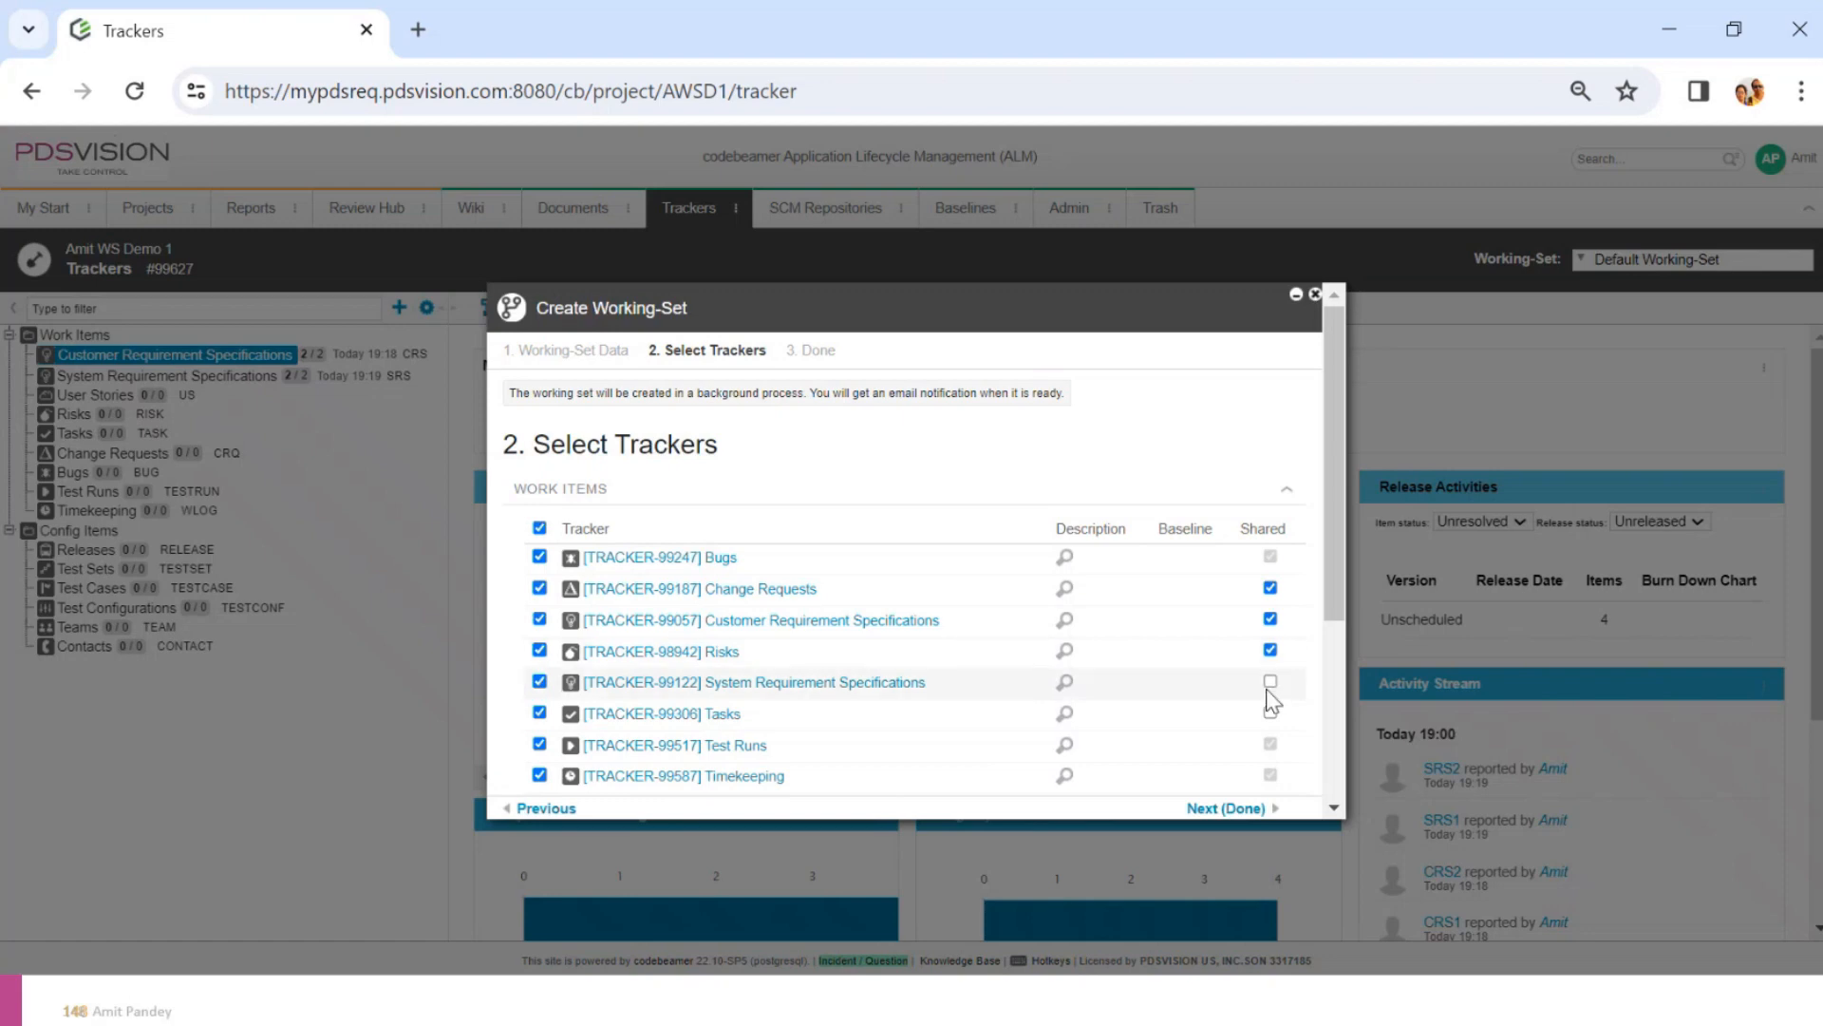
pyautogui.click(1271, 682)
pyautogui.click(1270, 712)
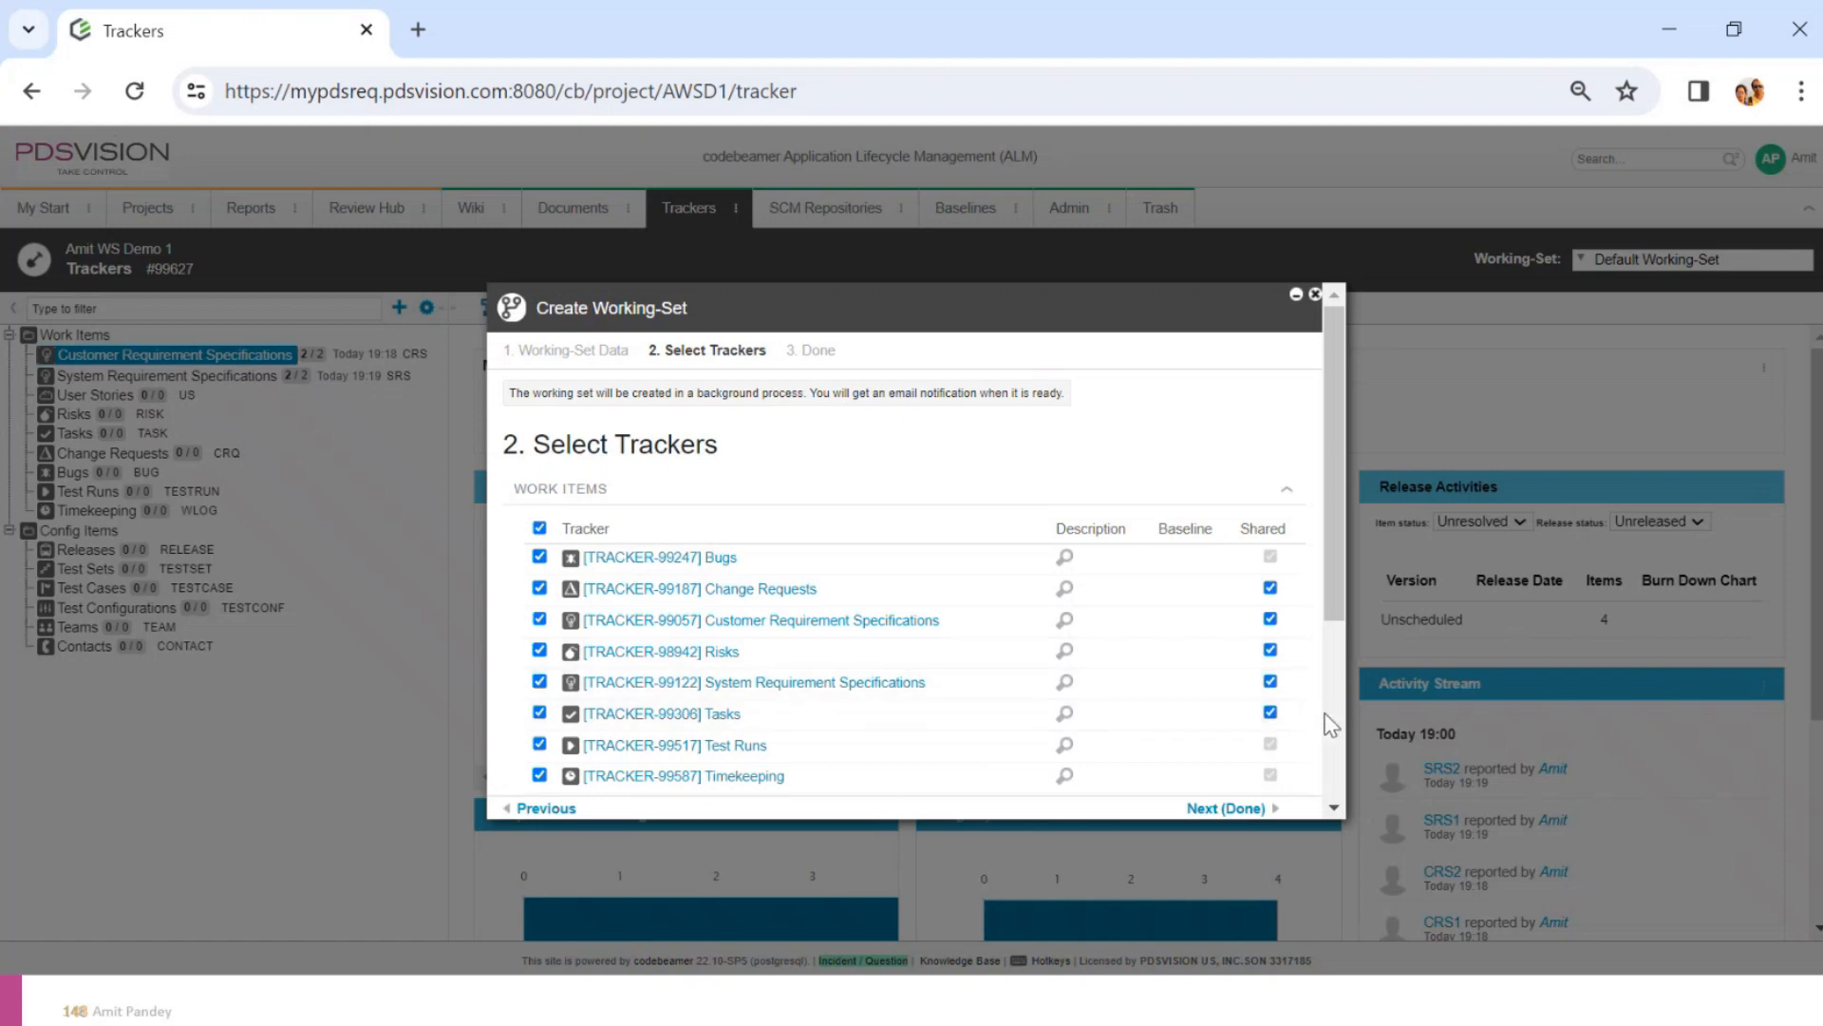
pyautogui.scroll(-3, 1326, 703)
pyautogui.click(1270, 505)
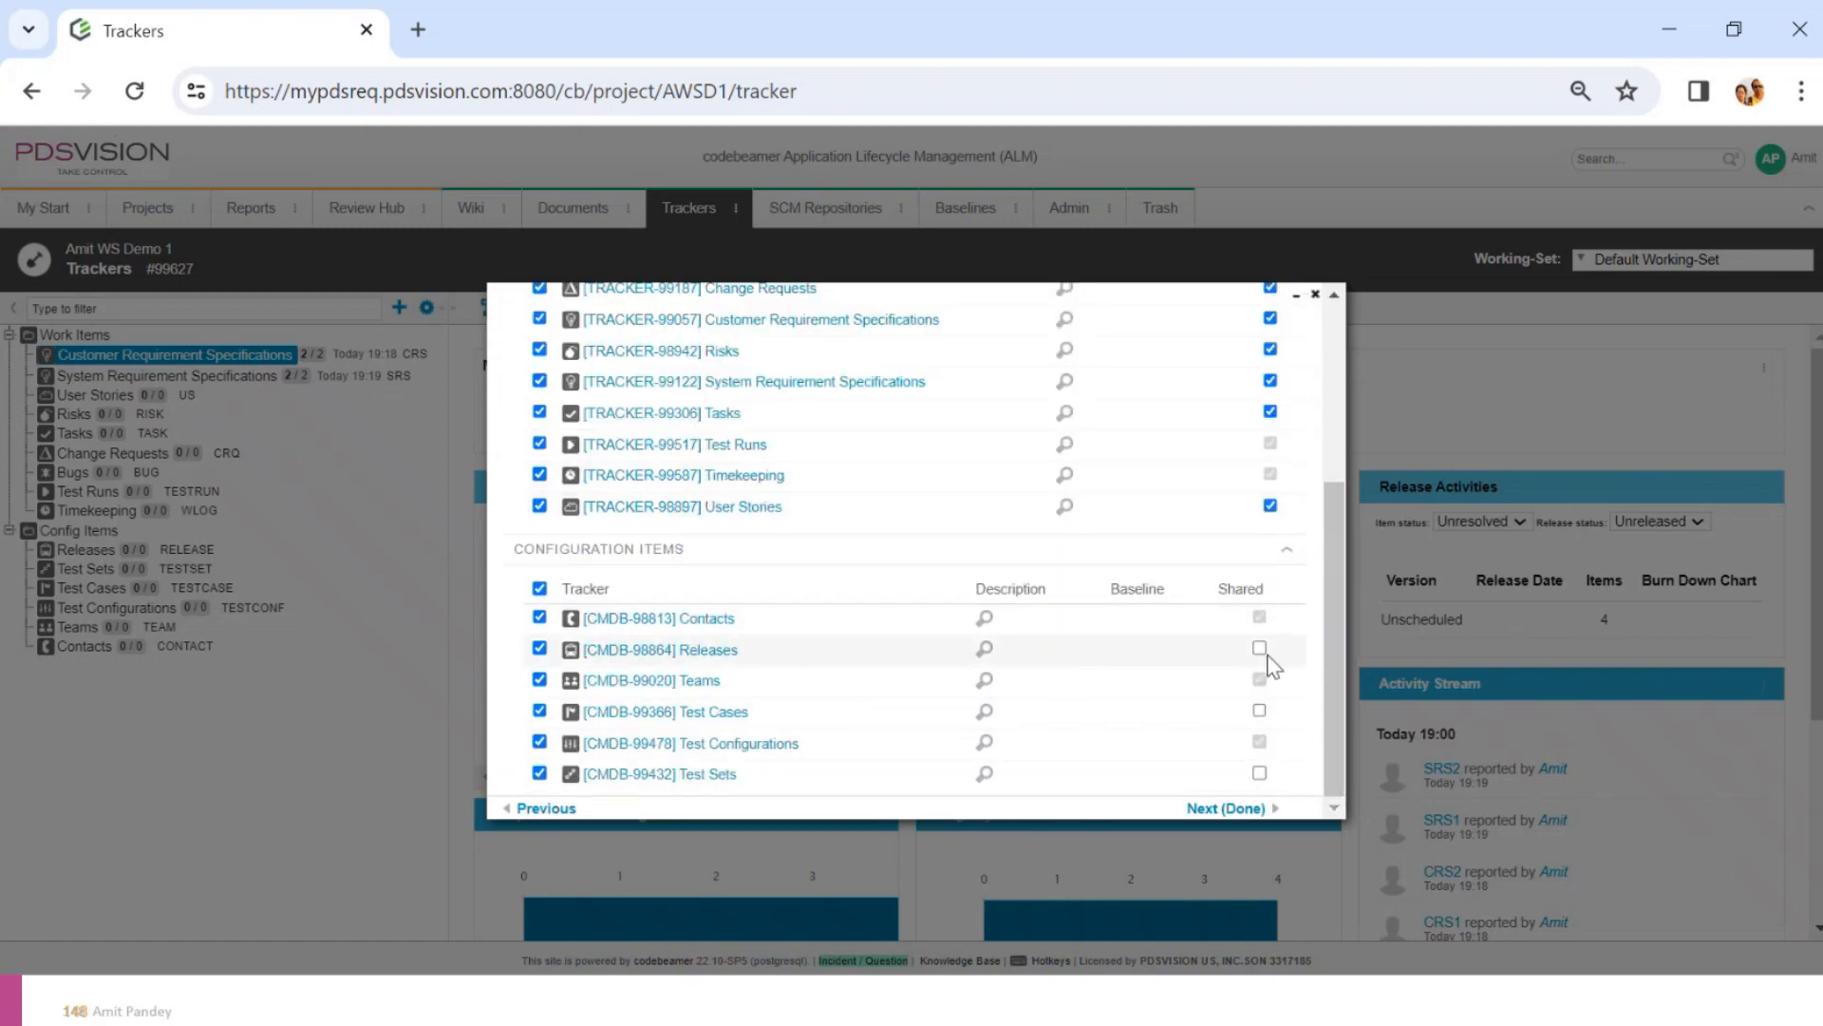
# Mark the Releases, Test Cases and Test Sets trackers as shared, and unshare Customer Requirement Specifications
pyautogui.click(1259, 648)
pyautogui.click(1259, 711)
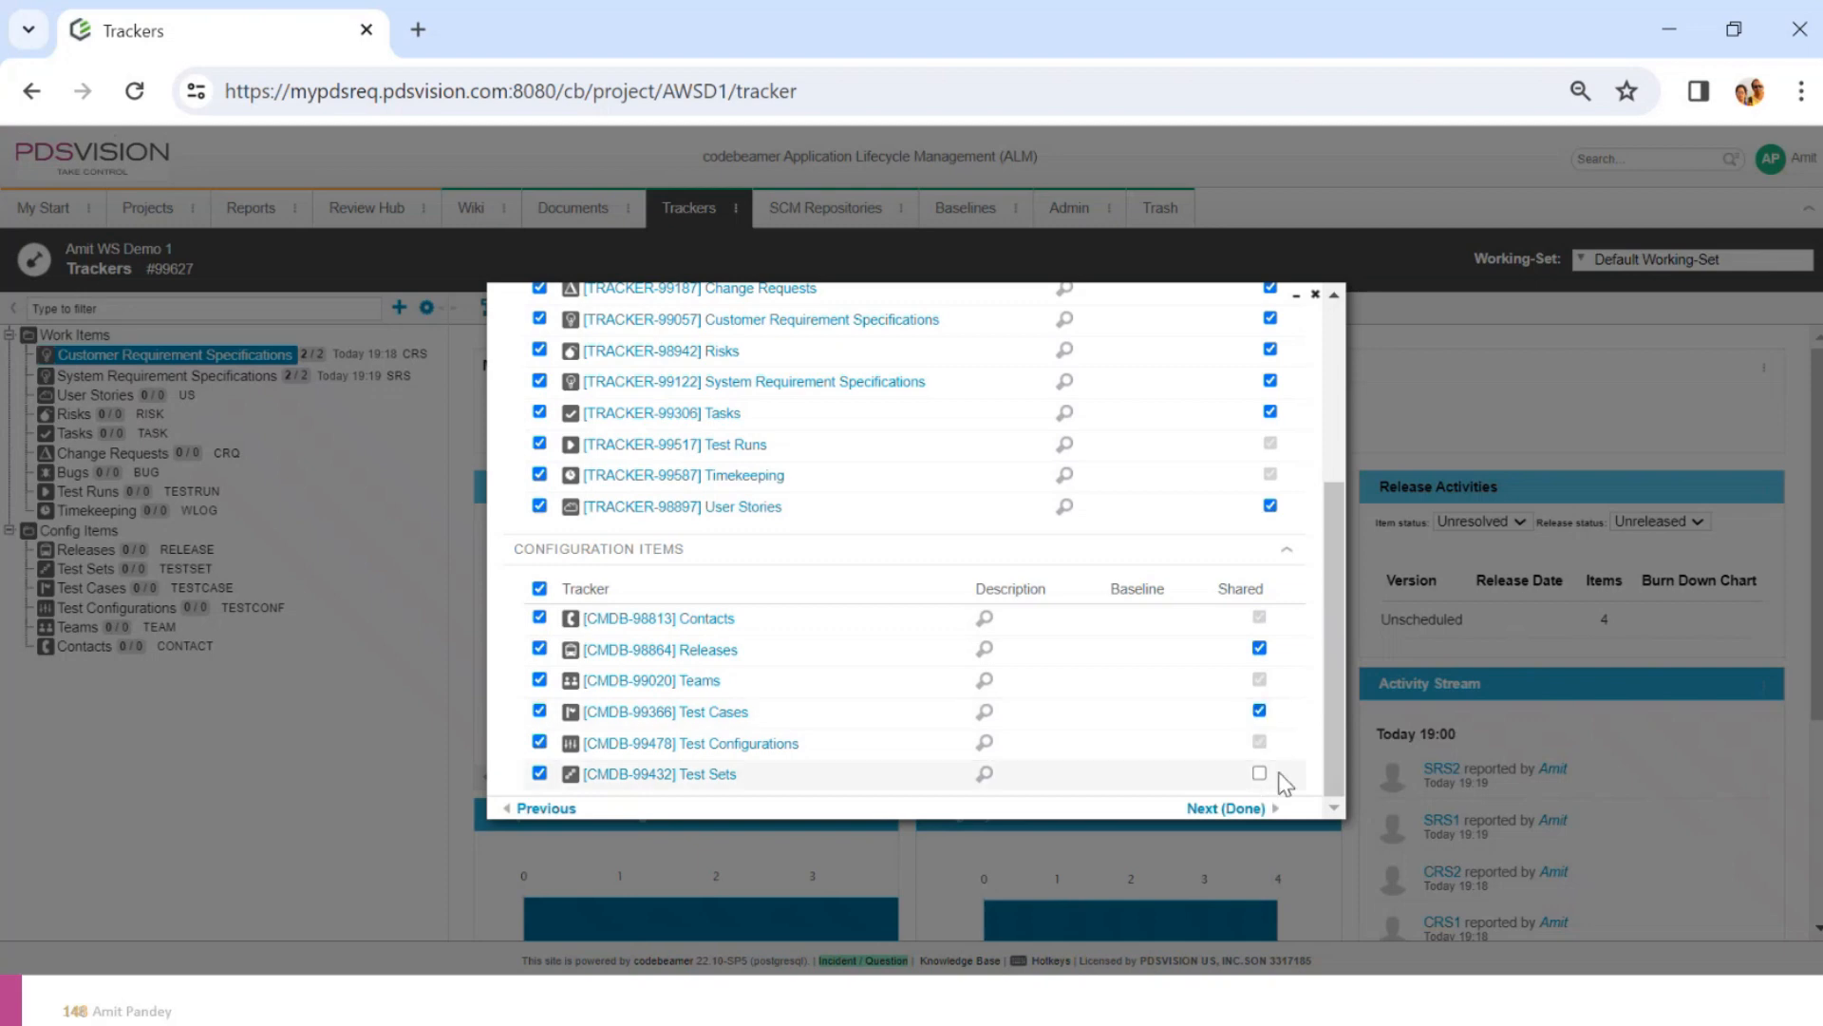
pyautogui.scroll(1, 1347, 670)
pyautogui.scroll(5, 1343, 663)
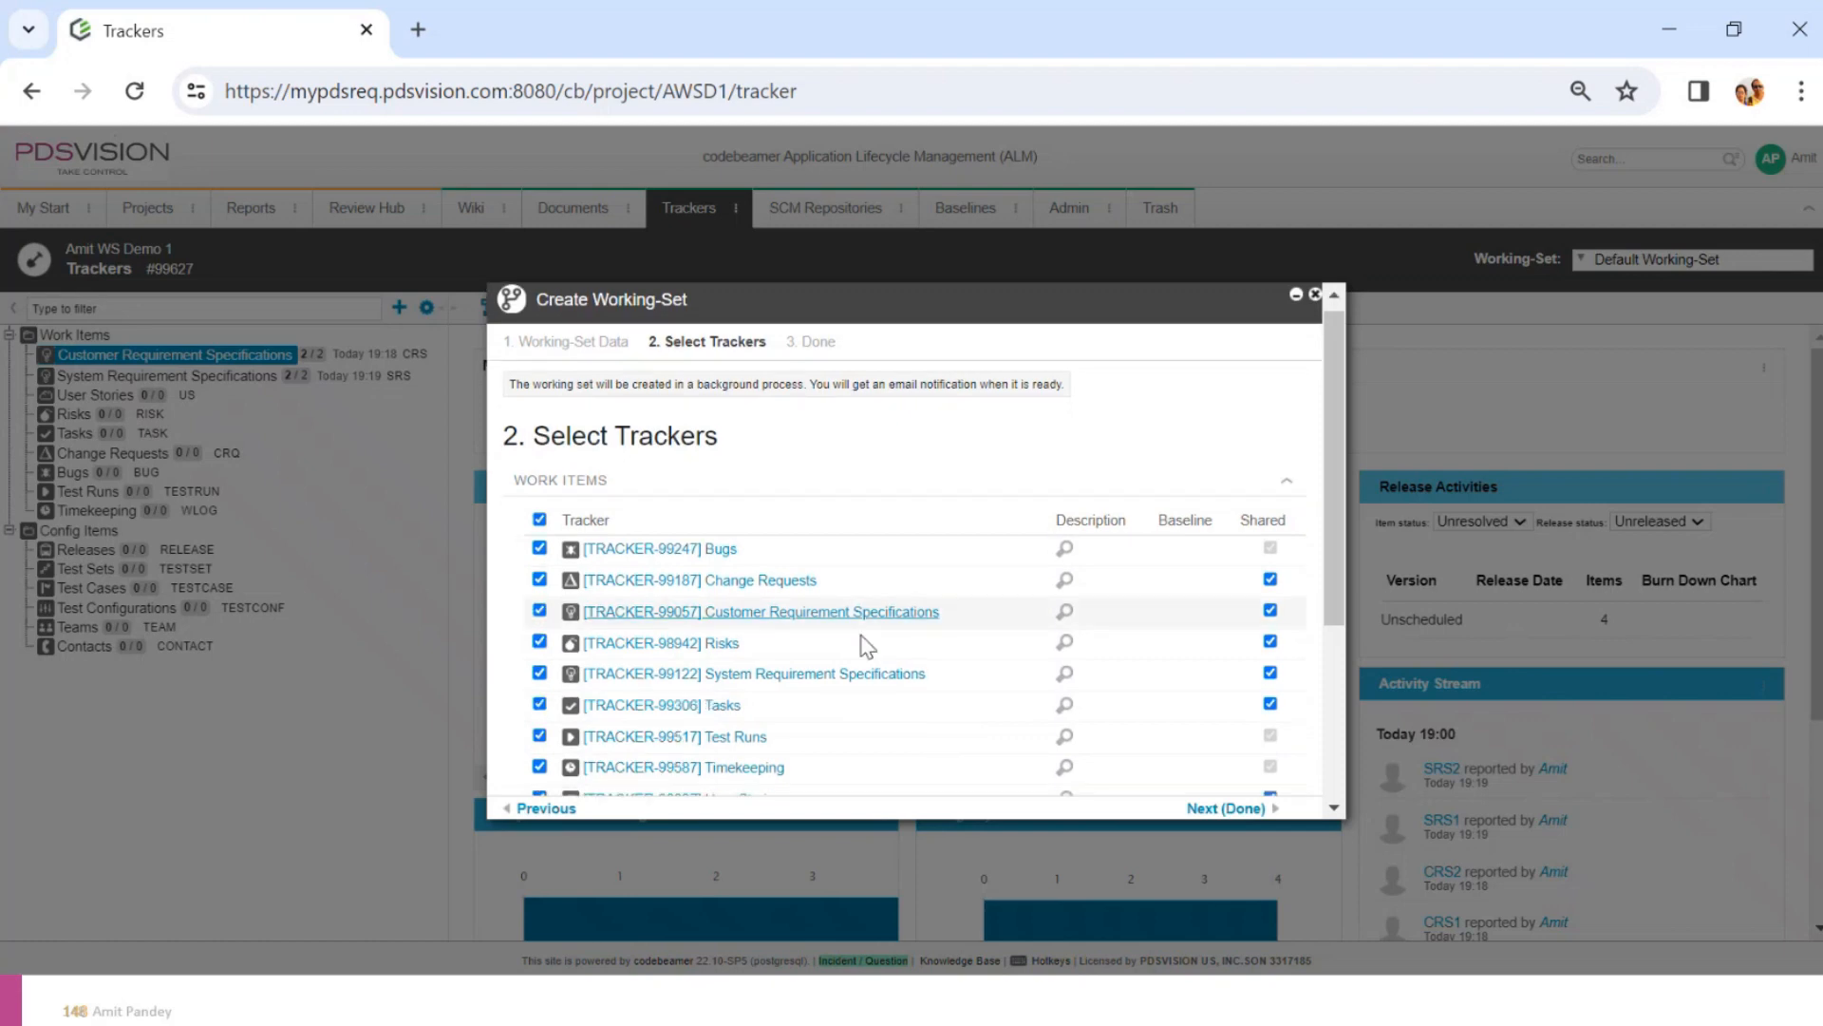
pyautogui.scroll(-3, 858, 639)
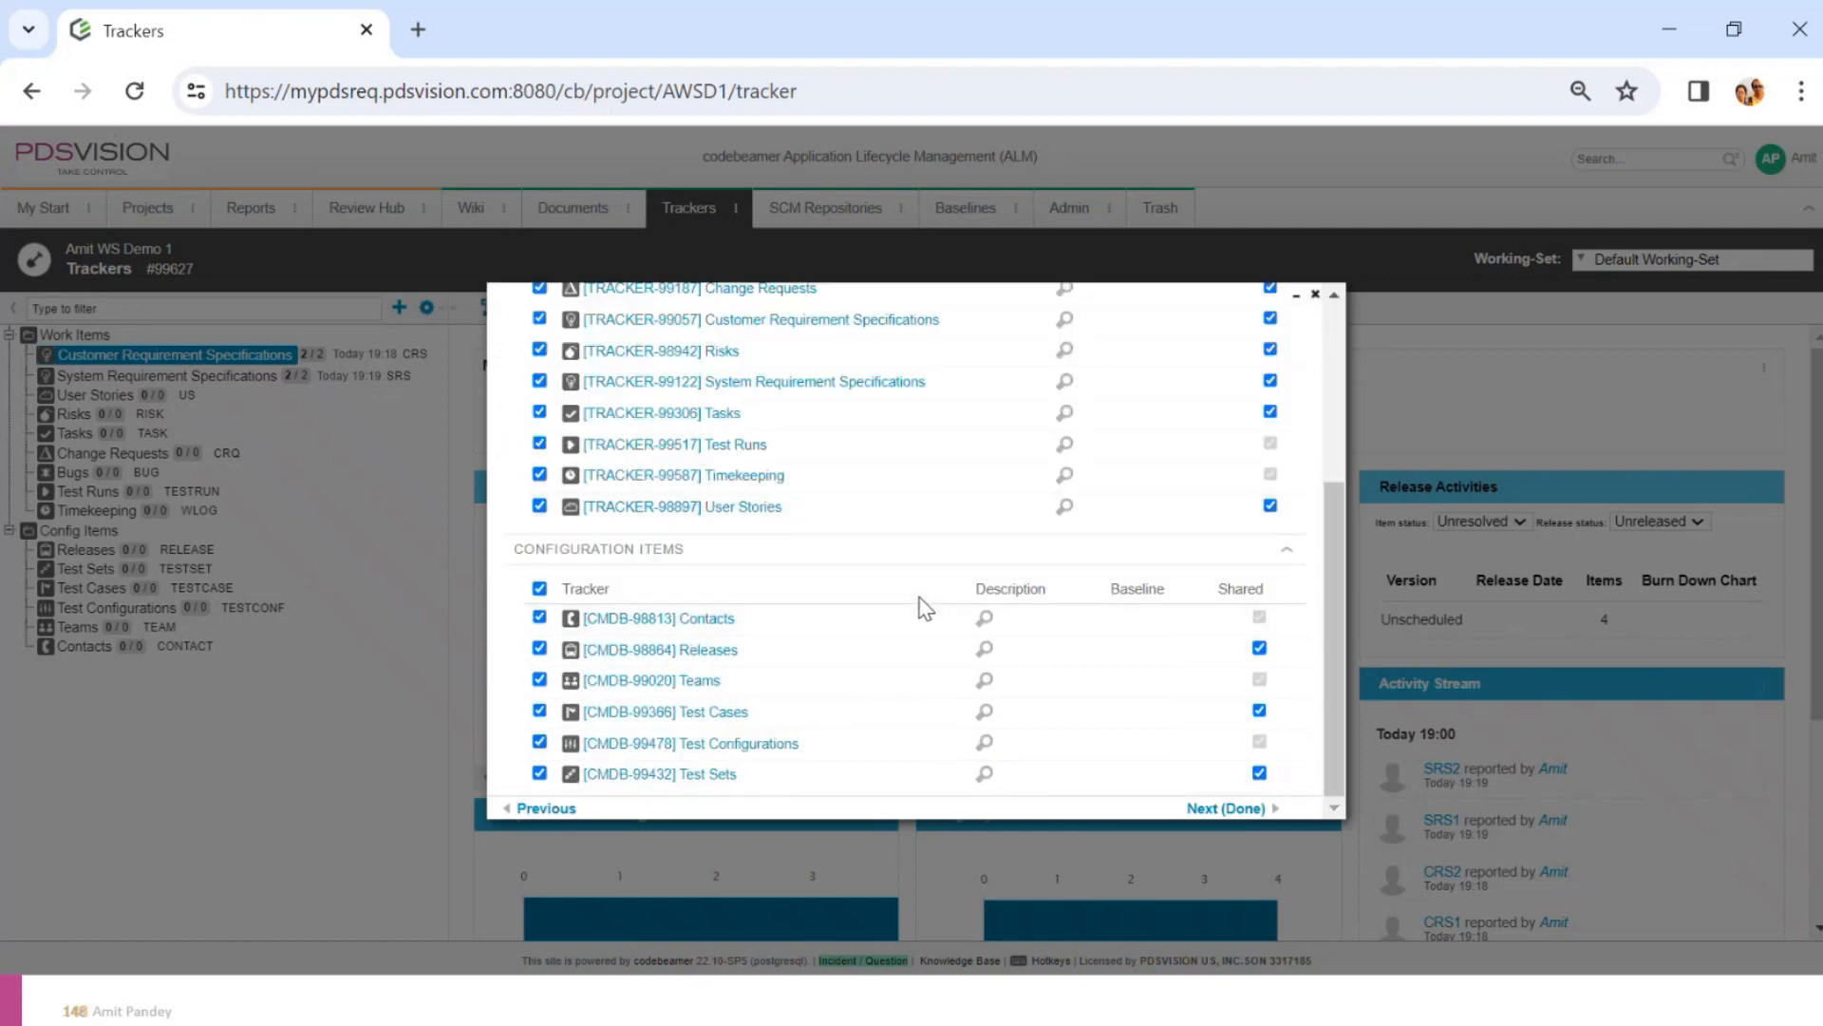
pyautogui.scroll(3, 912, 602)
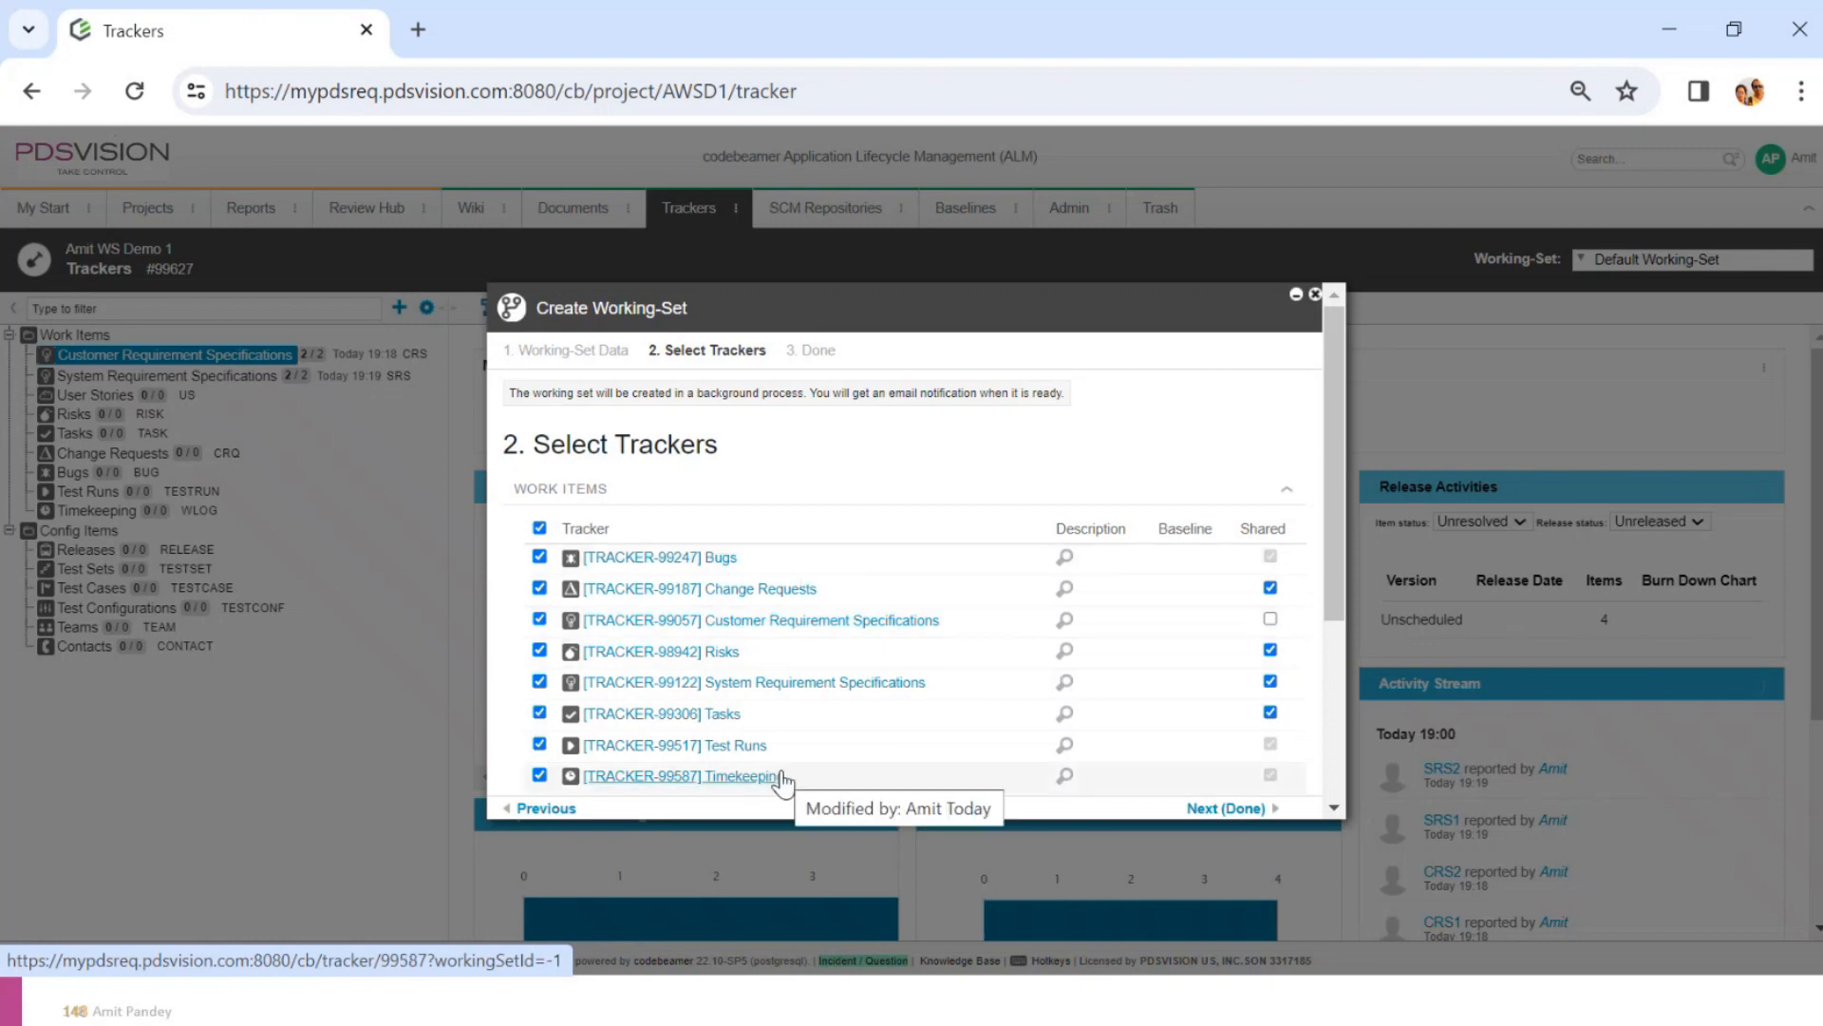
# Review the tracker selection and summary of the EU Variant WS working-set, and create it
pyautogui.scroll(-2, 903, 561)
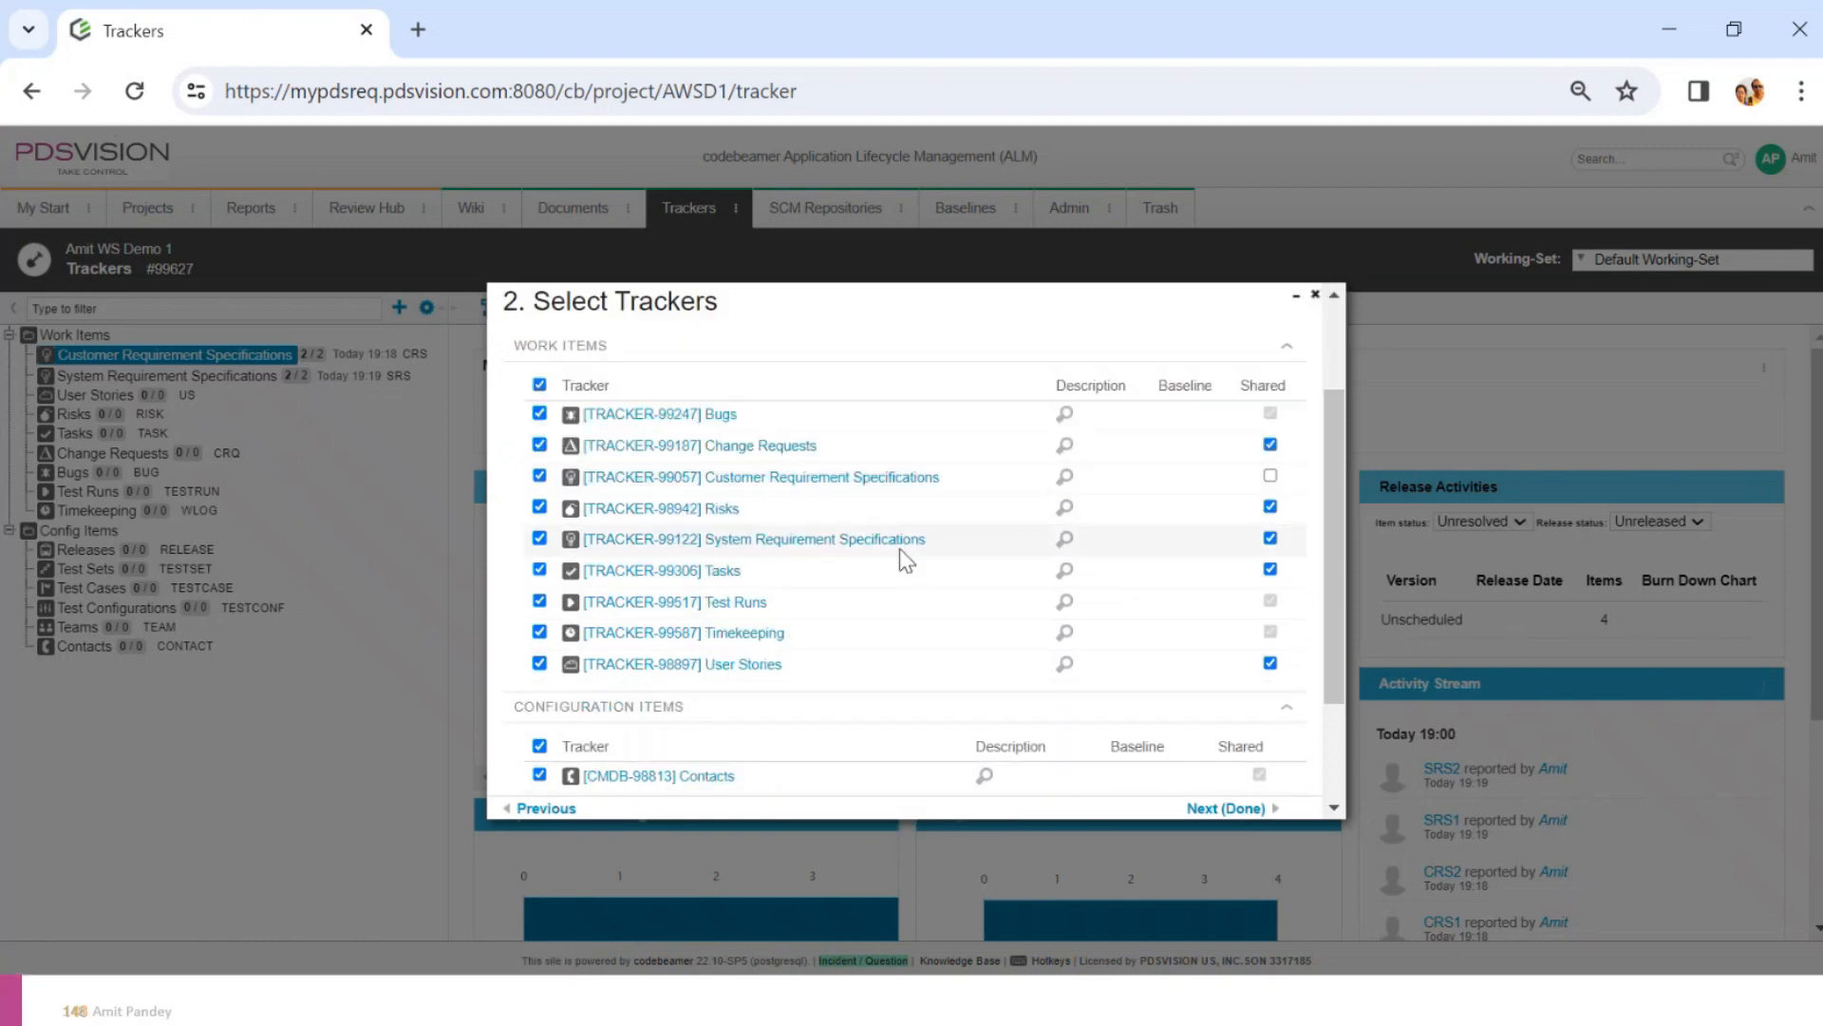
pyautogui.scroll(2, 834, 572)
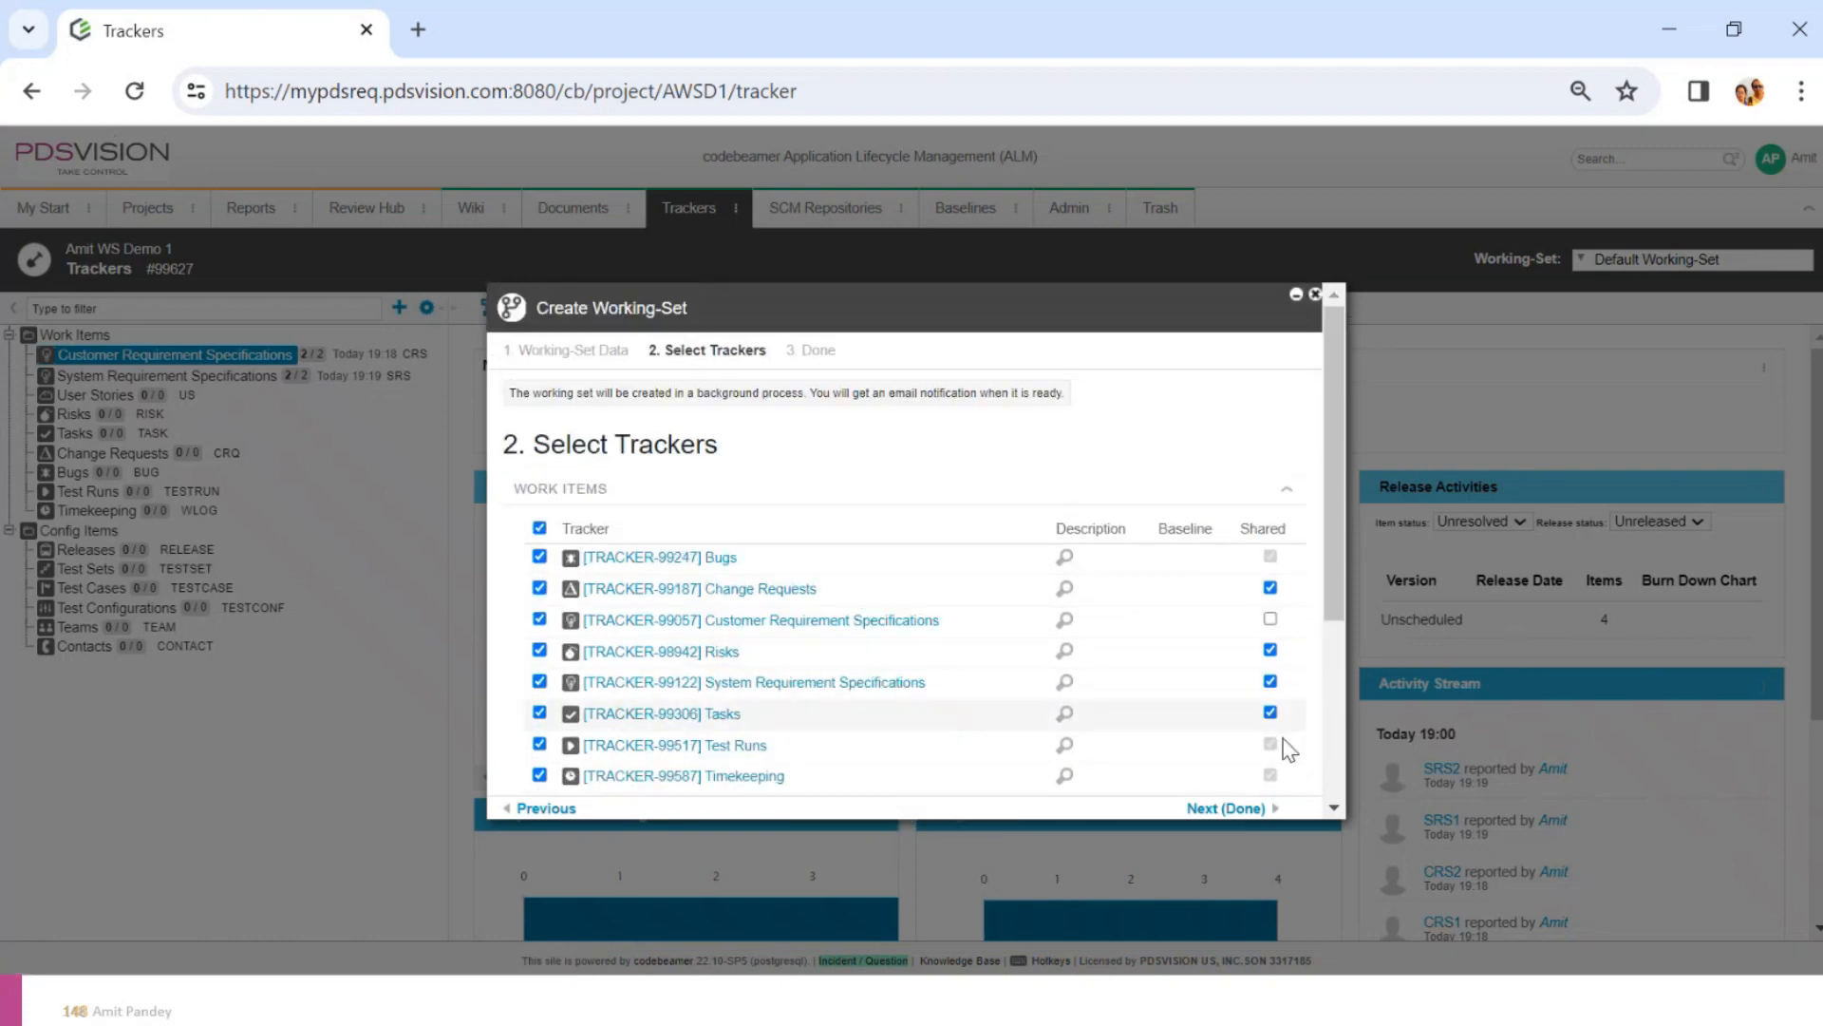
pyautogui.click(1244, 809)
pyautogui.scroll(-4, 1245, 659)
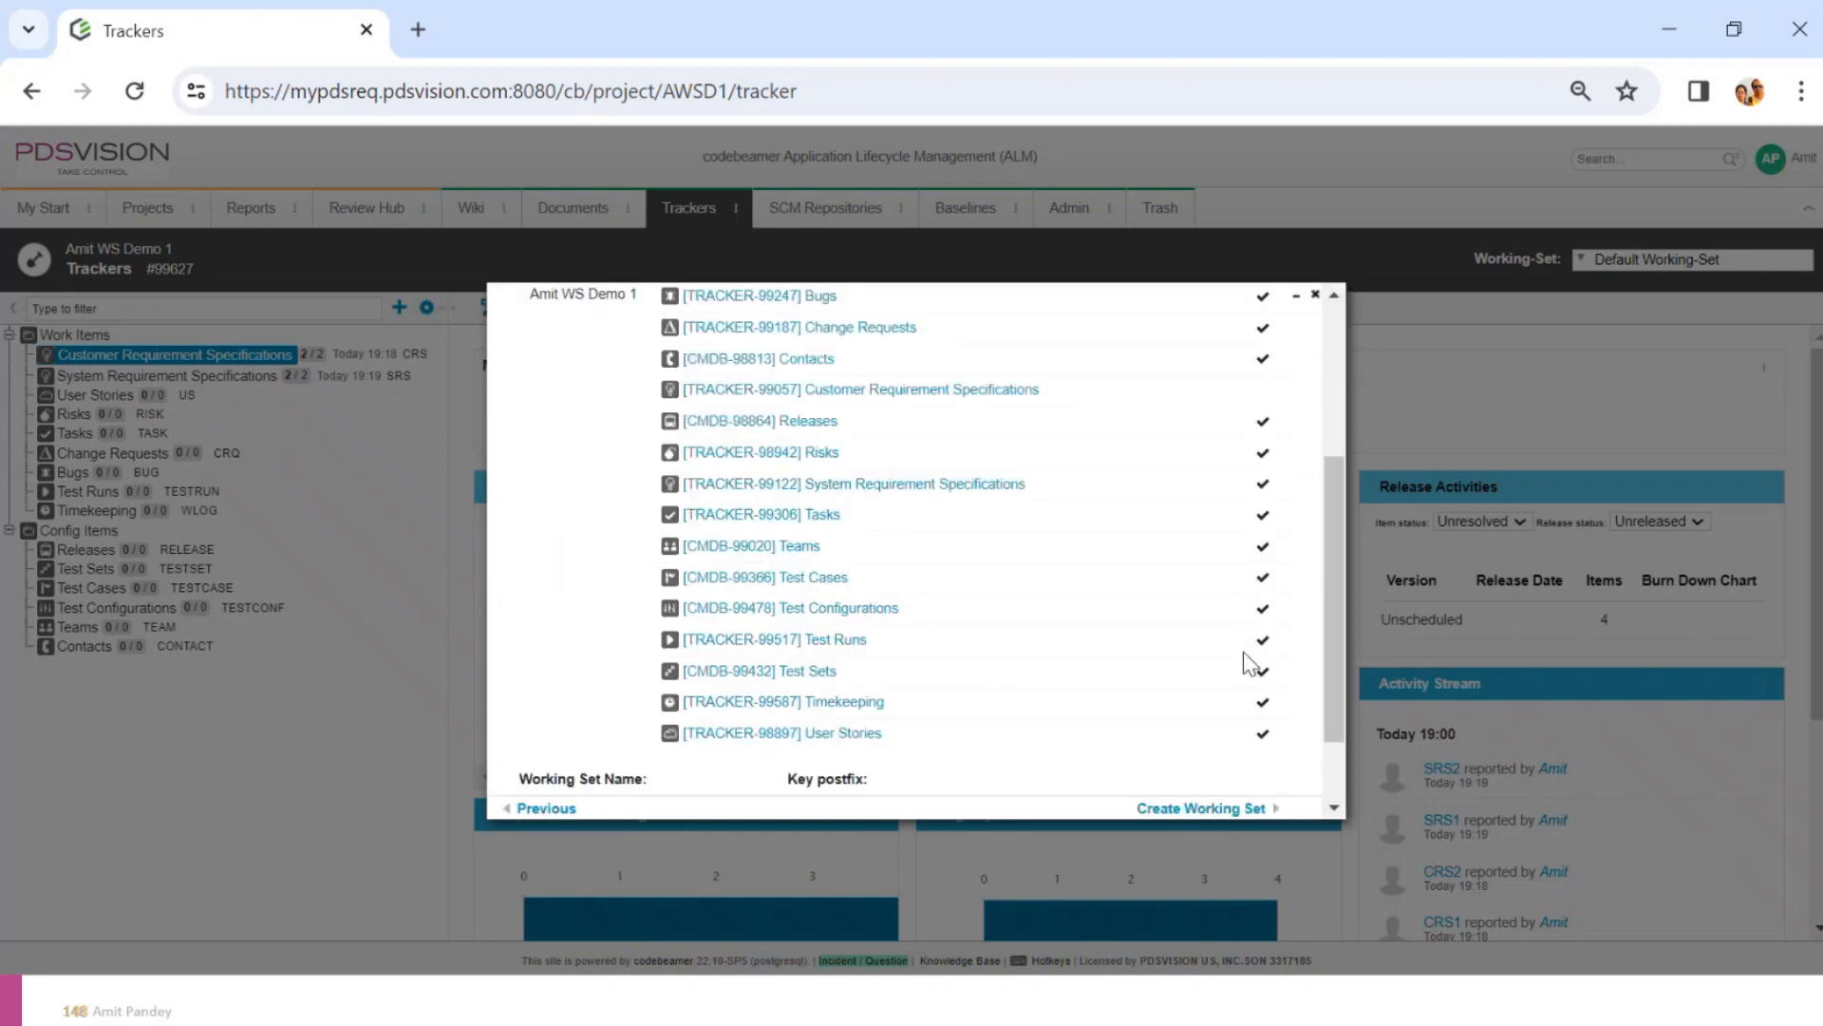
pyautogui.moveTo(1082, 386); pyautogui.dragTo(815, 386)
pyautogui.scroll(-1, 1291, 584)
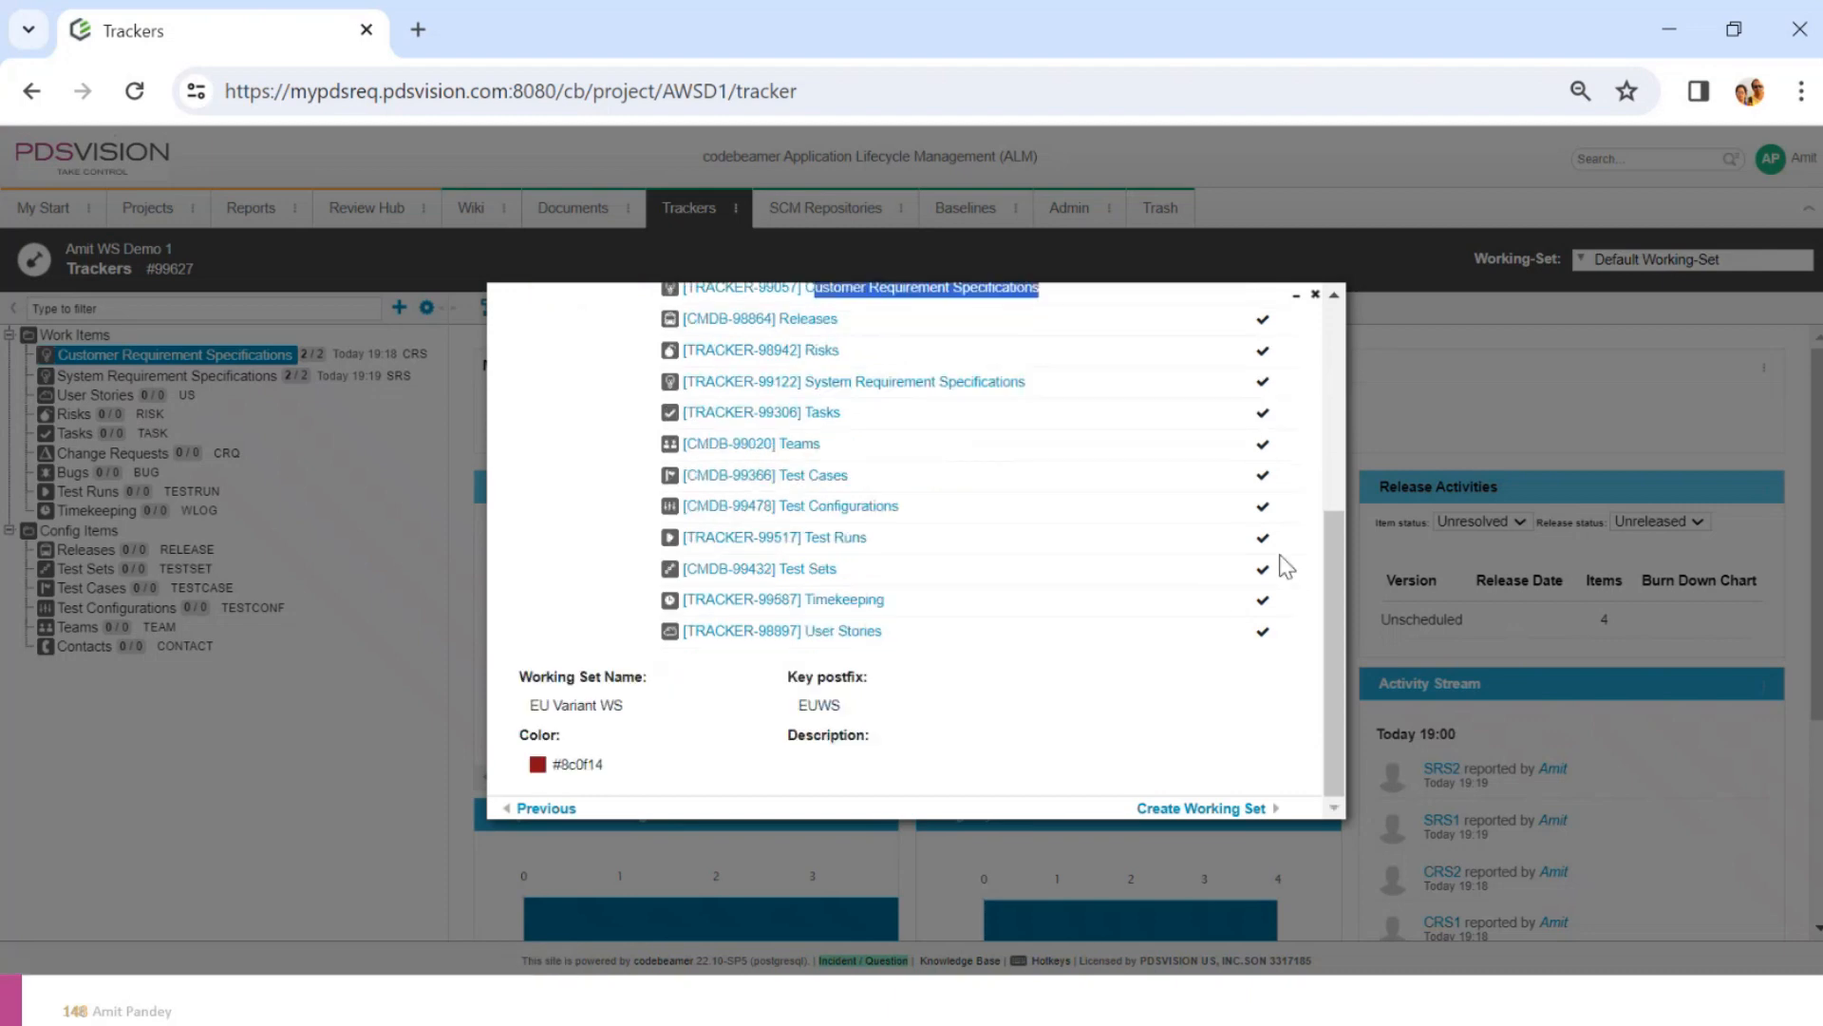
pyautogui.click(1194, 808)
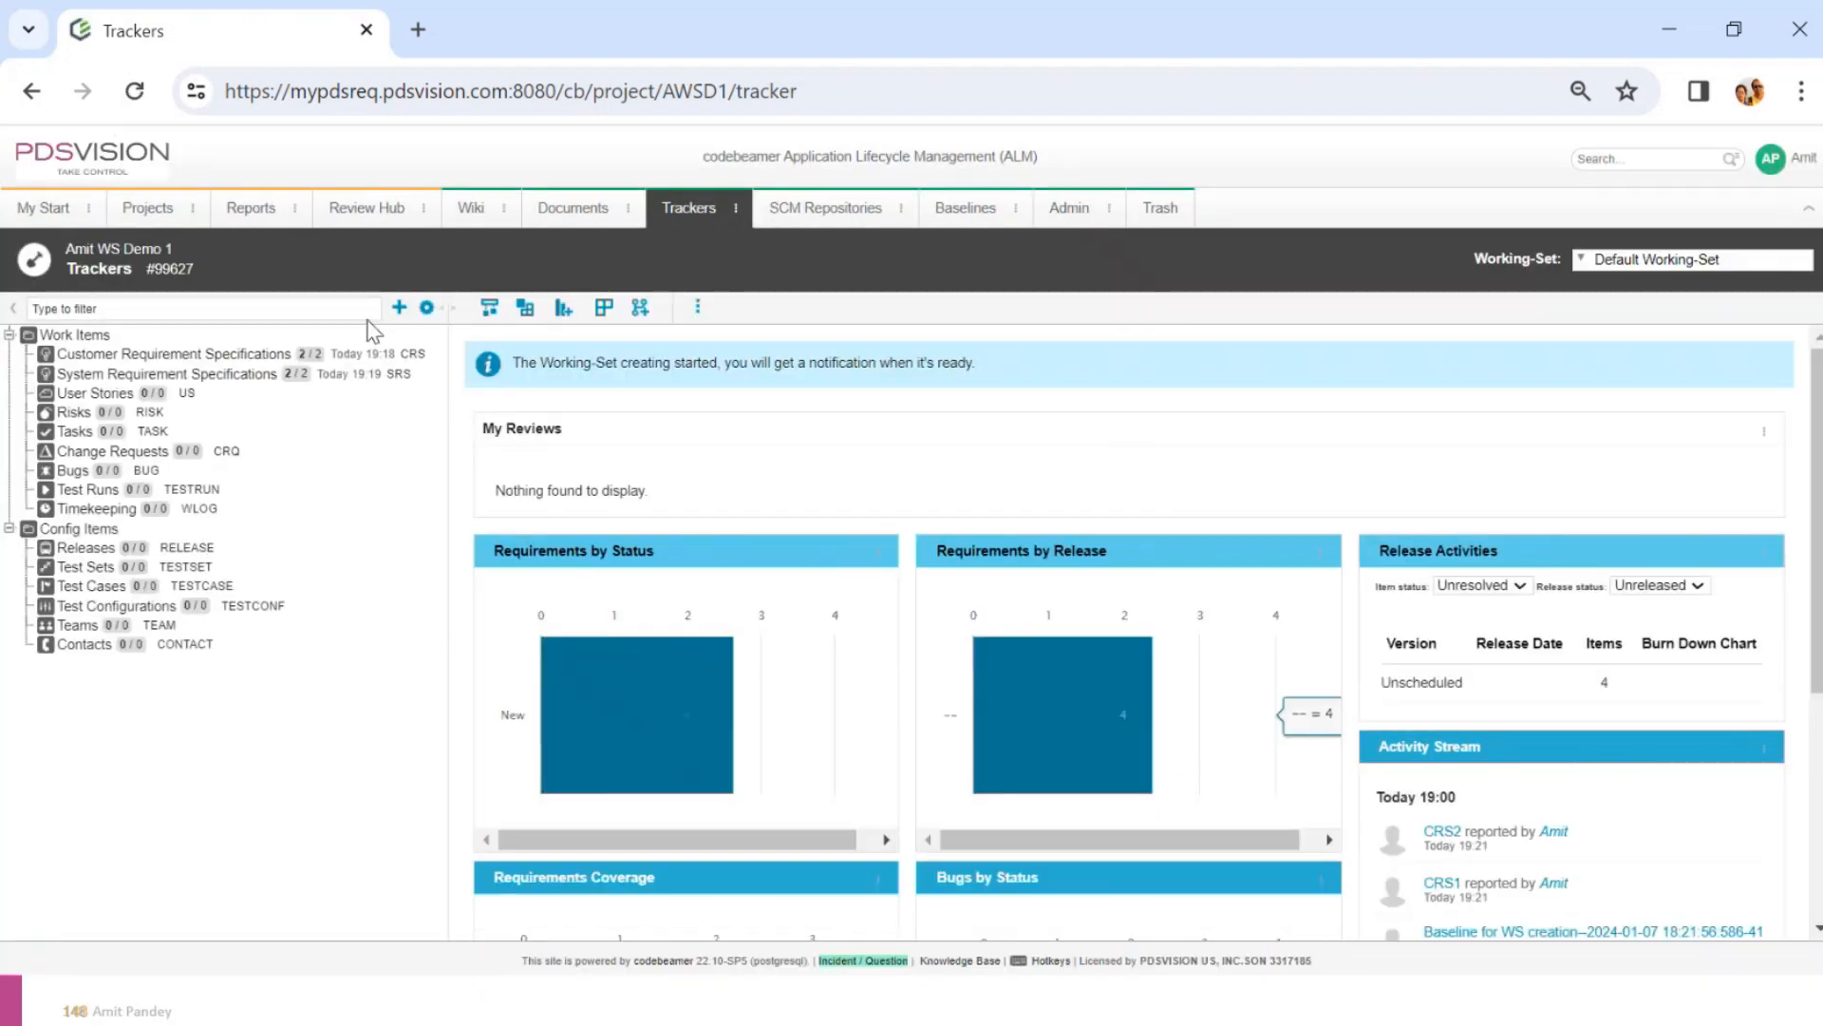
# Reload the Trackers page and switch to the EU Variant WS working-set to view its trackers
pyautogui.click(135, 95)
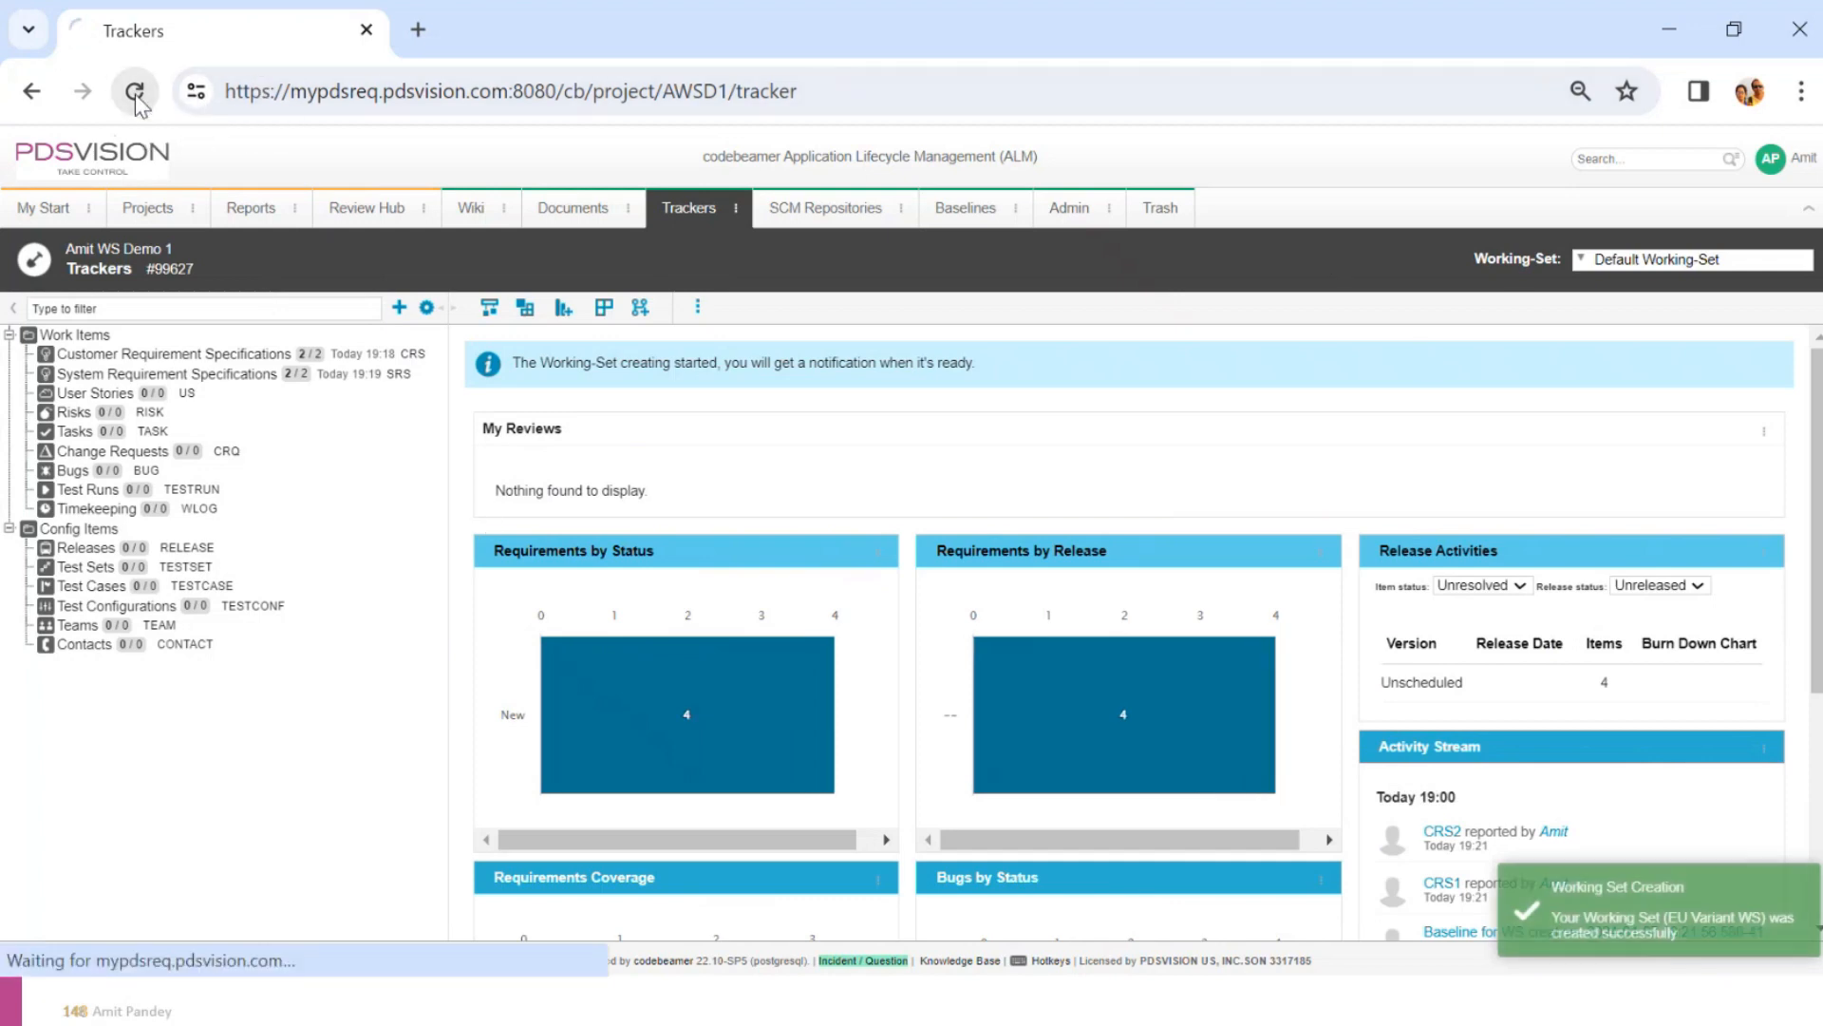
pyautogui.click(1584, 262)
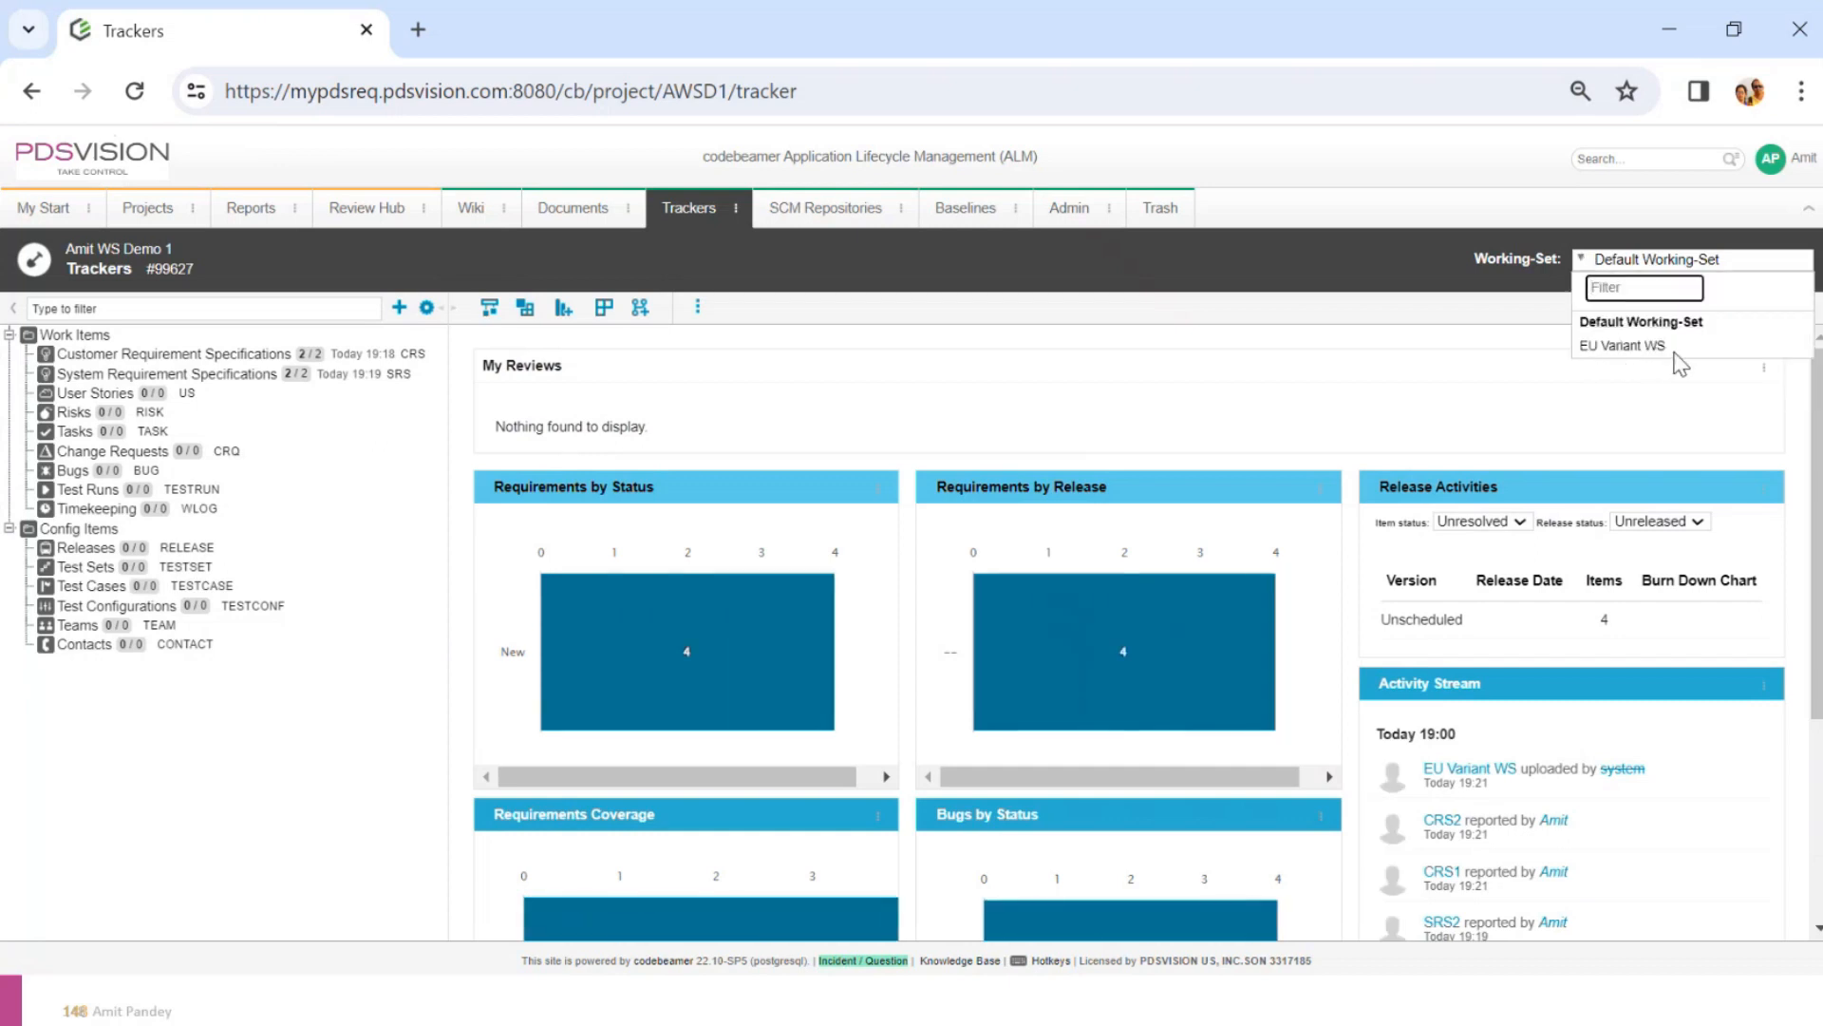
pyautogui.click(1605, 347)
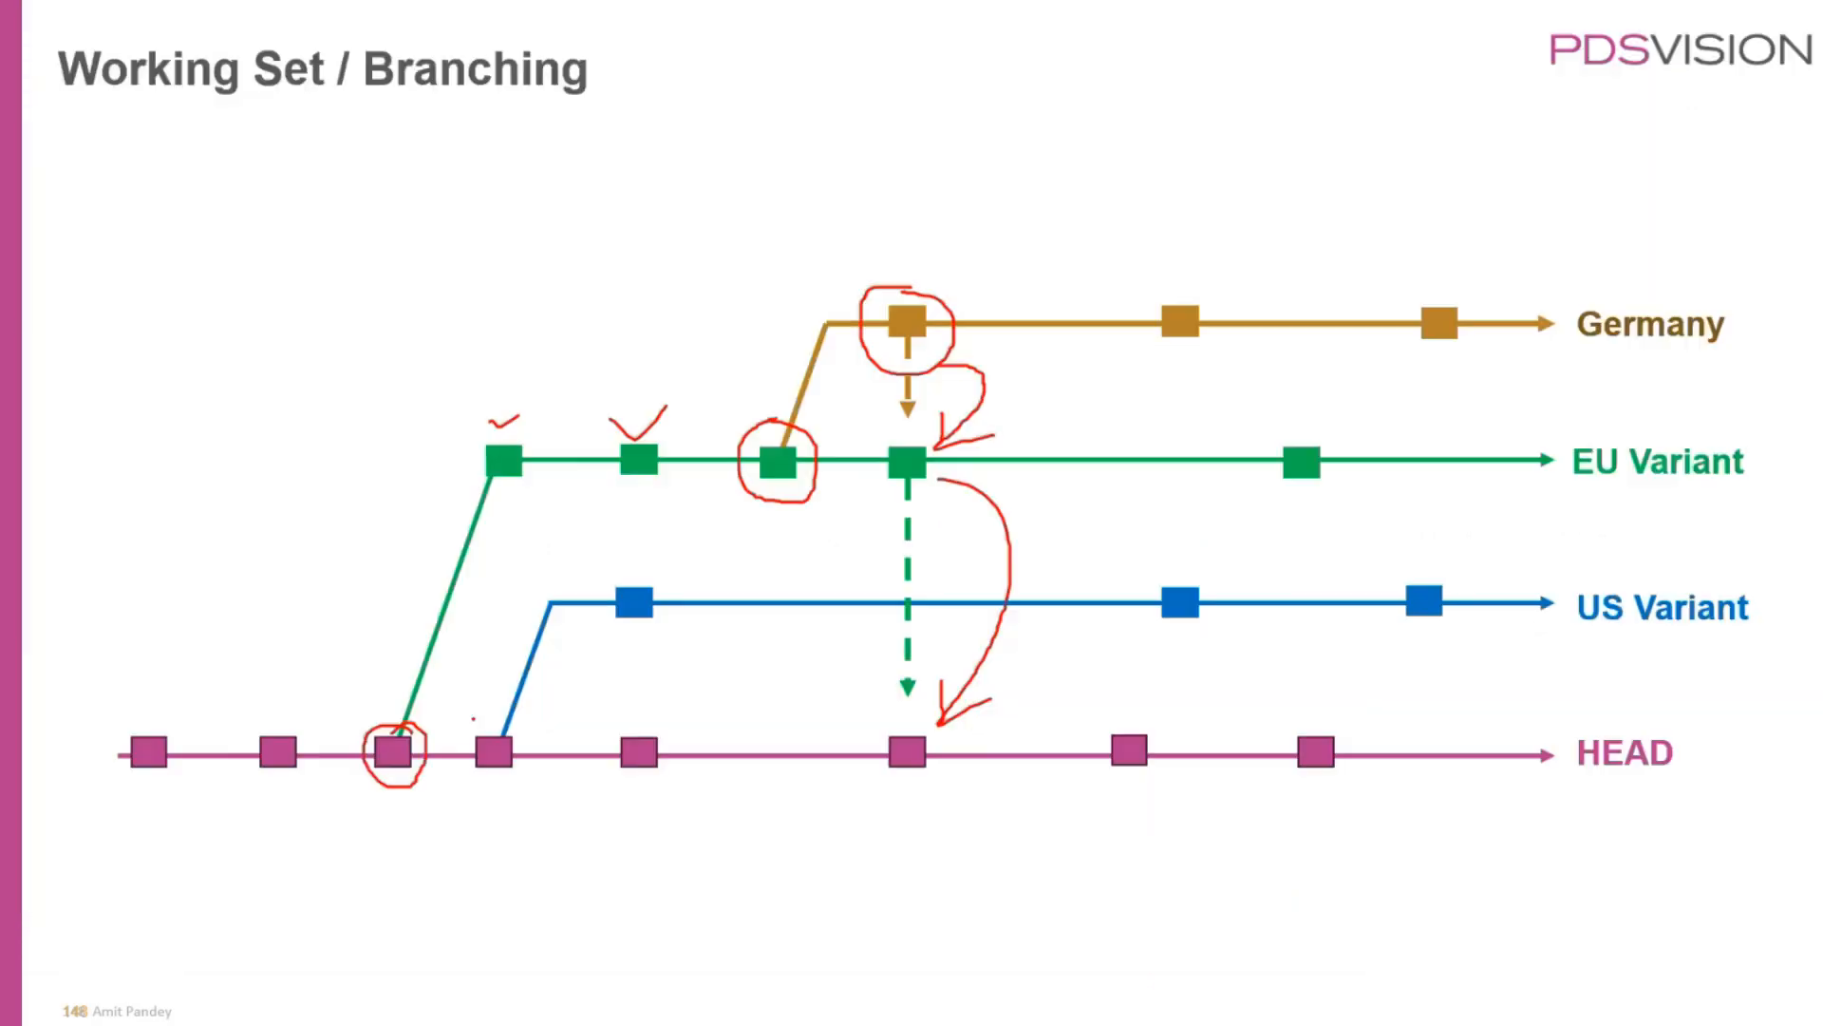
pyautogui.click(136, 996)
pyautogui.click(124, 899)
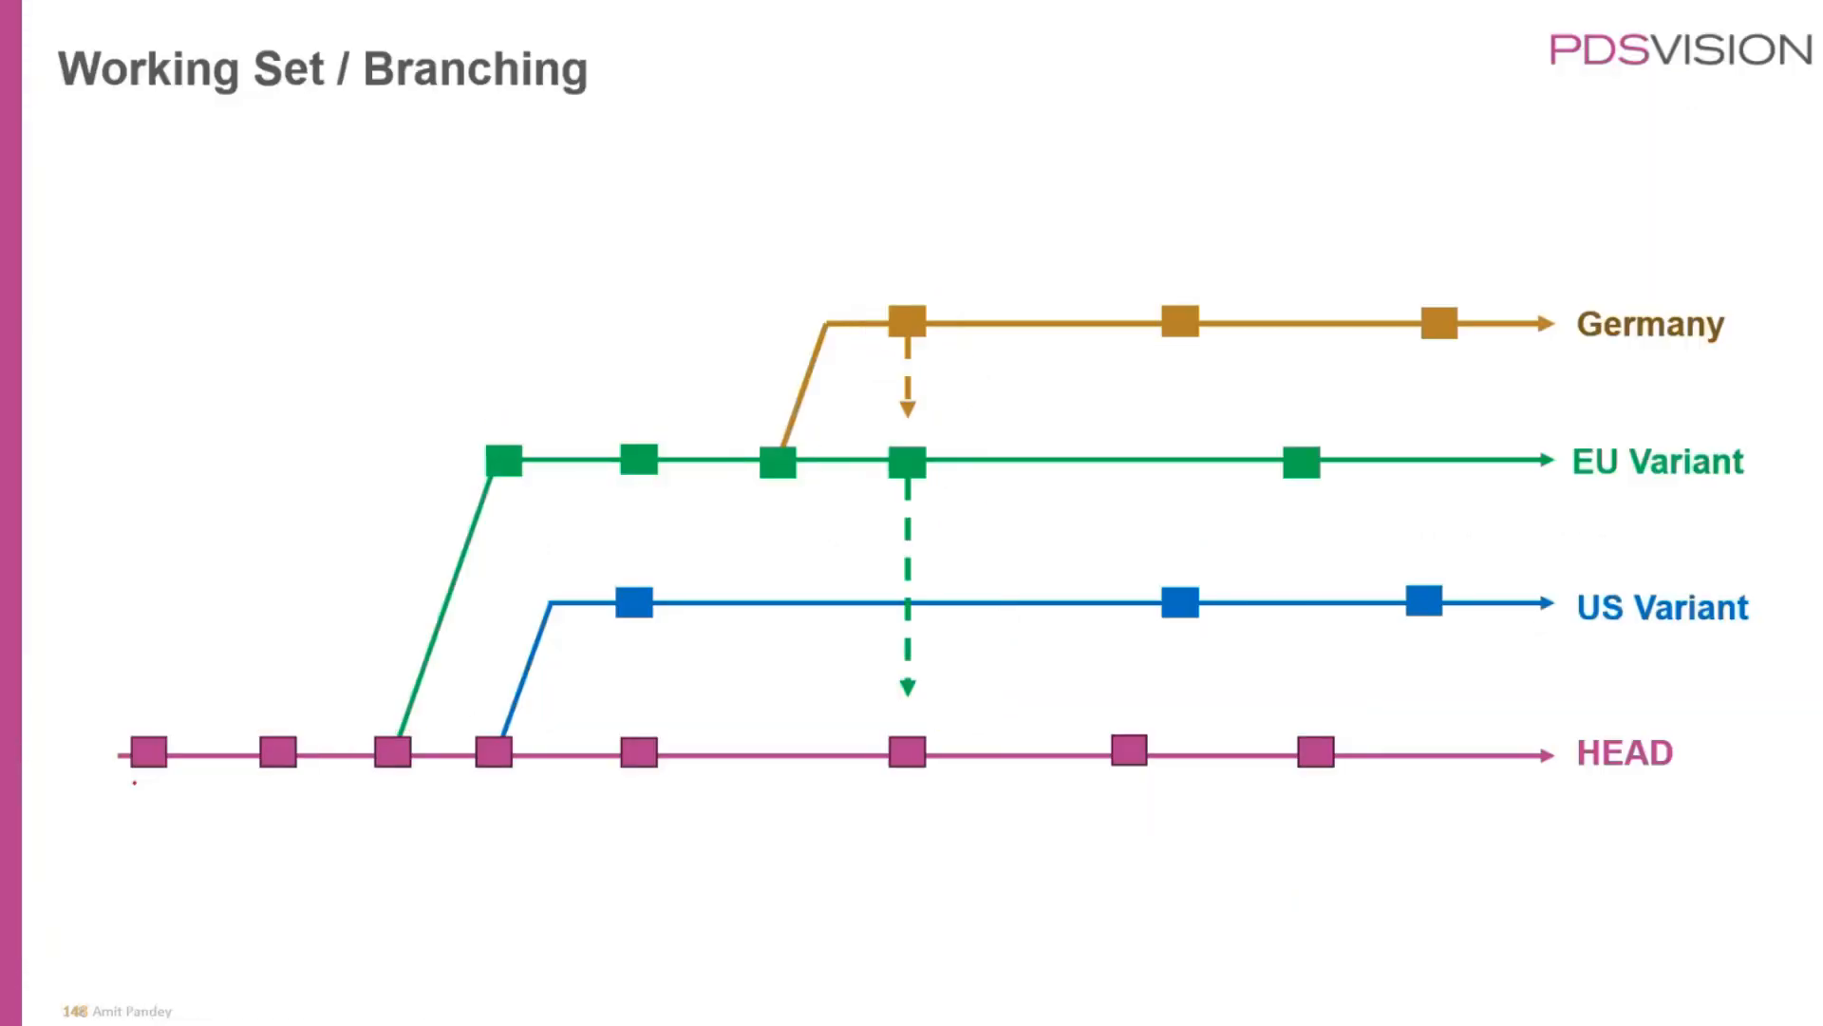
pyautogui.moveTo(121, 784); pyautogui.dragTo(207, 792)
pyautogui.moveTo(454, 793)
pyautogui.mouseDown()
pyautogui.moveTo(1543, 774)
pyautogui.moveTo(1469, 853)
pyautogui.mouseUp()
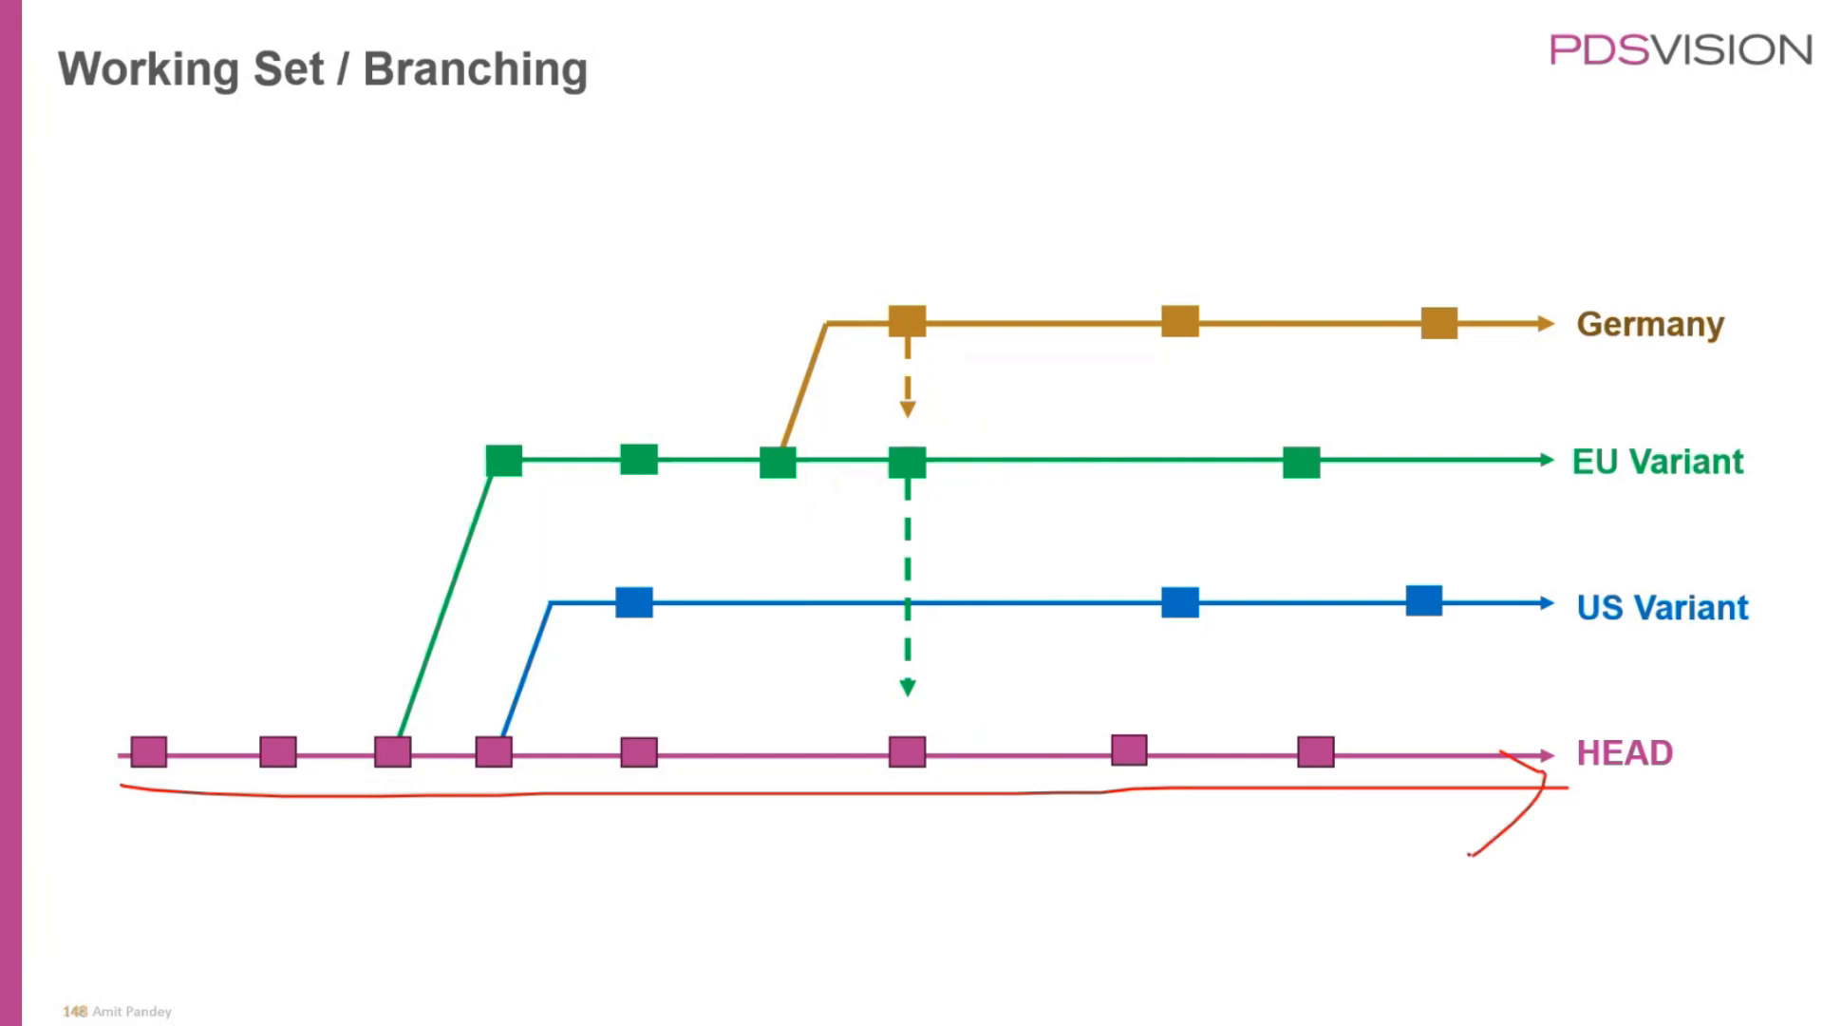
pyautogui.moveTo(410, 733)
pyautogui.mouseDown()
pyautogui.moveTo(740, 482)
pyautogui.moveTo(1531, 467)
pyautogui.moveTo(1486, 515)
pyautogui.mouseUp()
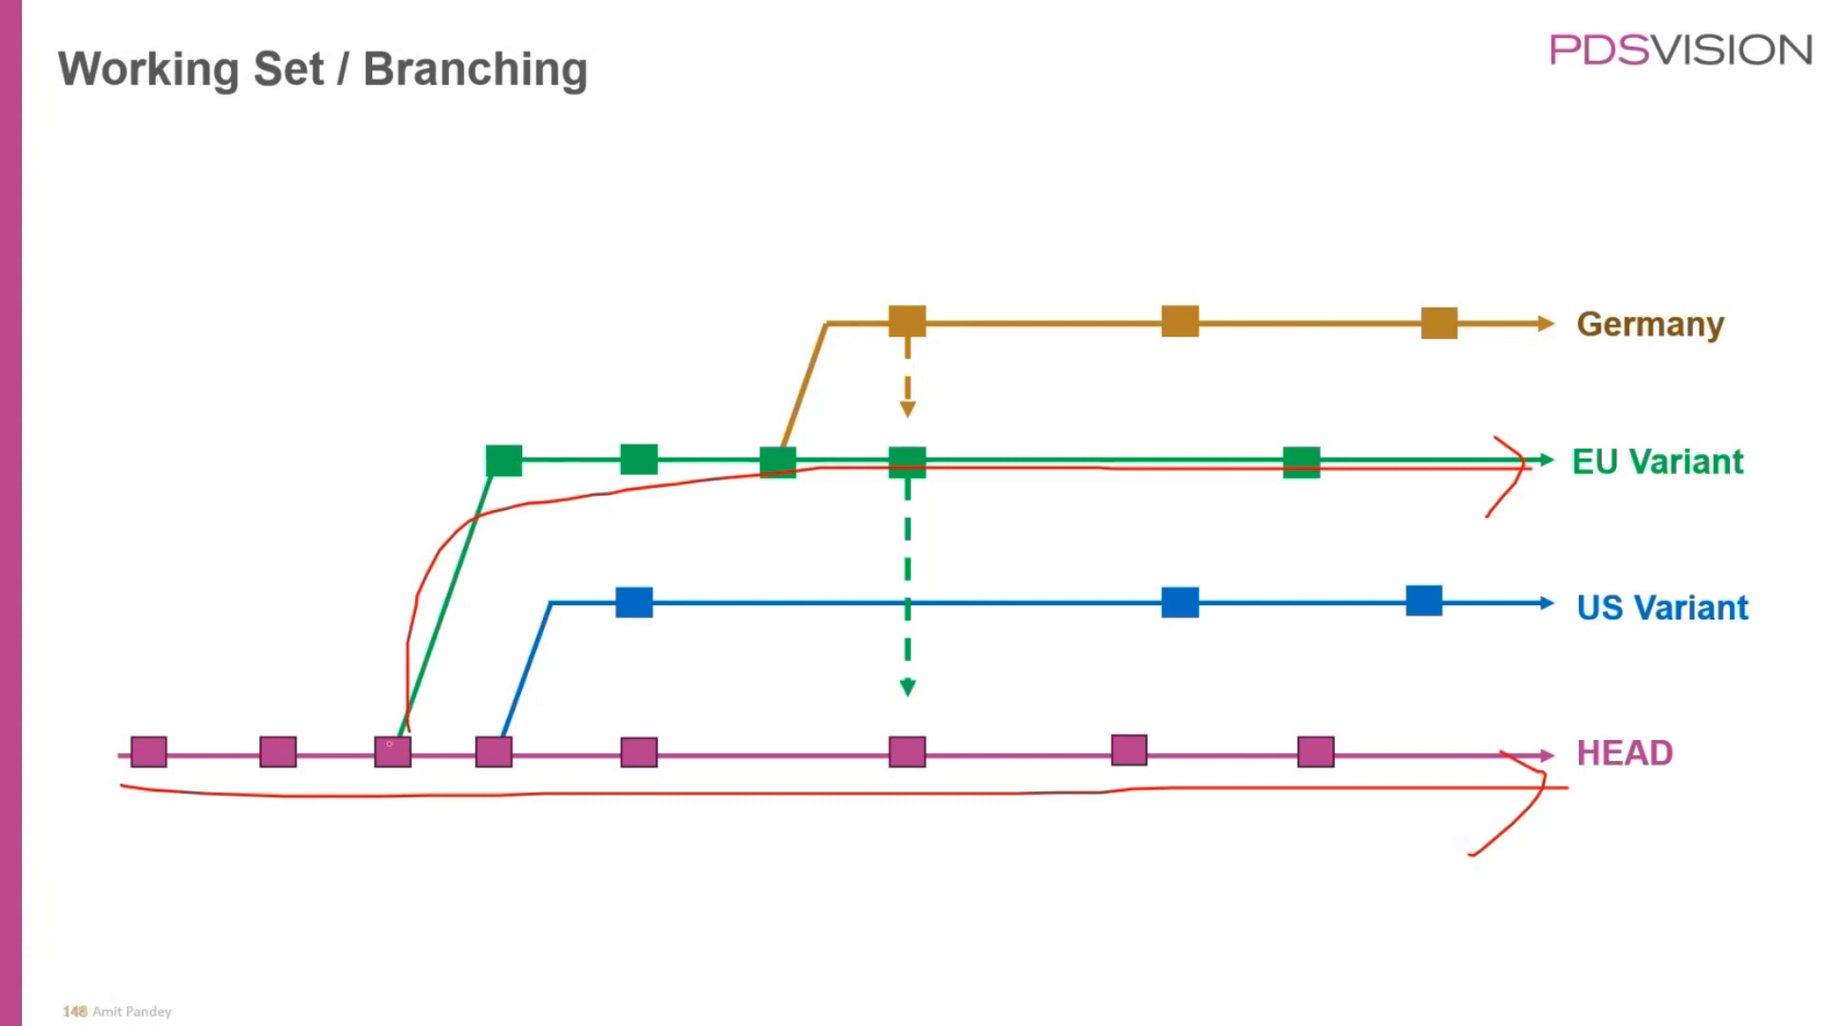
pyautogui.moveTo(388, 787); pyautogui.dragTo(465, 810)
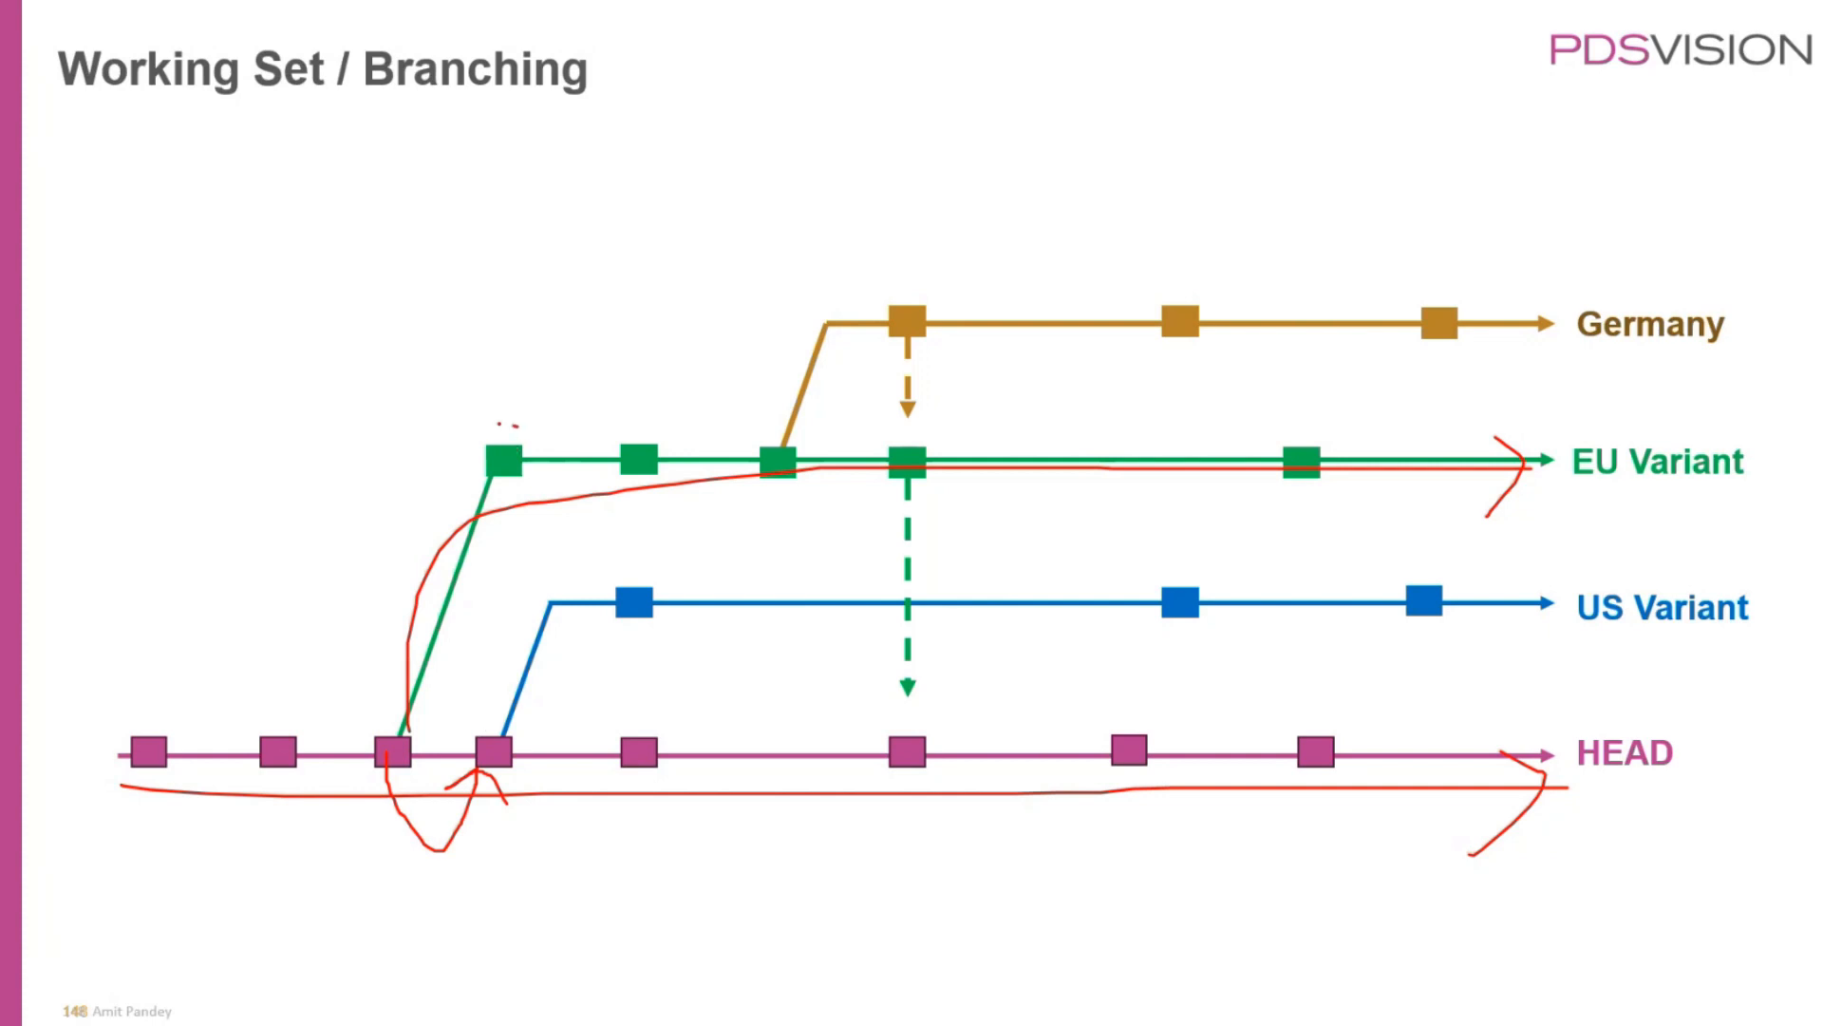
pyautogui.moveTo(514, 426)
pyautogui.mouseDown()
pyautogui.moveTo(471, 507)
pyautogui.moveTo(572, 370)
pyautogui.moveTo(655, 434)
pyautogui.mouseUp()
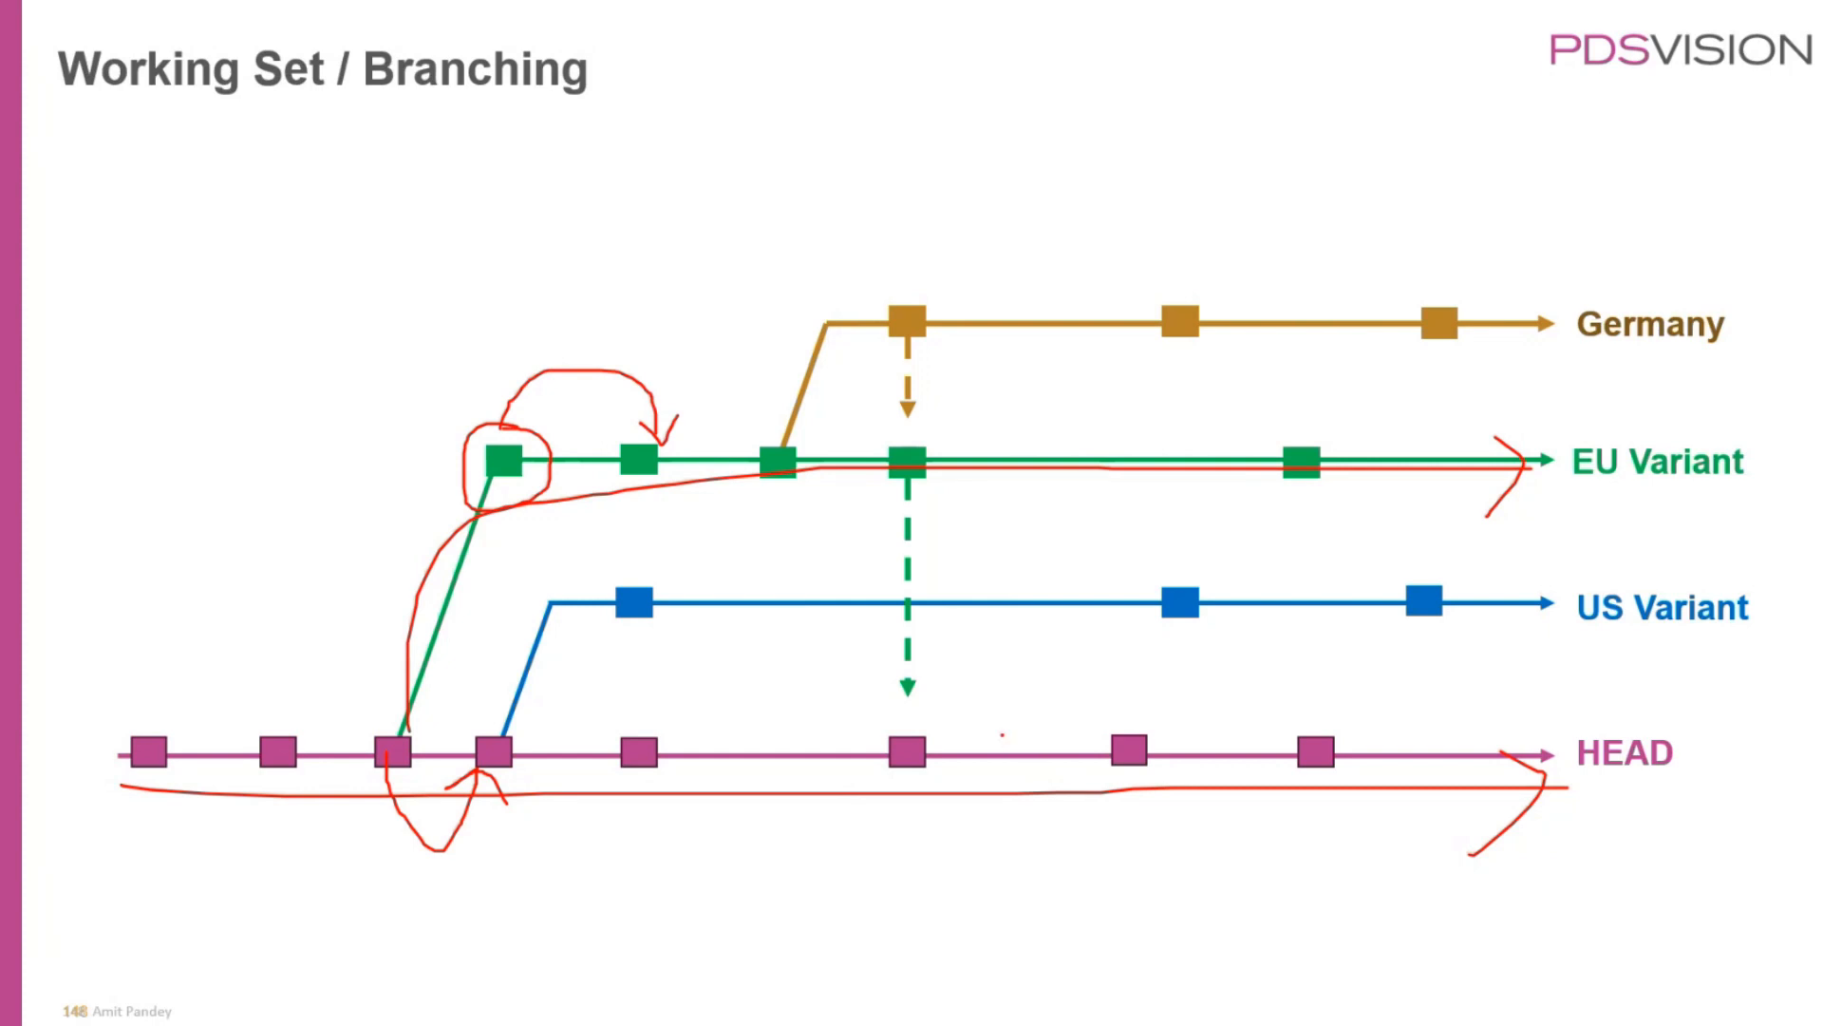
# Return to codebeamer, switch to the Default Working-Set and open the Customer Requirement Specifications tracker
pyautogui.hotkey('alt', 'Tab')
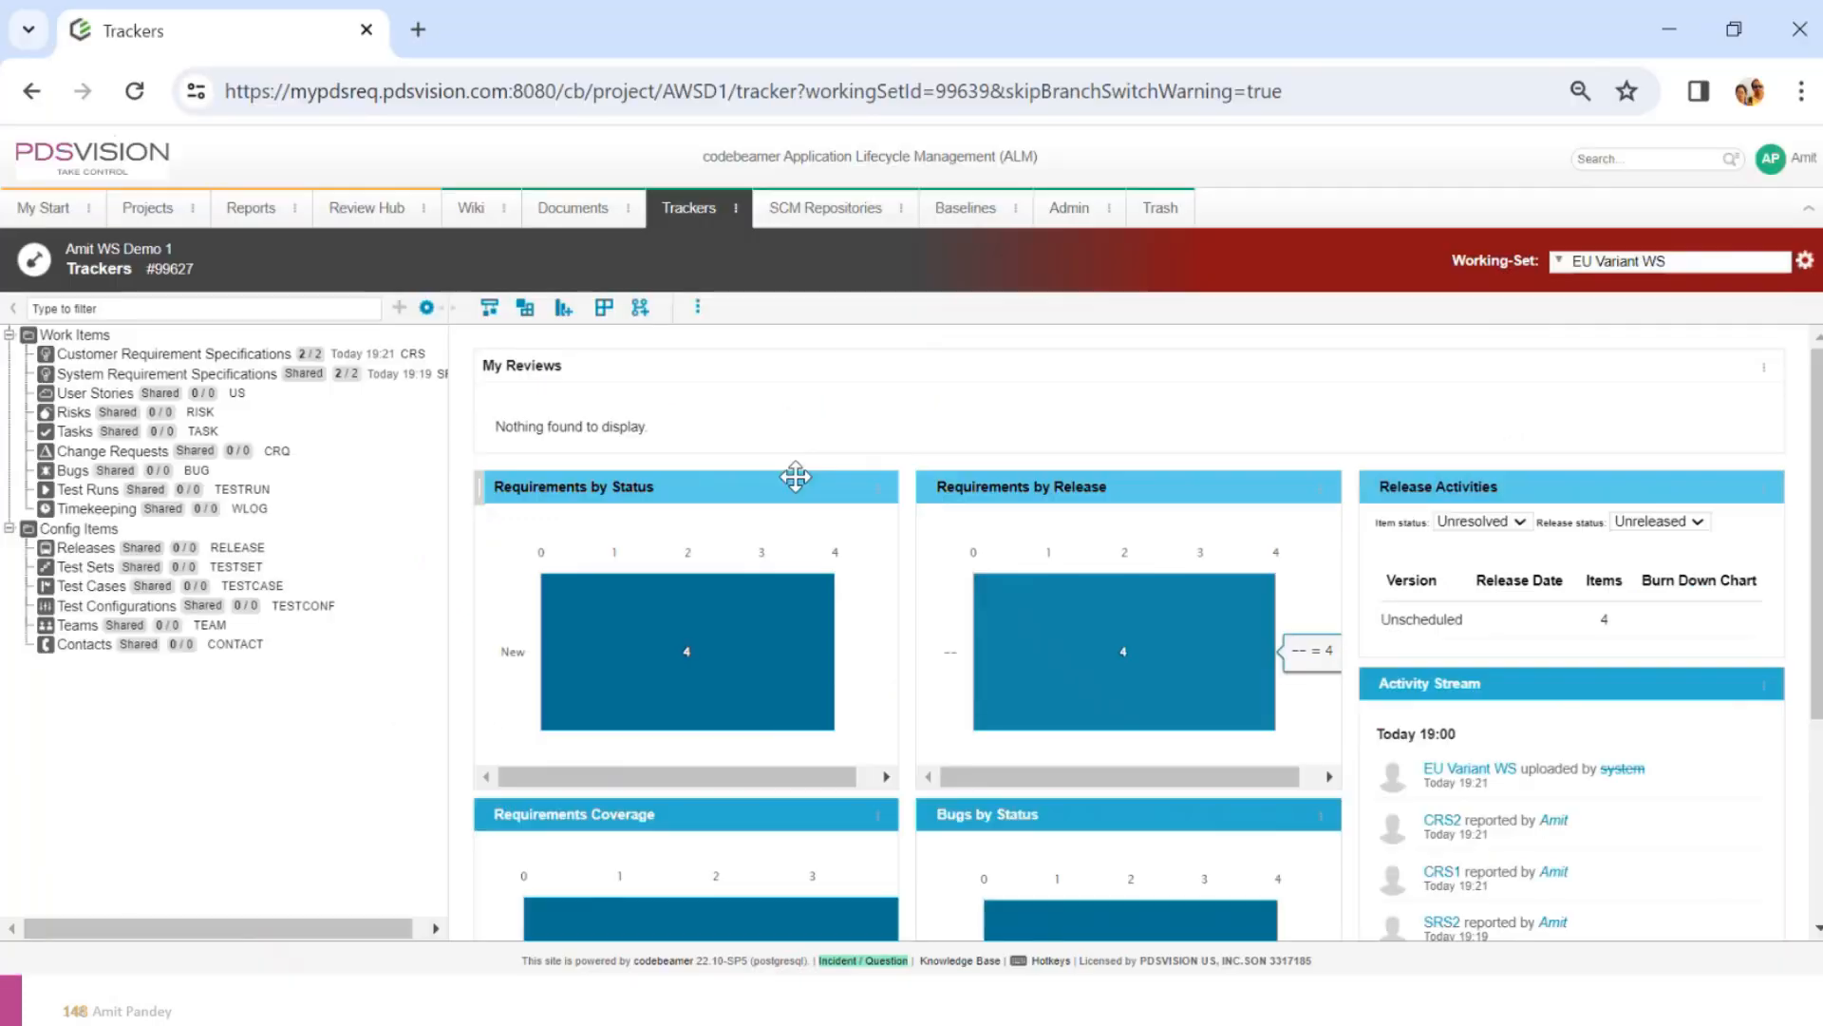
pyautogui.click(1560, 276)
pyautogui.click(1573, 323)
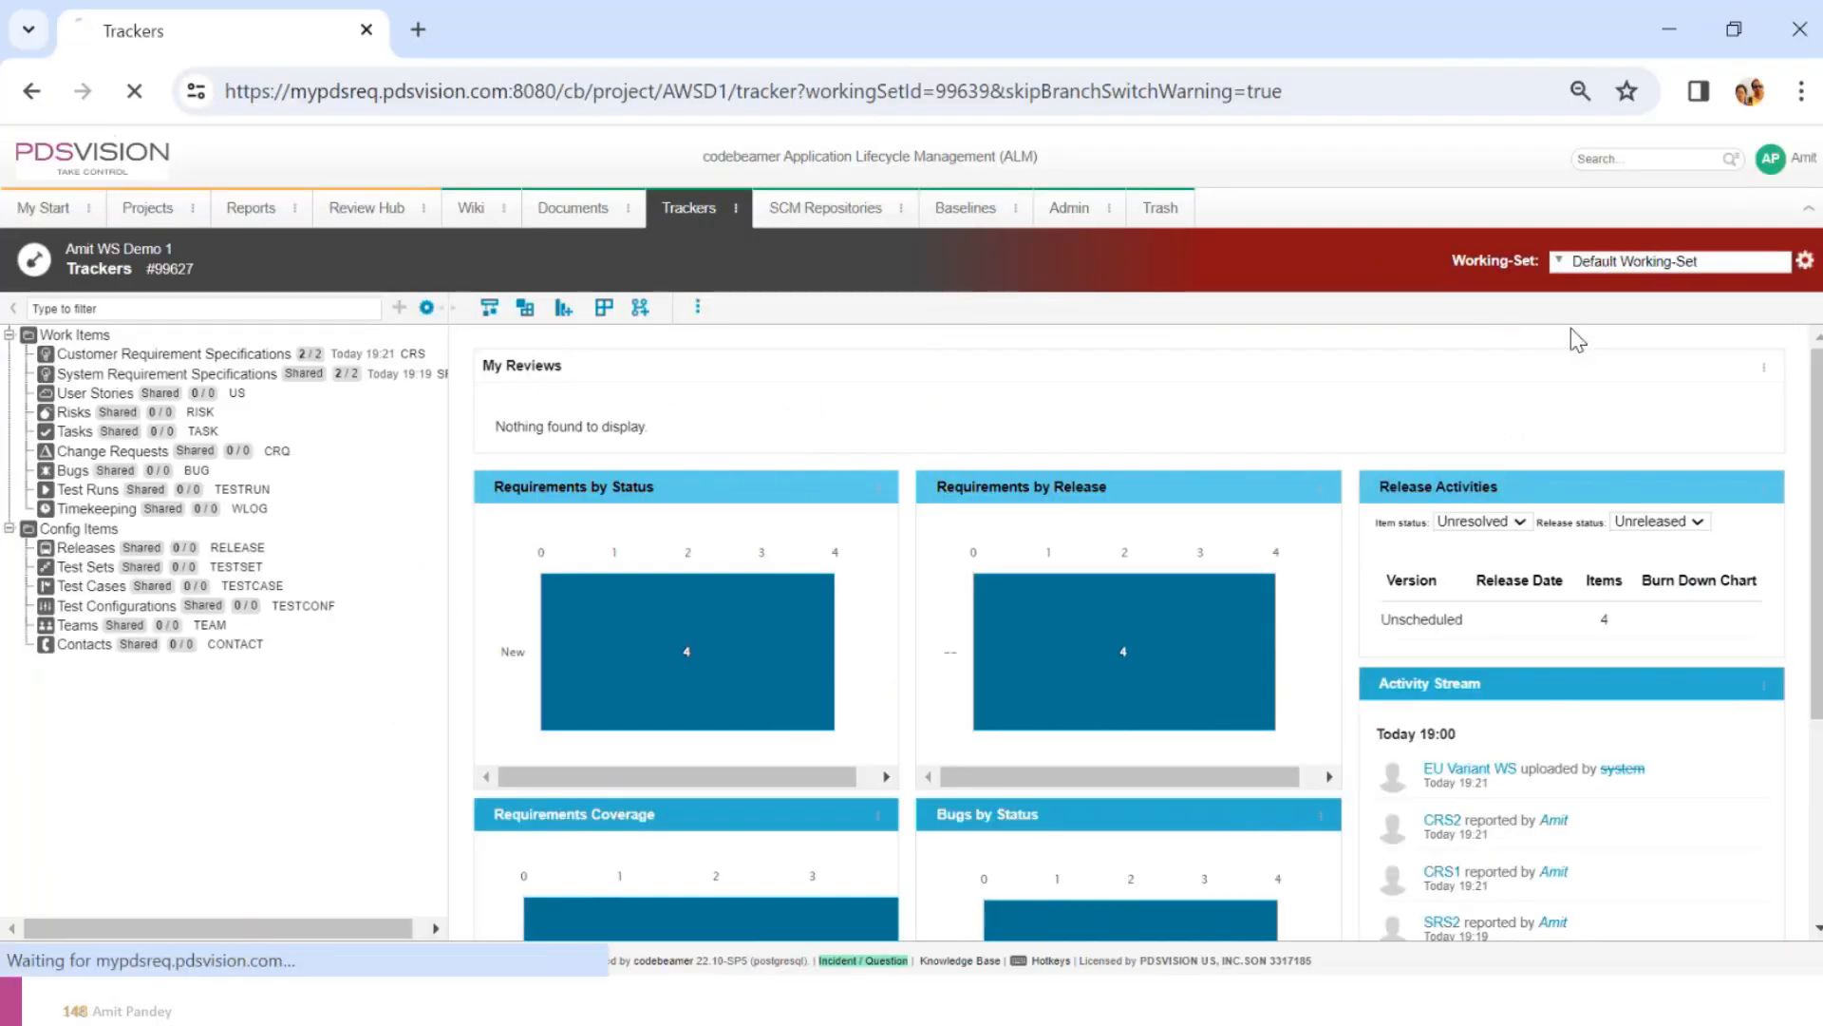
pyautogui.click(205, 357)
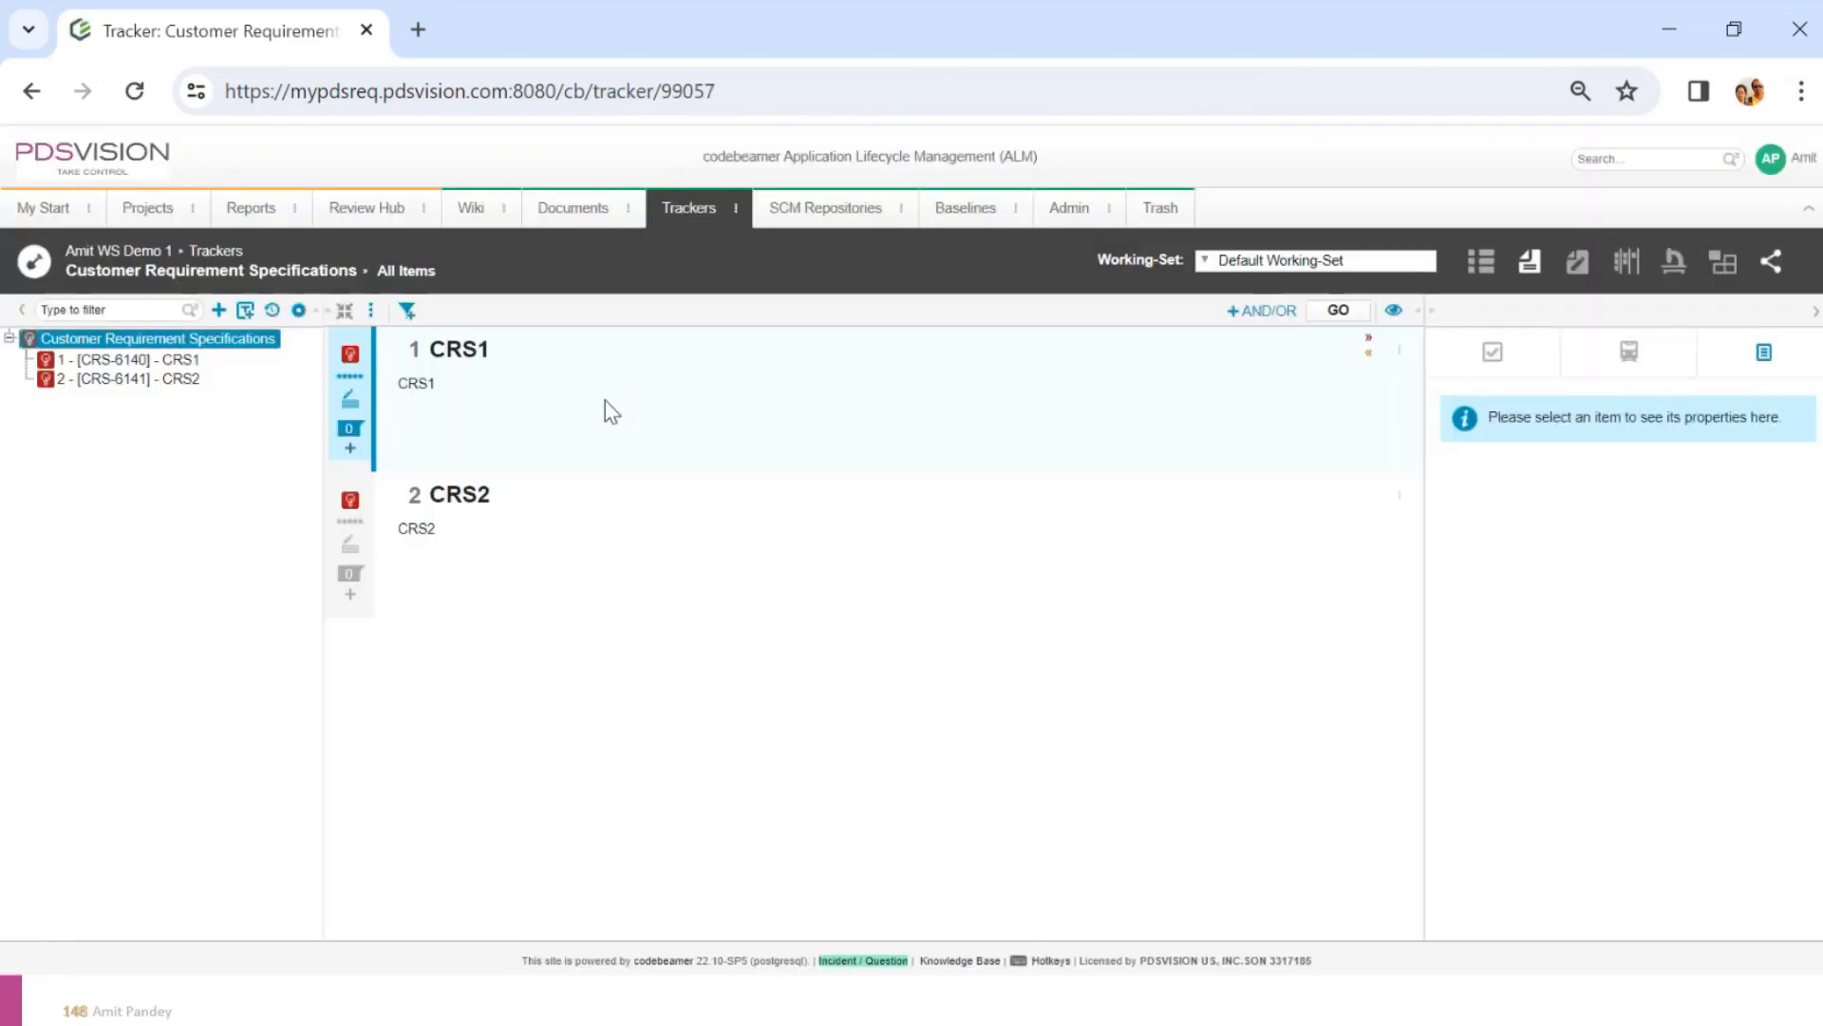
# Set the CRS1 description to "CRS1 - A change is made on the main branch / default WS" and save it
pyautogui.click(441, 394)
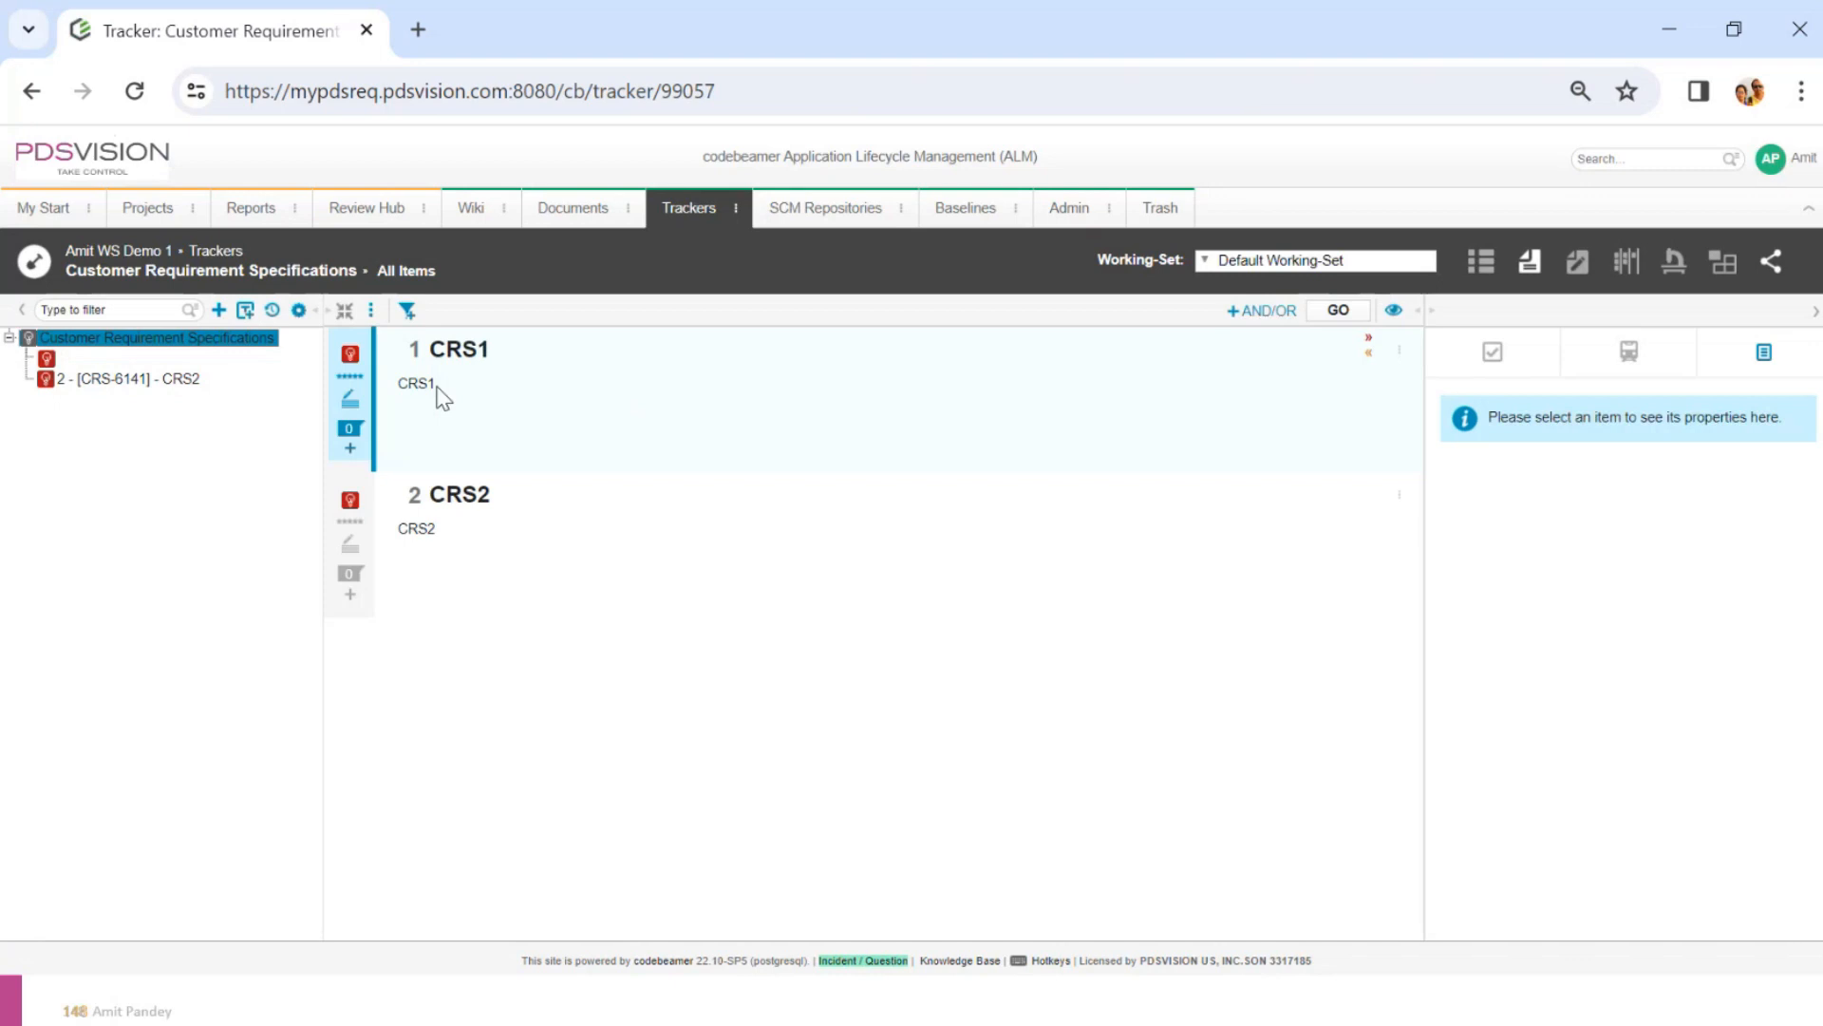
pyautogui.click(349, 400)
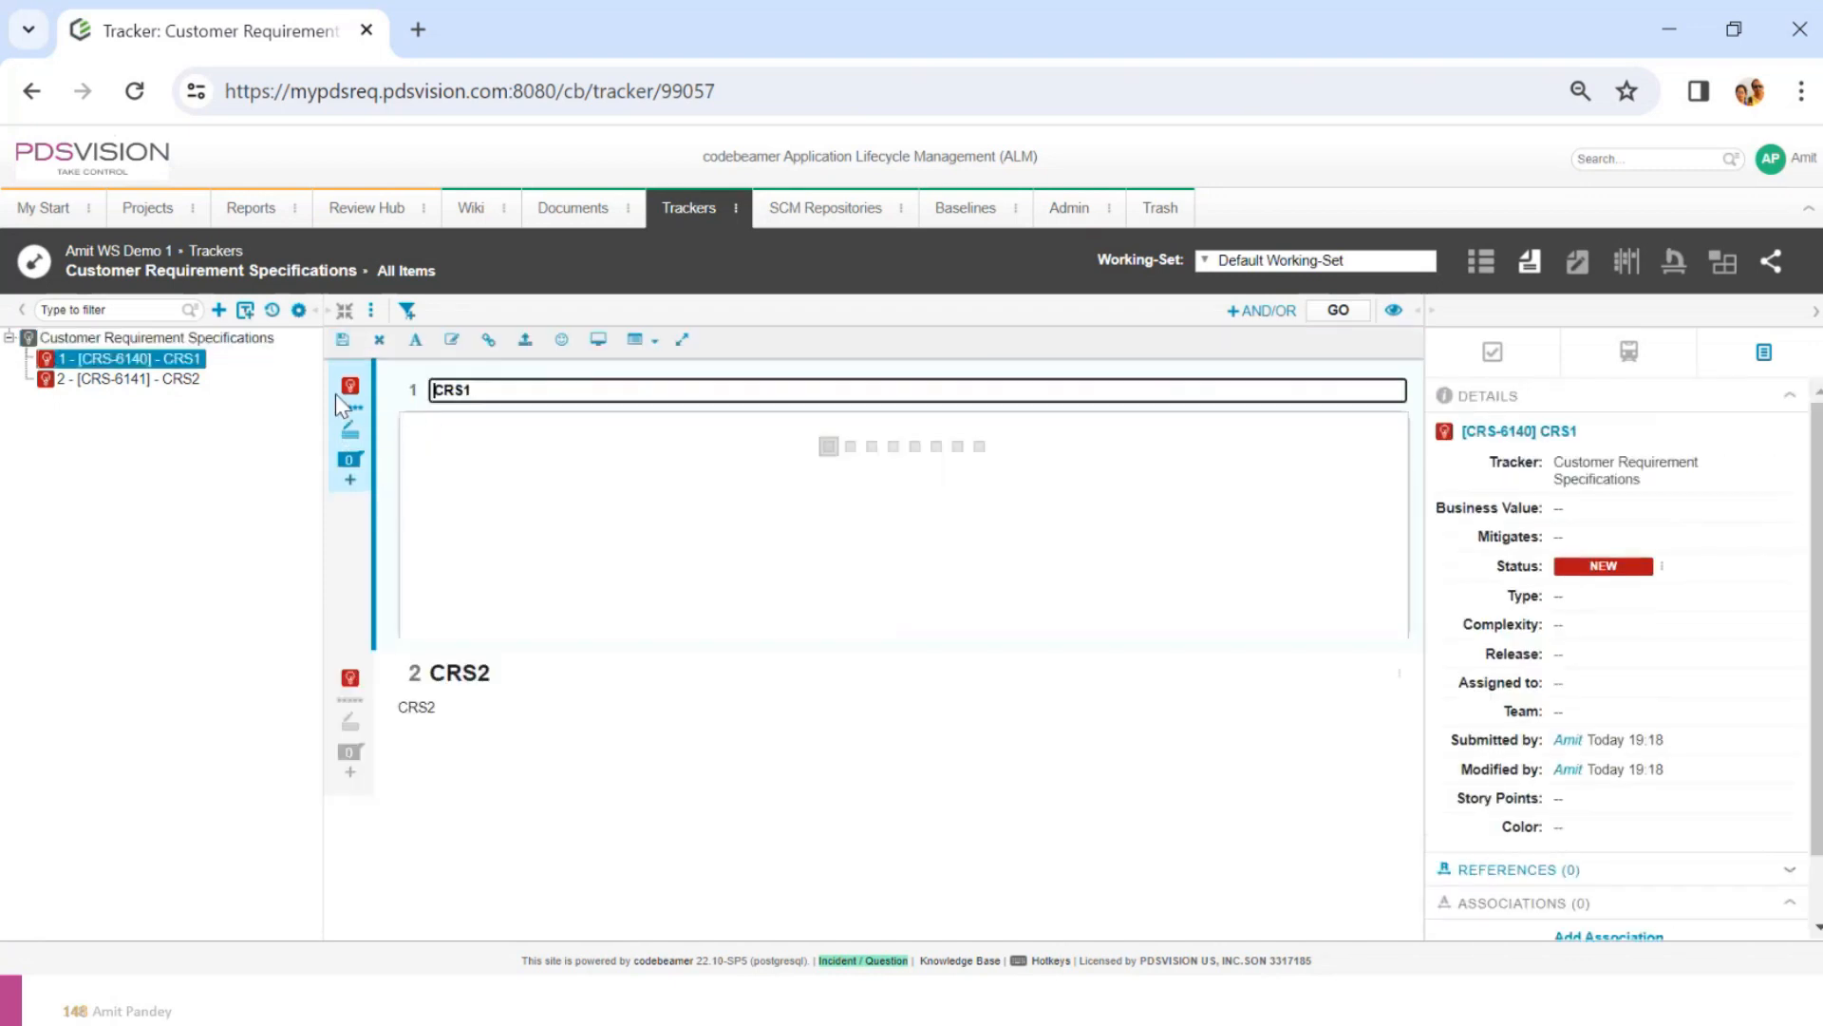
pyautogui.click(484, 427)
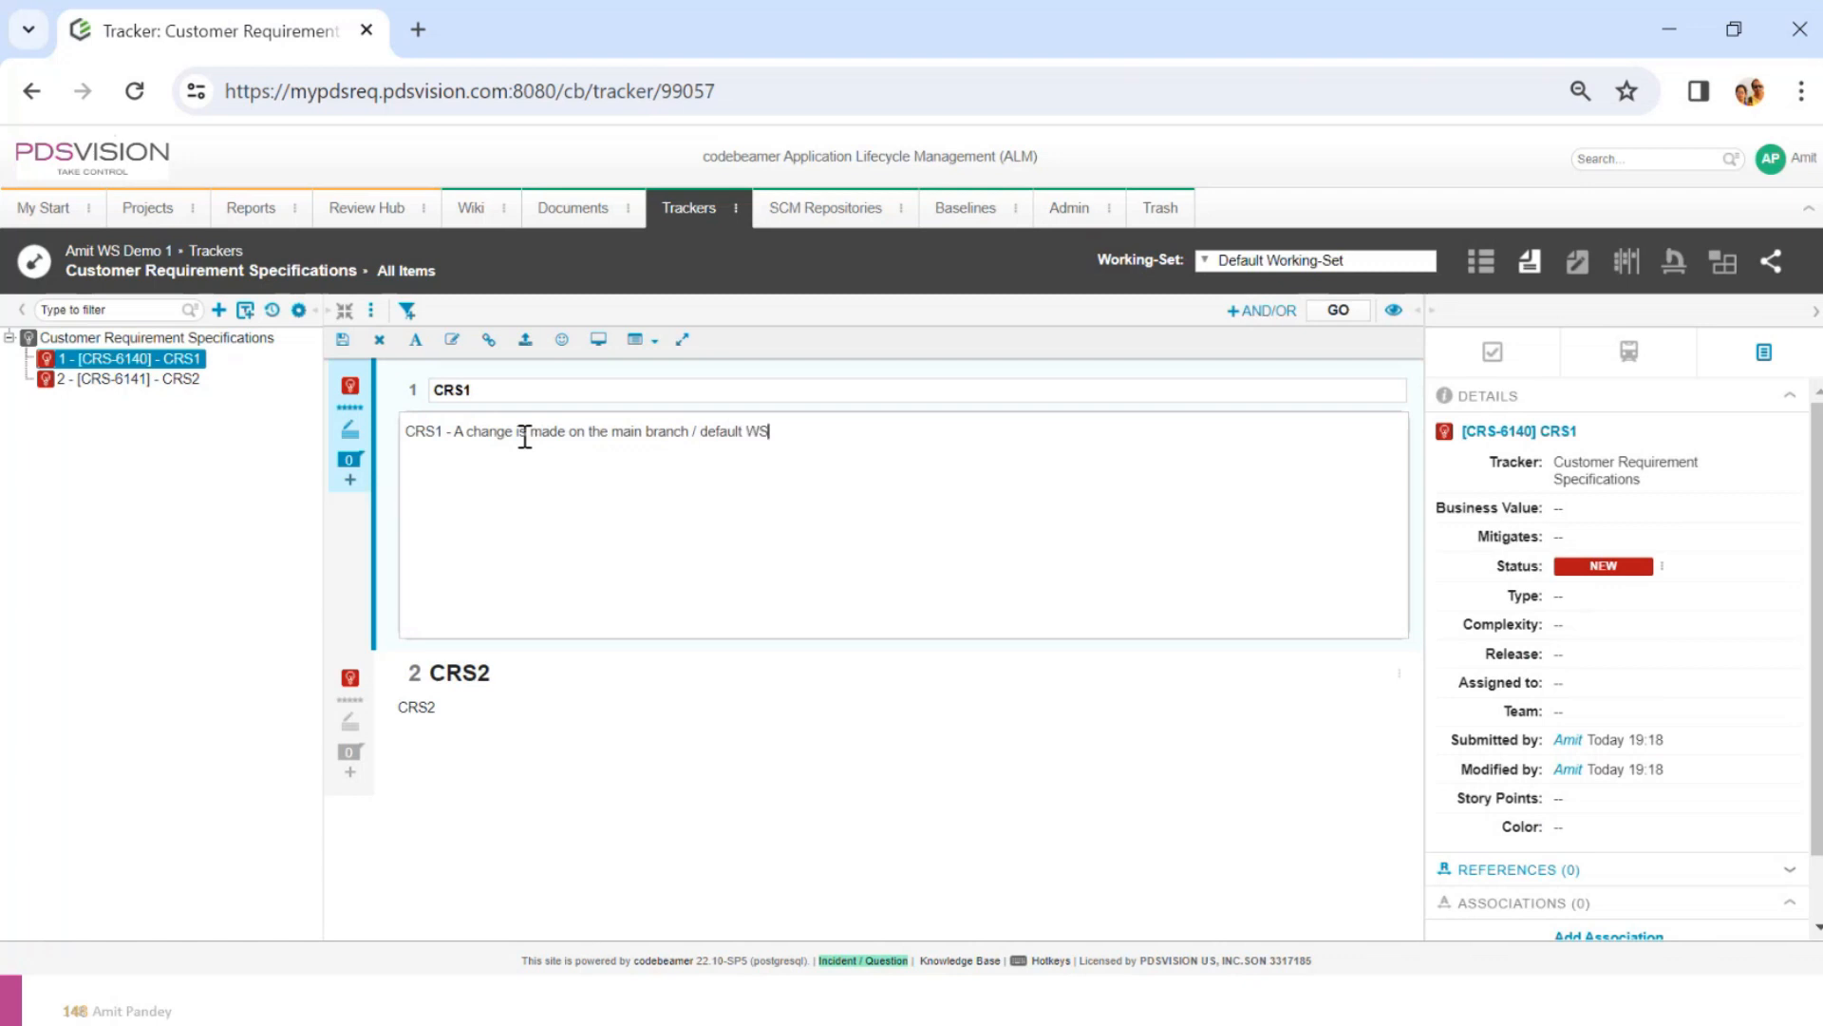
pyautogui.moveTo(453, 431); pyautogui.dragTo(864, 435)
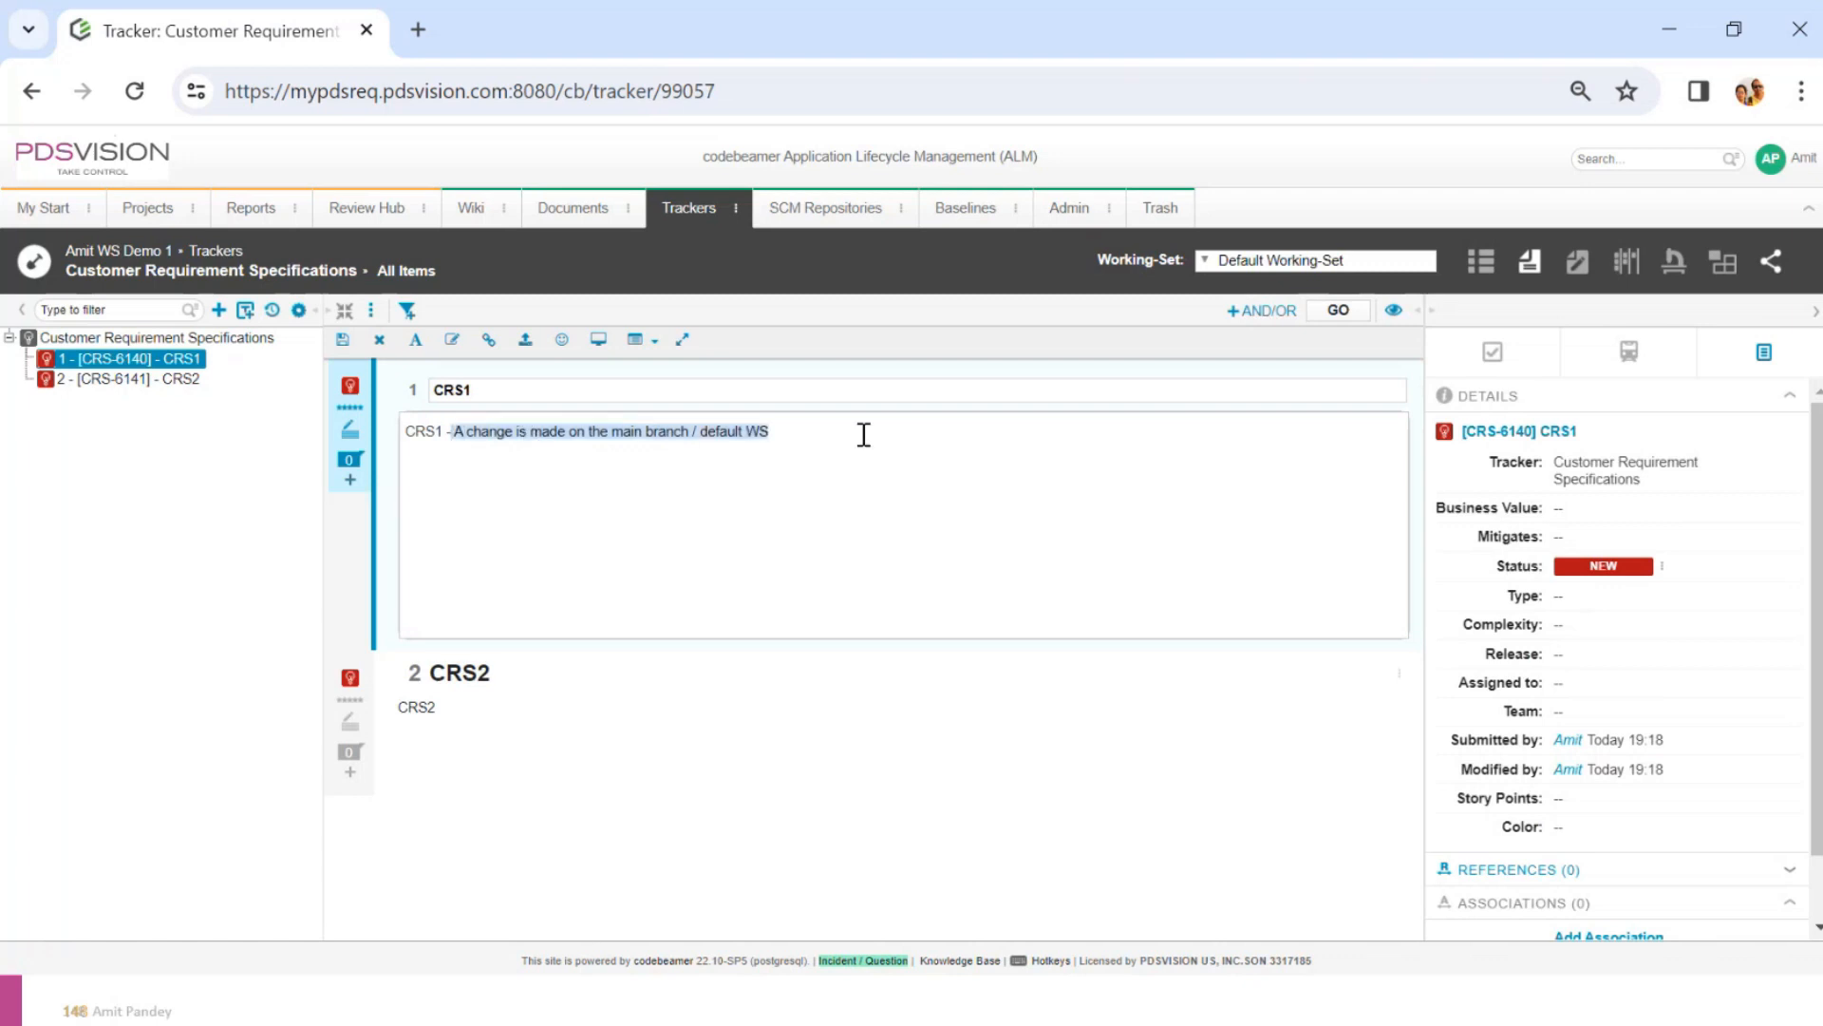
pyautogui.click(590, 430)
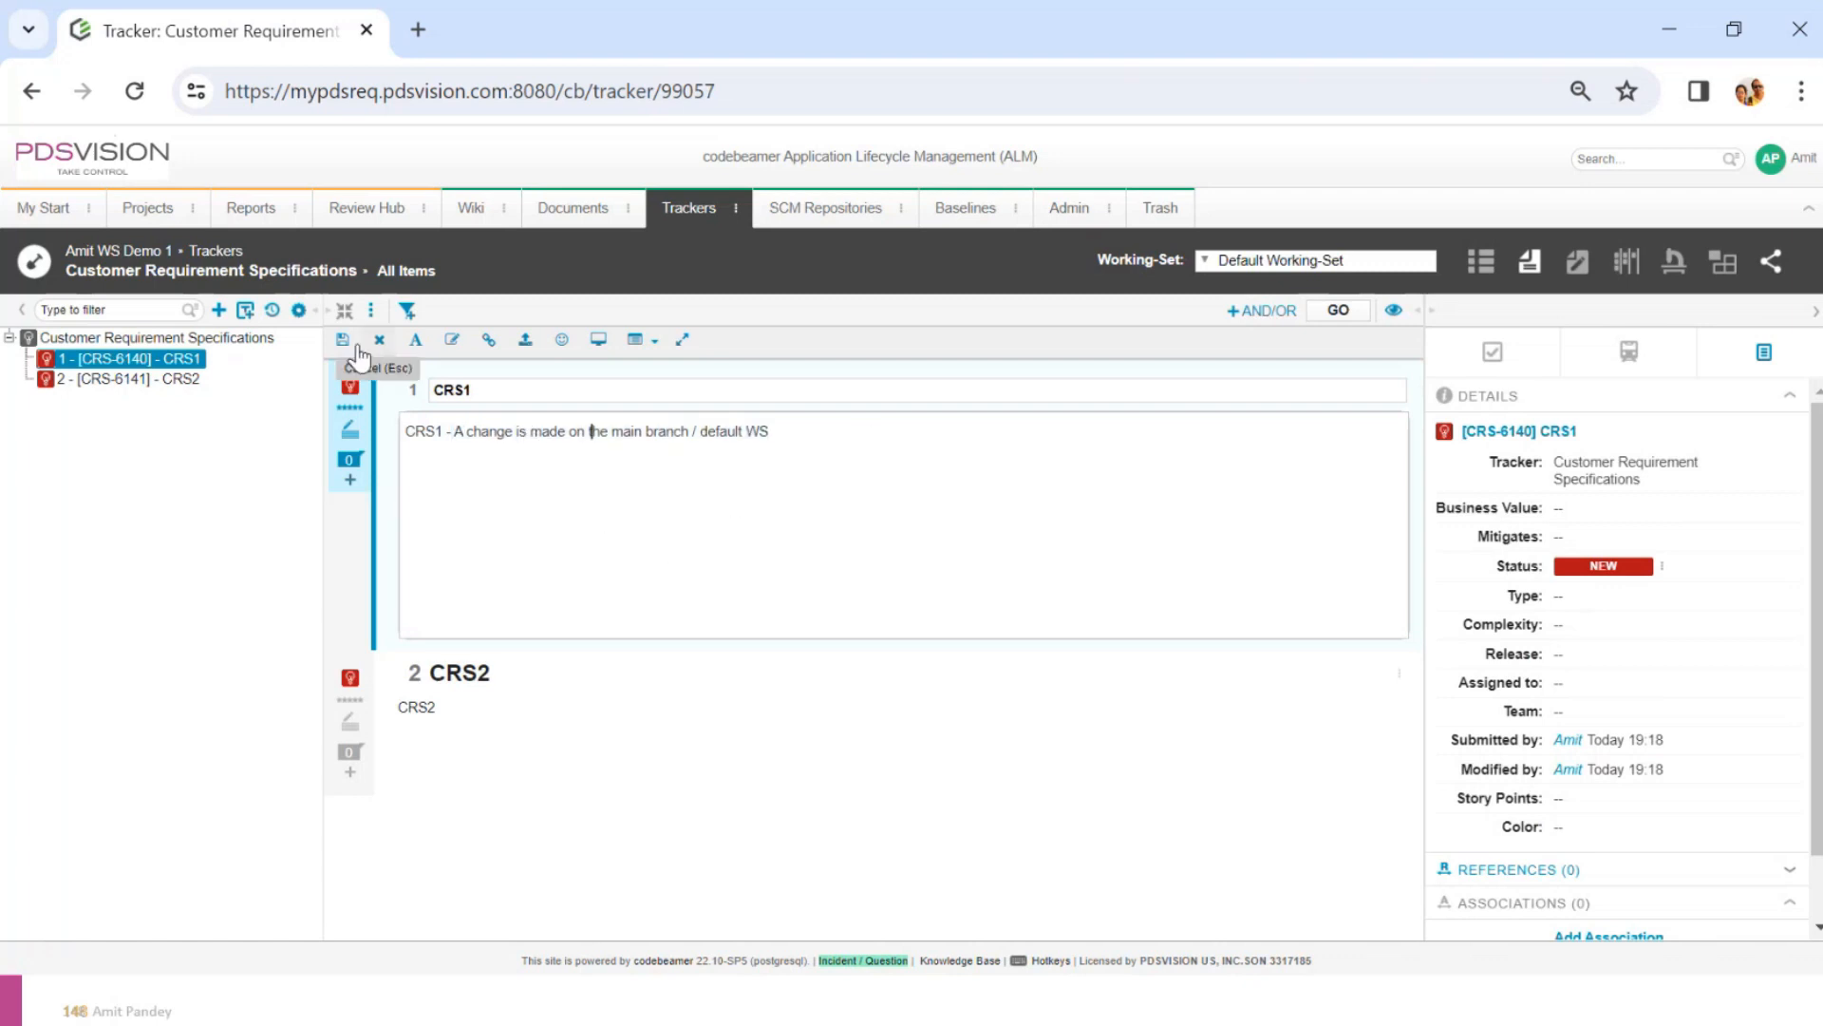
pyautogui.click(343, 340)
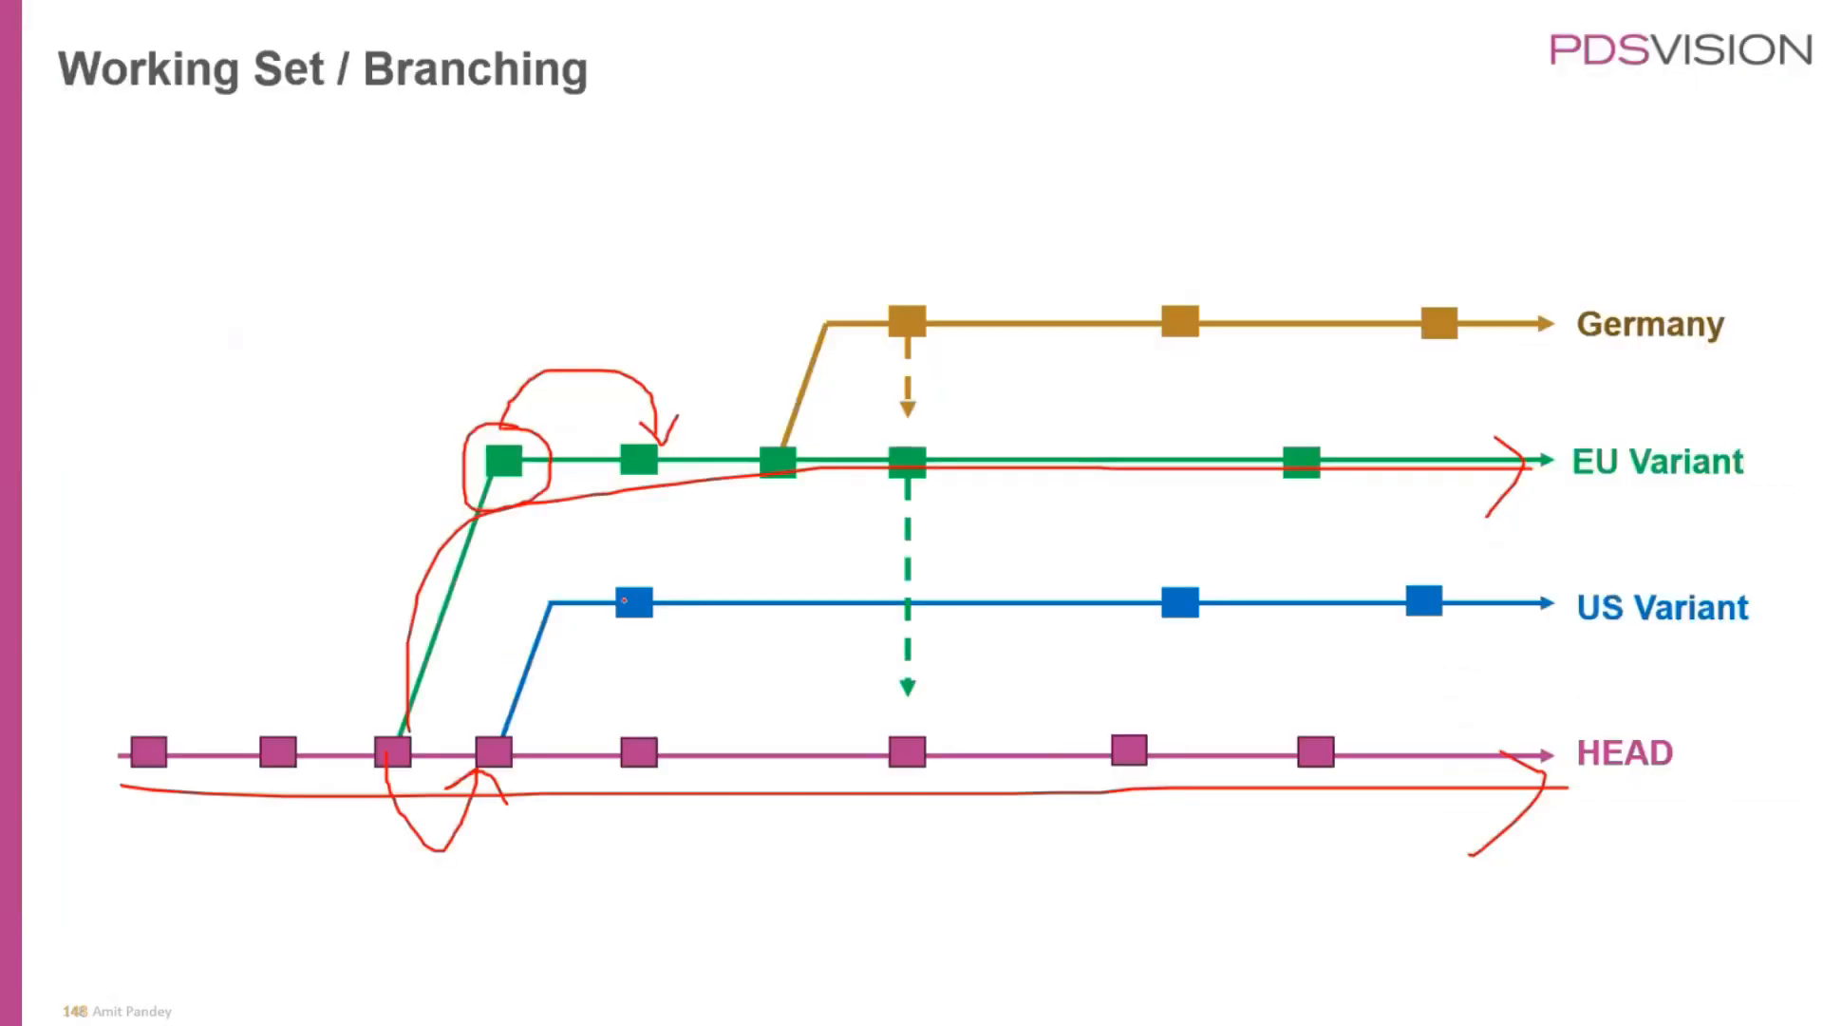
pyautogui.moveTo(624, 600); pyautogui.dragTo(686, 567)
pyautogui.moveTo(480, 713)
pyautogui.mouseDown()
pyautogui.moveTo(372, 708)
pyautogui.moveTo(356, 854)
pyautogui.moveTo(546, 843)
pyautogui.moveTo(473, 704)
pyautogui.mouseUp()
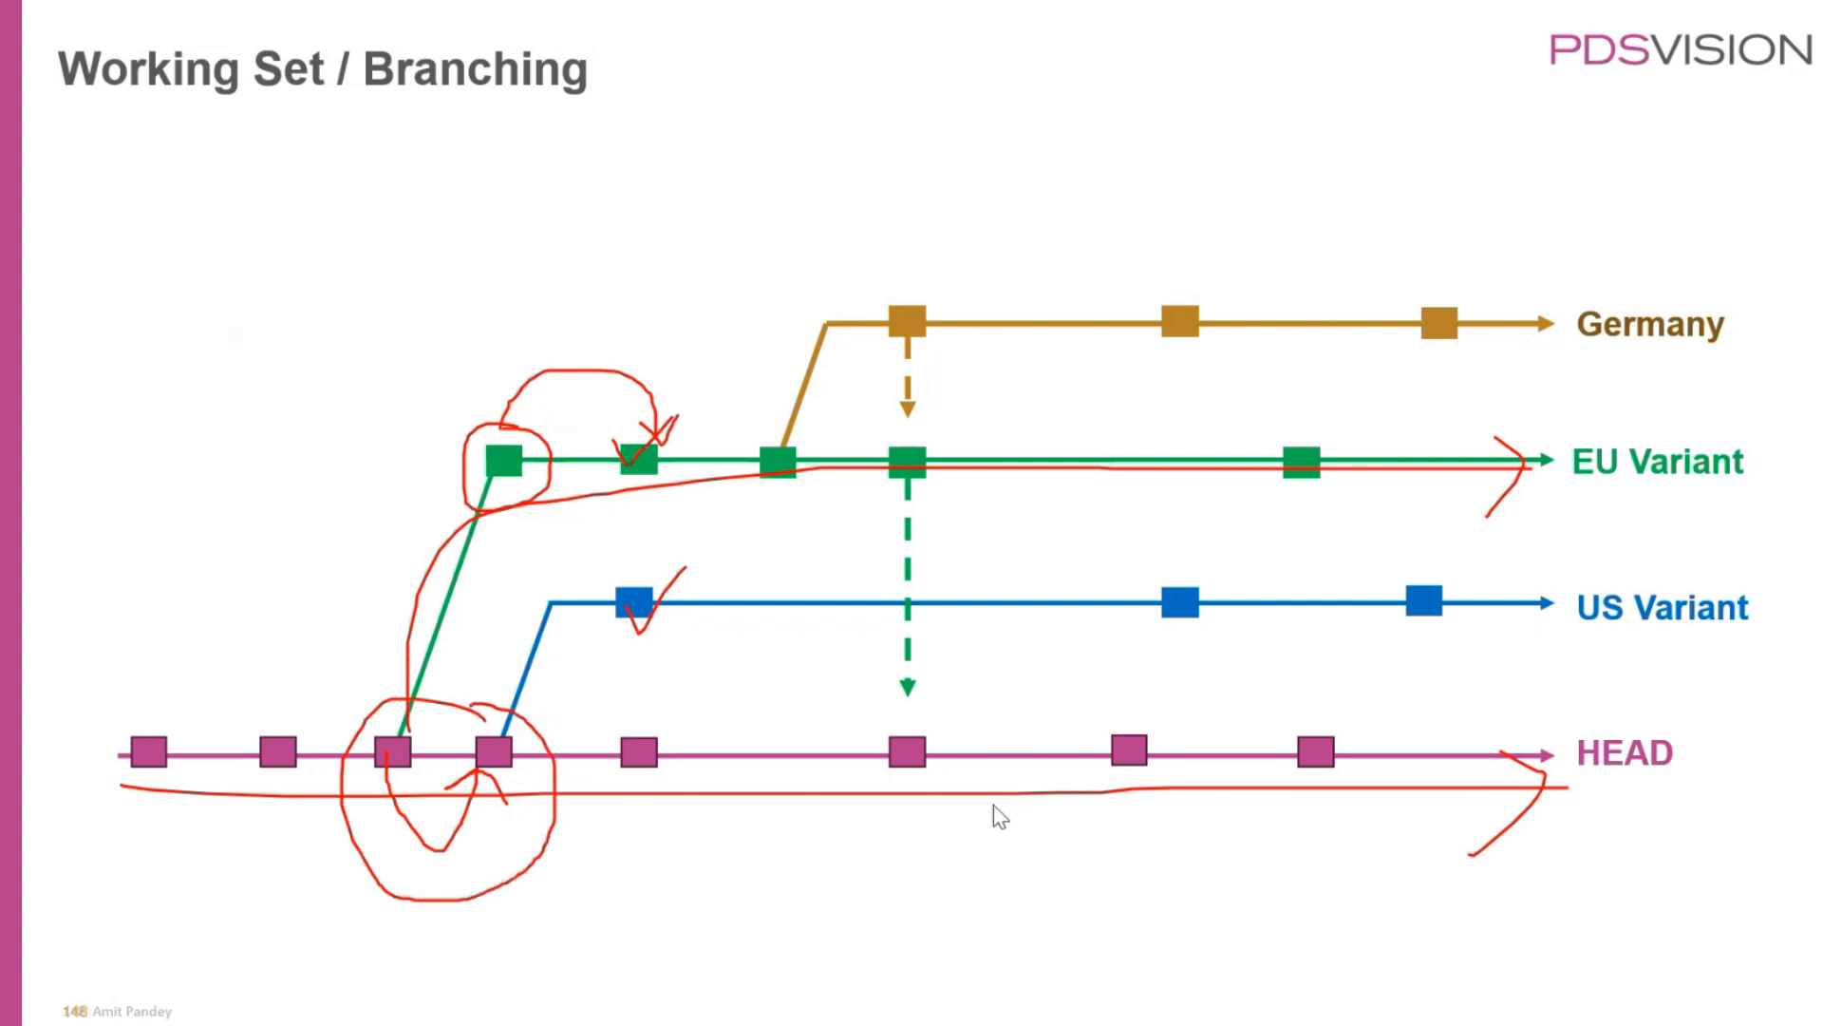
# Return to codebeamer and switch the Customer Requirement Specifications tracker to the EU Variant WS working-set
pyautogui.hotkey('alt', 'Tab')
pyautogui.click(1206, 263)
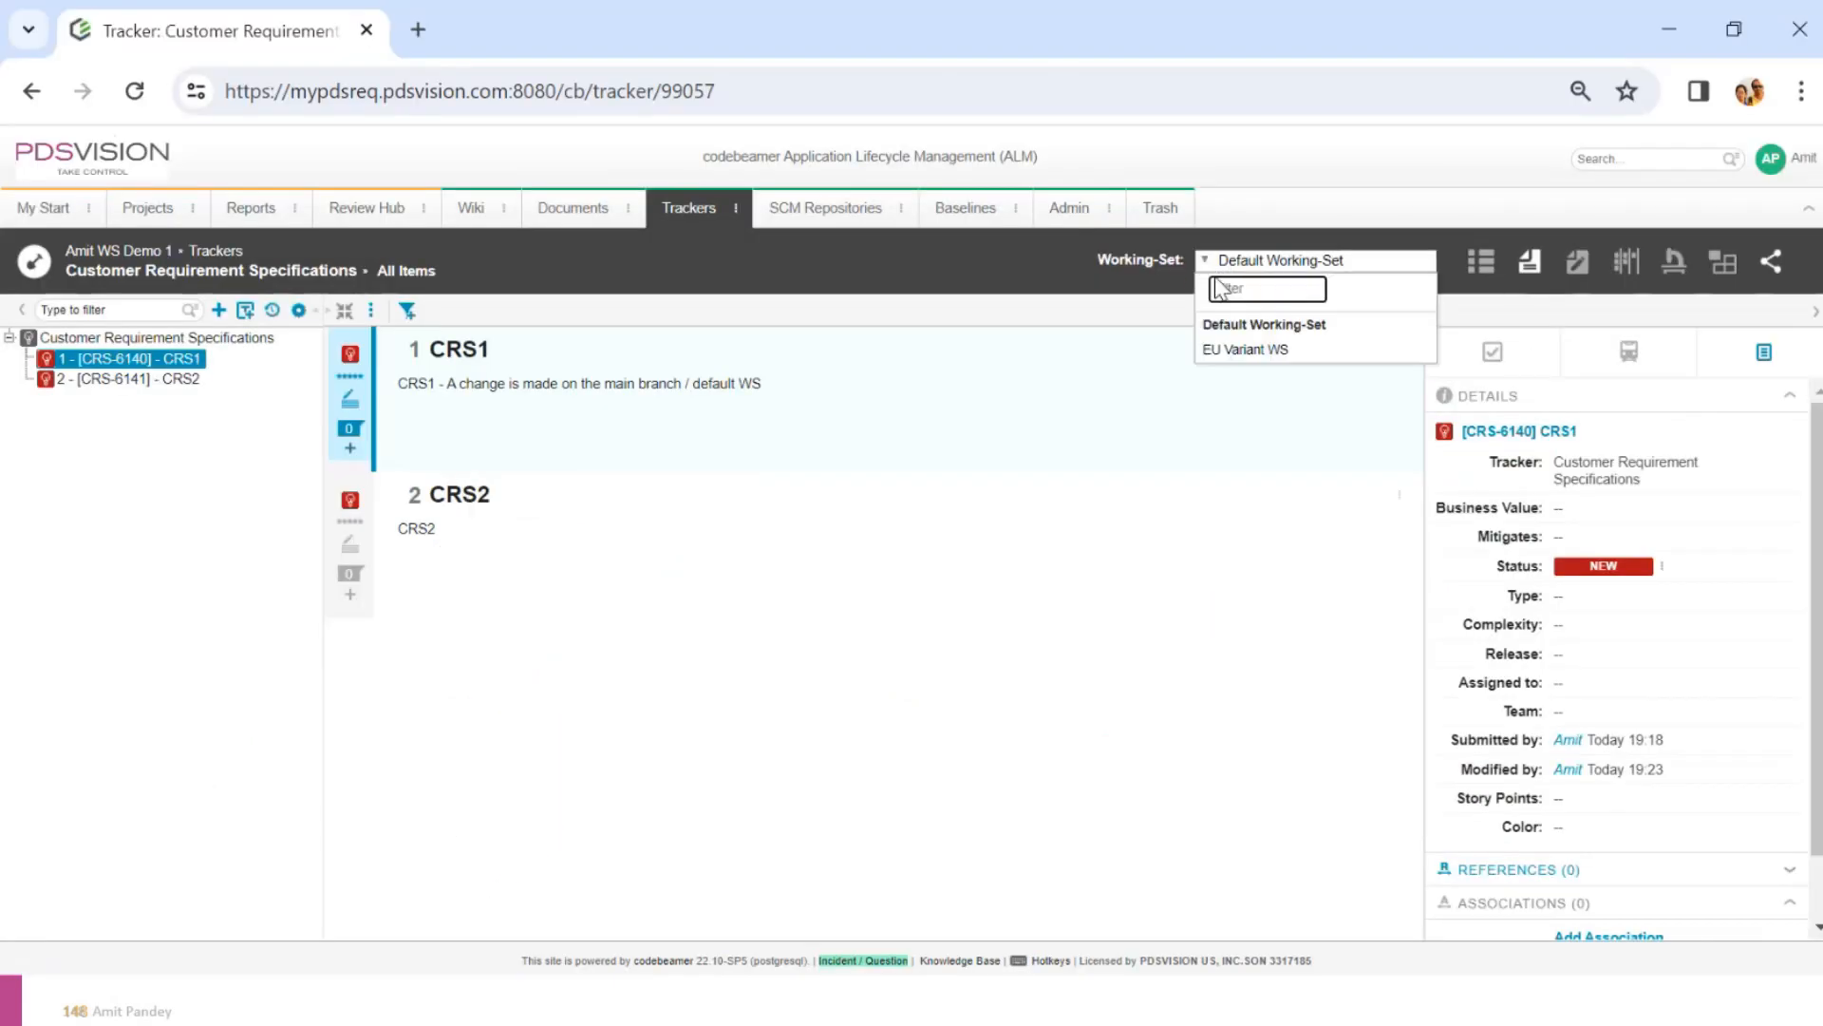
pyautogui.click(1242, 349)
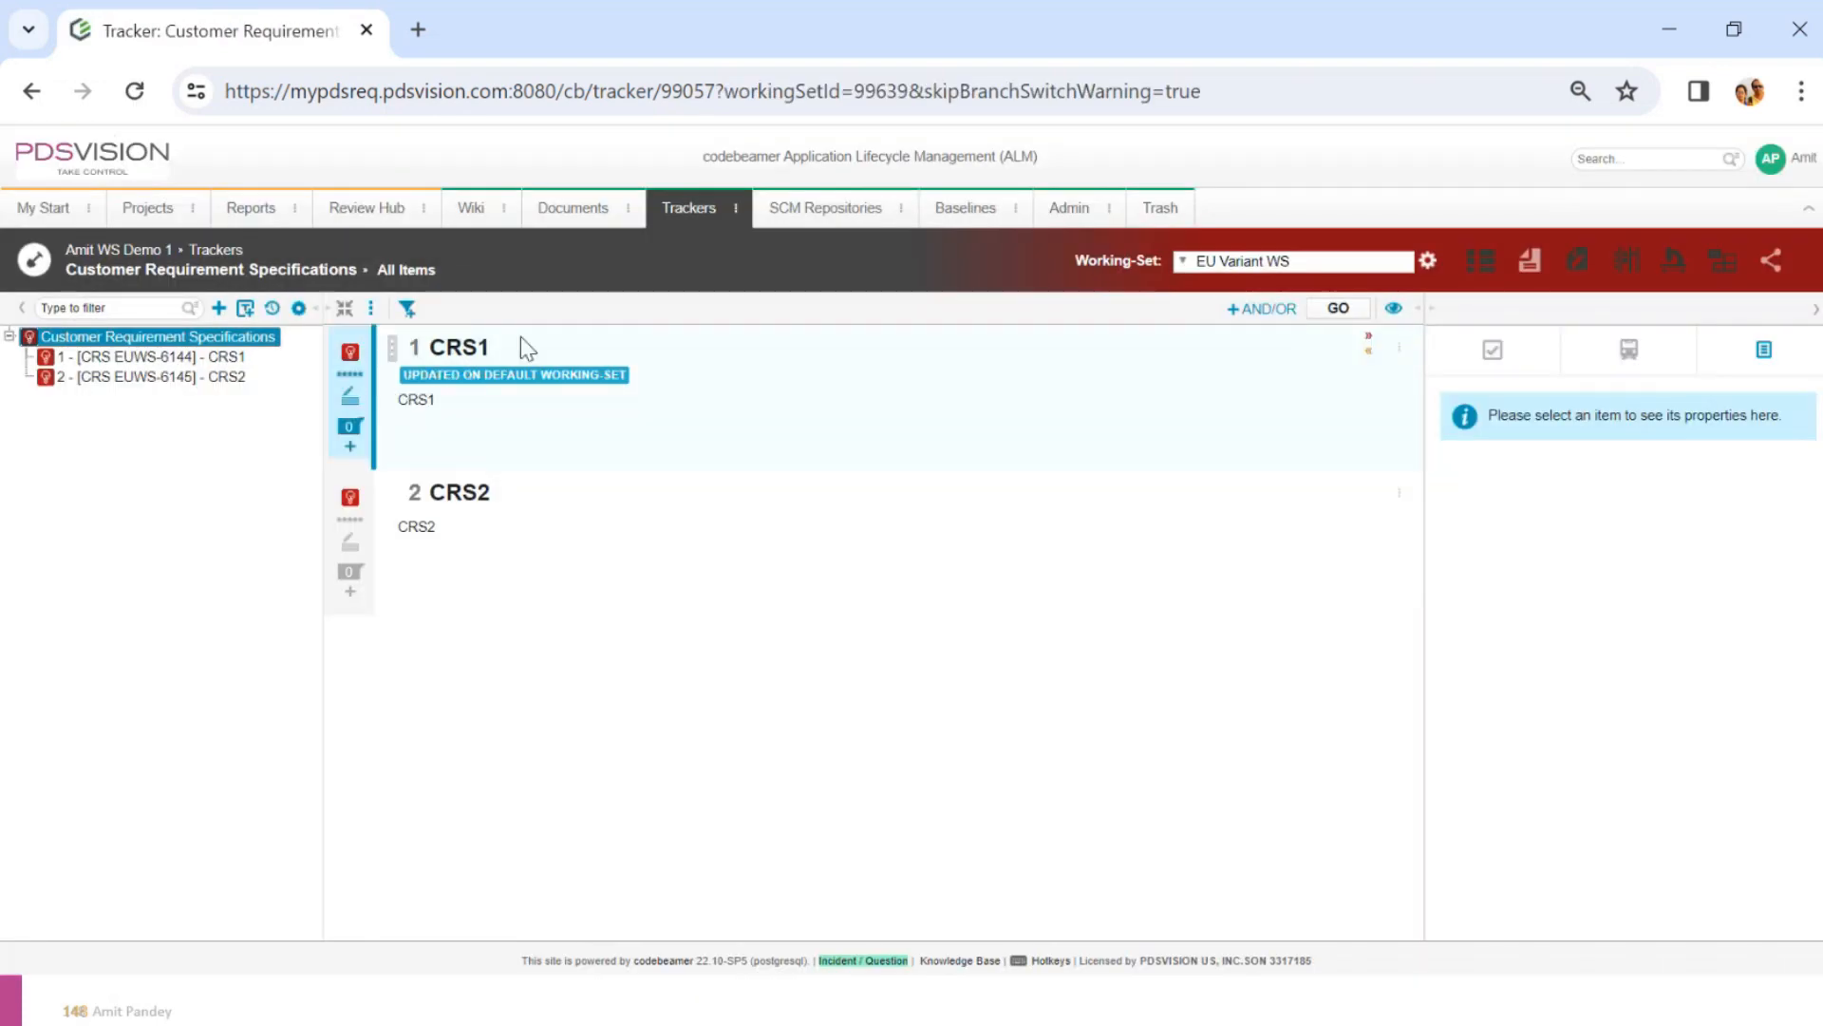
# Open the merge comparison for CRS1 and compare its description in the Default Working-Set with the EU Variant WS one
pyautogui.moveTo(502, 385)
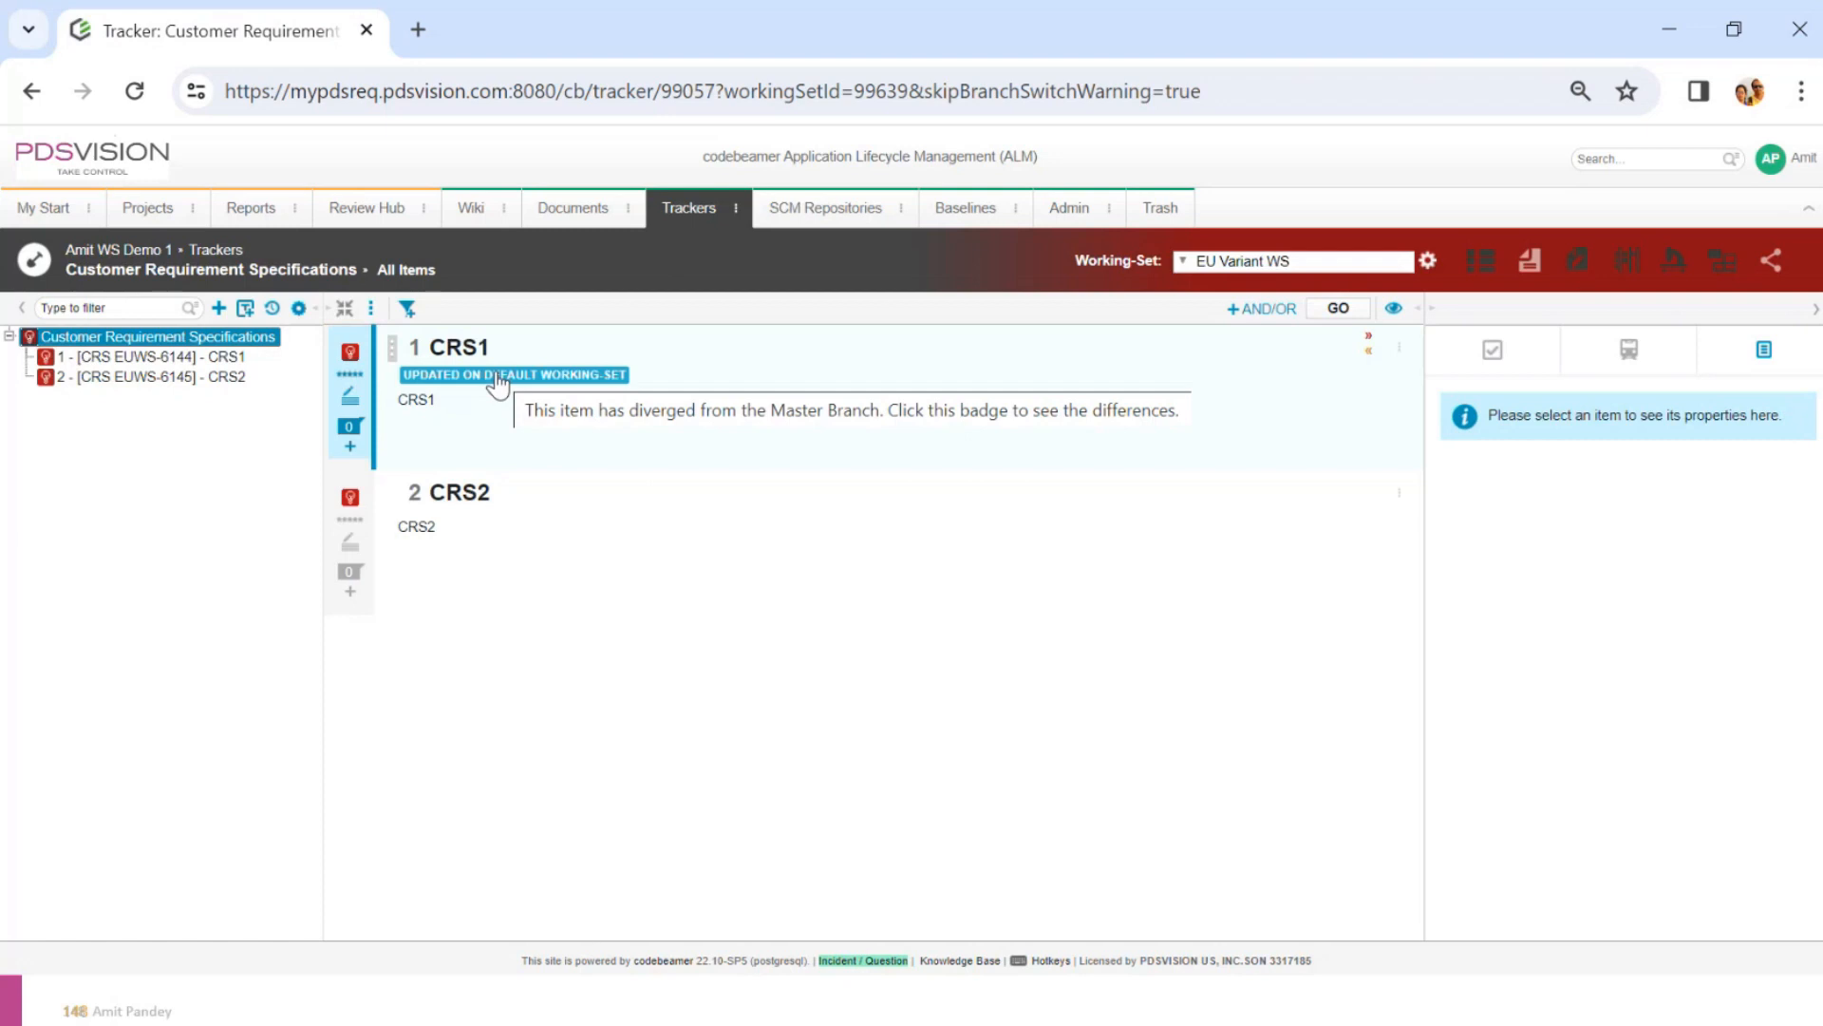
pyautogui.click(499, 380)
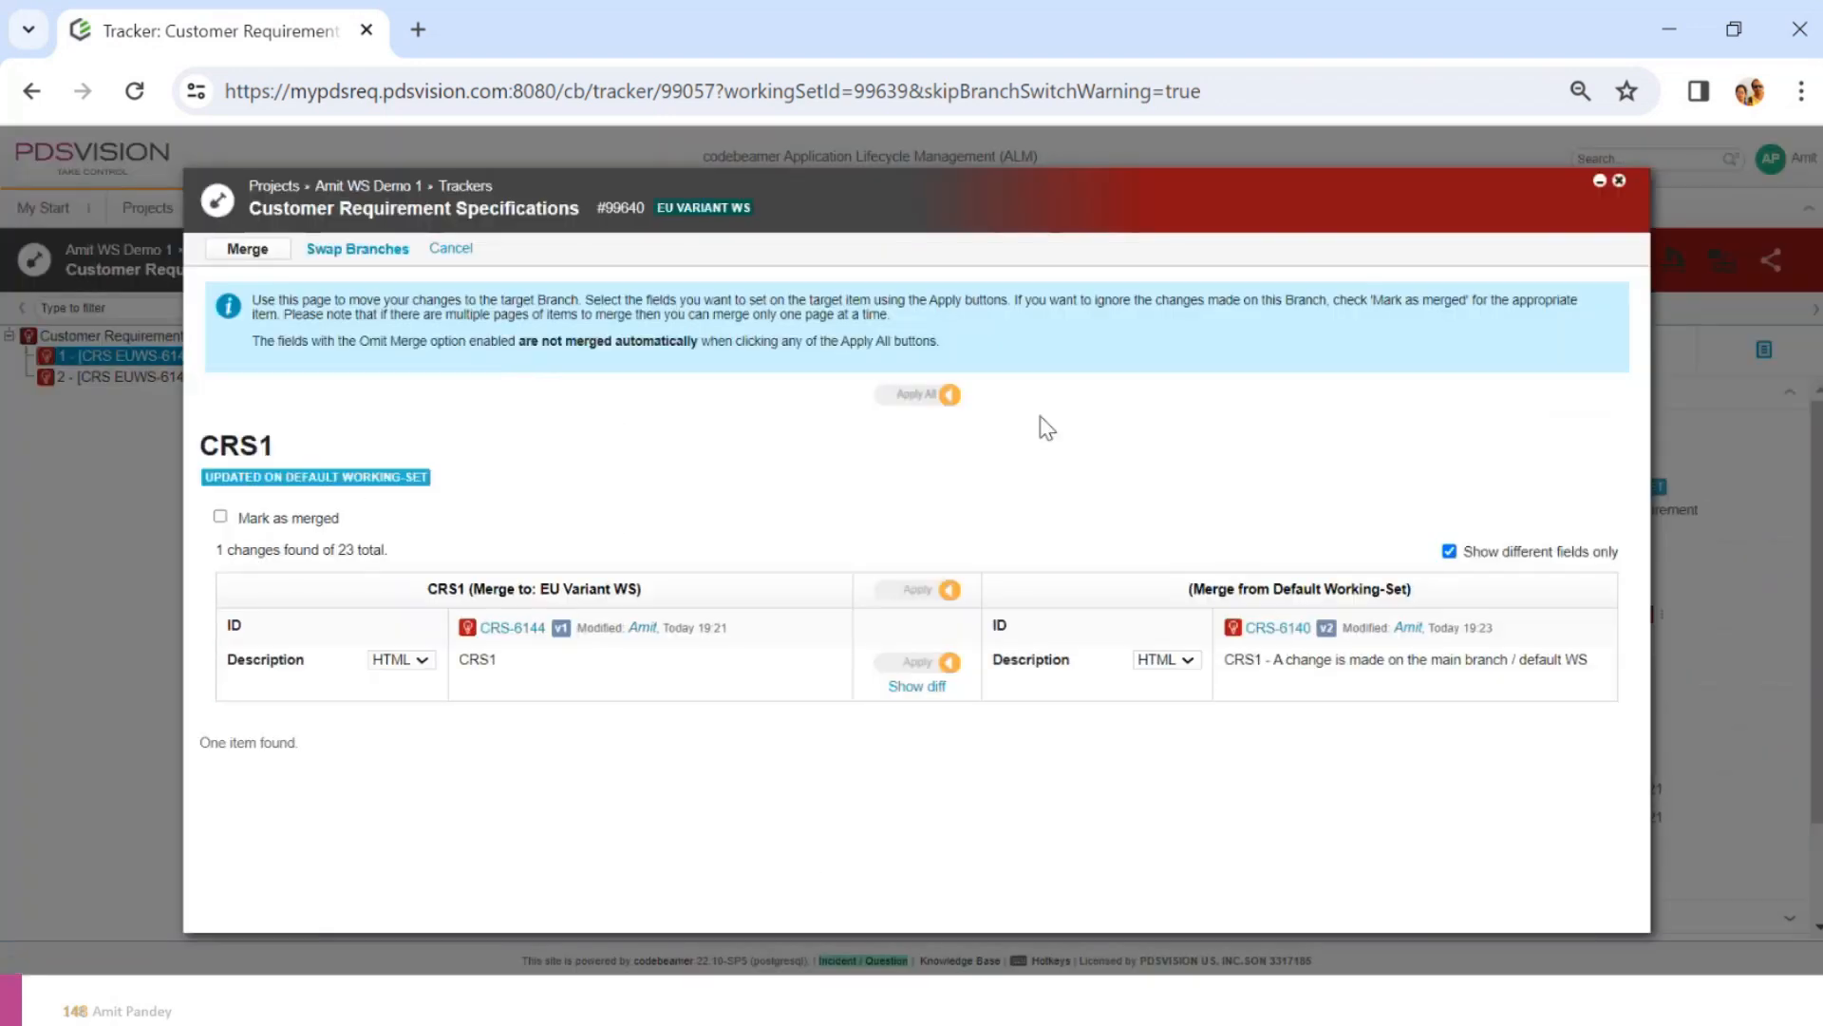
pyautogui.moveTo(1195, 590); pyautogui.dragTo(1413, 589)
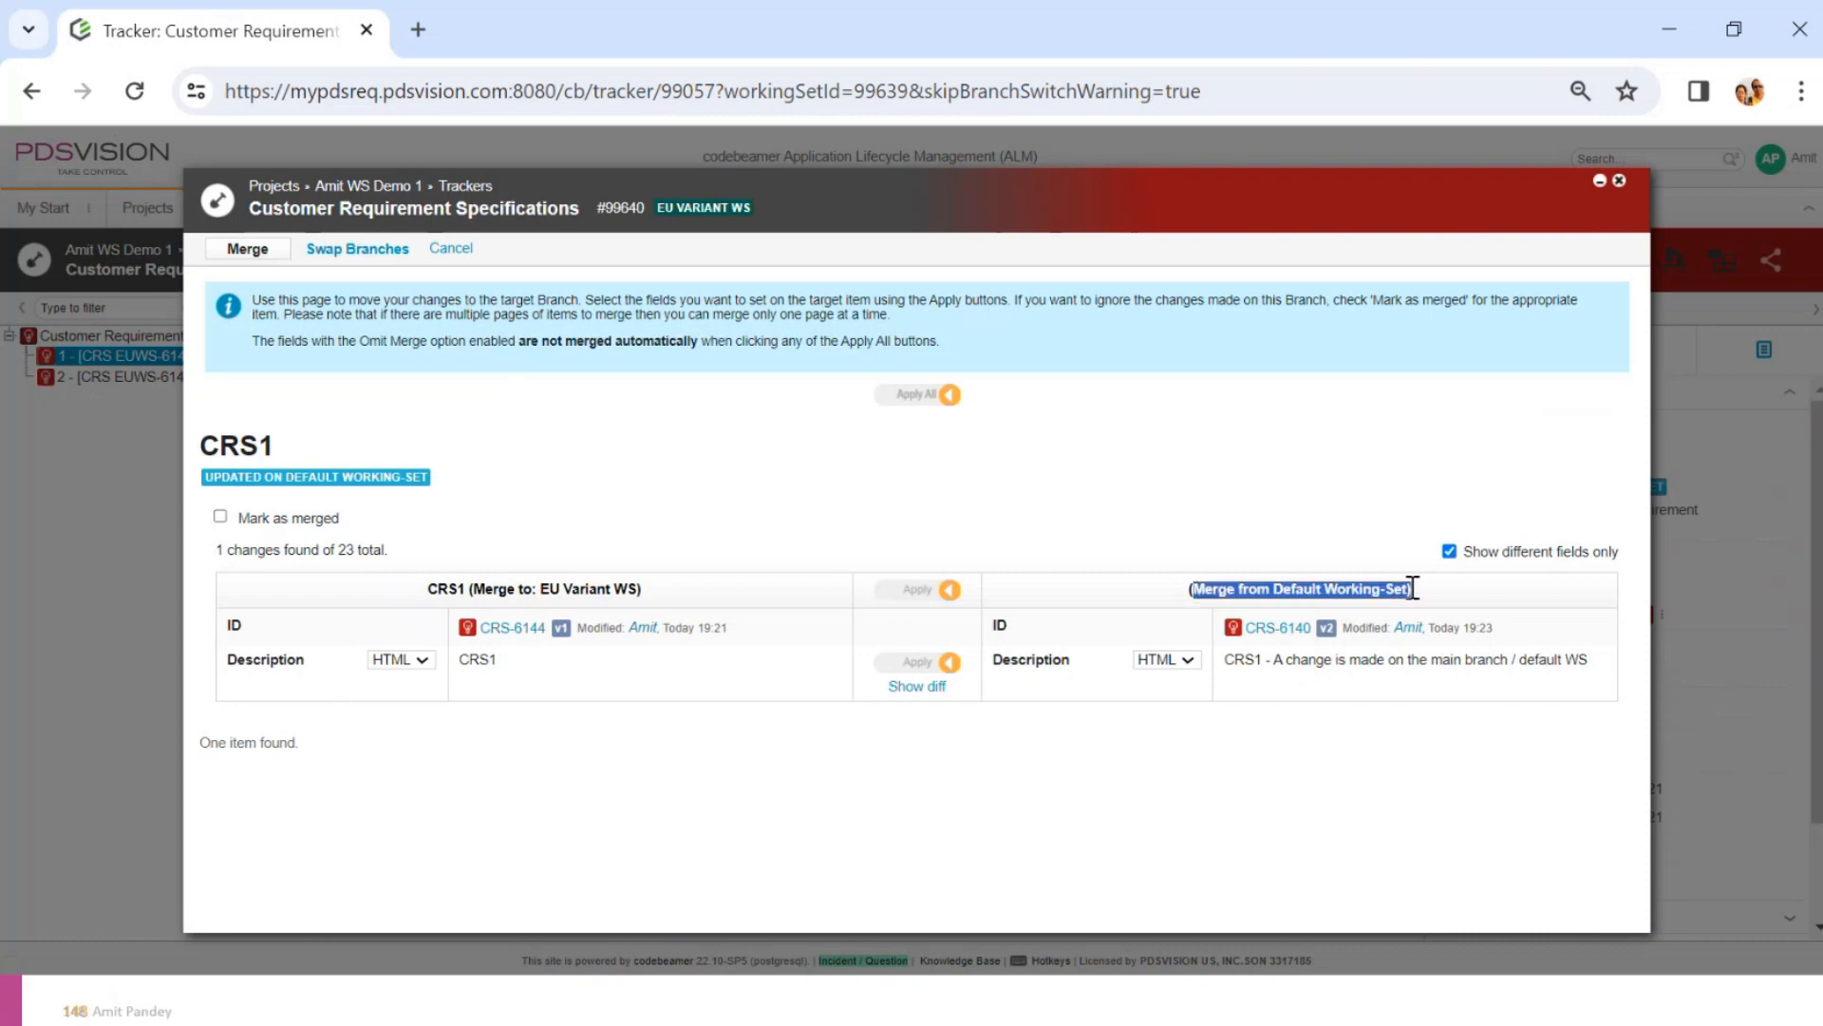
pyautogui.moveTo(1282, 662); pyautogui.dragTo(1588, 661)
pyautogui.moveTo(447, 589); pyautogui.dragTo(714, 583)
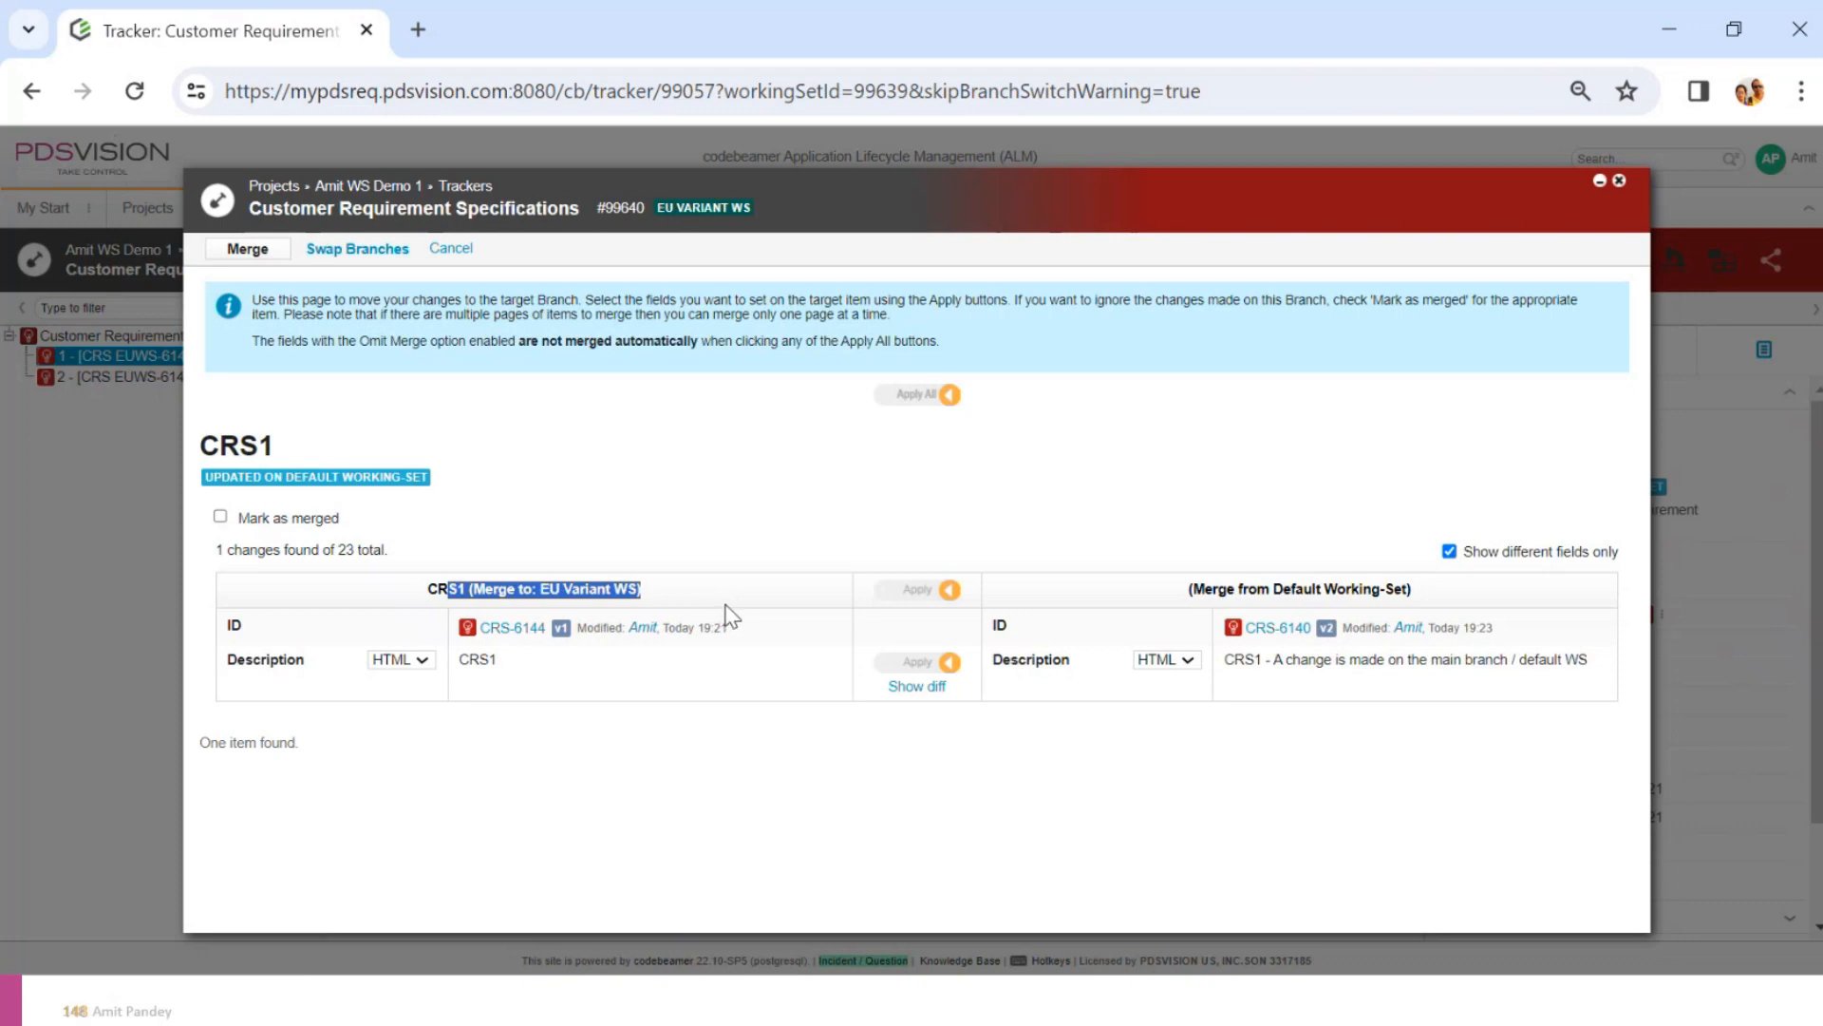
pyautogui.click(910, 665)
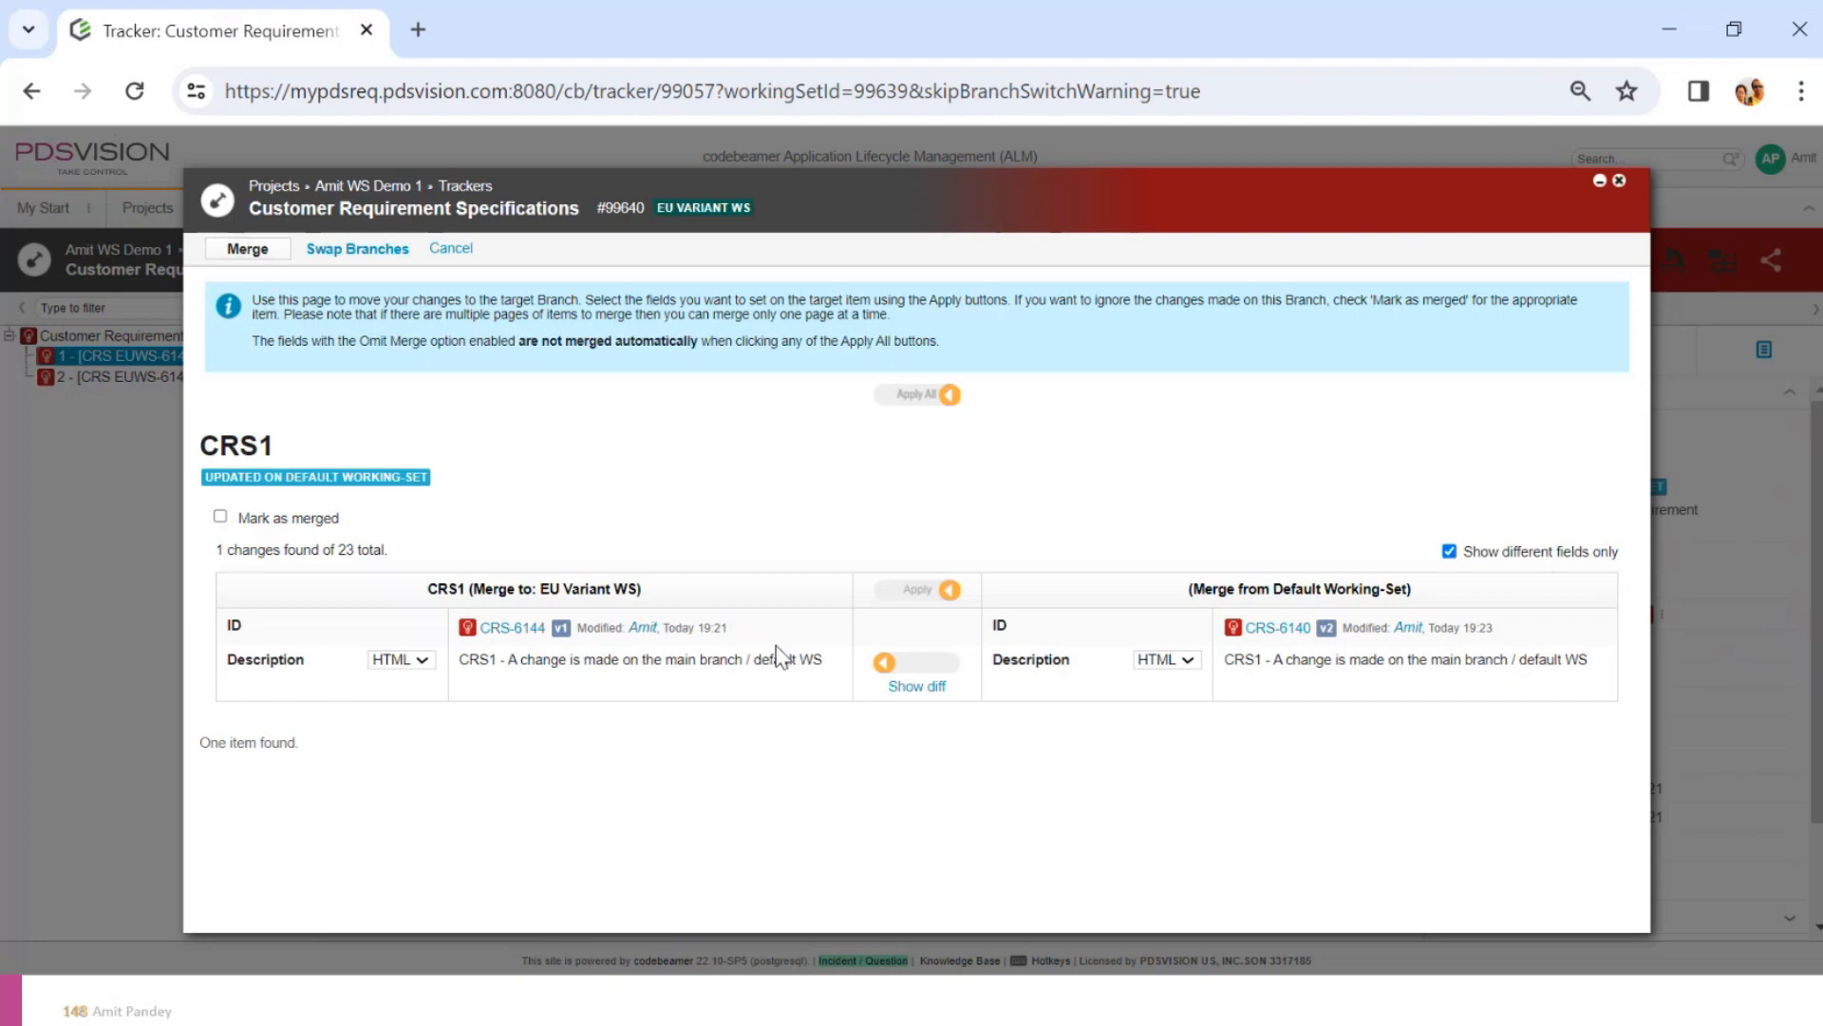
pyautogui.click(945, 670)
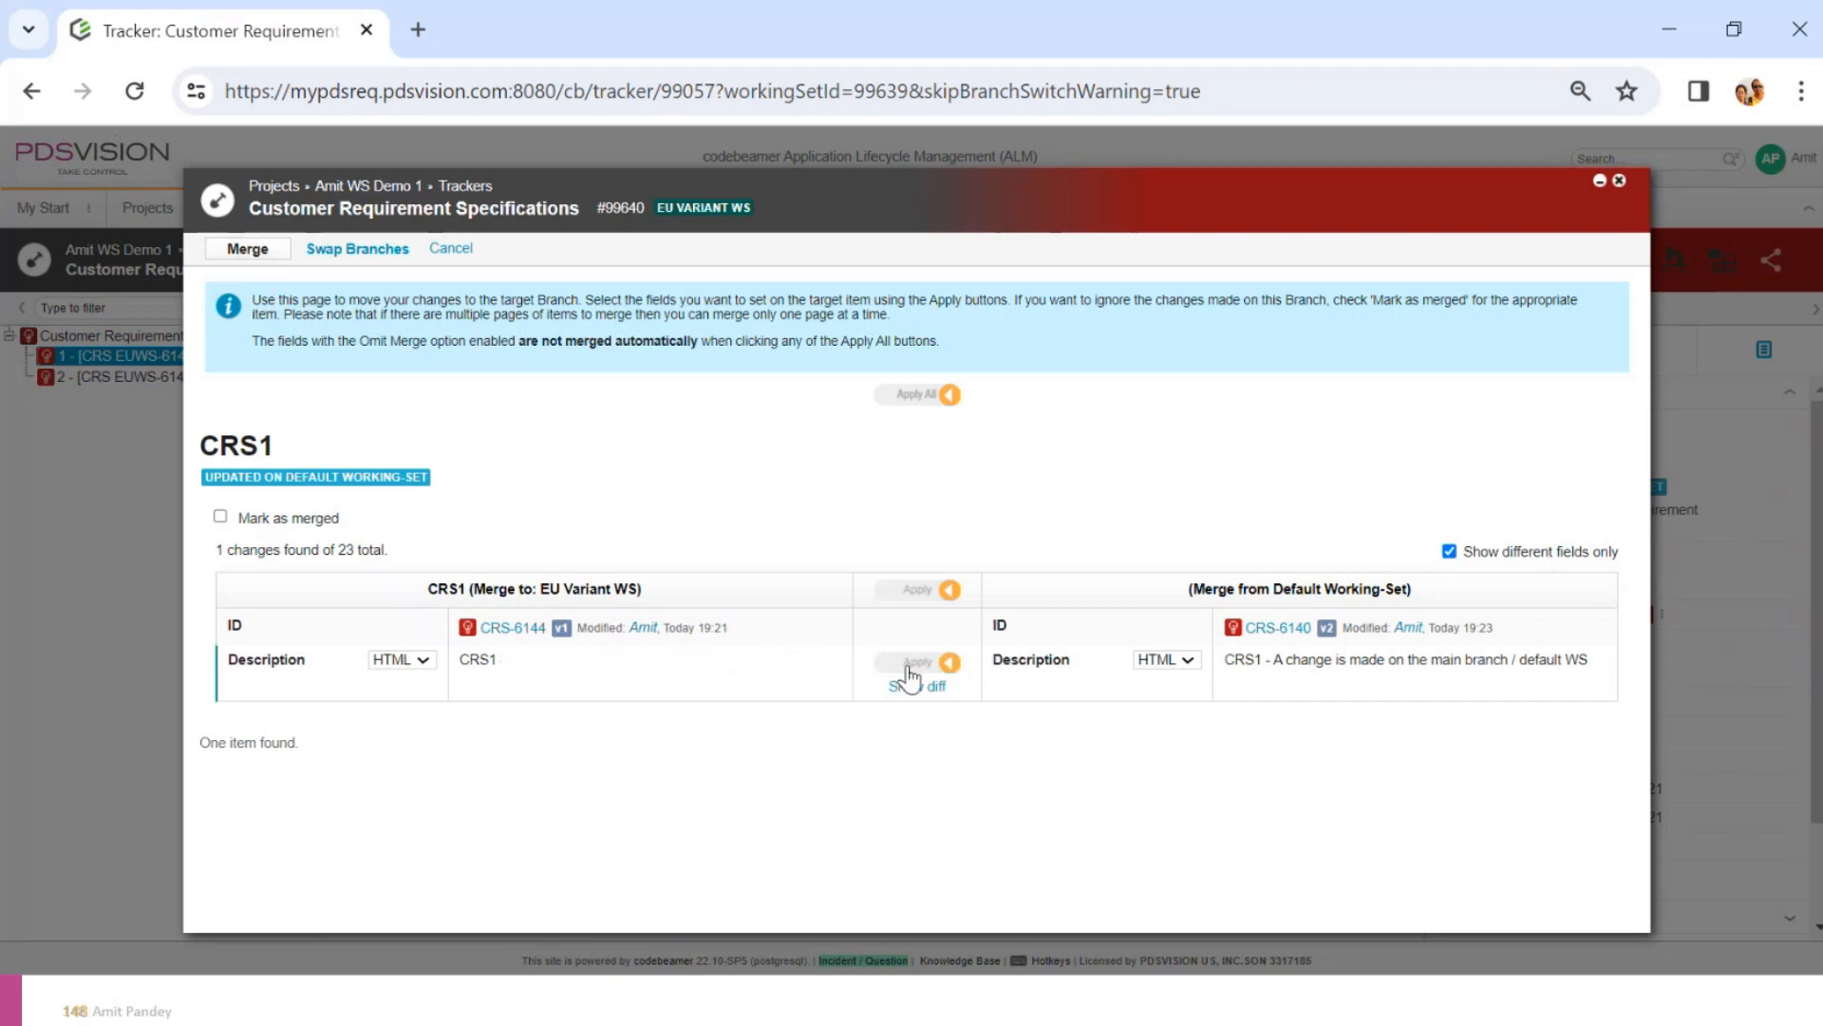
pyautogui.click(221, 515)
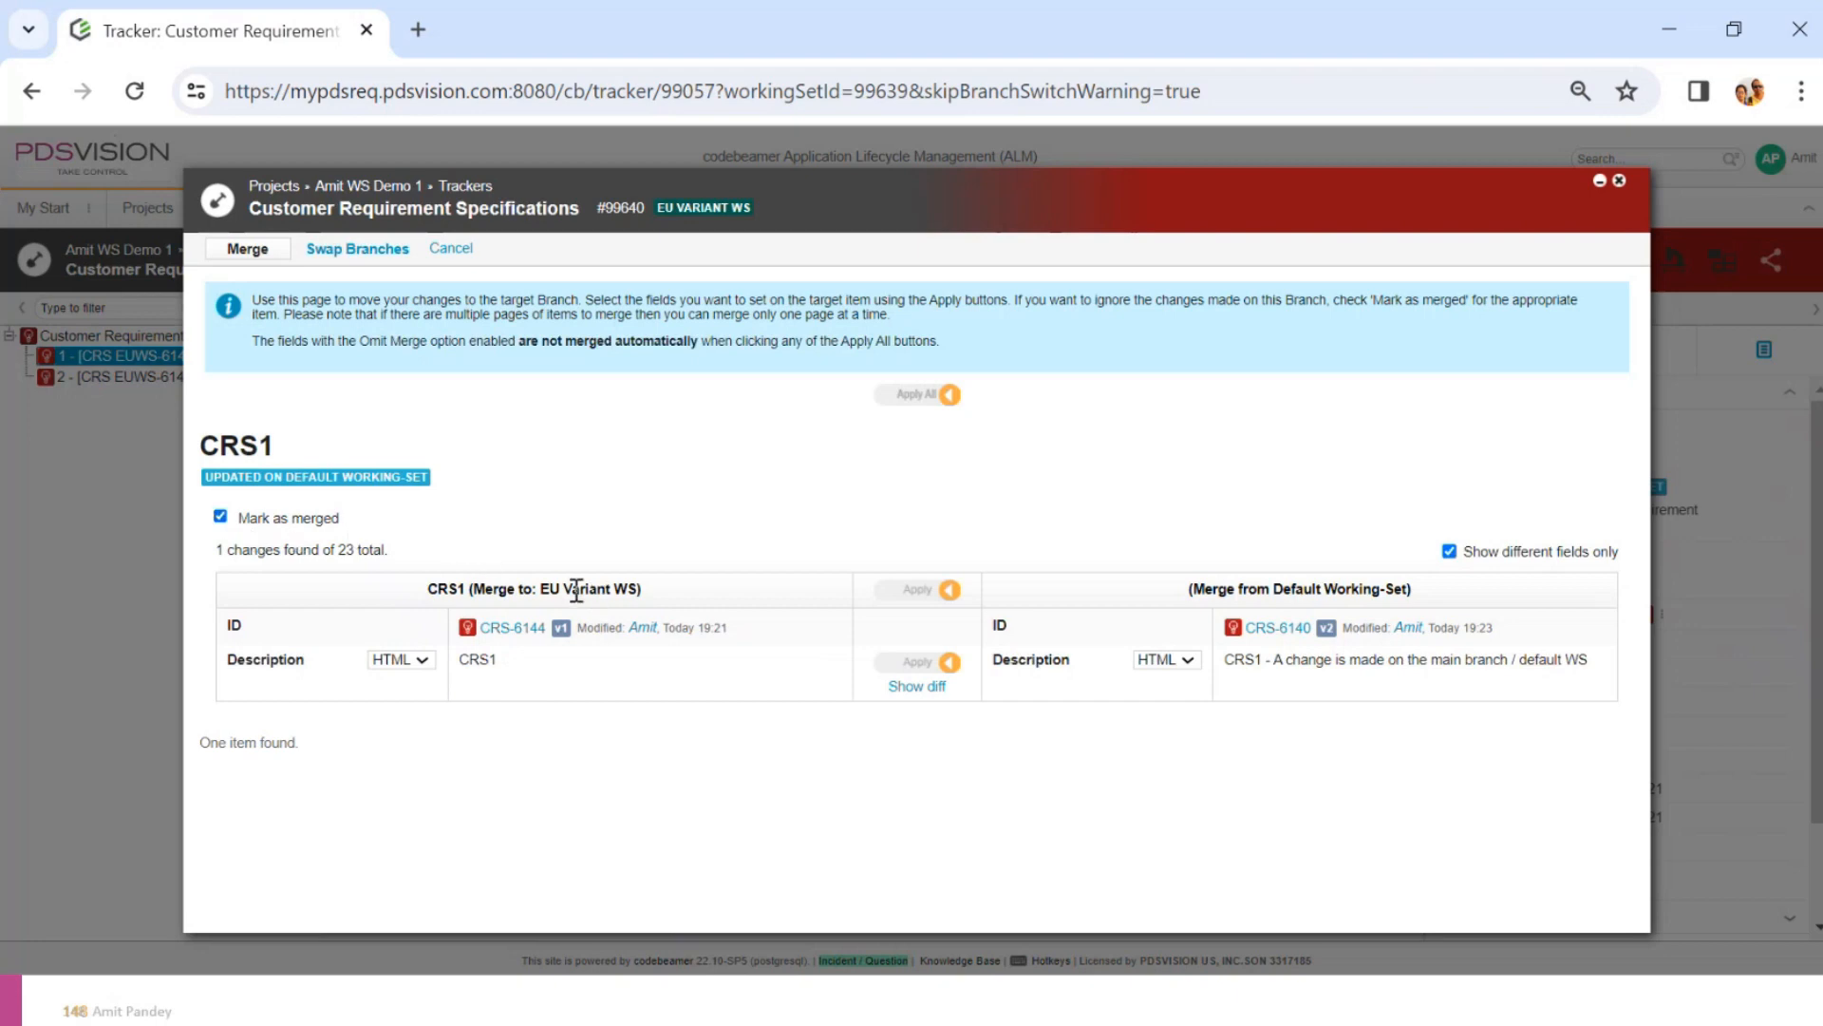
pyautogui.click(221, 516)
# Apply the Default Working-Set's description to CRS1 in EU Variant WS, merge it, and check the updated description text
pyautogui.click(926, 663)
pyautogui.click(247, 249)
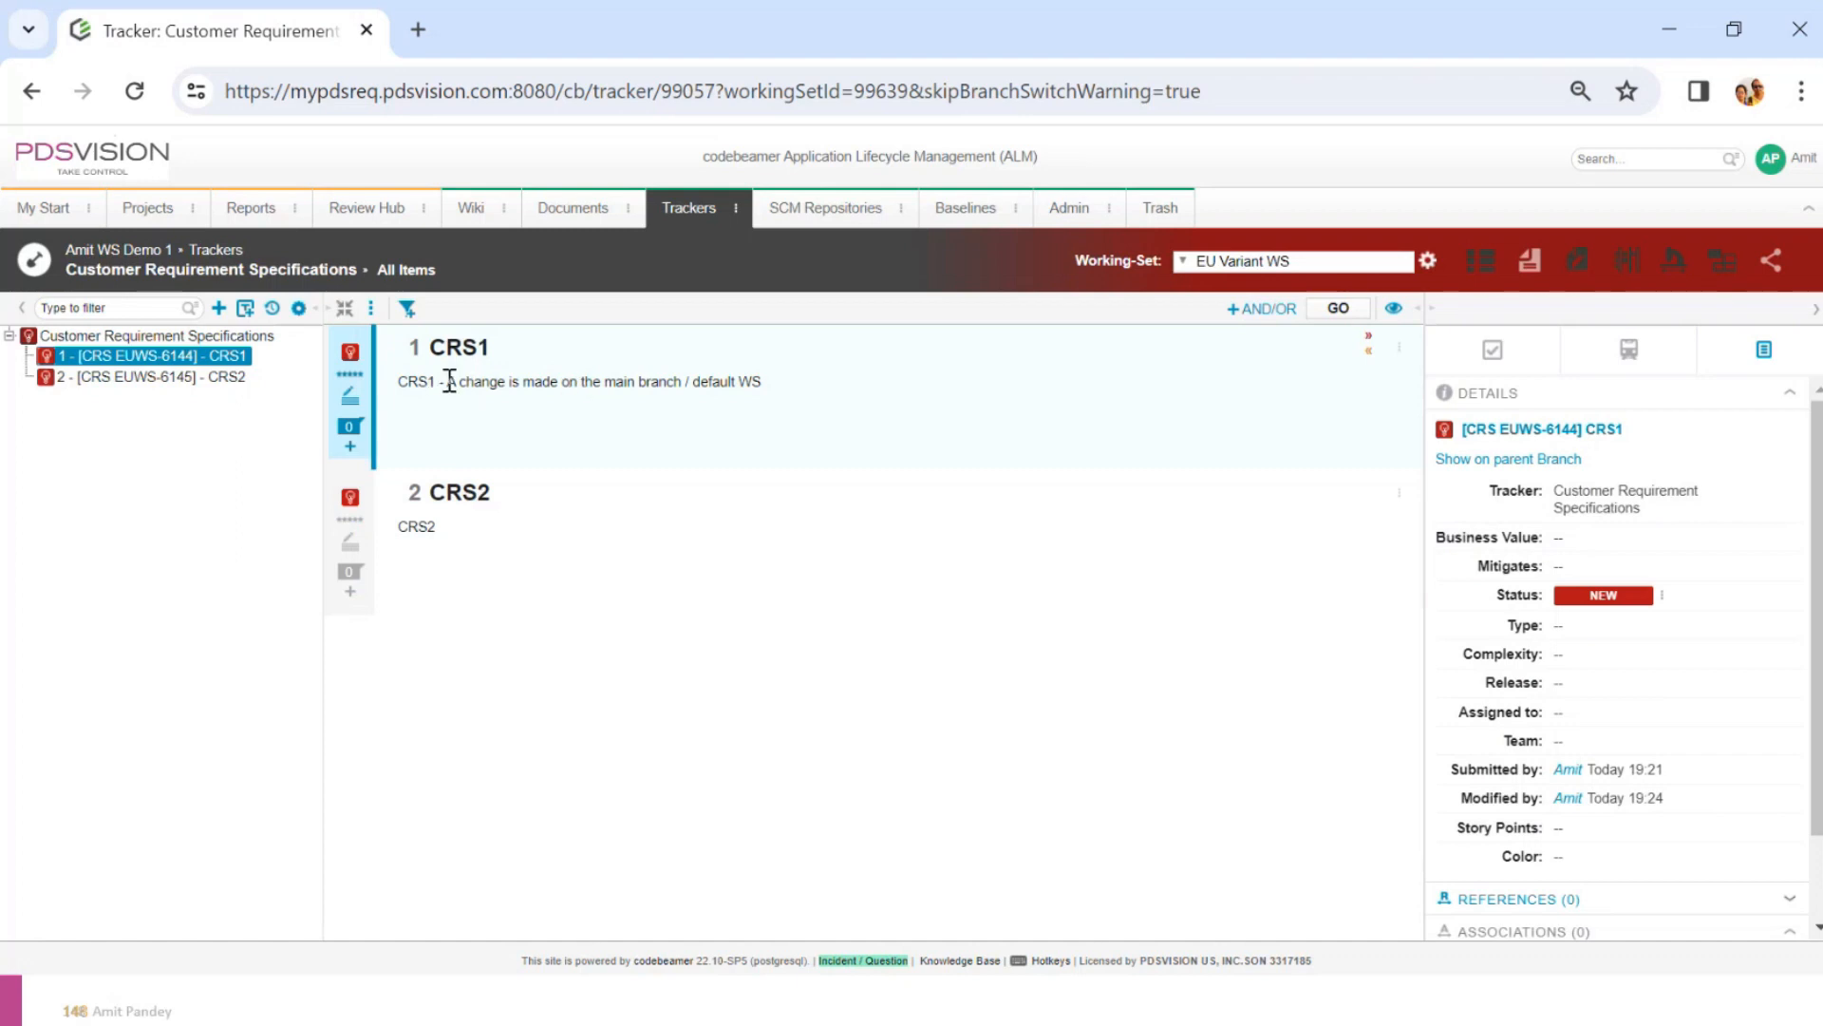
pyautogui.moveTo(450, 381); pyautogui.dragTo(773, 390)
pyautogui.hotkey('ctrl', 'c')
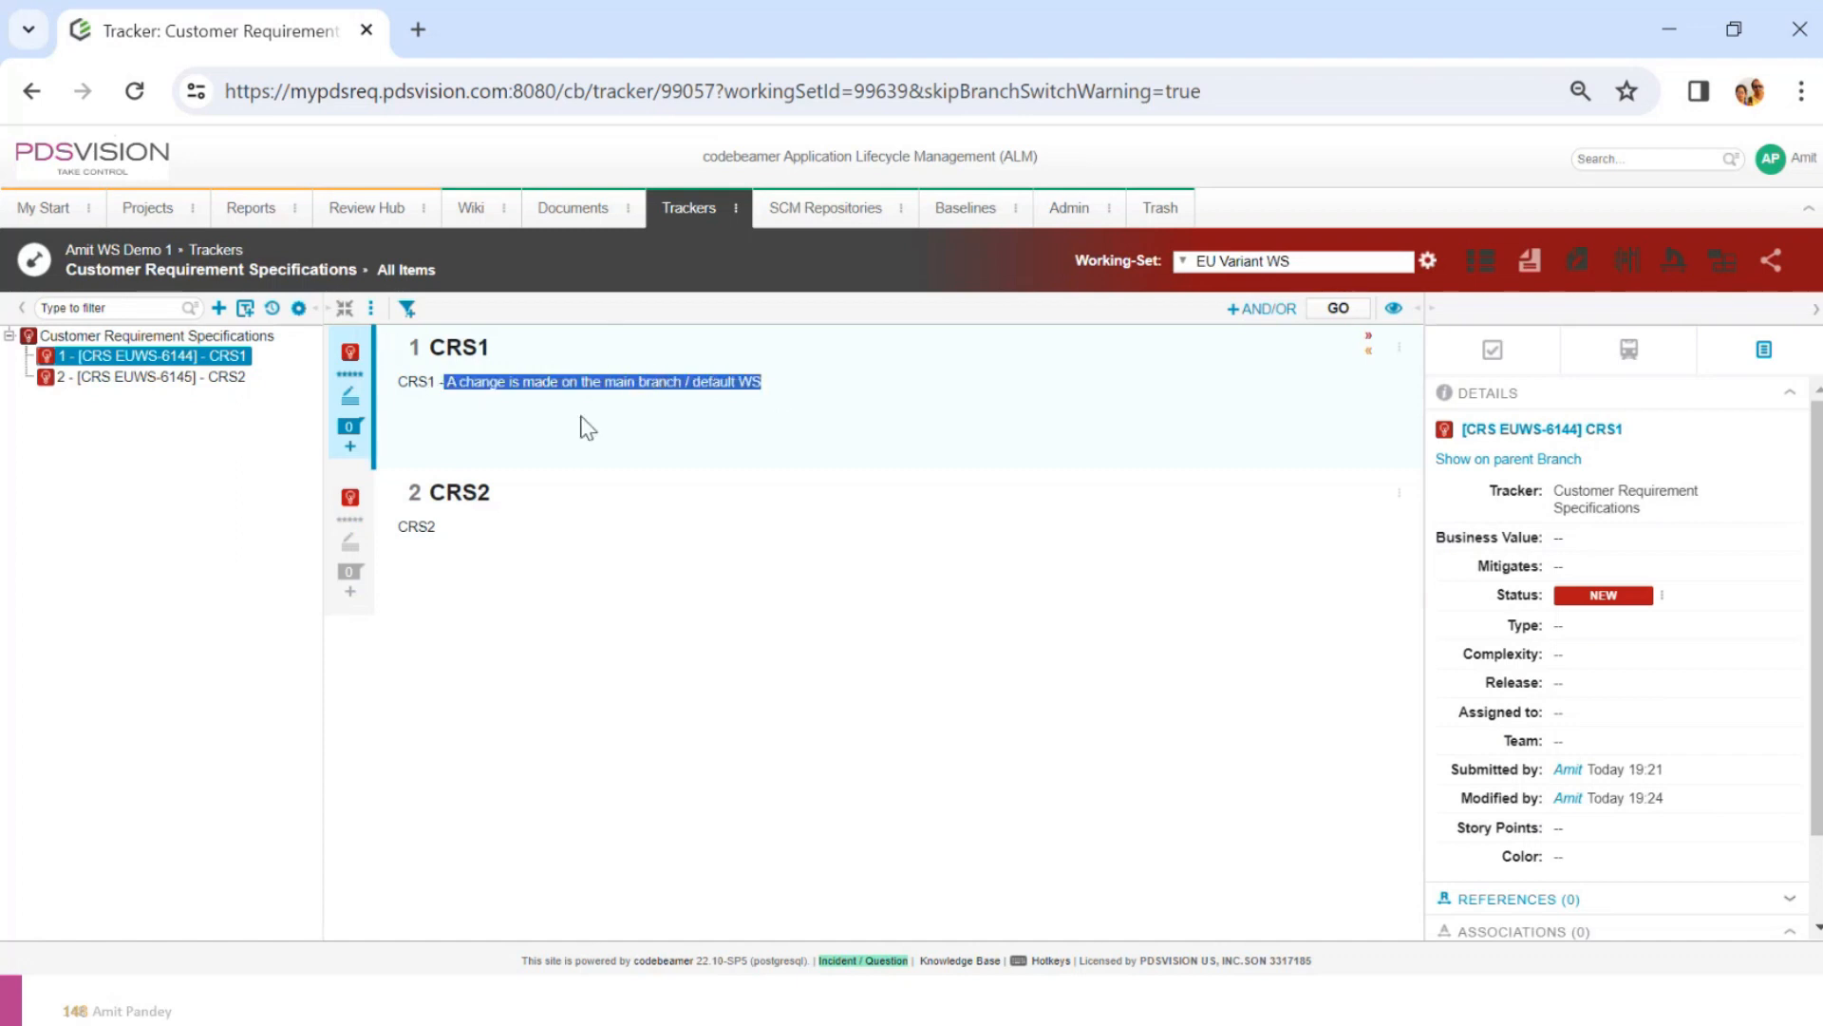
# Open the project's System Requirement Specifications tracker and switch it to the Default Working-Set
pyautogui.click(703, 220)
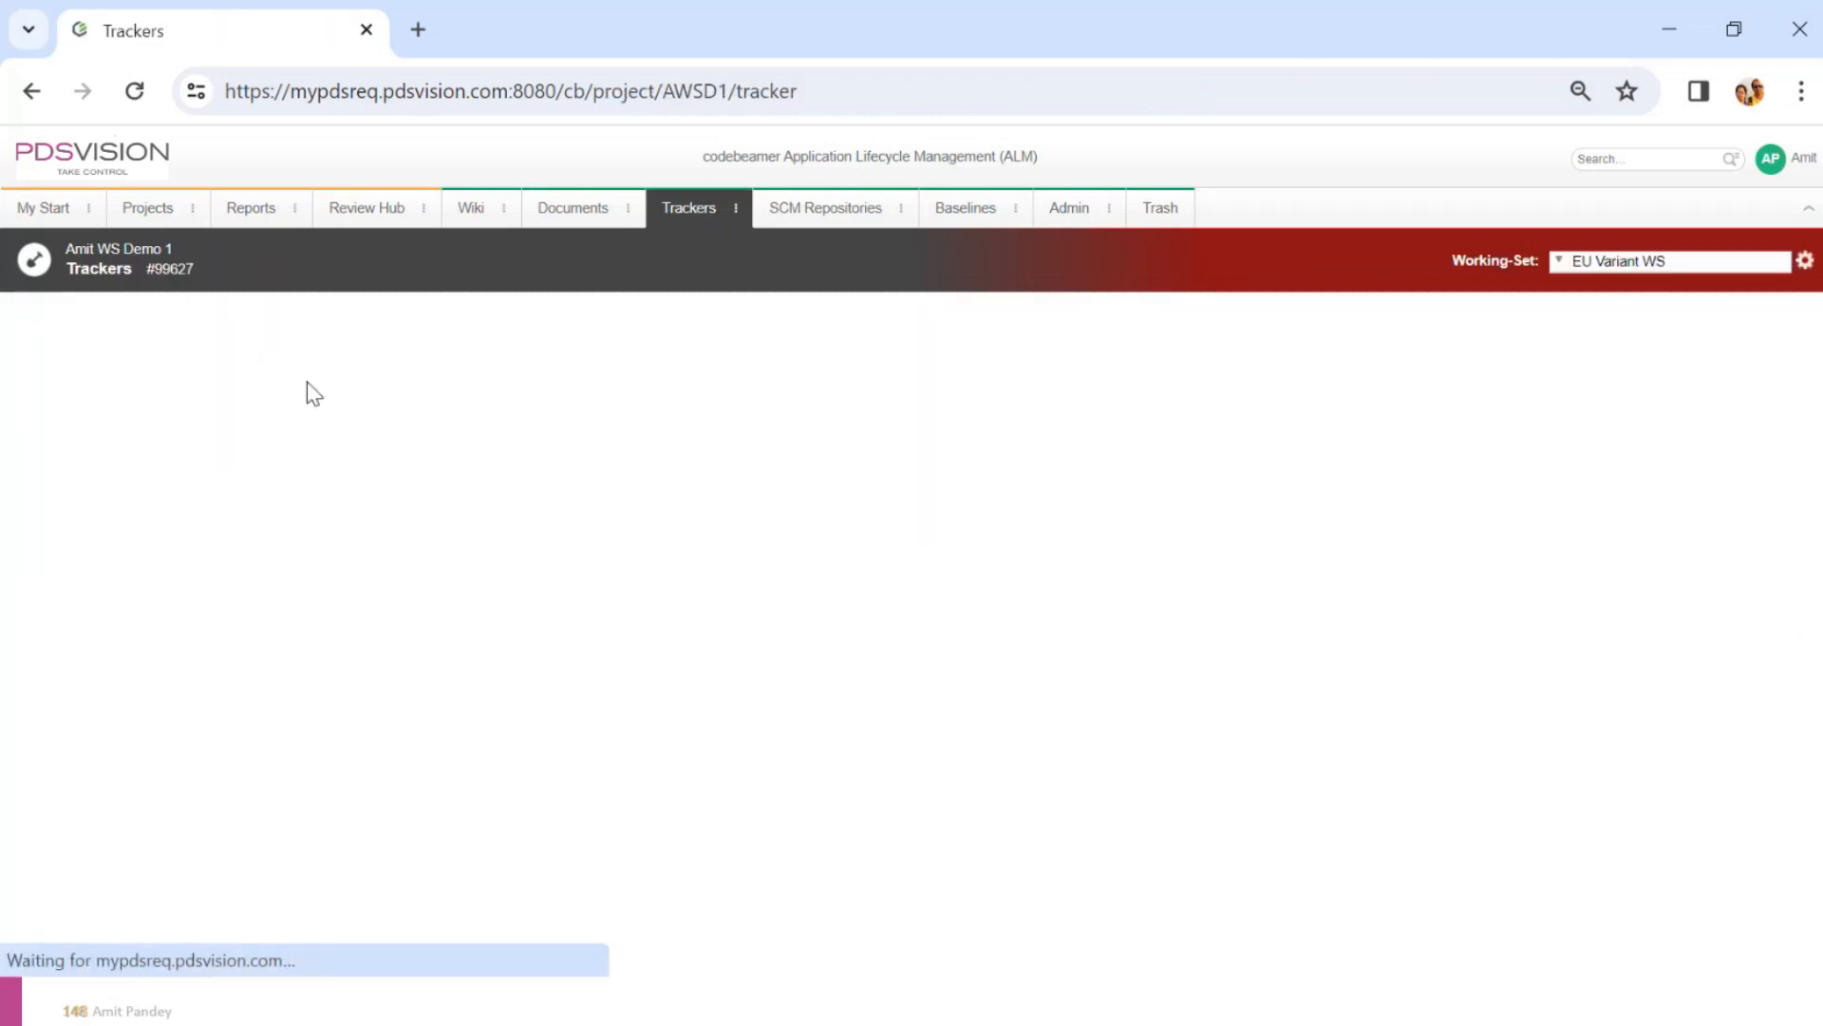
pyautogui.click(222, 359)
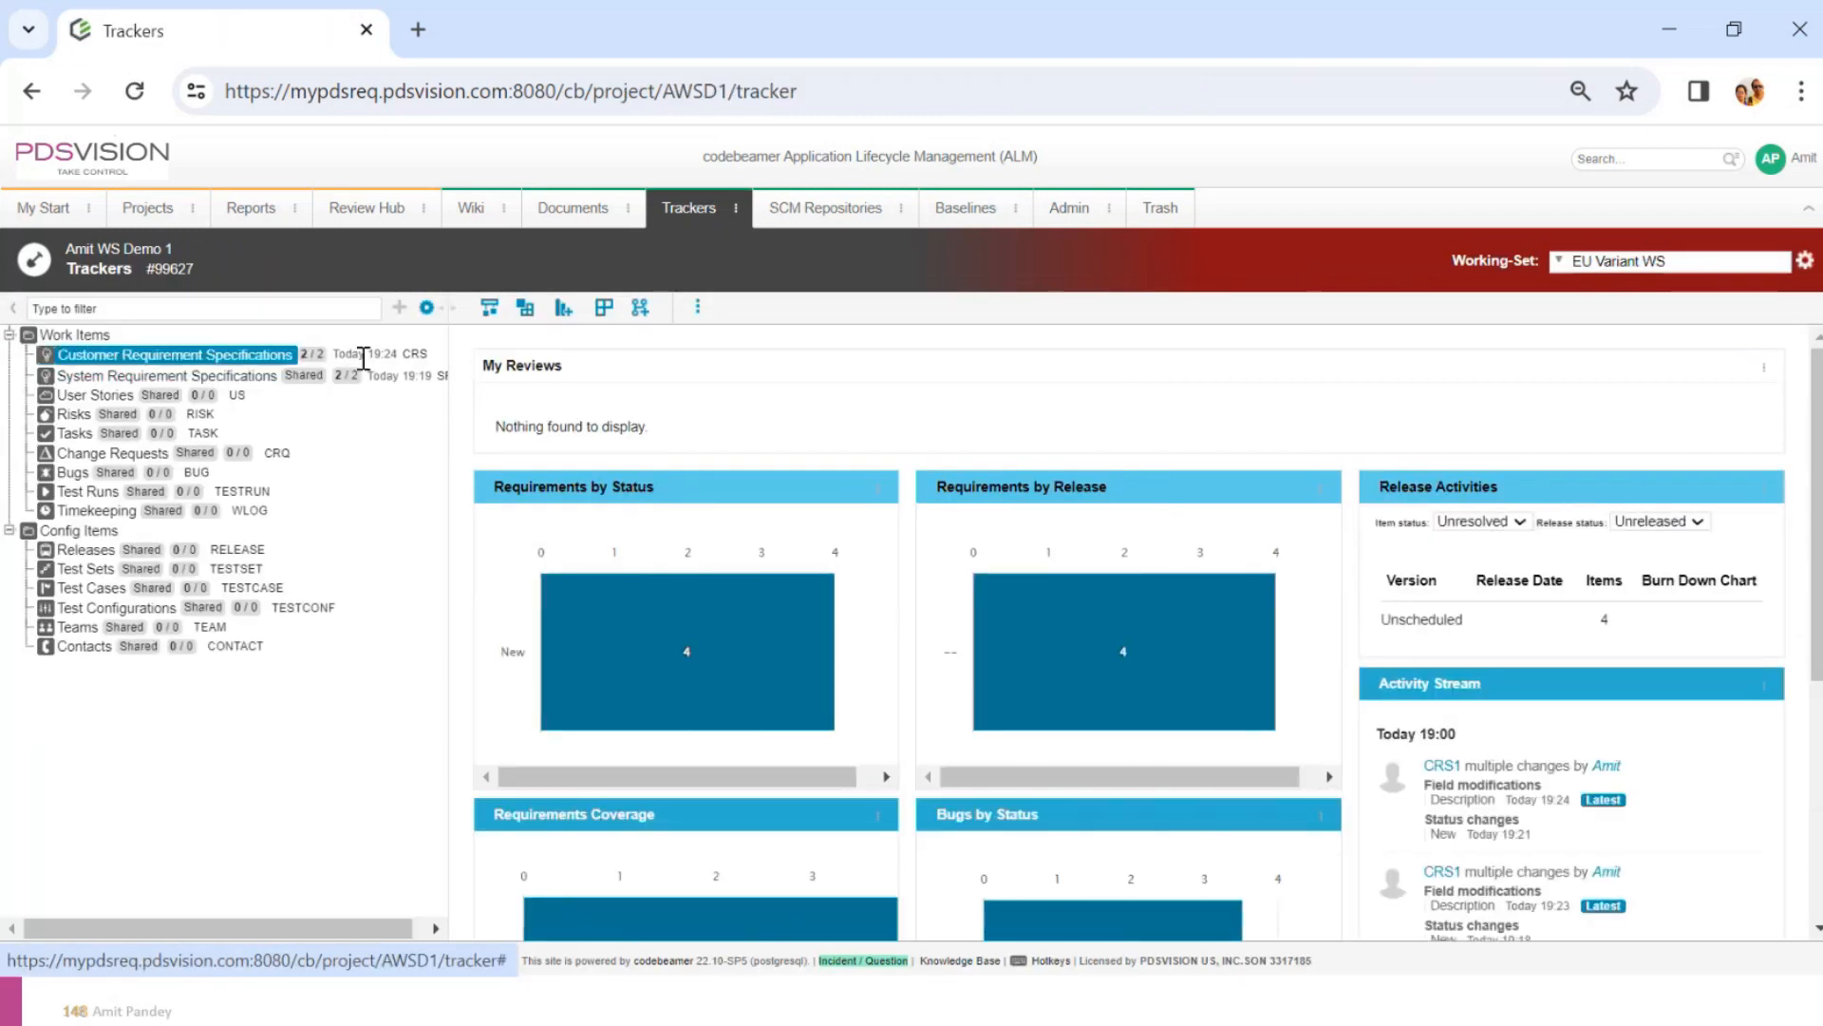
pyautogui.click(199, 376)
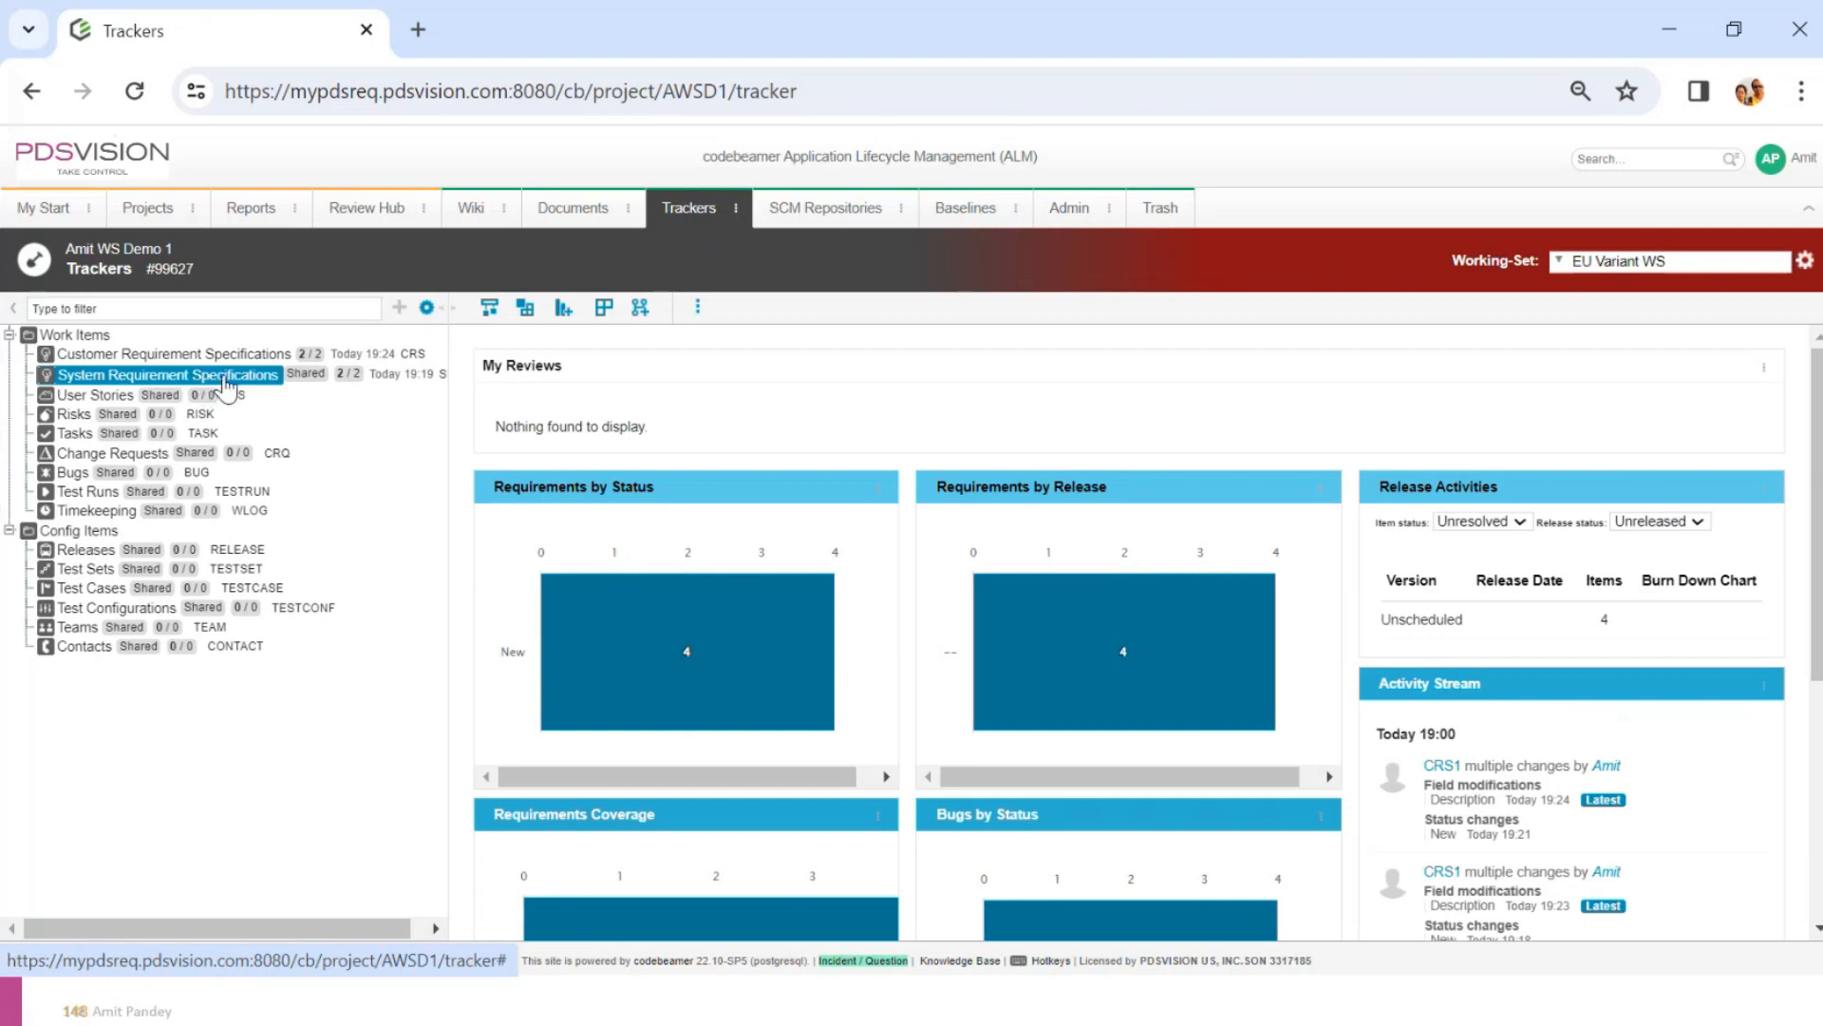
pyautogui.click(225, 376)
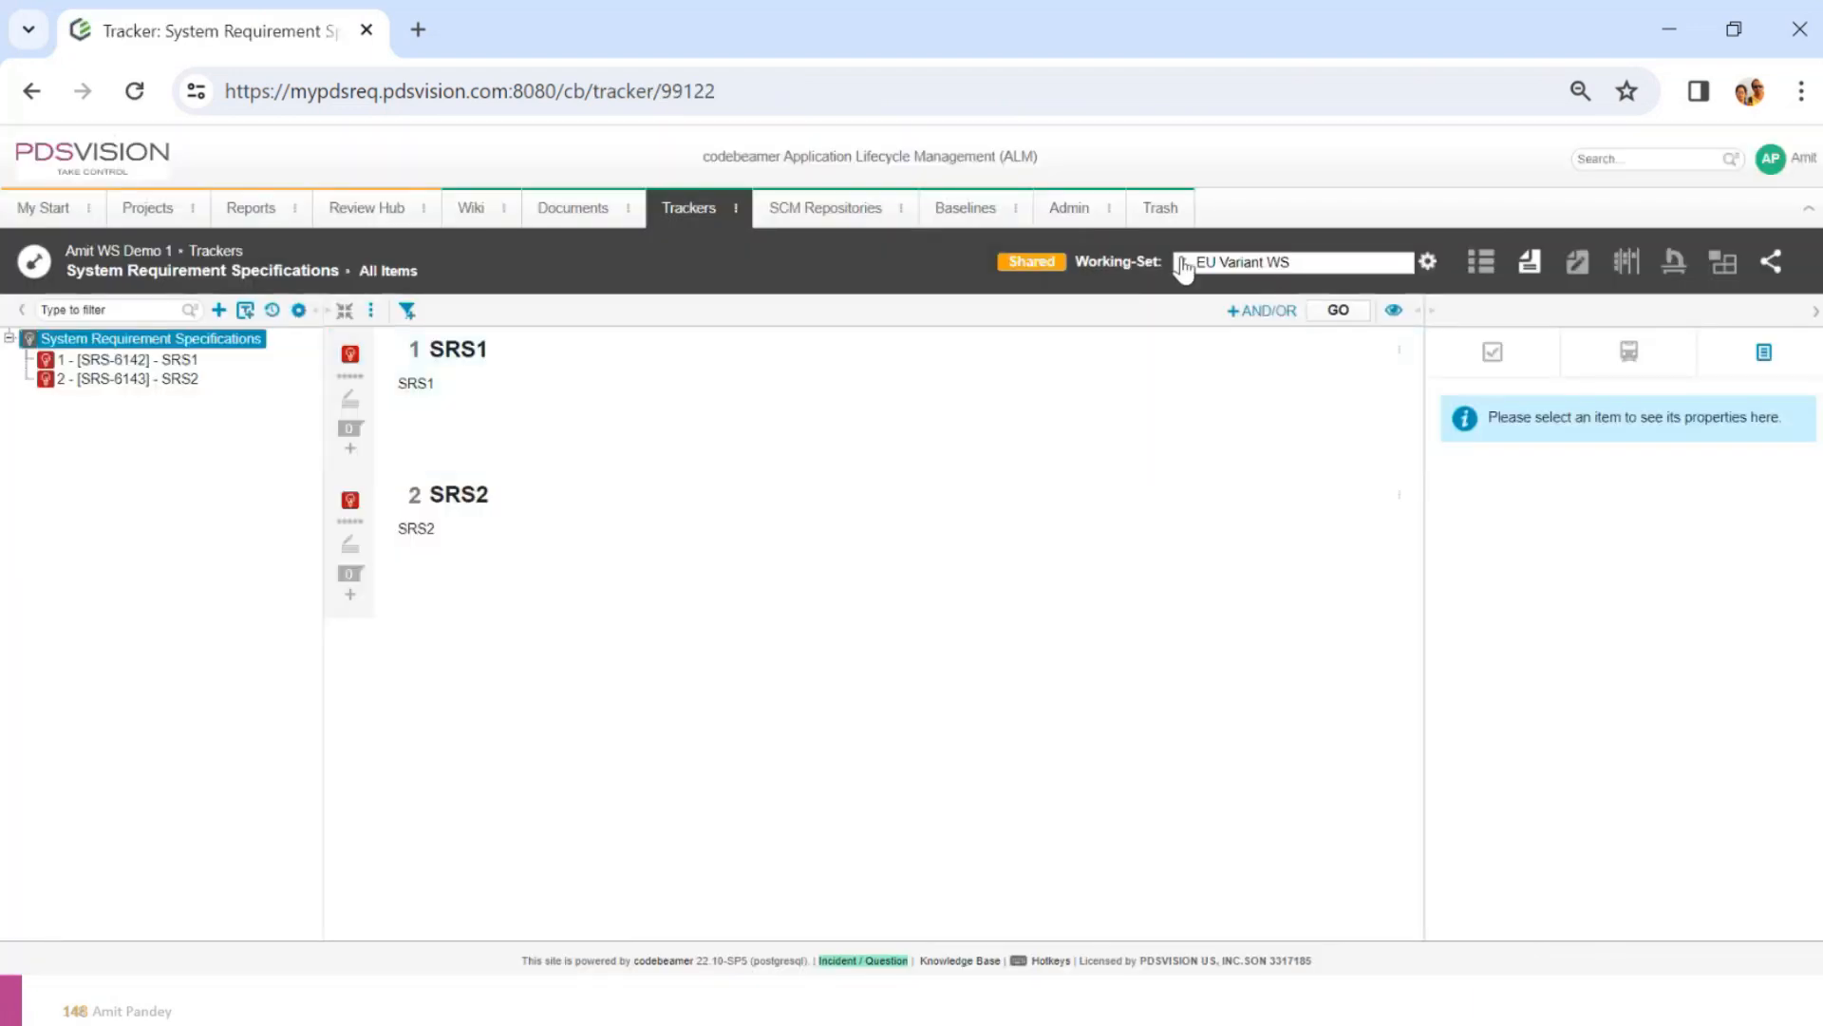
pyautogui.click(1184, 269)
pyautogui.click(1193, 321)
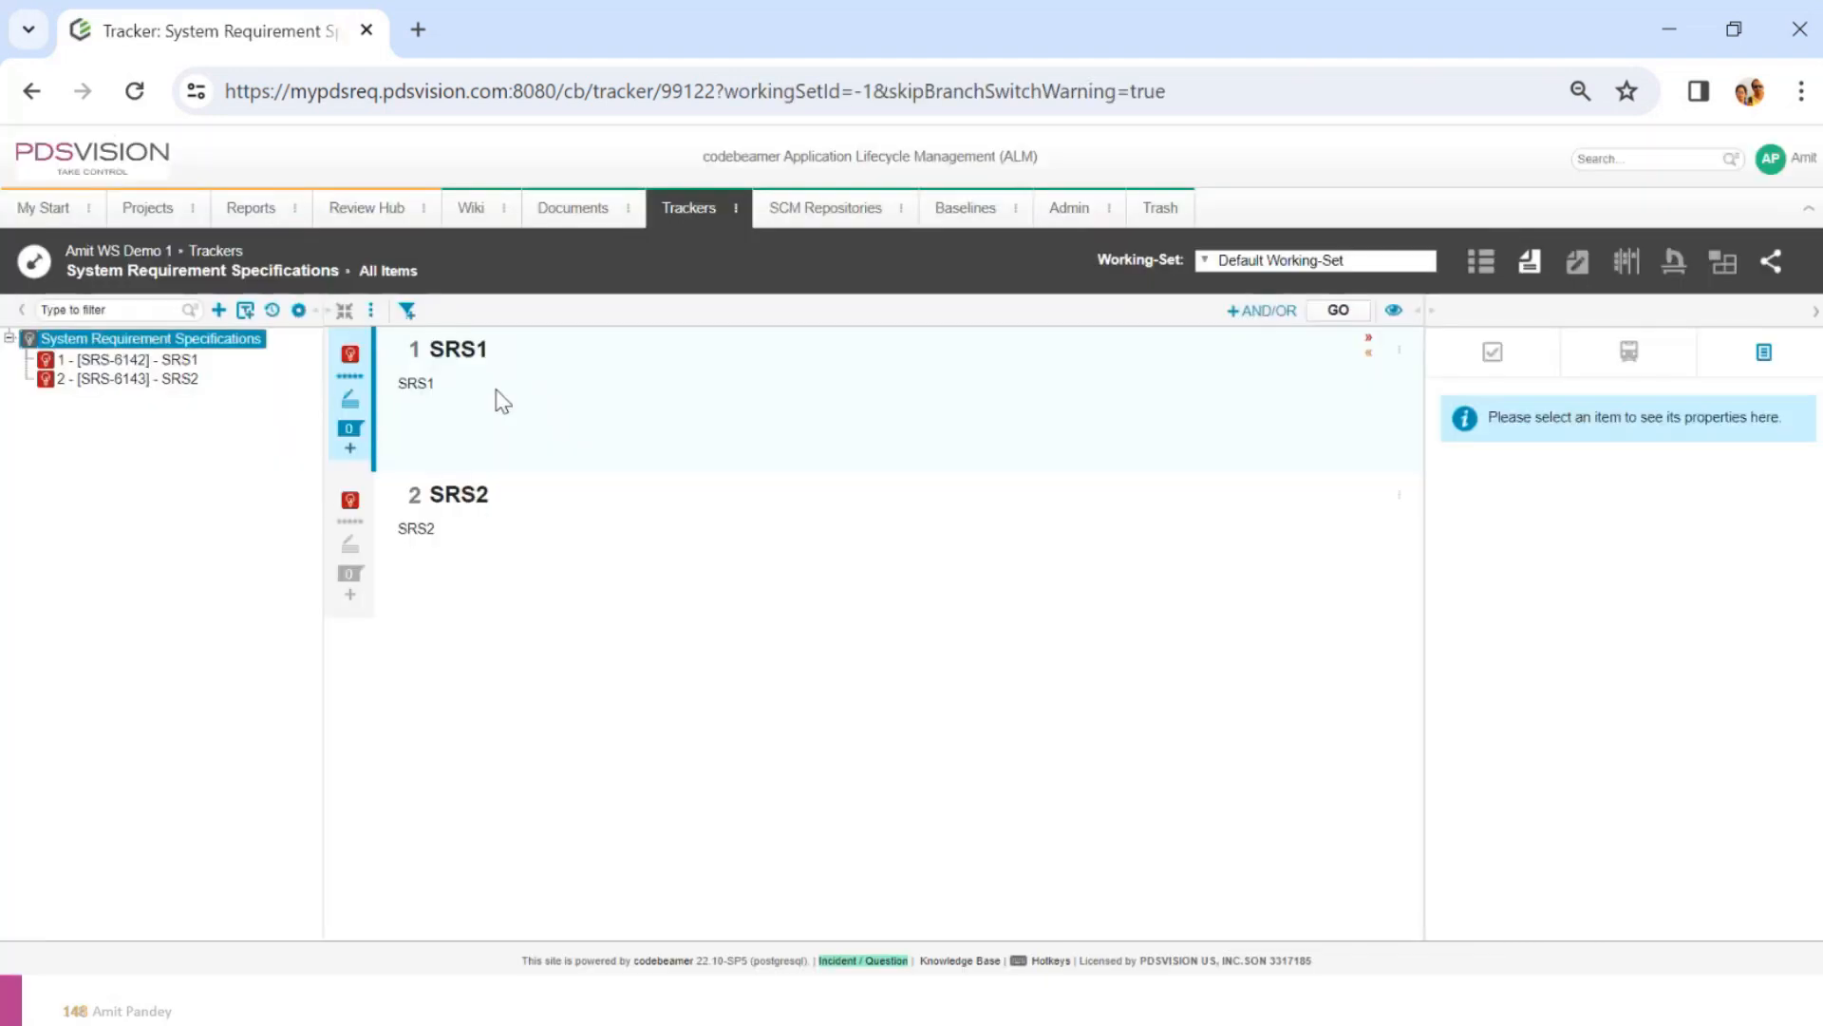
# Save SRS1's description as "SRS1 - A change is made on the main branch / default WS" and view it in EU Variant WS
pyautogui.click(350, 399)
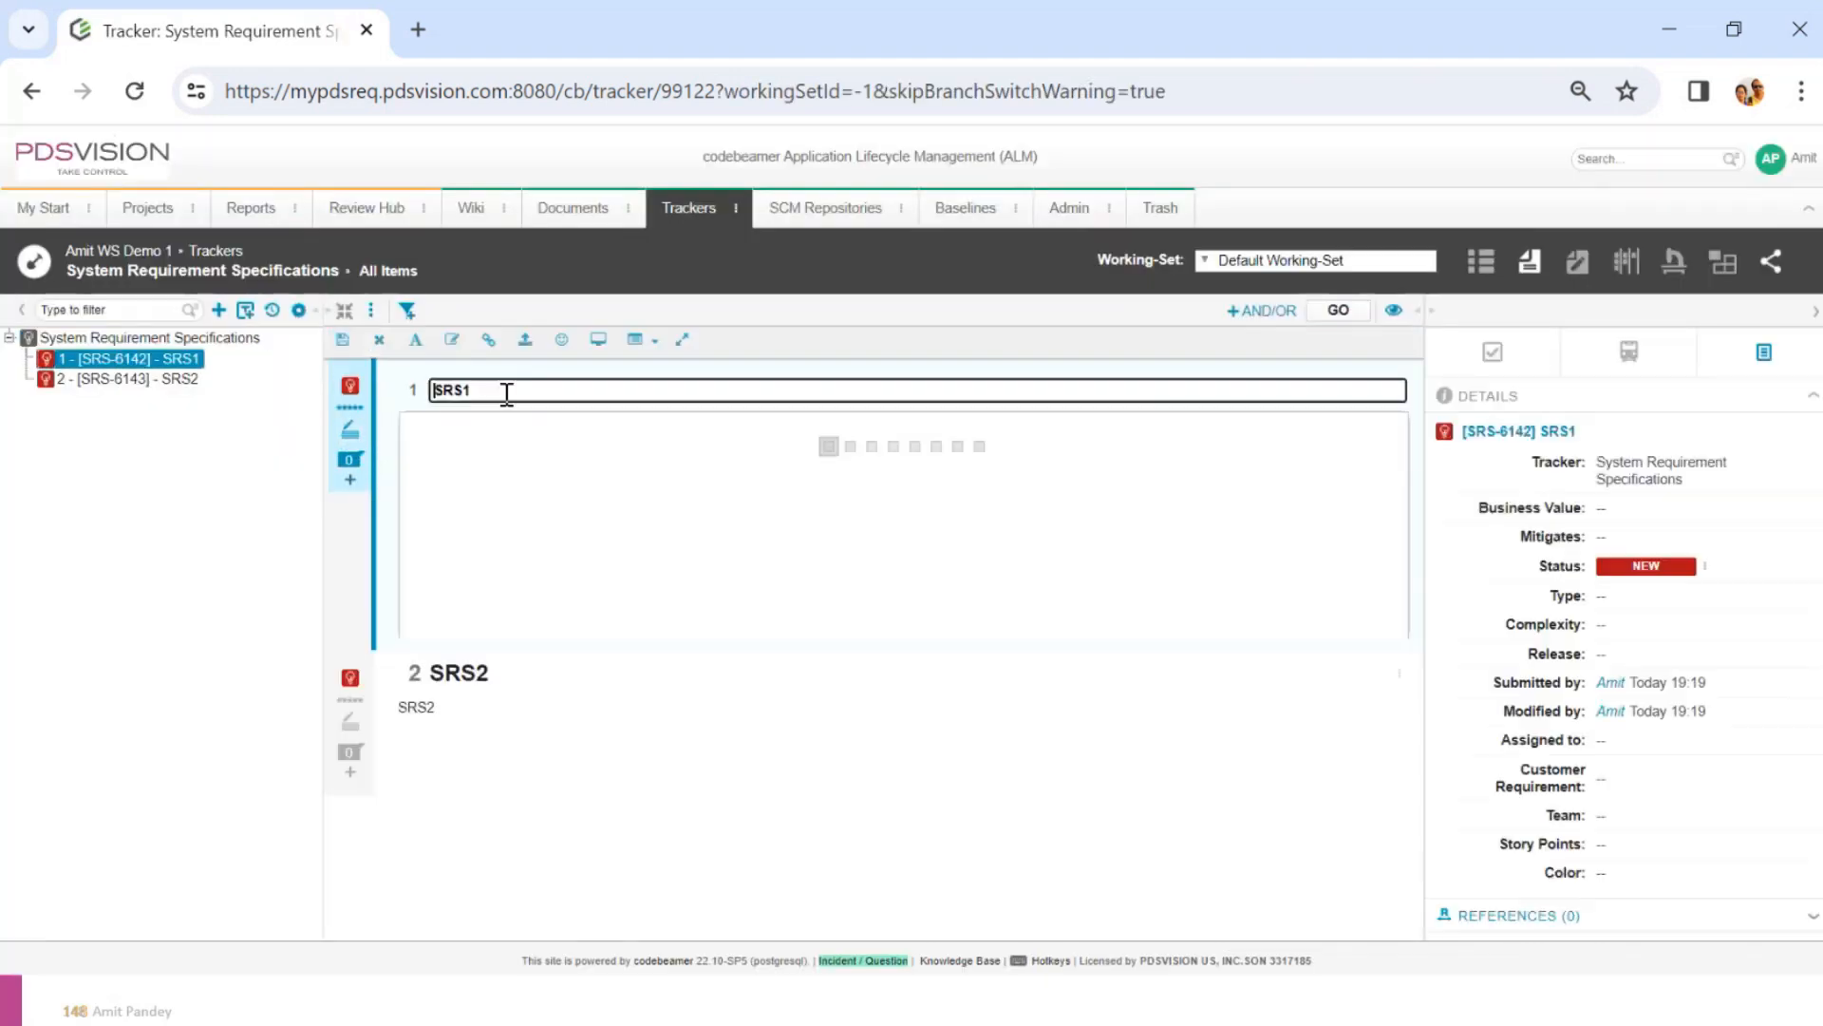
pyautogui.click(506, 430)
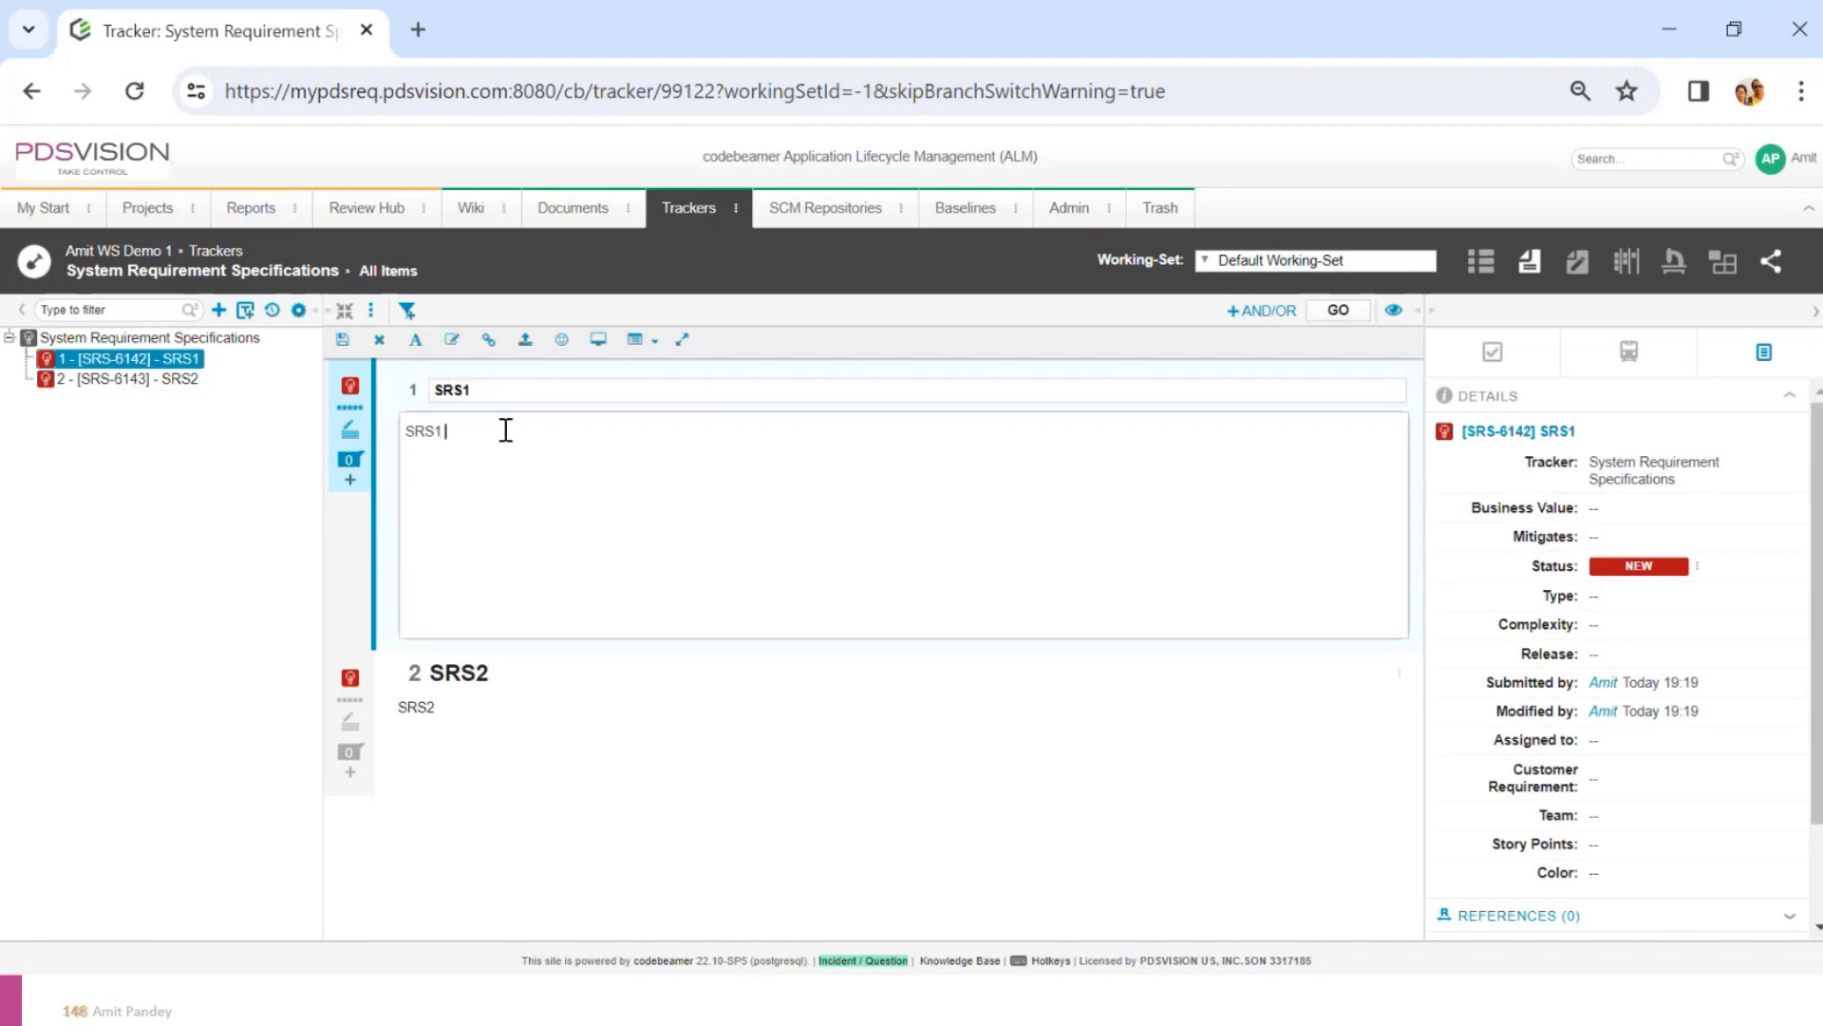
pyautogui.write('-')
pyautogui.hotkey('ctrl', 'v')
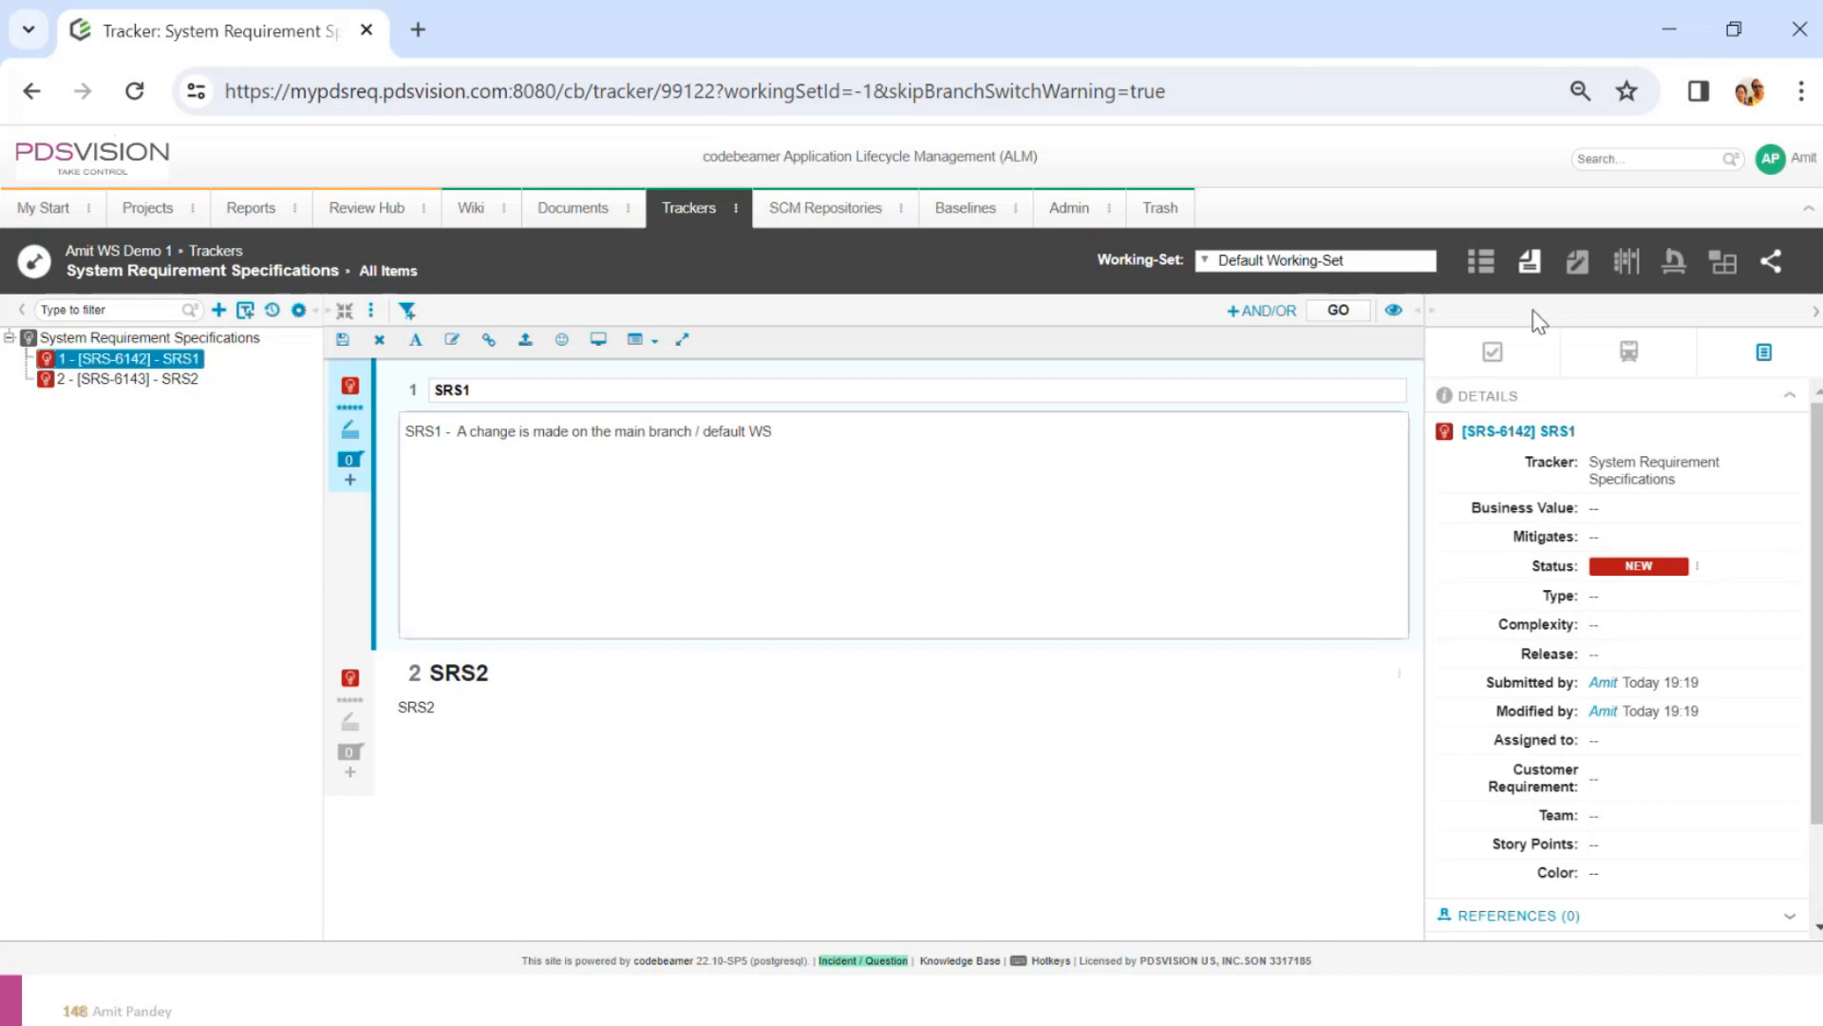
pyautogui.click(343, 342)
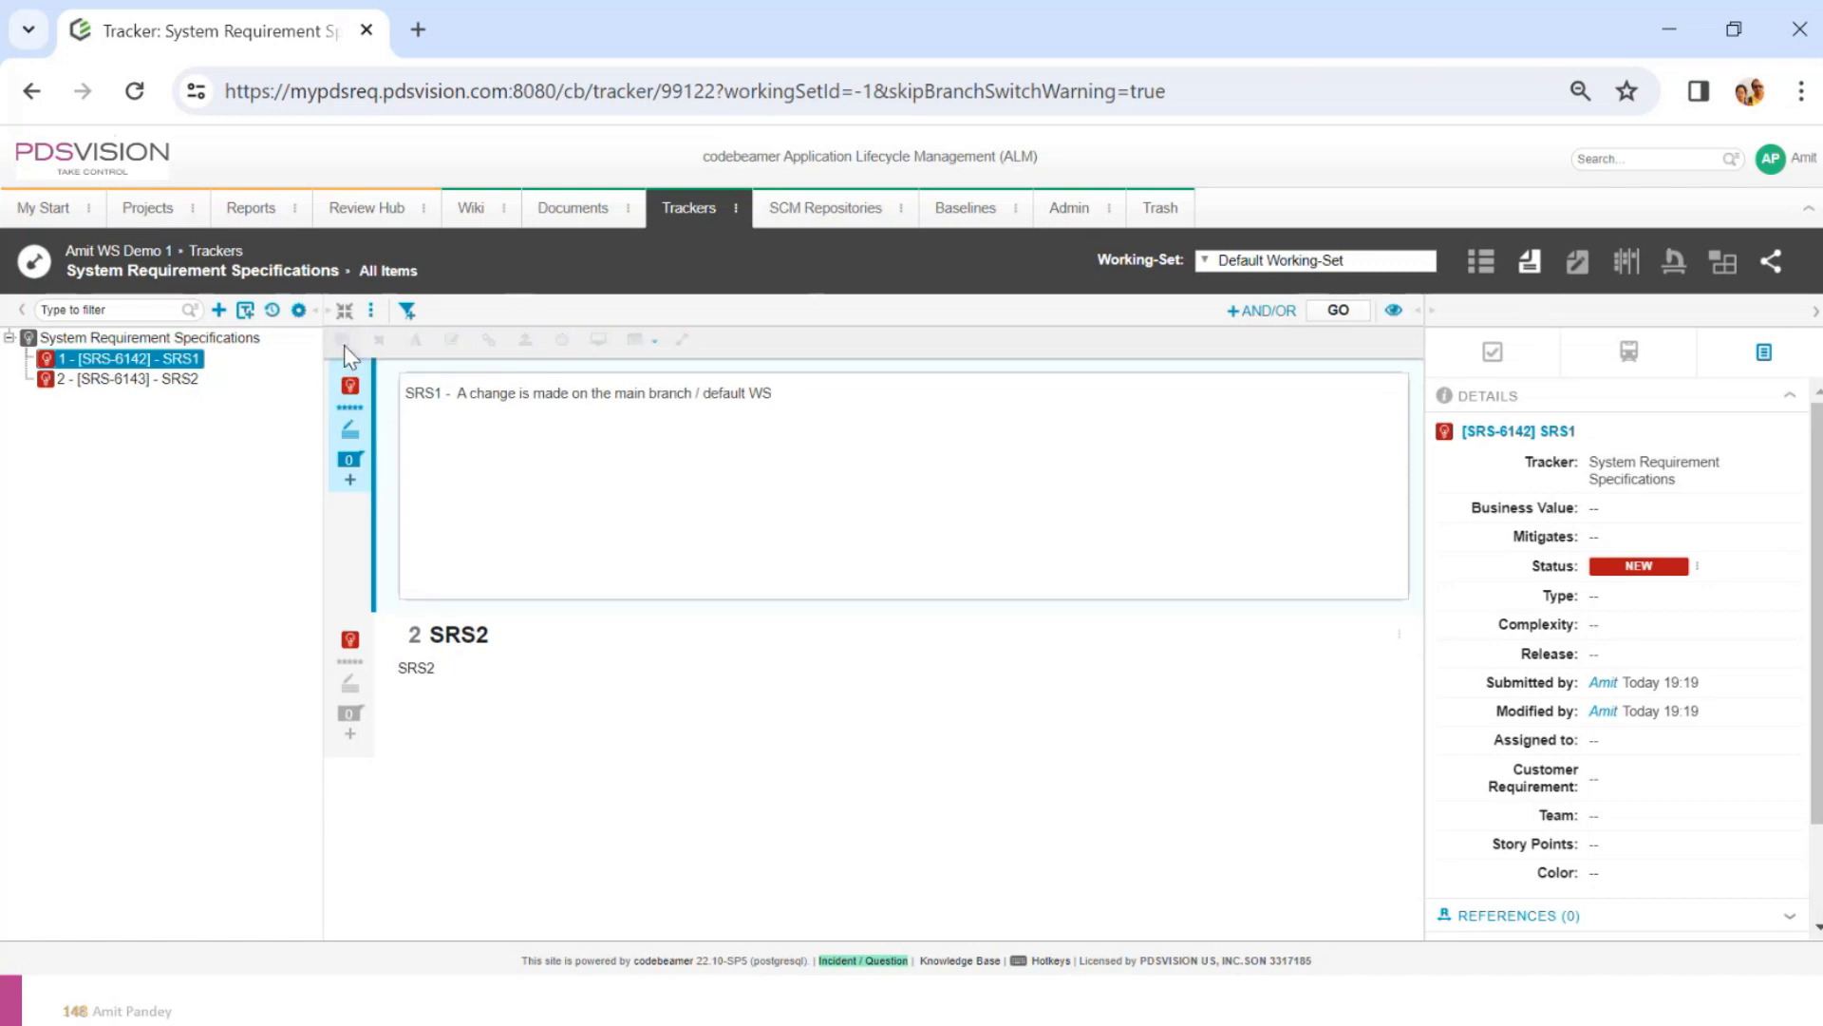
pyautogui.click(1205, 261)
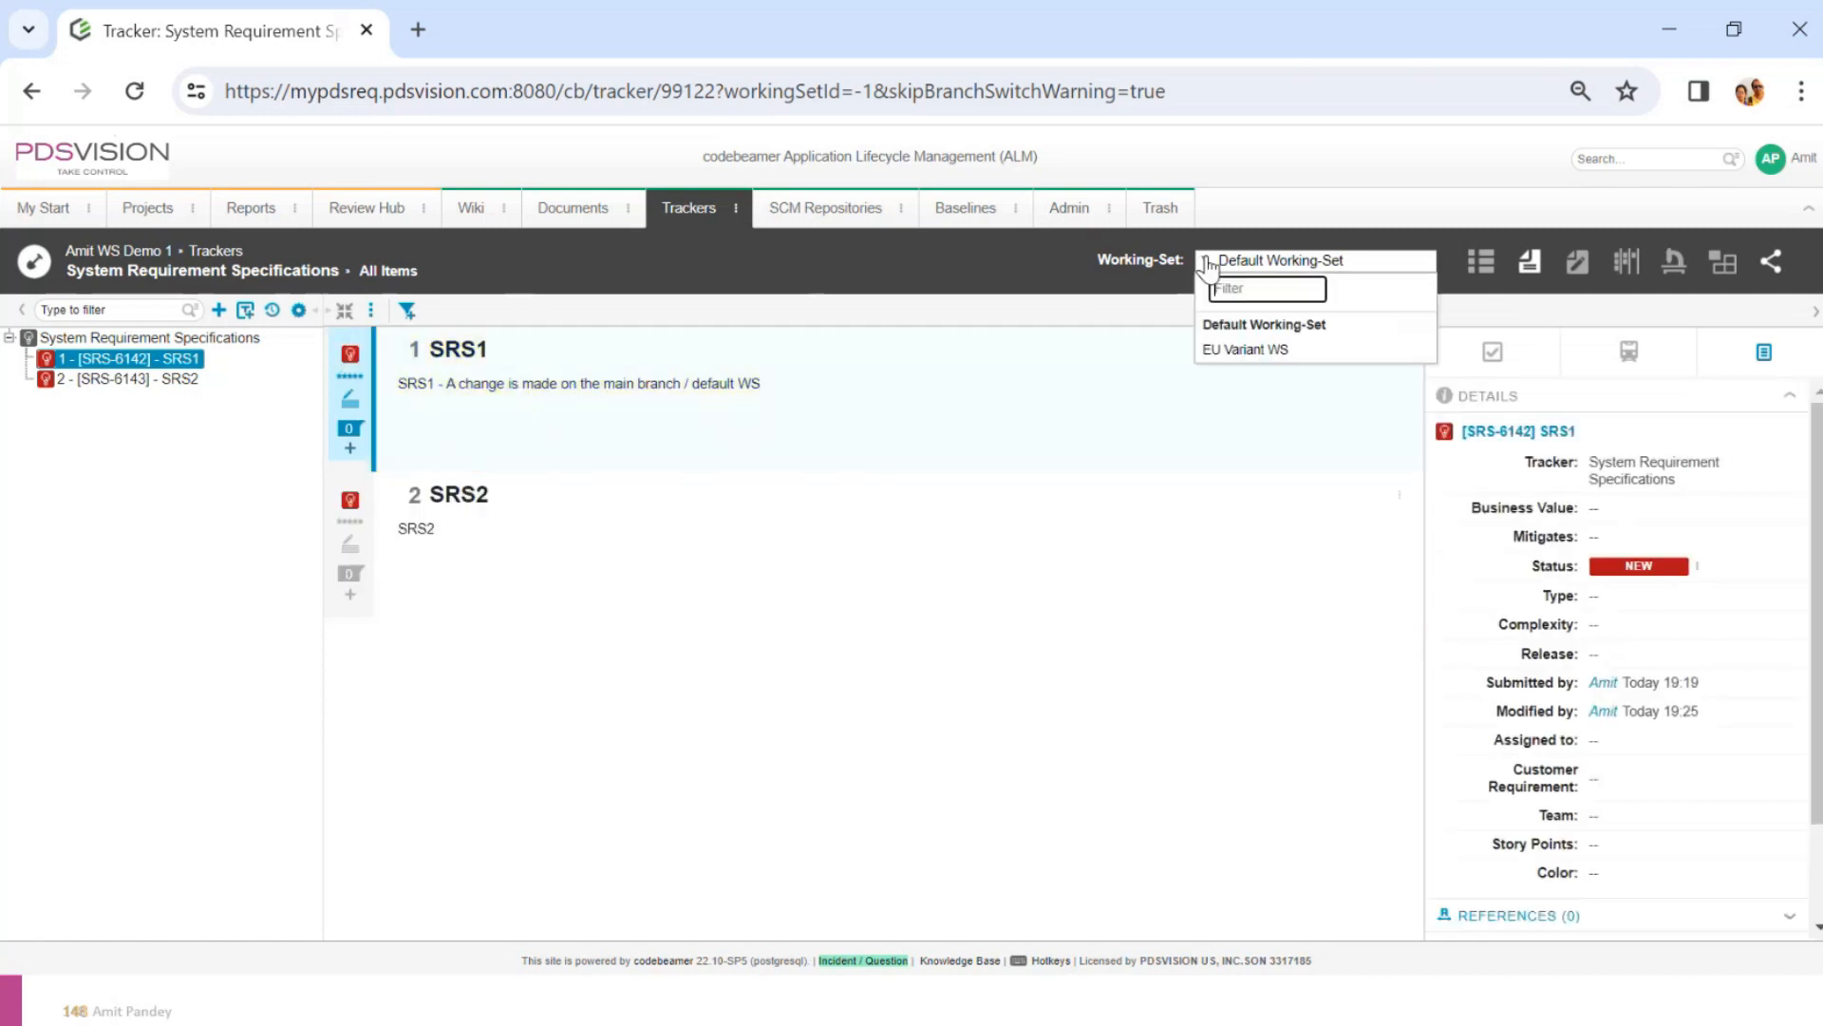
pyautogui.click(1236, 350)
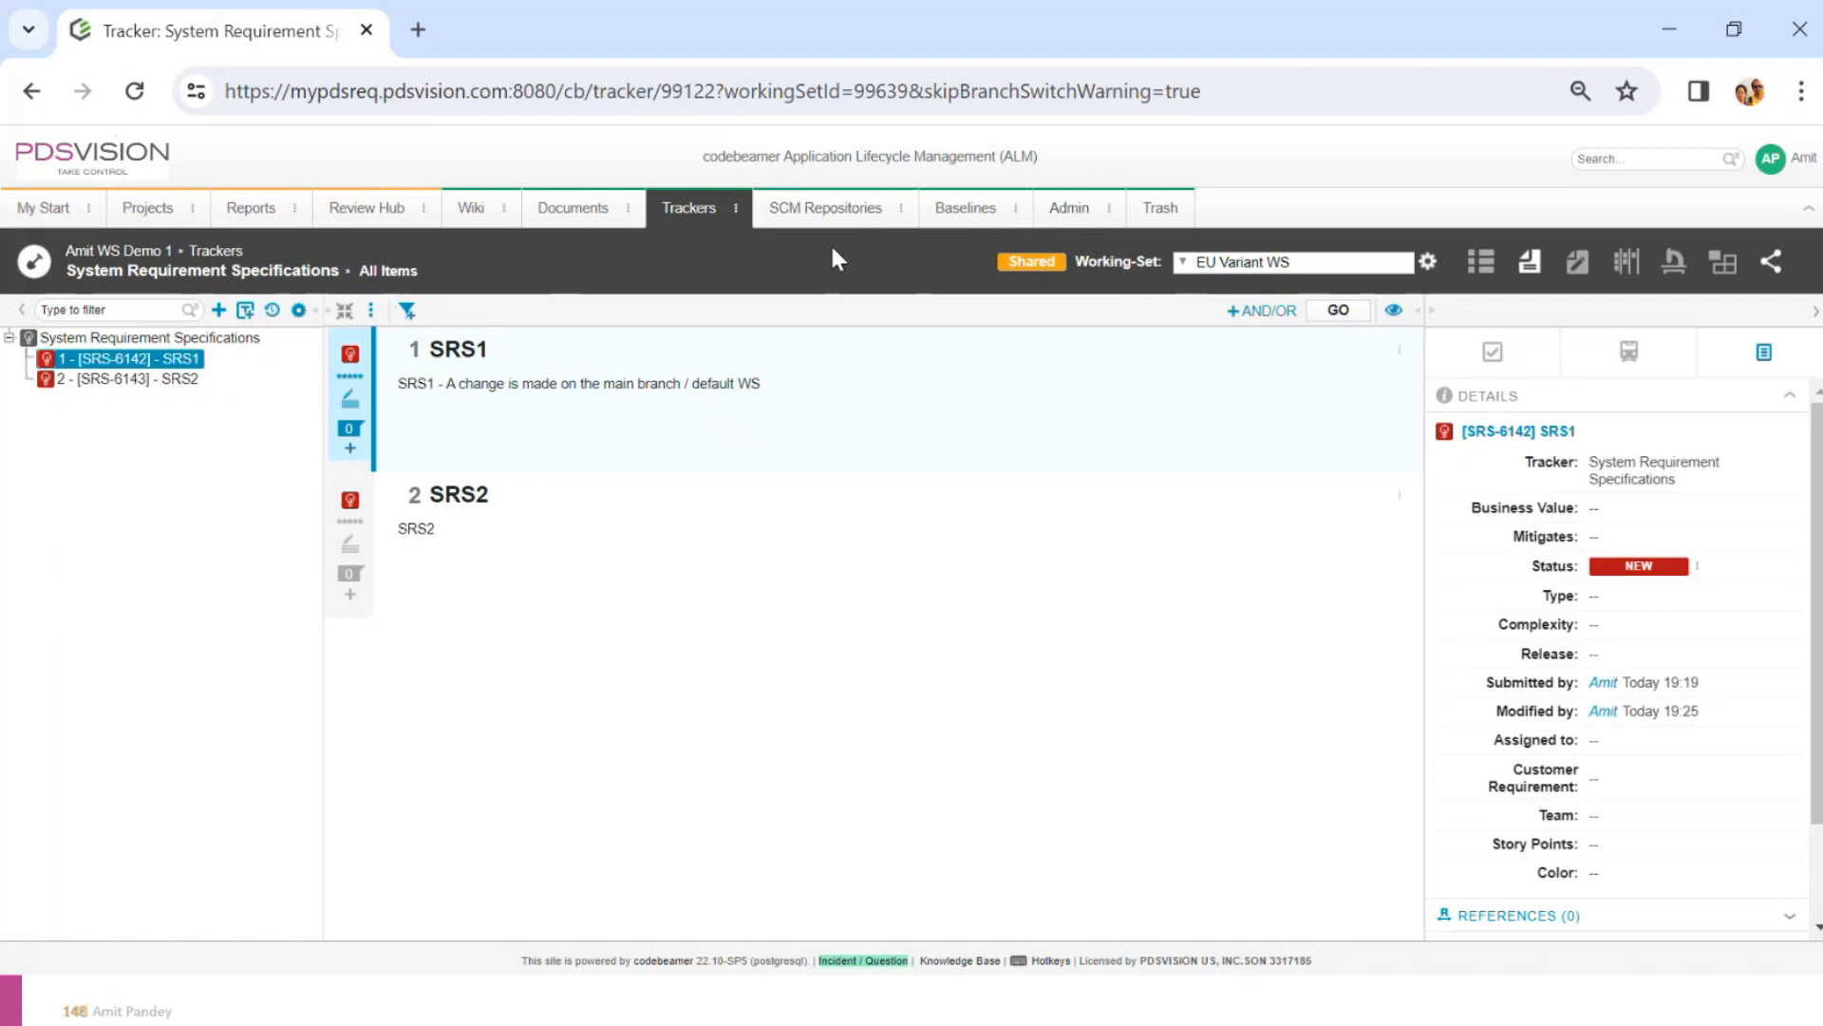
# In the Customer Requirement Specifications tracker on EU Variant WS, set CRS2's description to "CRS2 A change is made on the EU Varaint" and save it
pyautogui.click(689, 207)
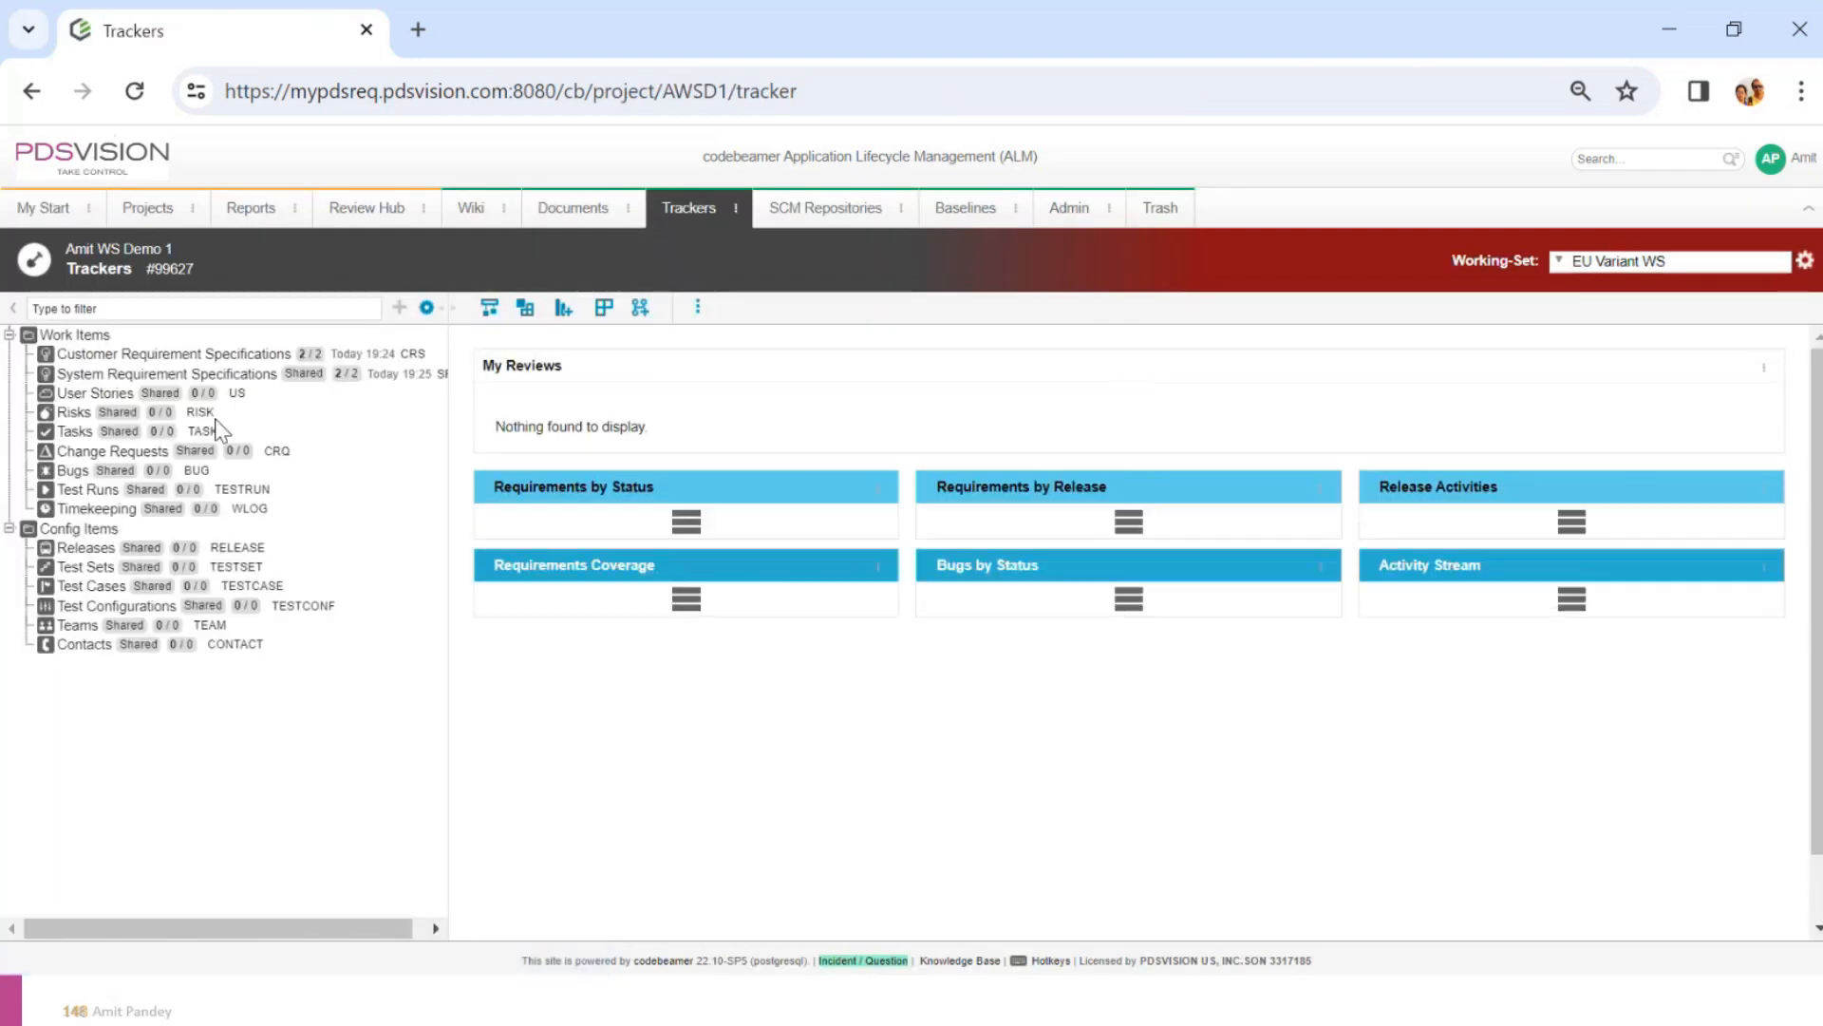
pyautogui.click(237, 353)
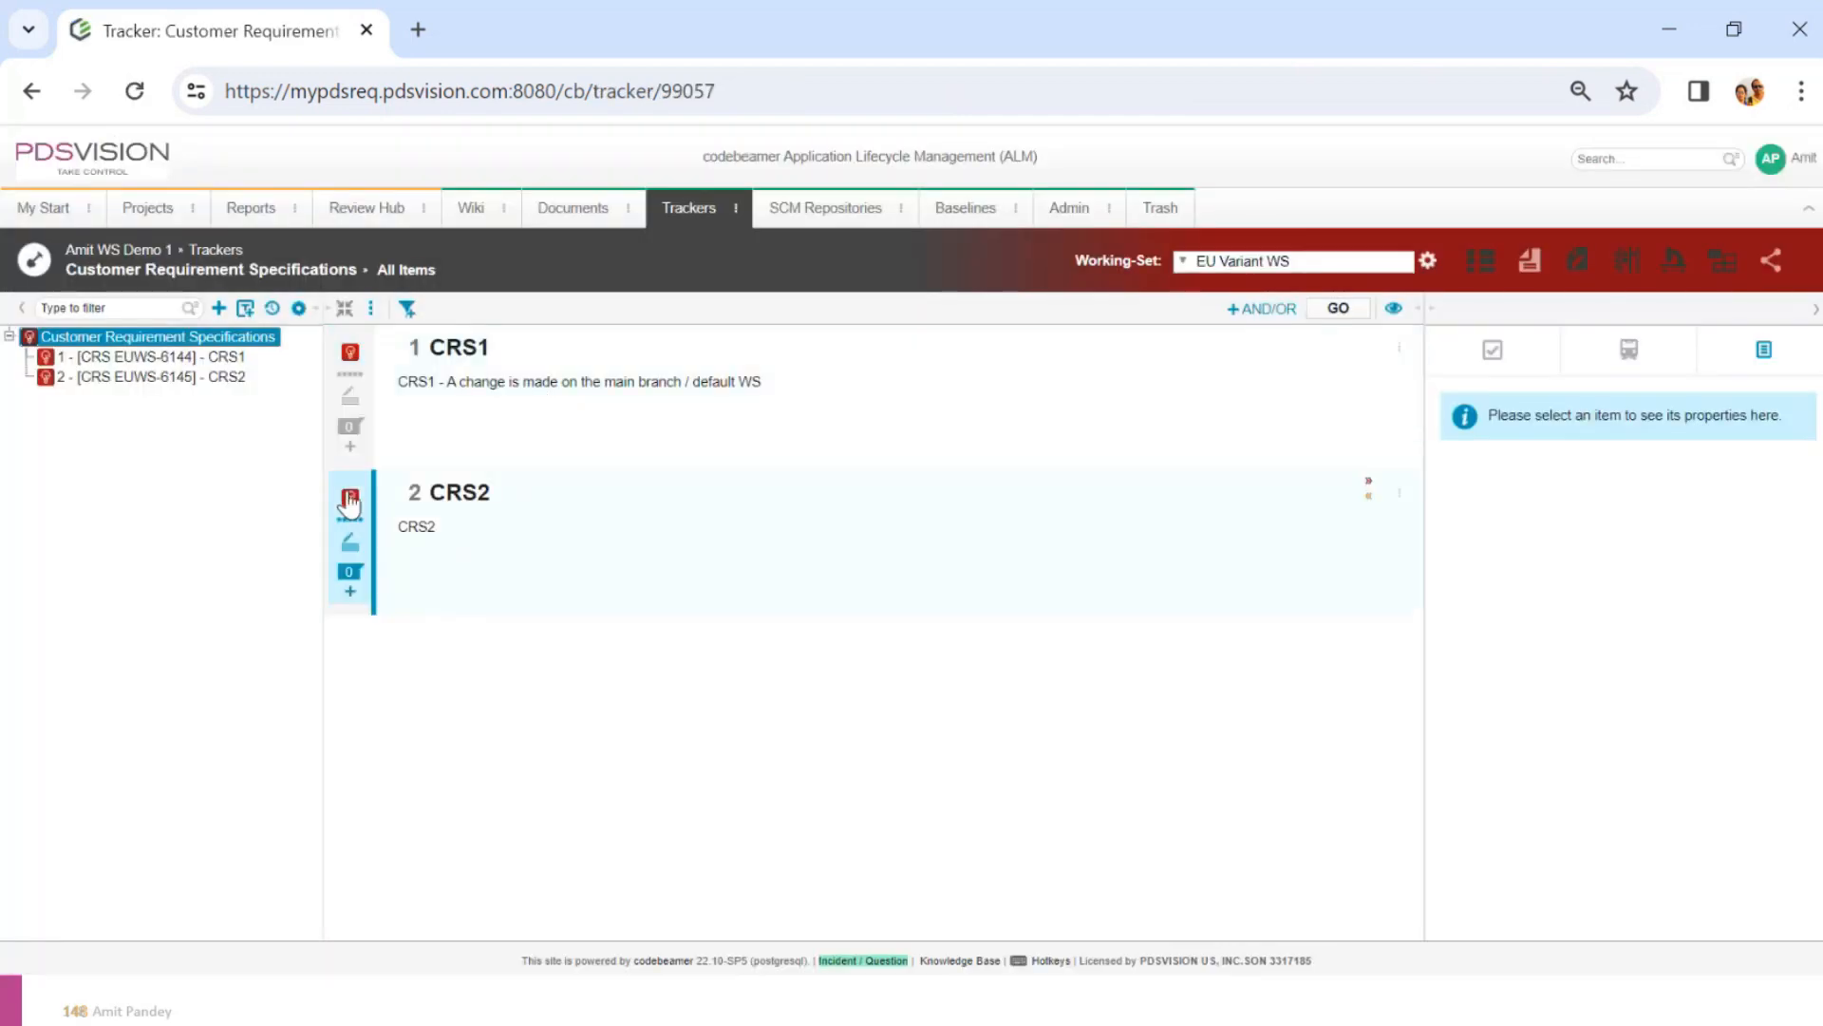
pyautogui.moveTo(351, 545)
pyautogui.click(350, 544)
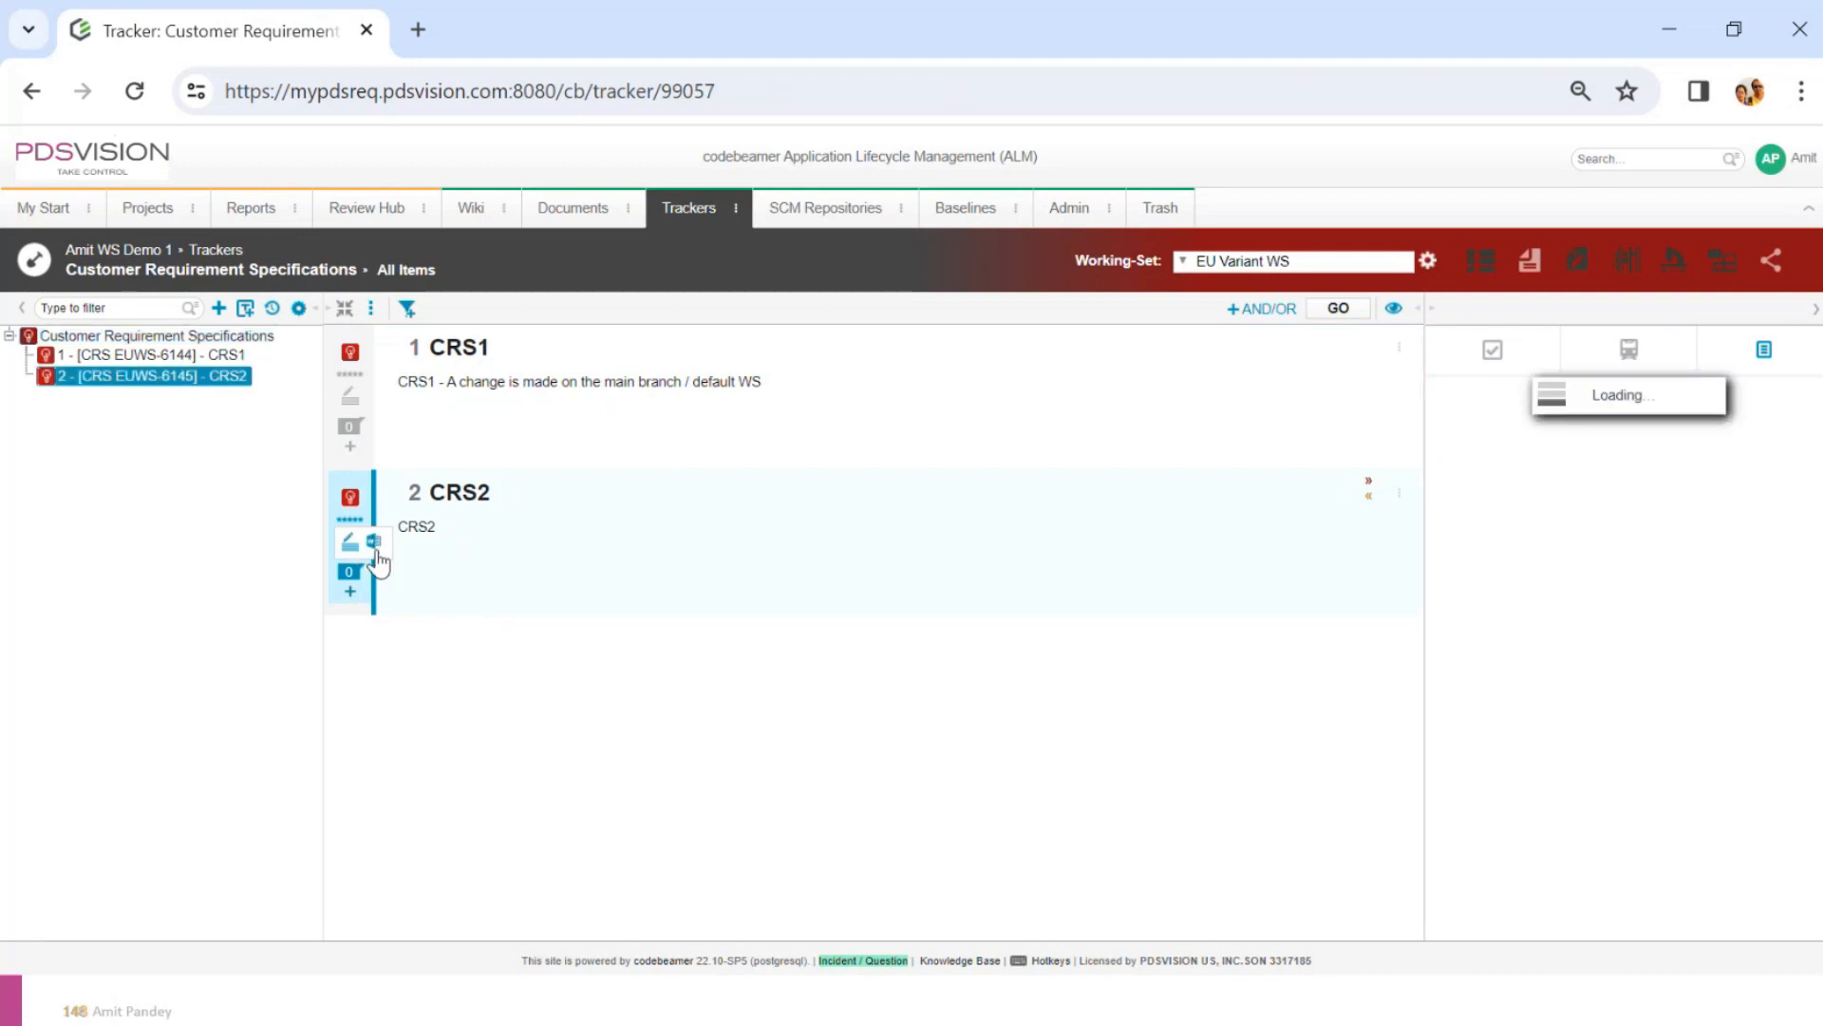
pyautogui.hotkey('ctrl', 'v')
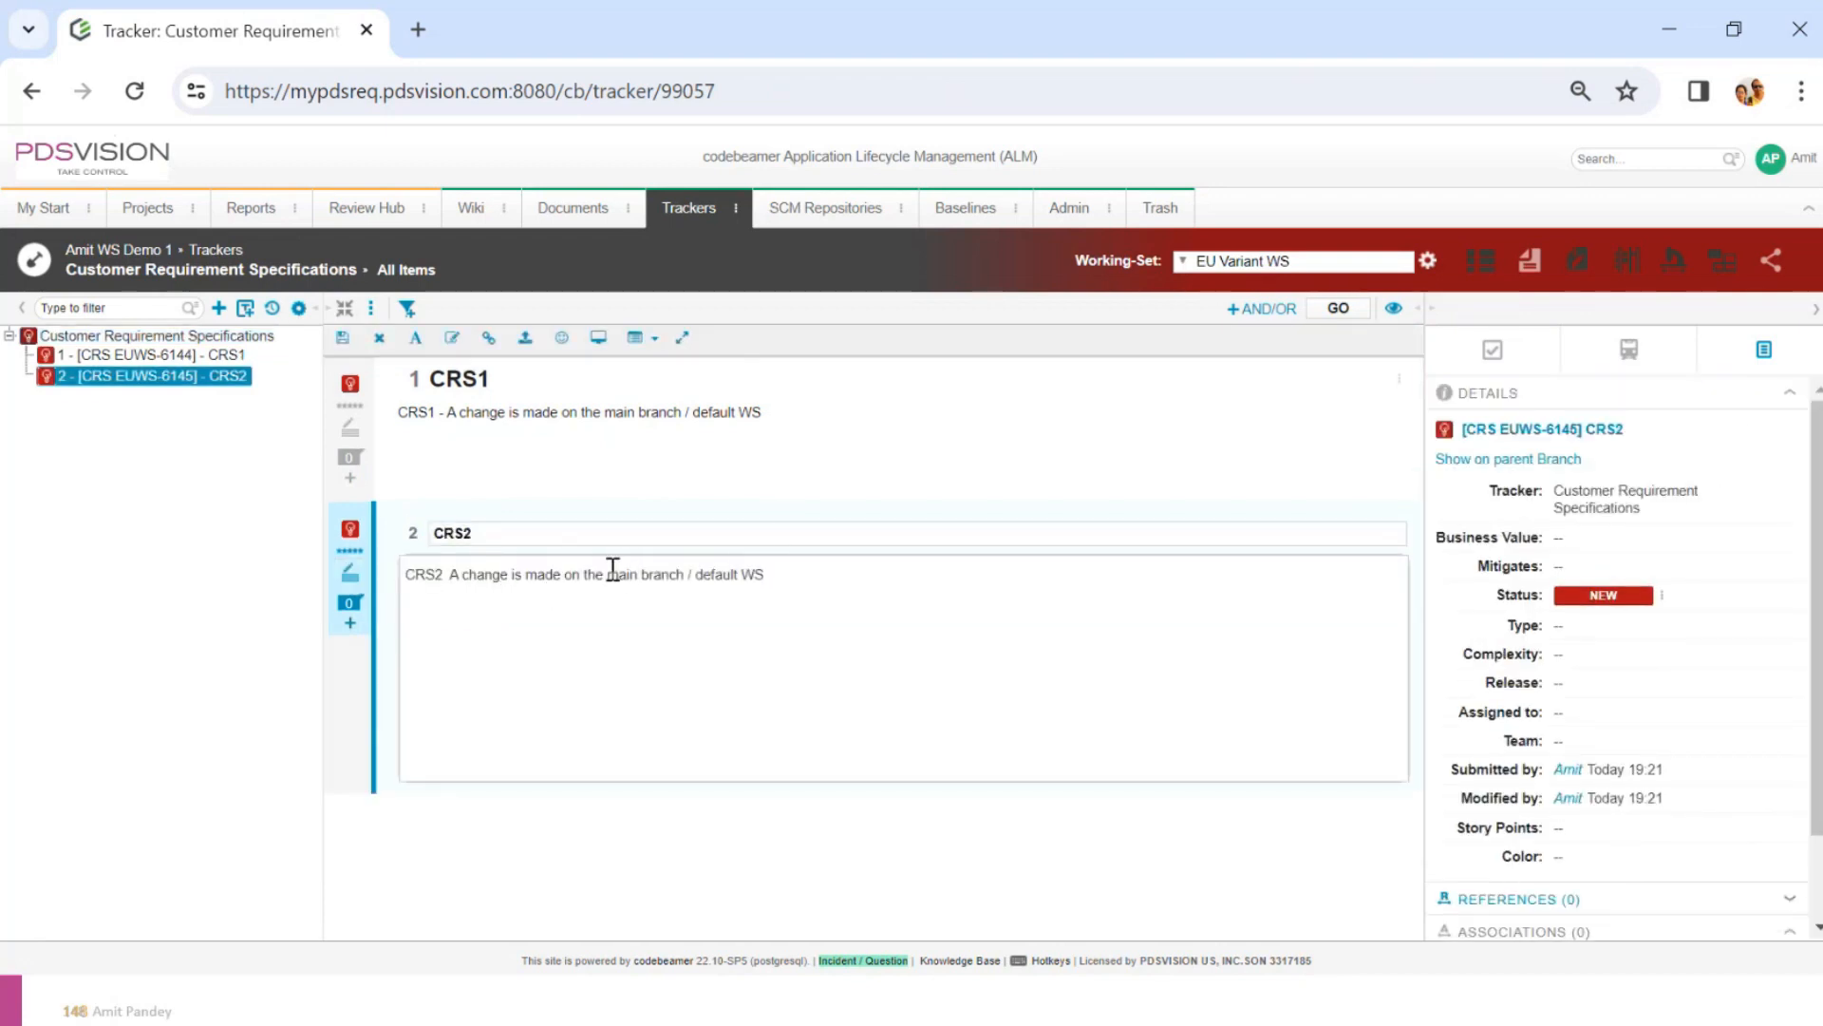
pyautogui.moveTo(608, 574); pyautogui.dragTo(881, 571)
pyautogui.write('EU Var')
pyautogui.click(343, 338)
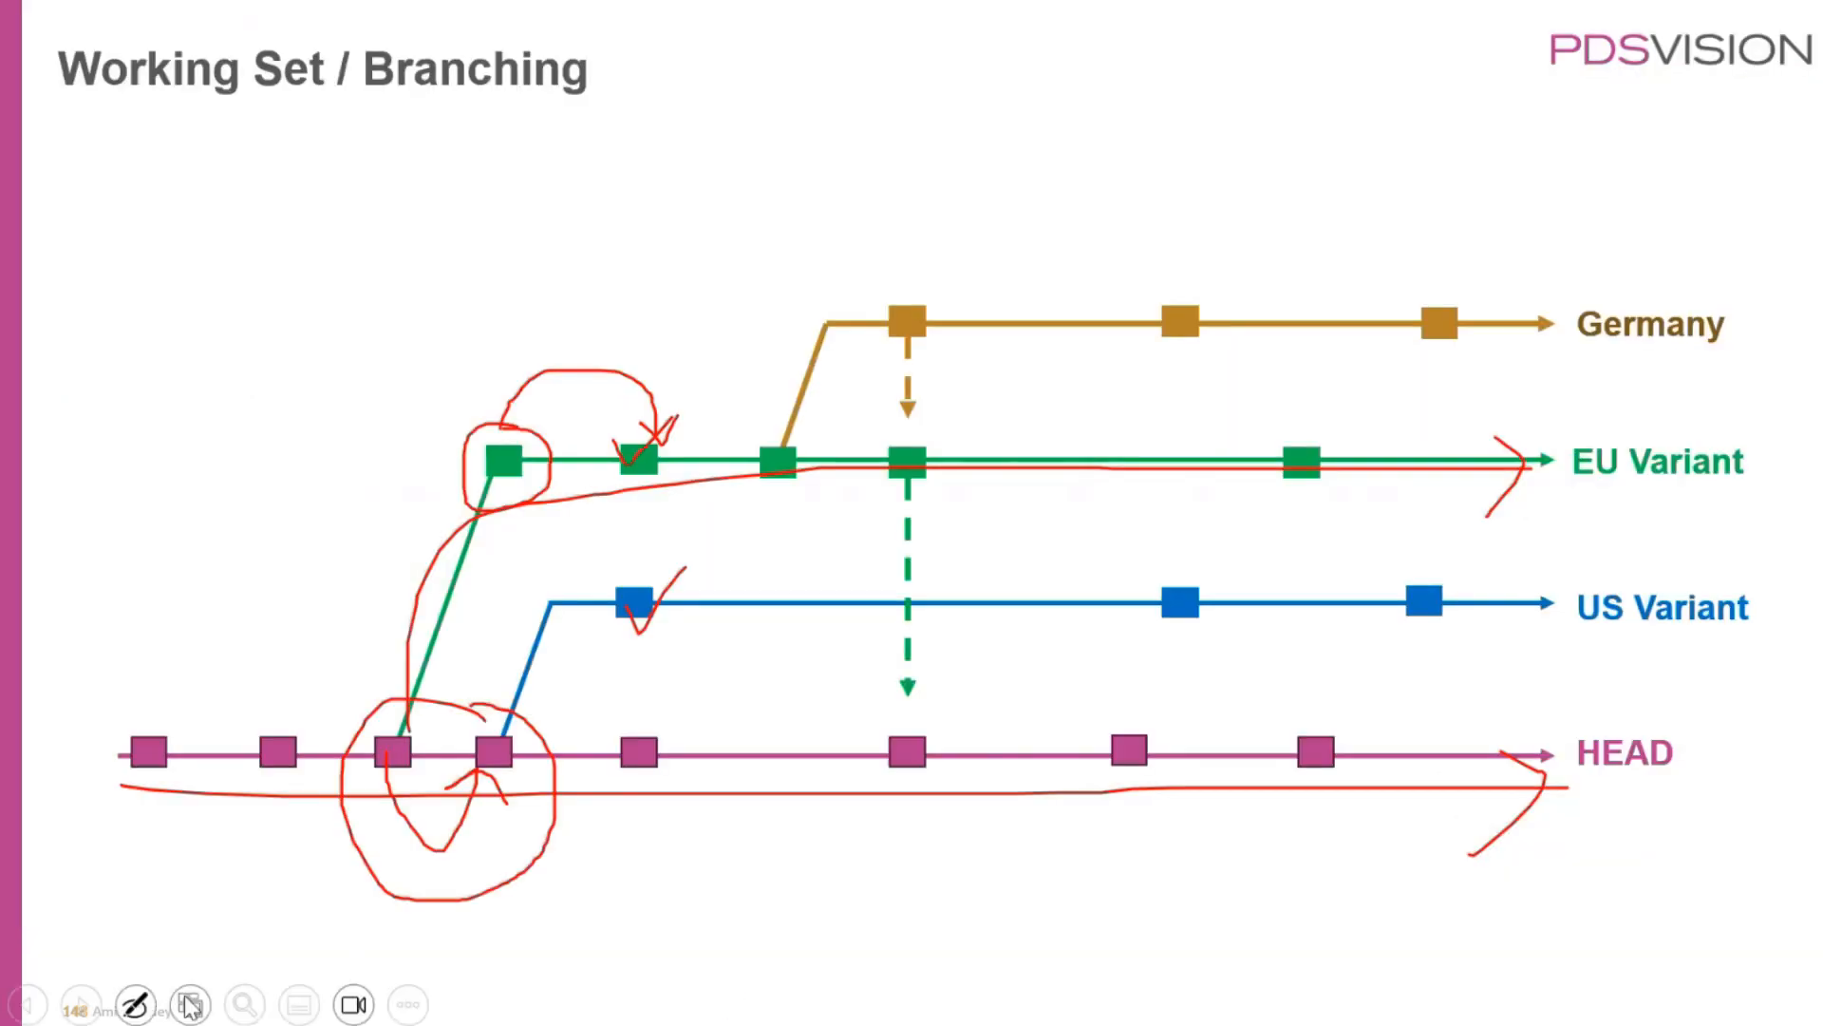
pyautogui.click(139, 999)
pyautogui.click(128, 901)
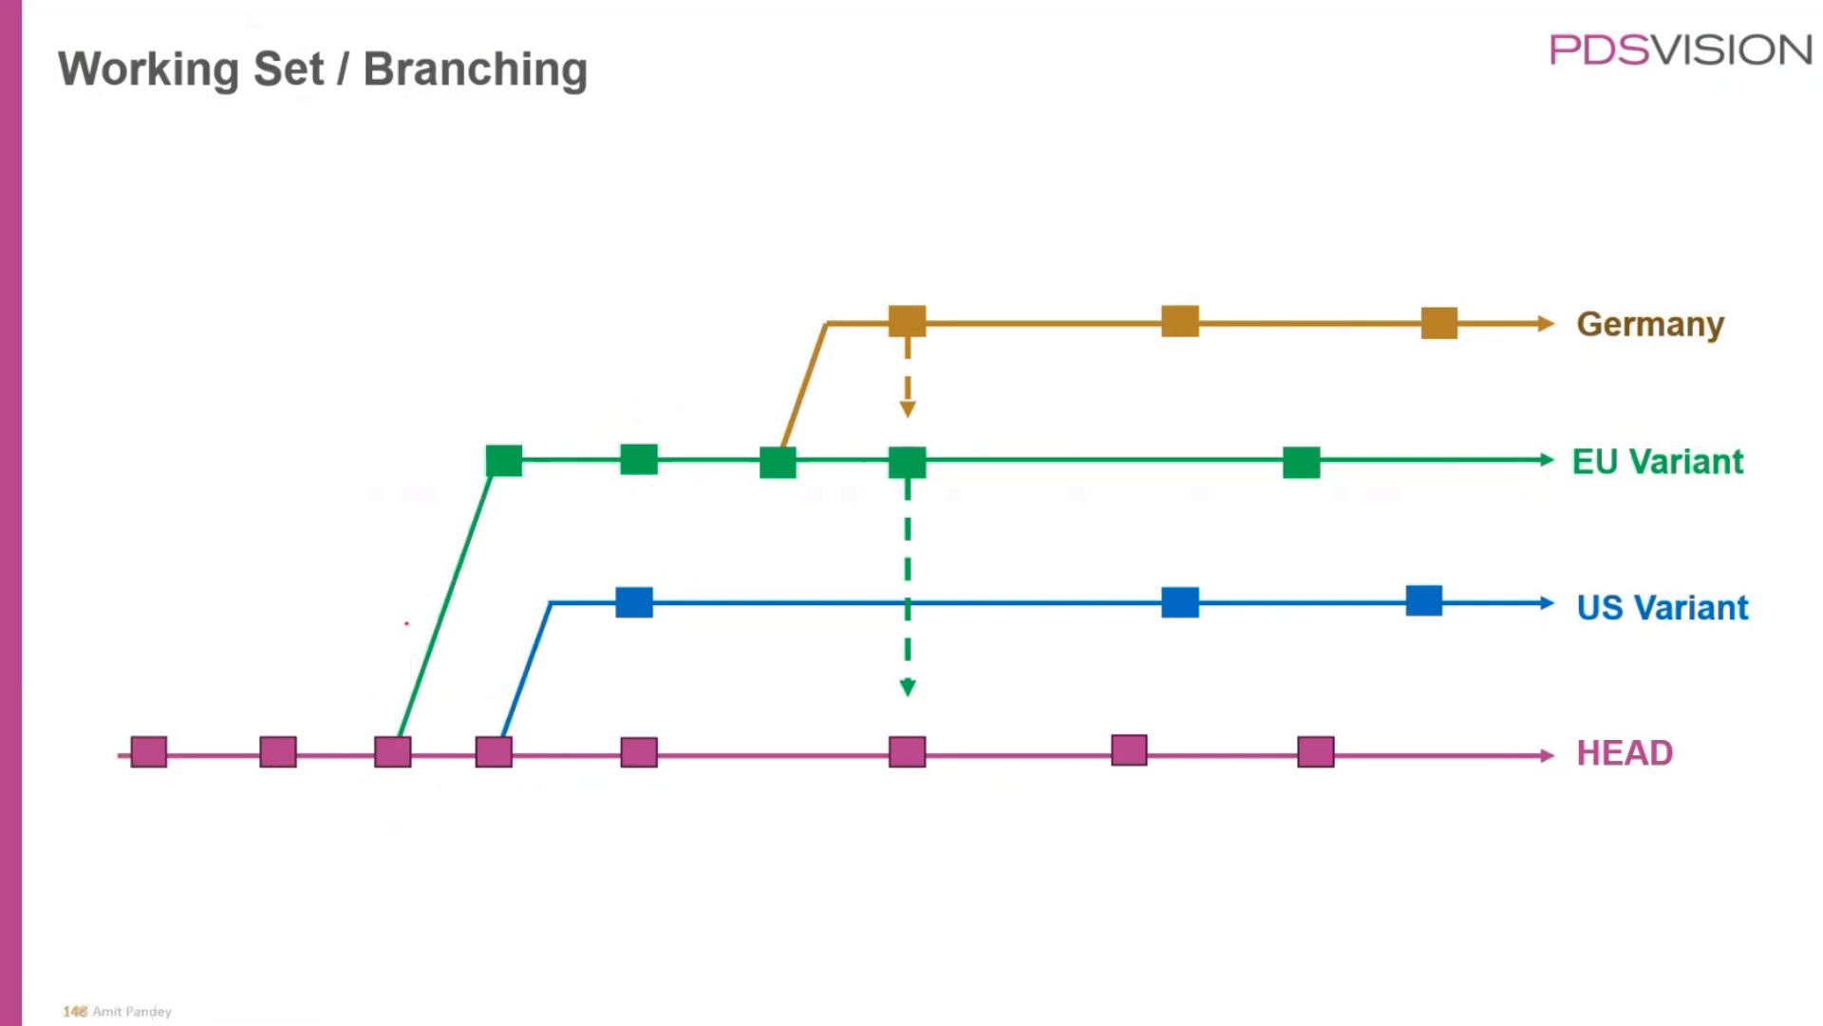
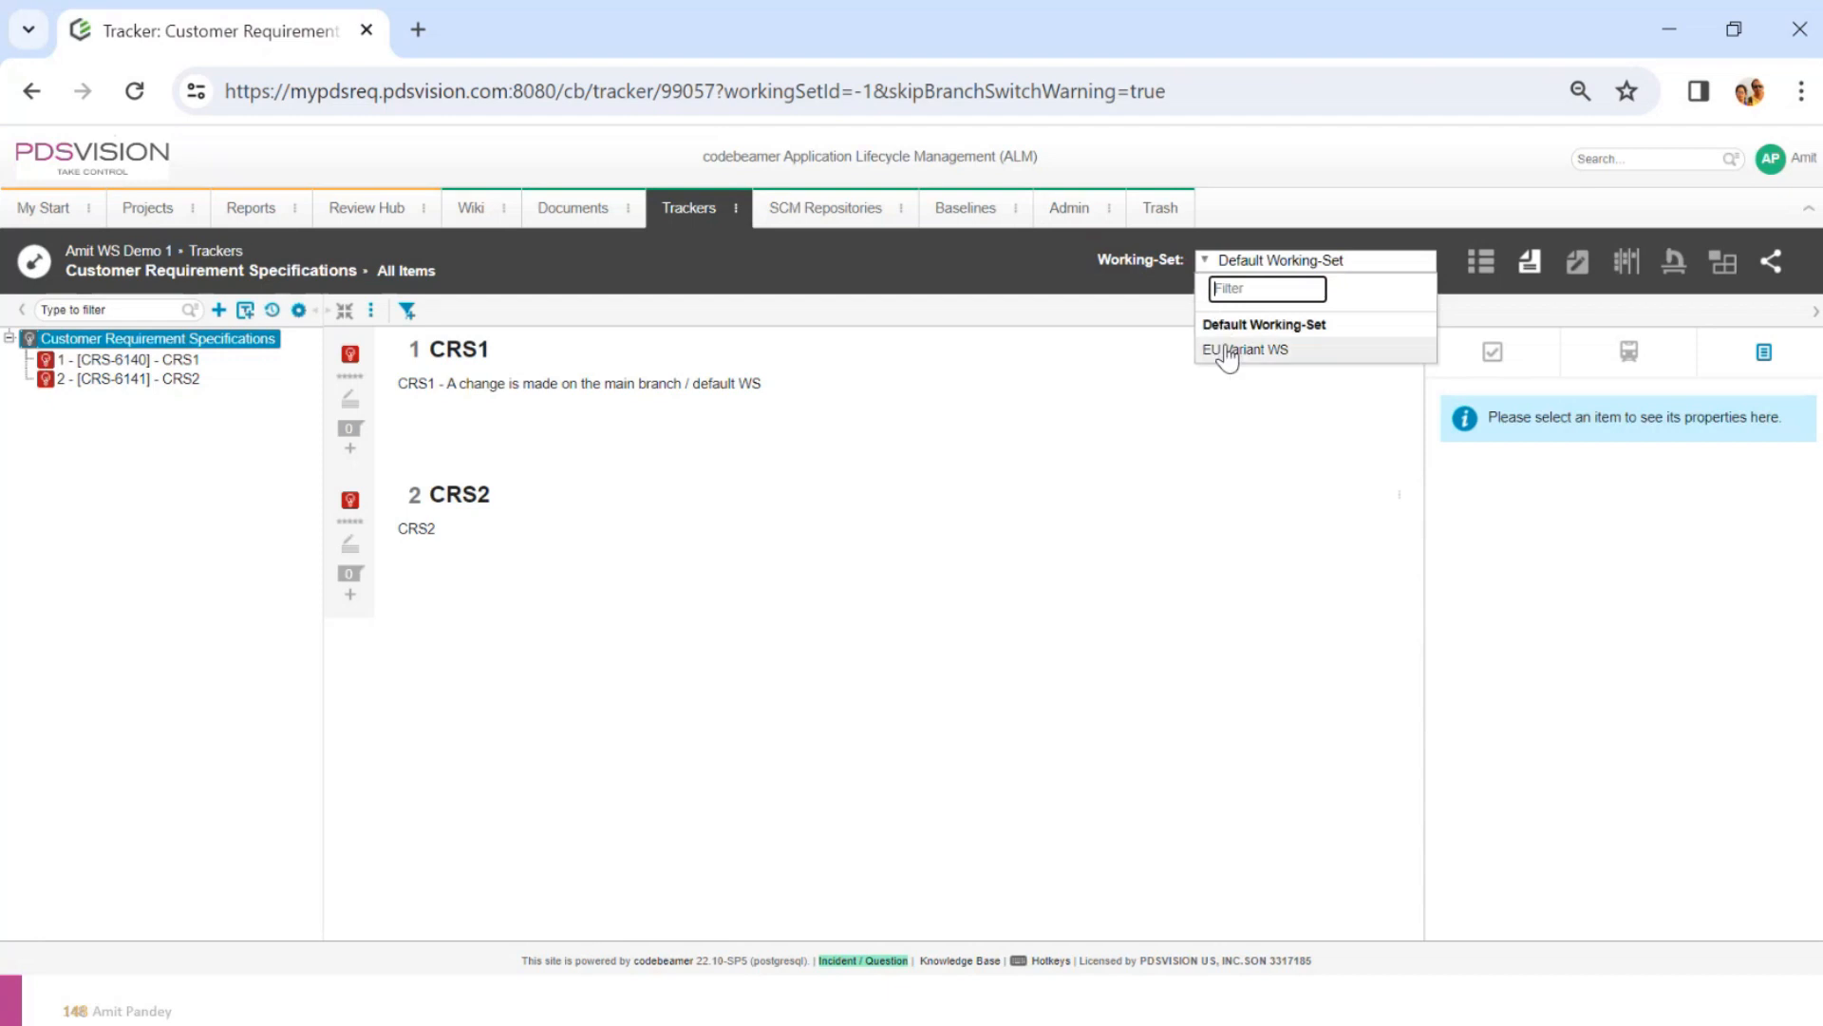
# Switch to EU Variant WS, open the differences for CRS2, and compare its description with the Default Working-Set one
pyautogui.click(1225, 349)
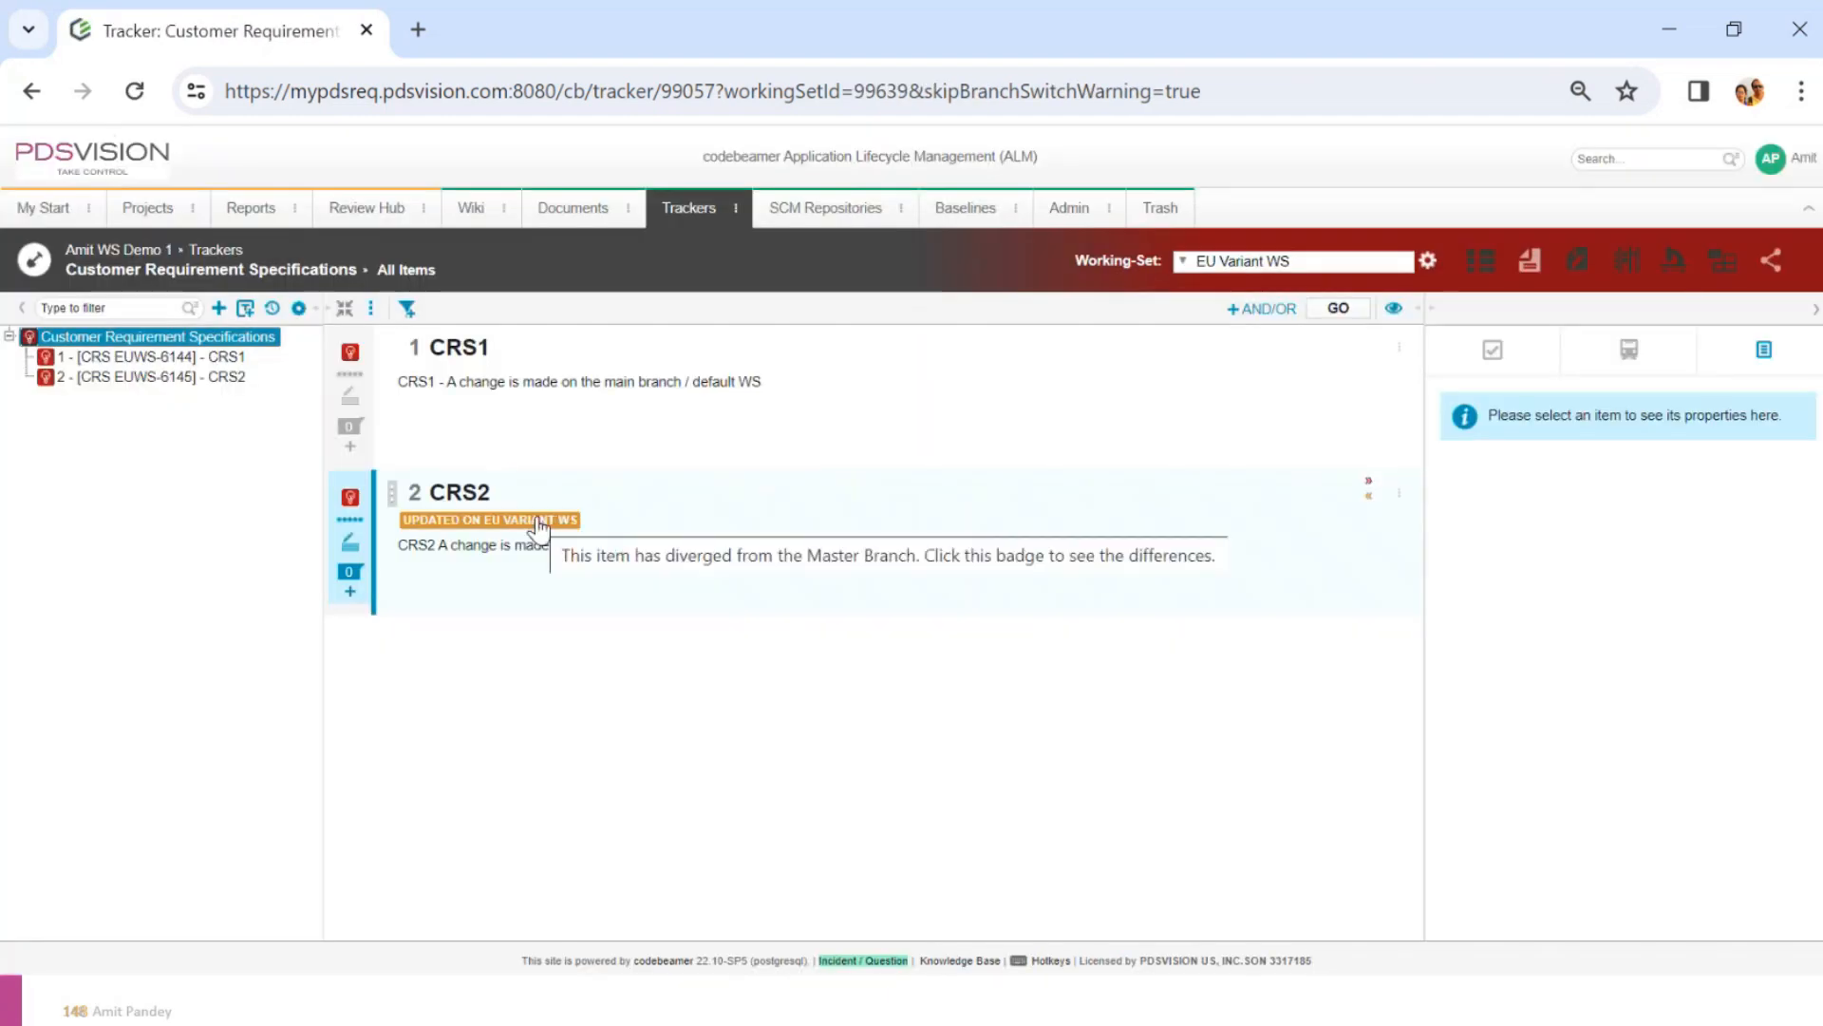
pyautogui.click(537, 521)
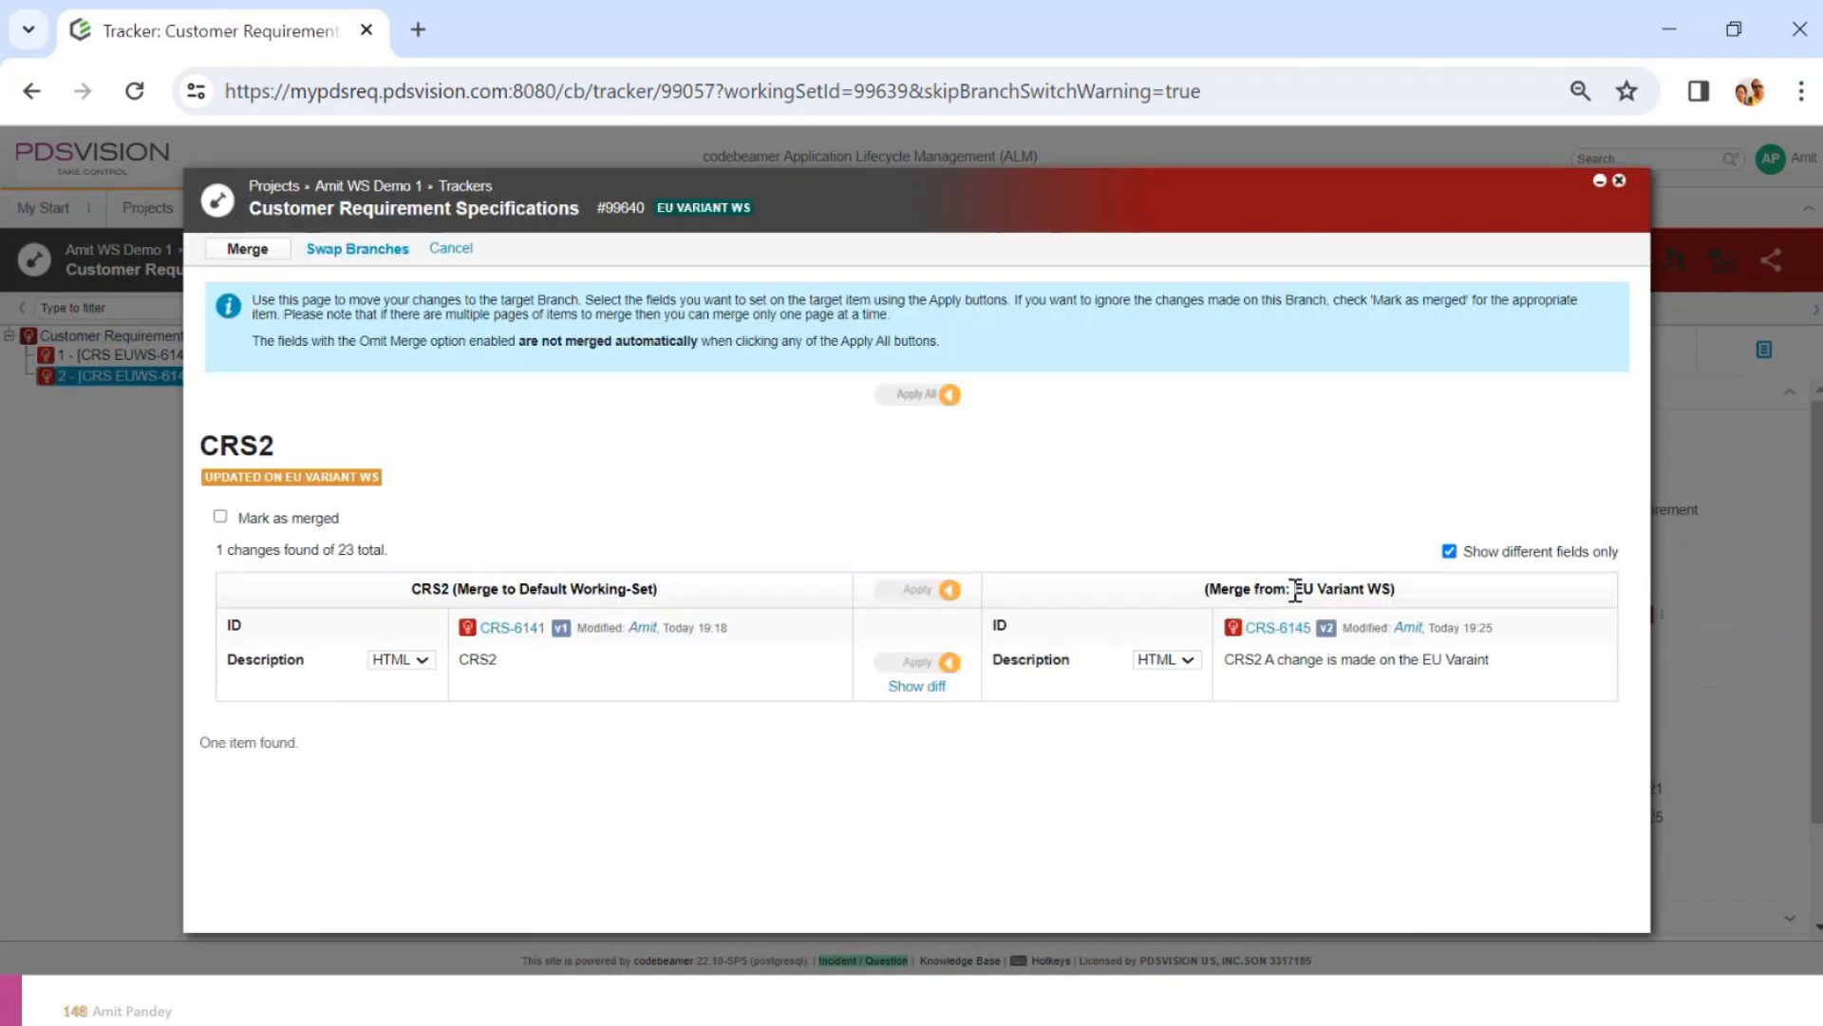
pyautogui.moveTo(1293, 588); pyautogui.dragTo(1393, 588)
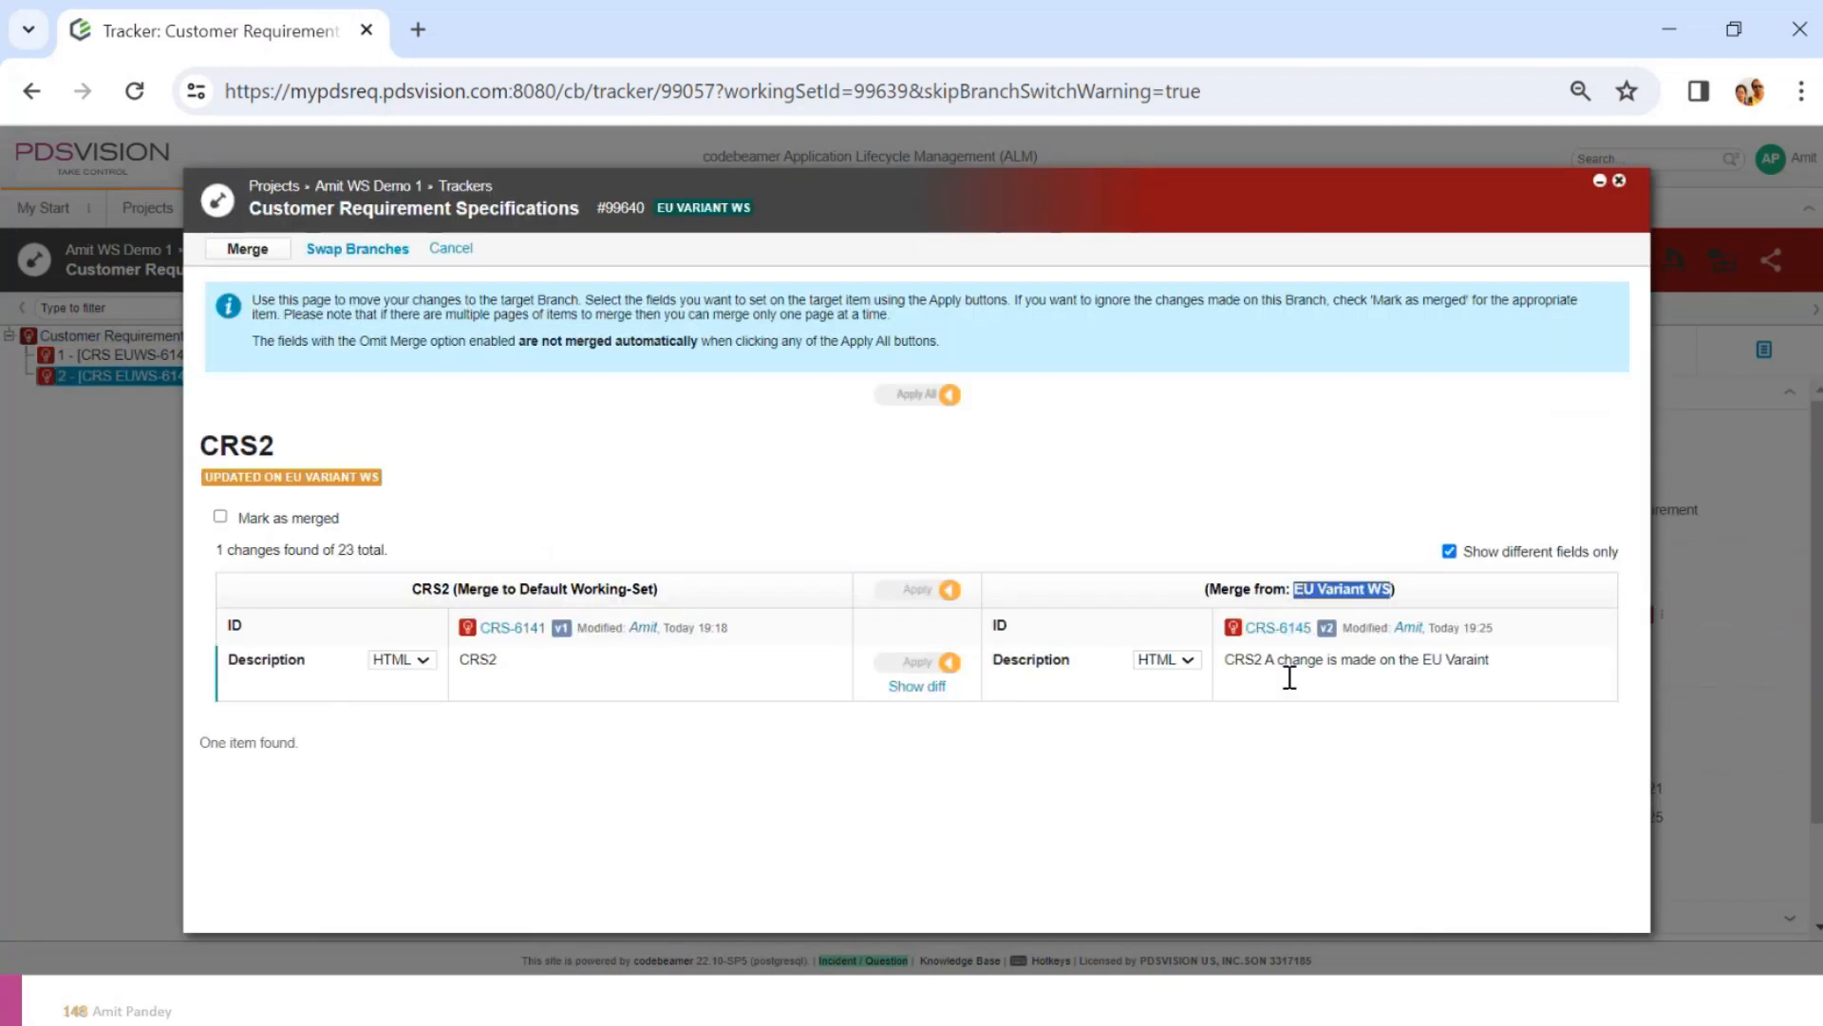
pyautogui.moveTo(1225, 659); pyautogui.dragTo(1486, 659)
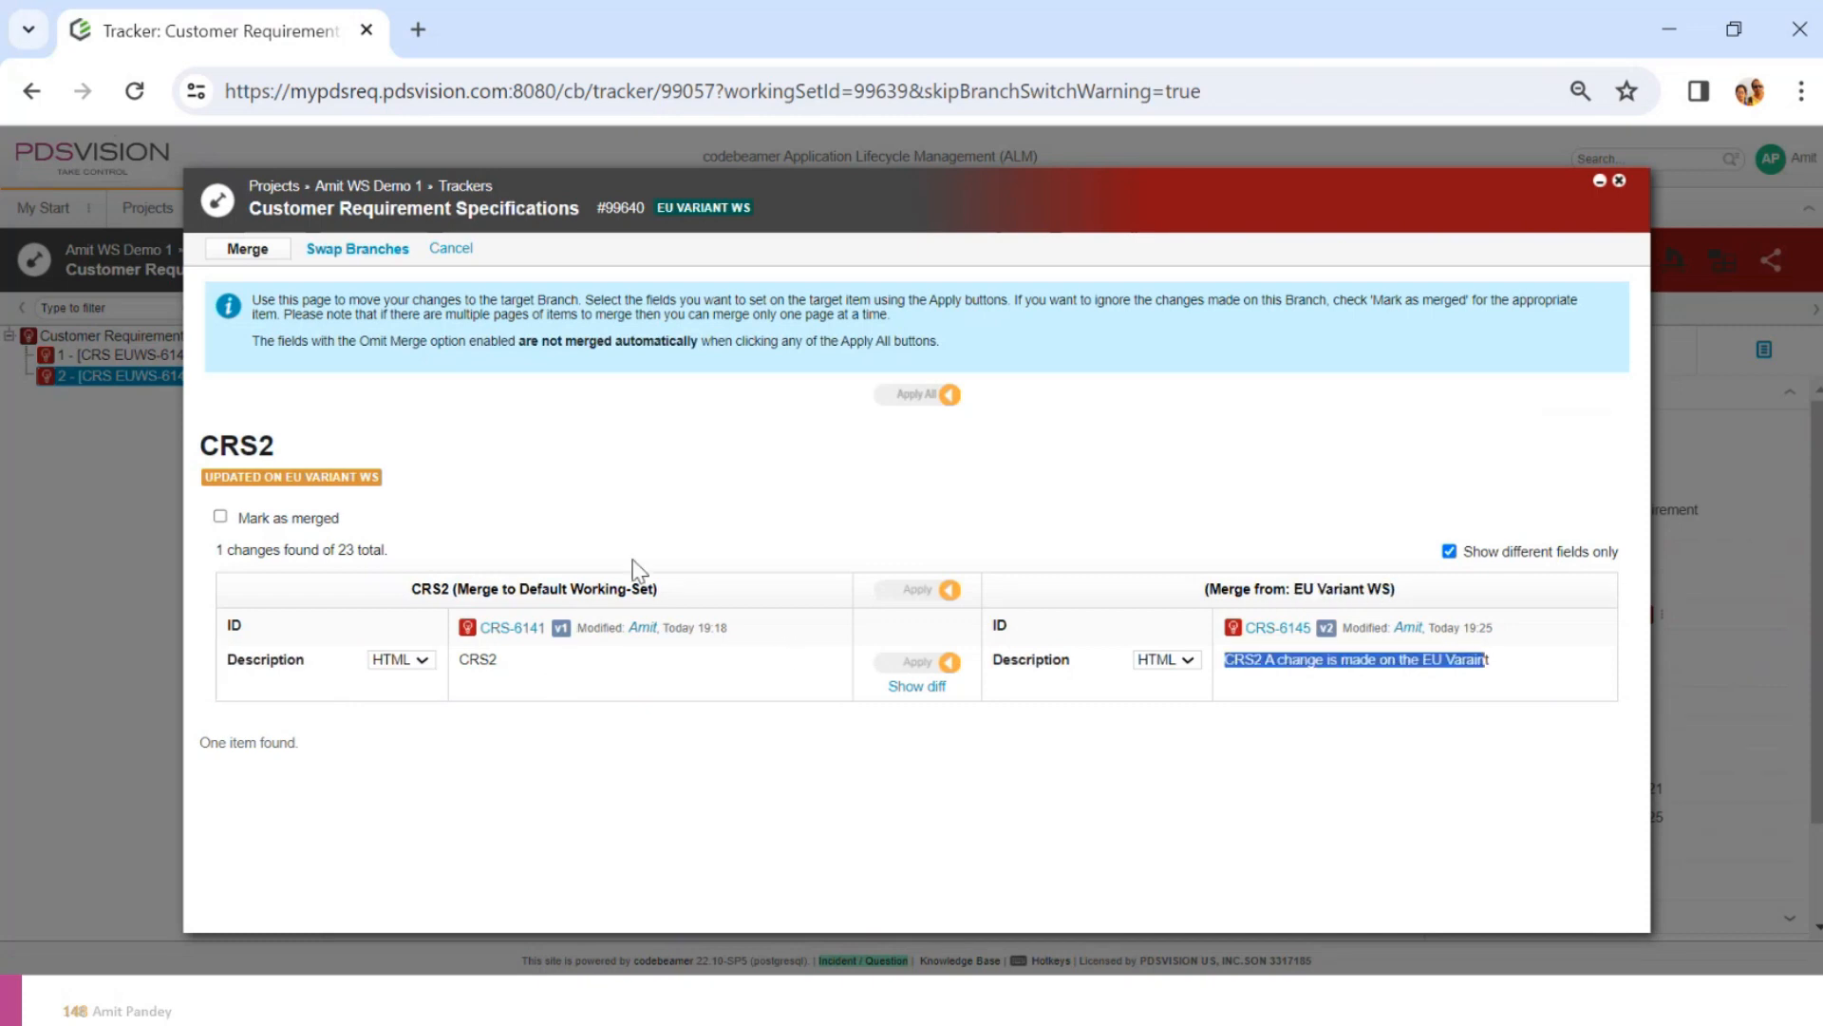
# Apply the EU Variant WS description to CRS2, merge it into the Default Working-Set, and view it there
pyautogui.click(904, 665)
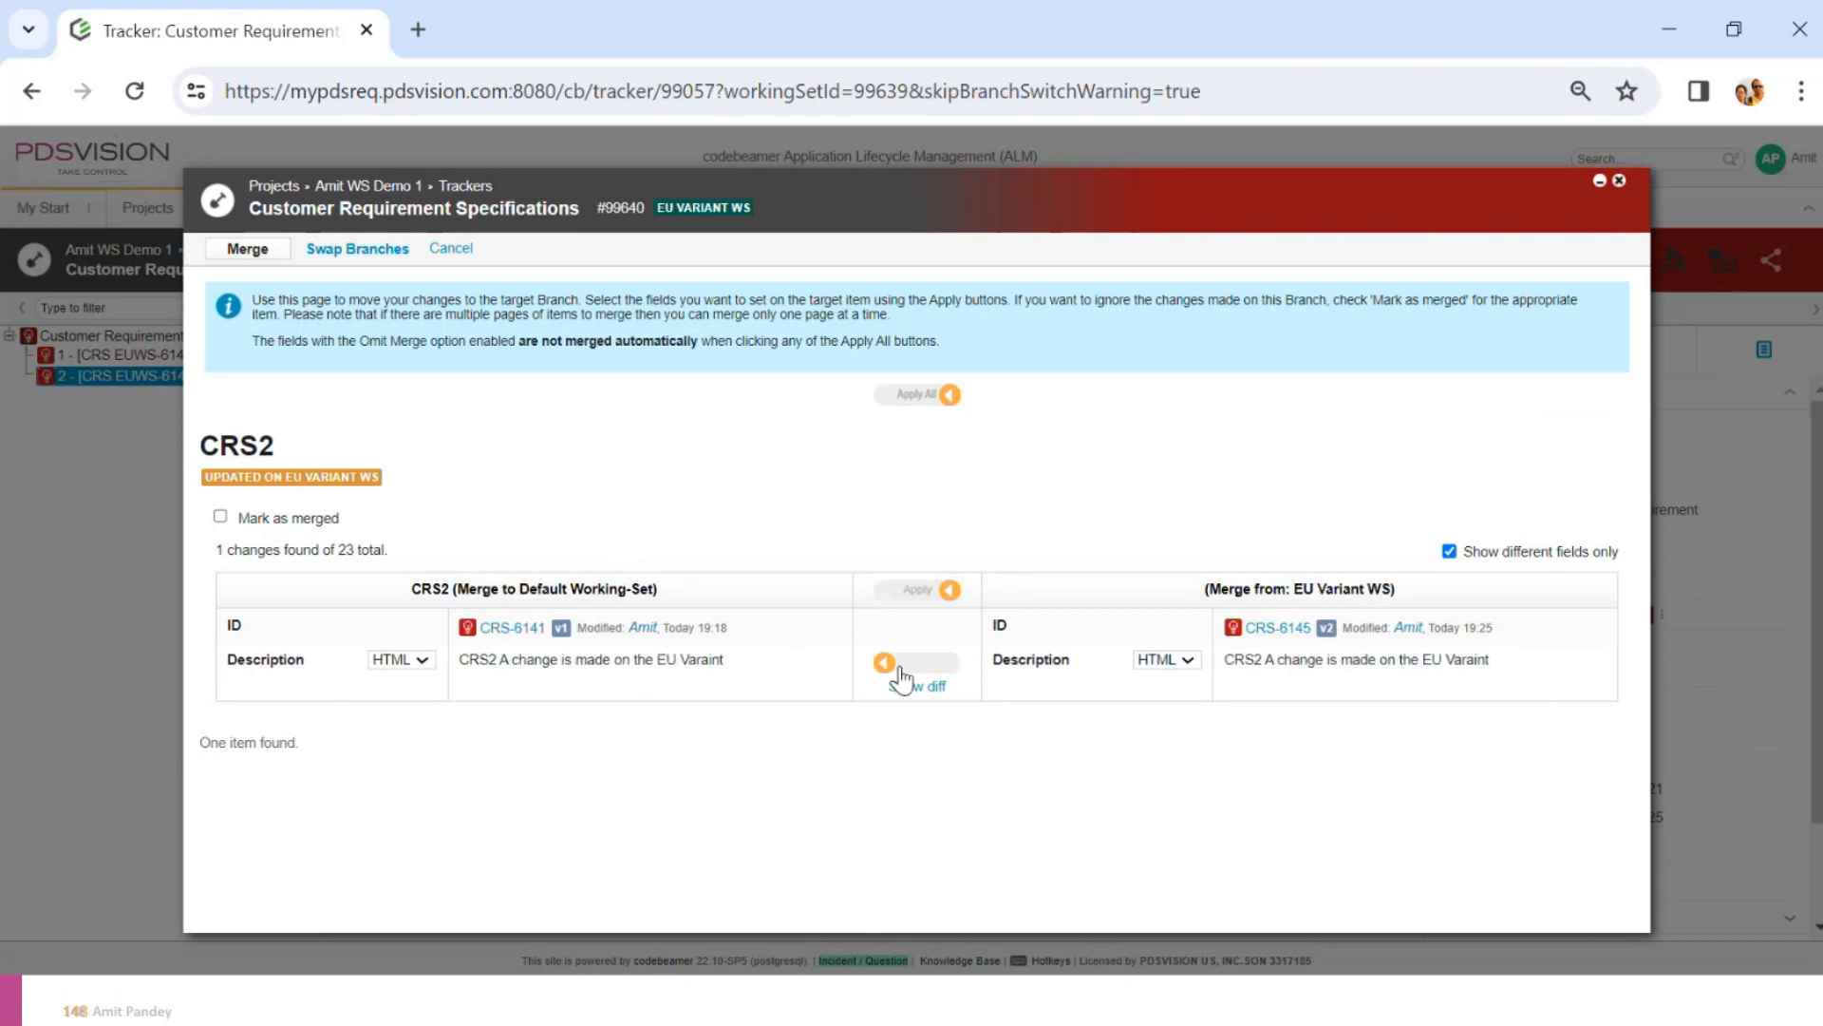
pyautogui.click(247, 249)
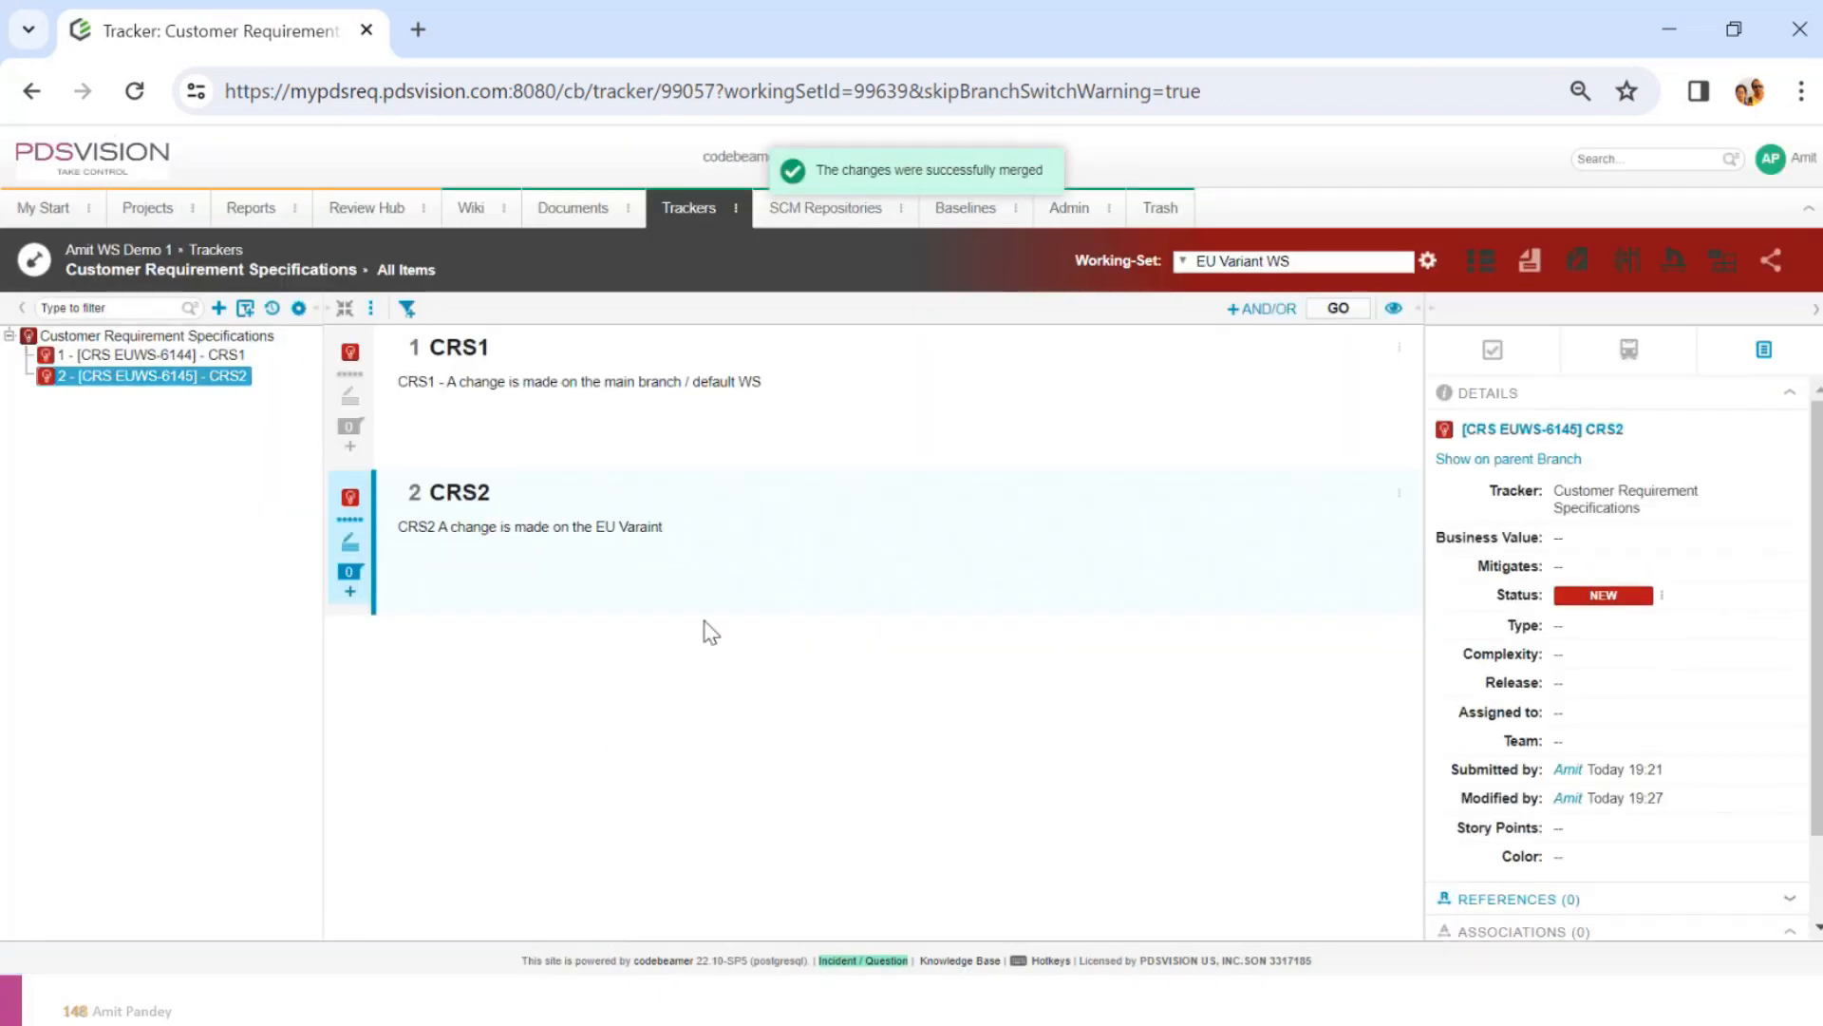
pyautogui.click(1189, 268)
pyautogui.click(1229, 328)
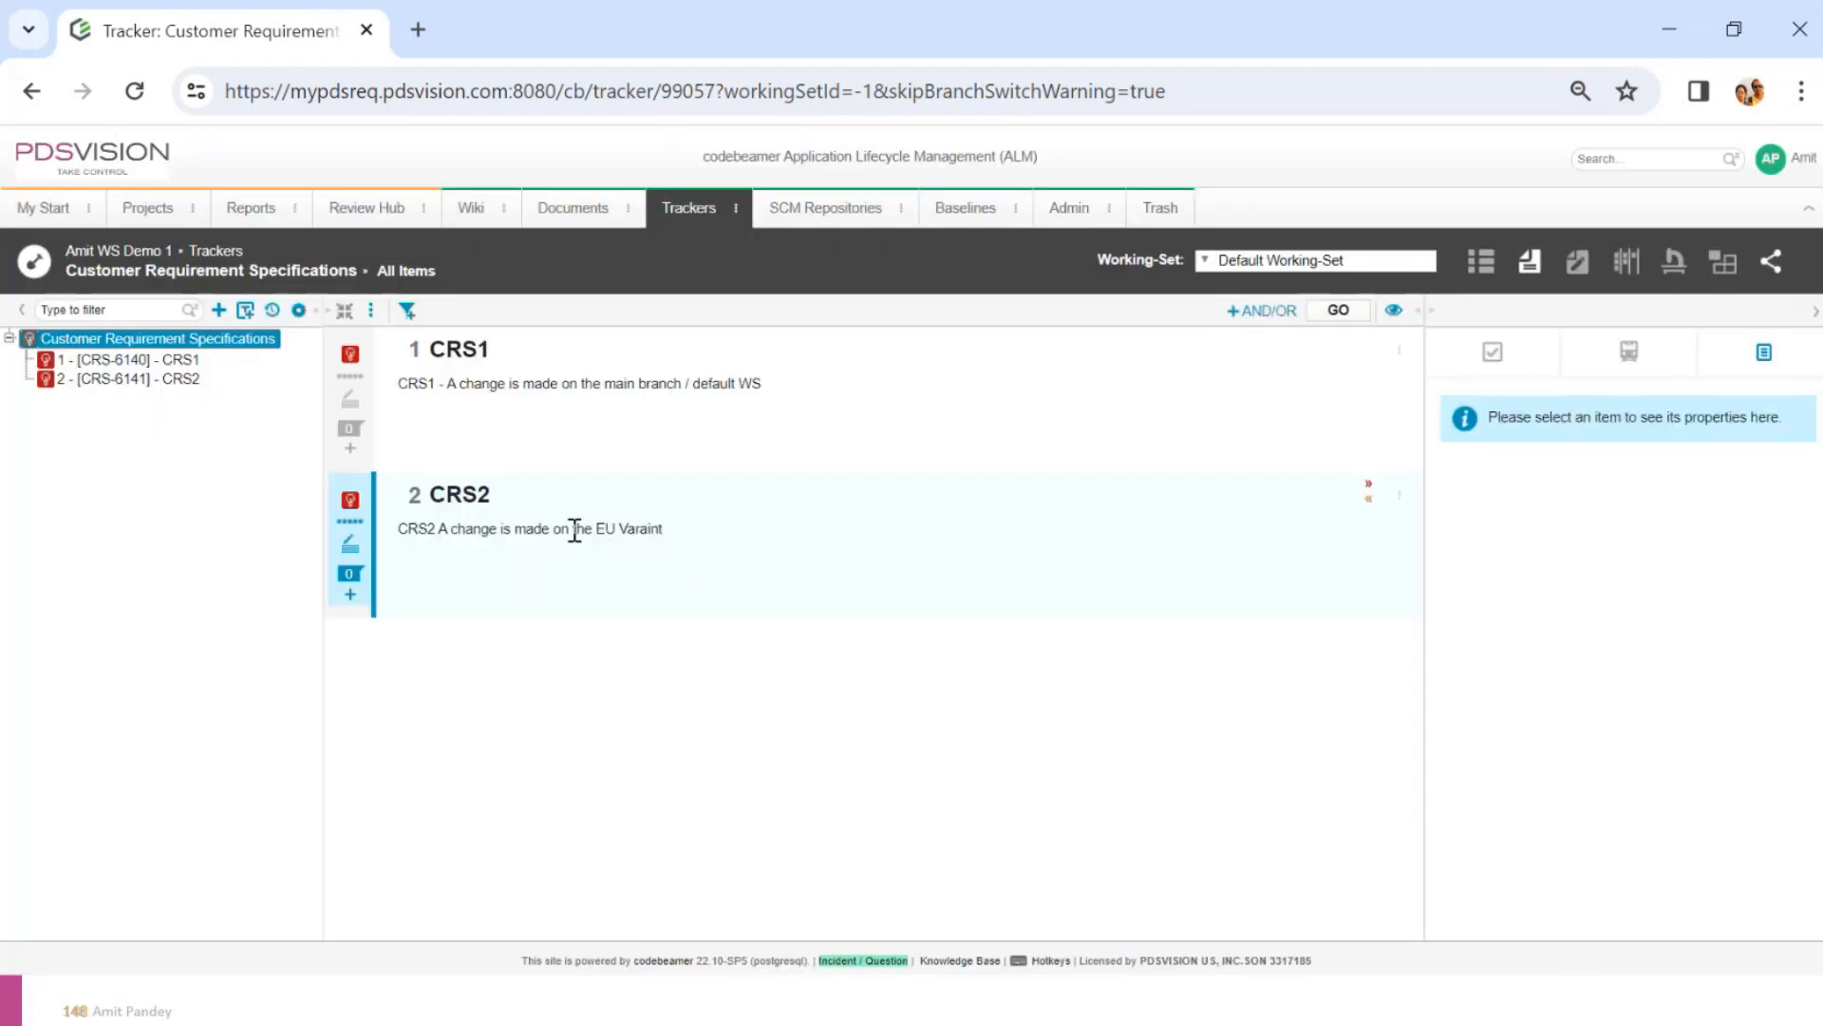
pyautogui.click(842, 1014)
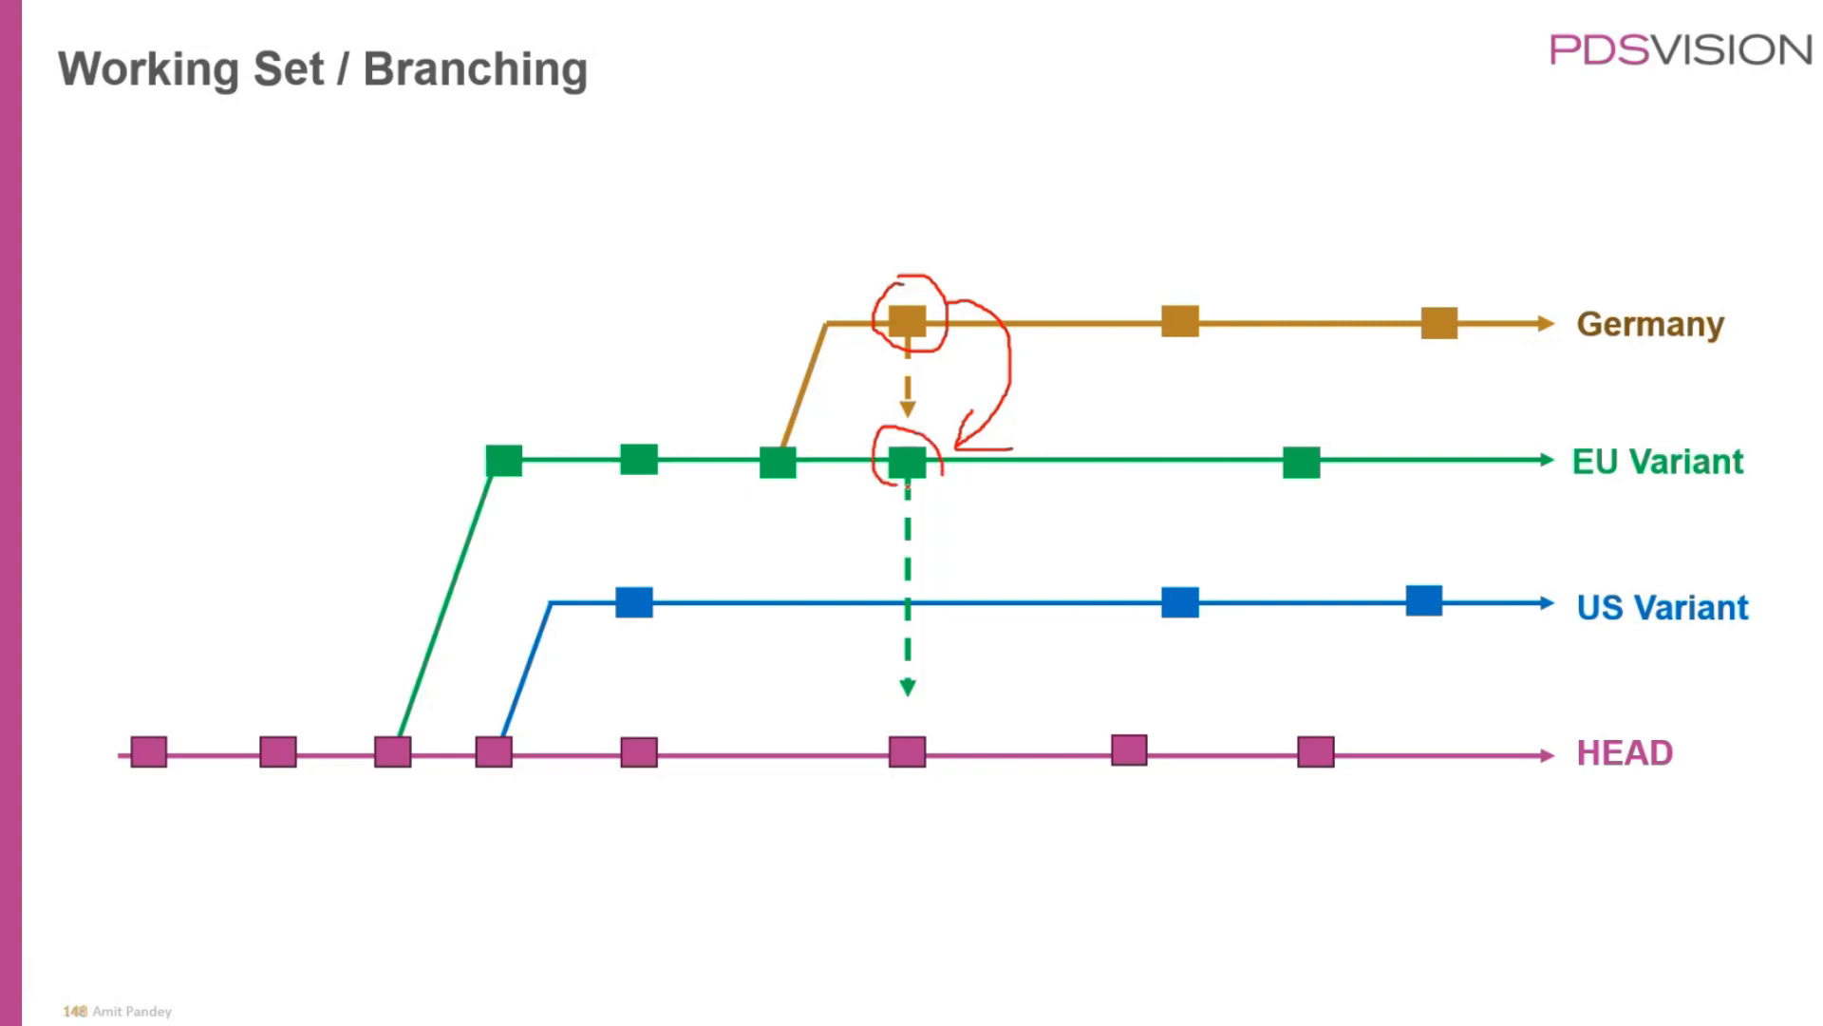
pyautogui.moveTo(943, 467)
pyautogui.mouseDown()
pyautogui.moveTo(1006, 580)
pyautogui.moveTo(936, 731)
pyautogui.mouseUp()
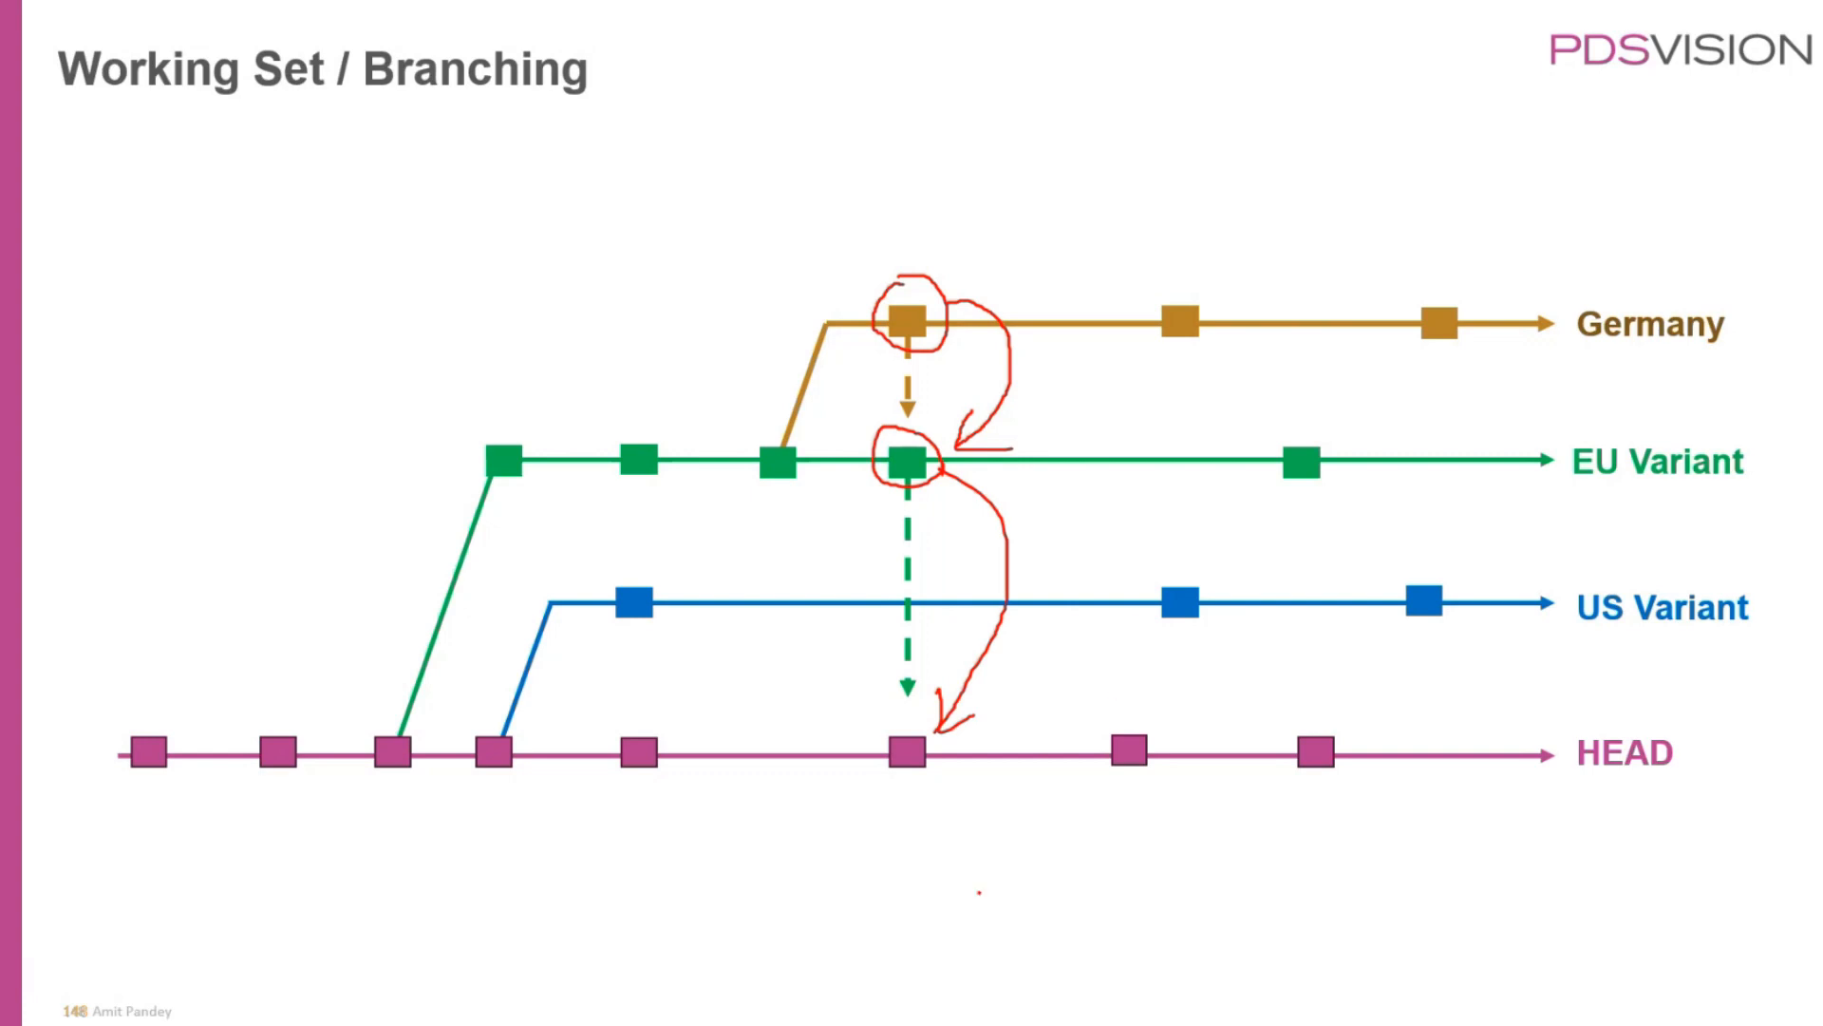
# Return to codebeamer and open the Customer Requirement Specifications tracker on the EU Variant WS working-set
pyautogui.hotkey('alt', 'Tab')
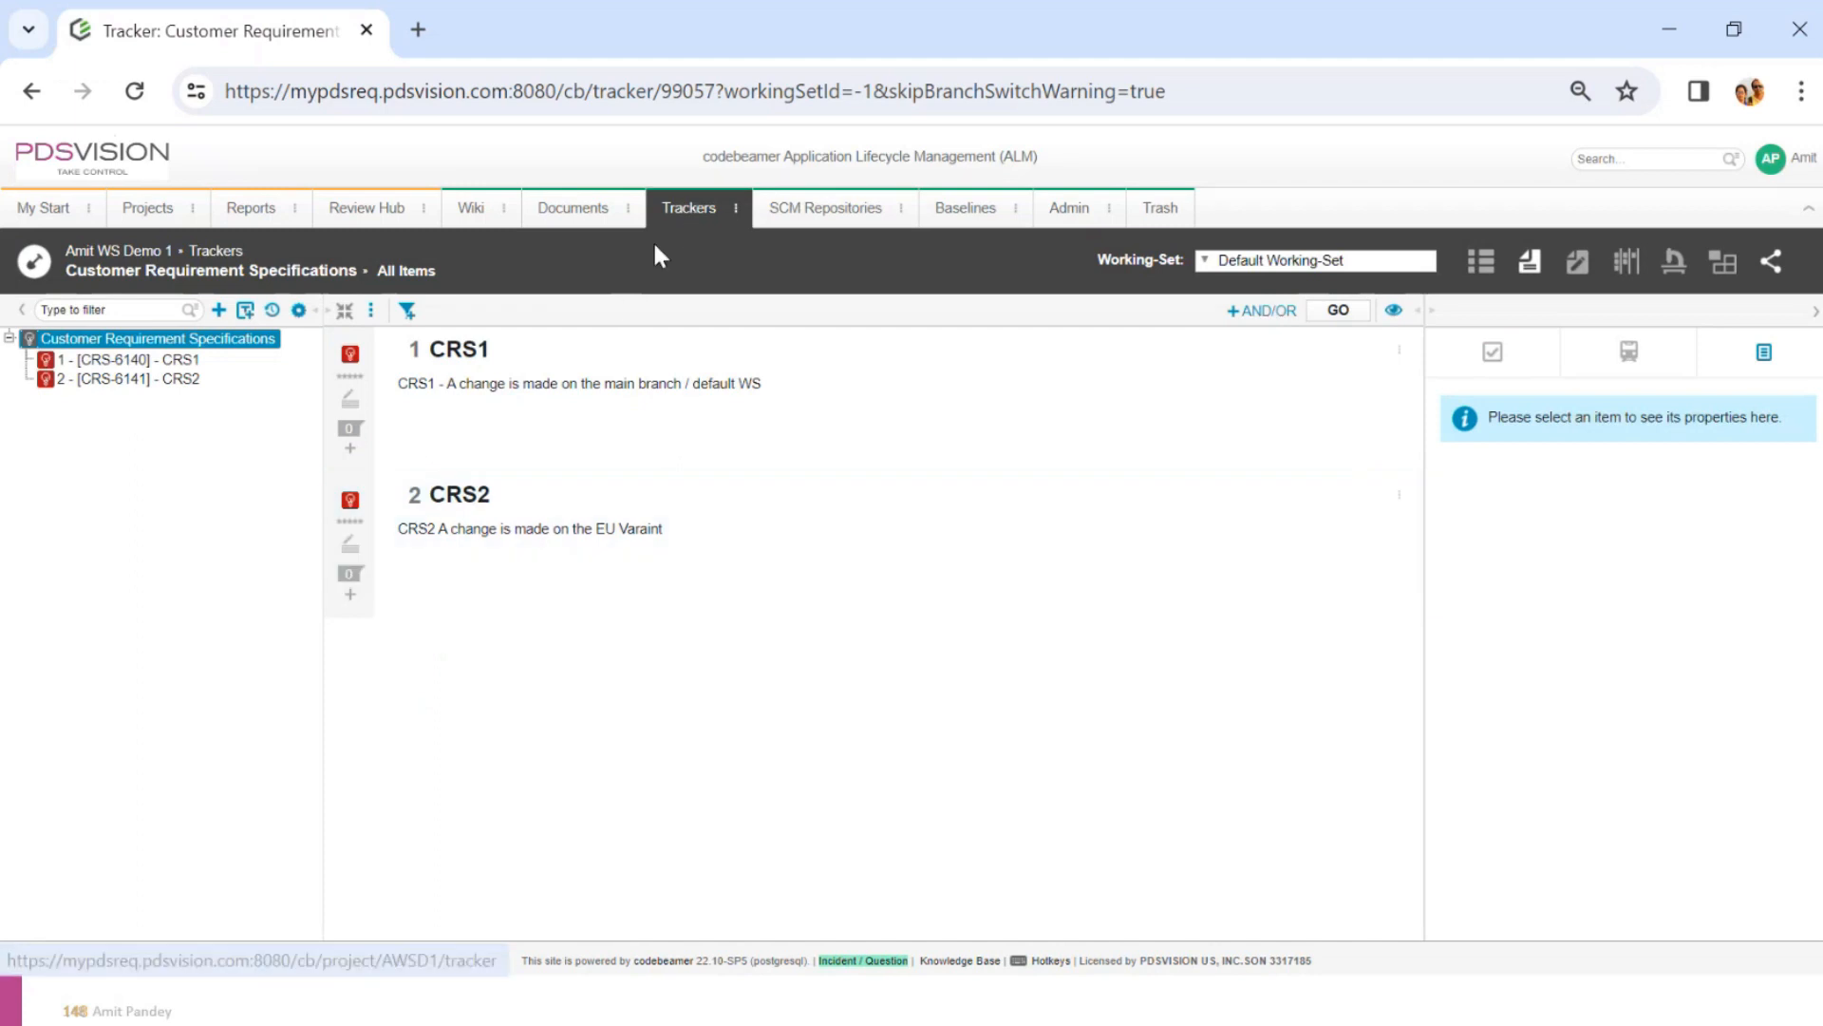
pyautogui.click(692, 215)
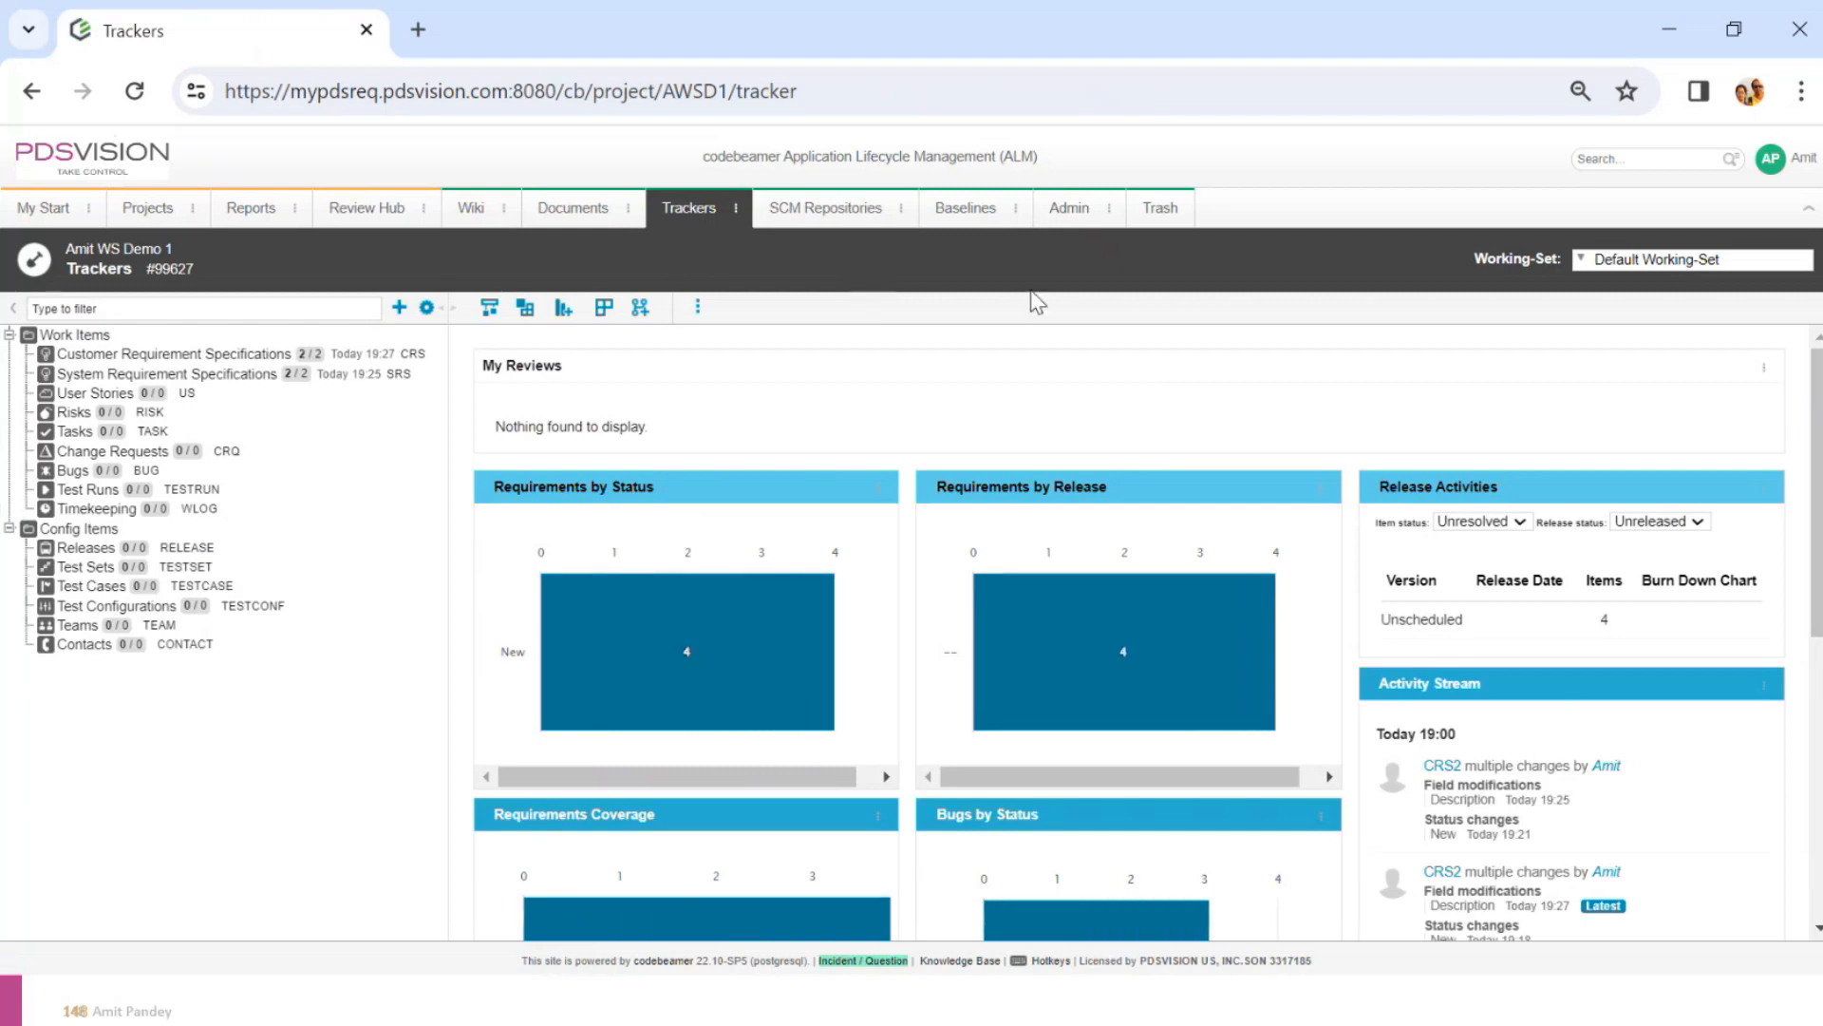
pyautogui.click(218, 356)
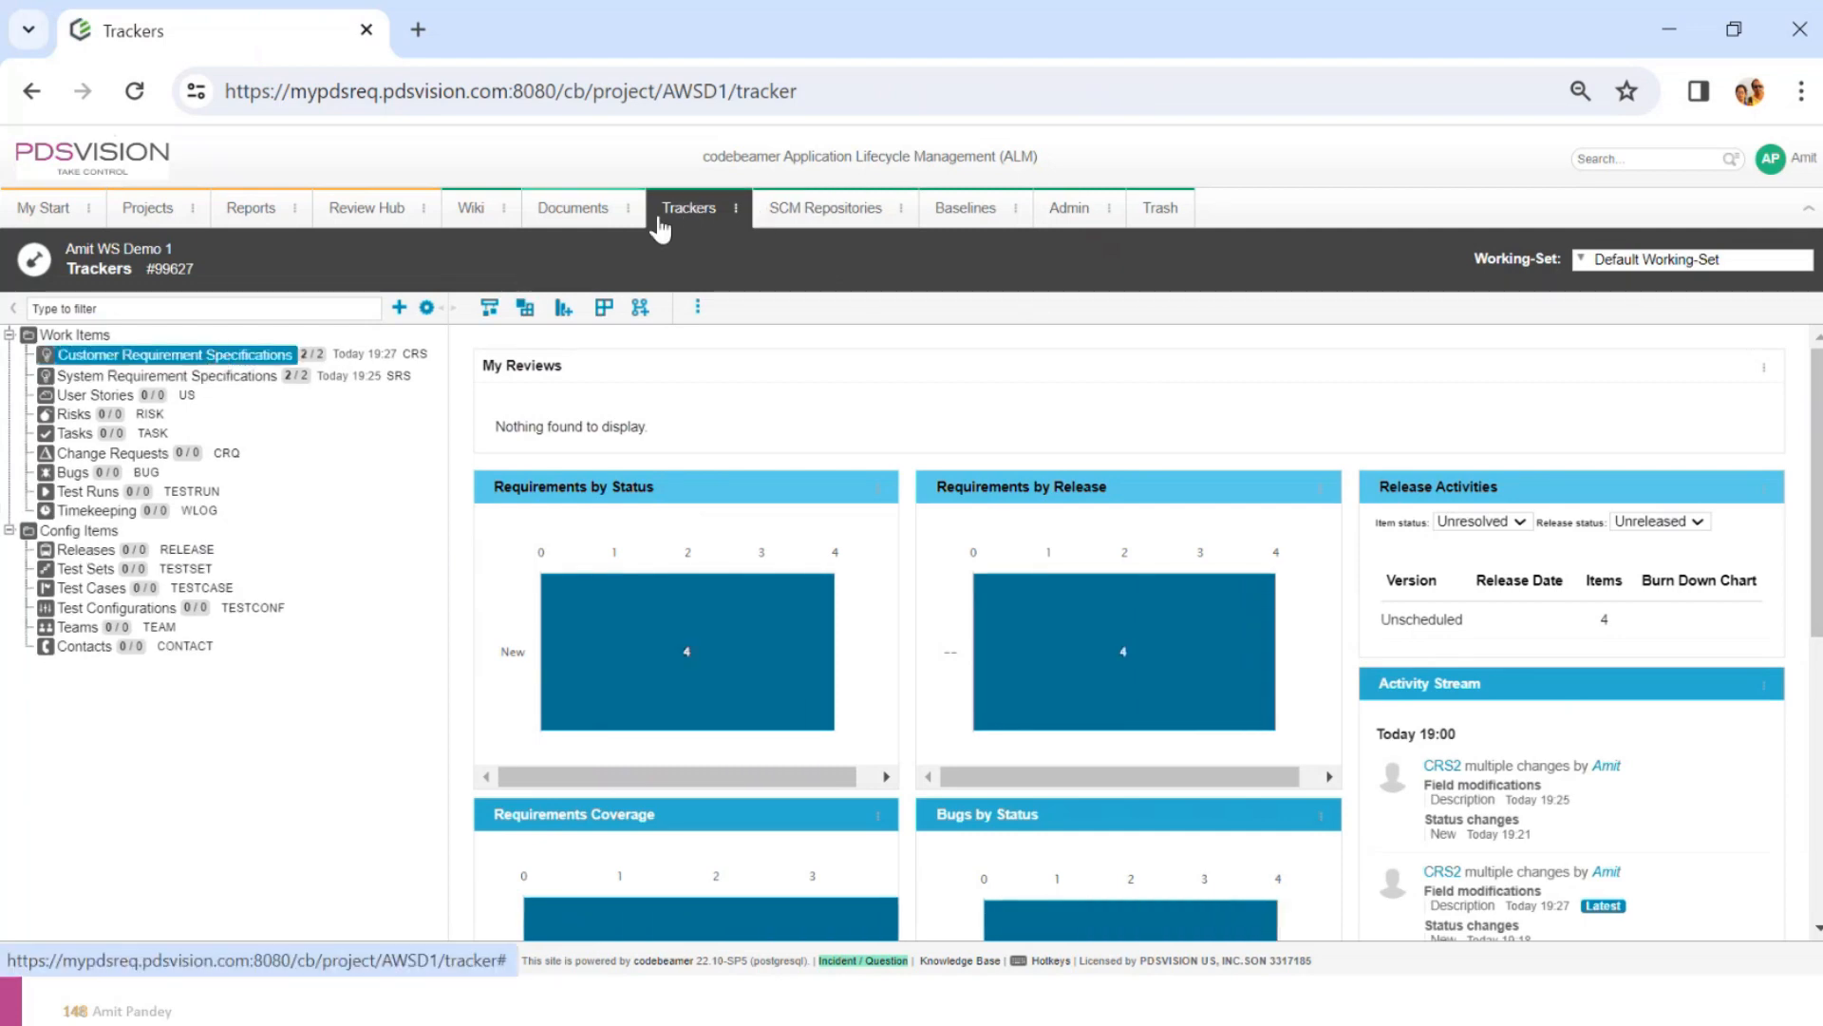
pyautogui.click(1586, 266)
pyautogui.click(1612, 350)
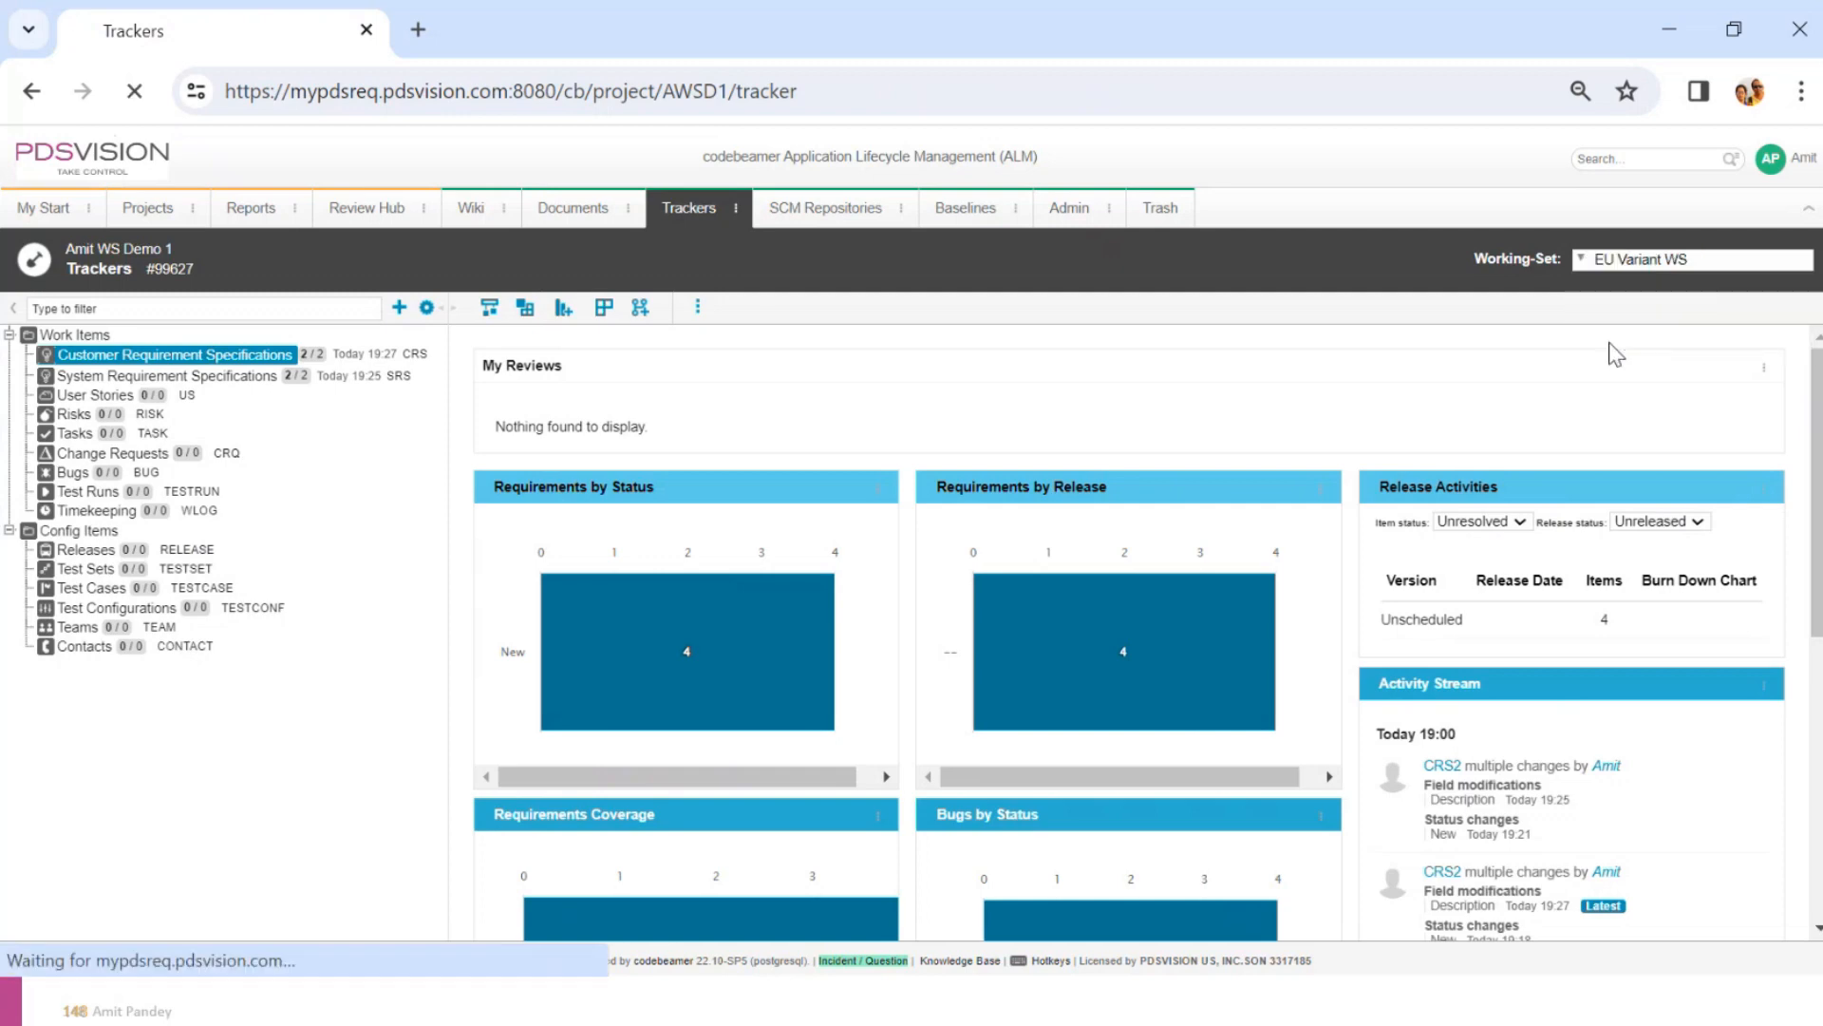
pyautogui.click(213, 356)
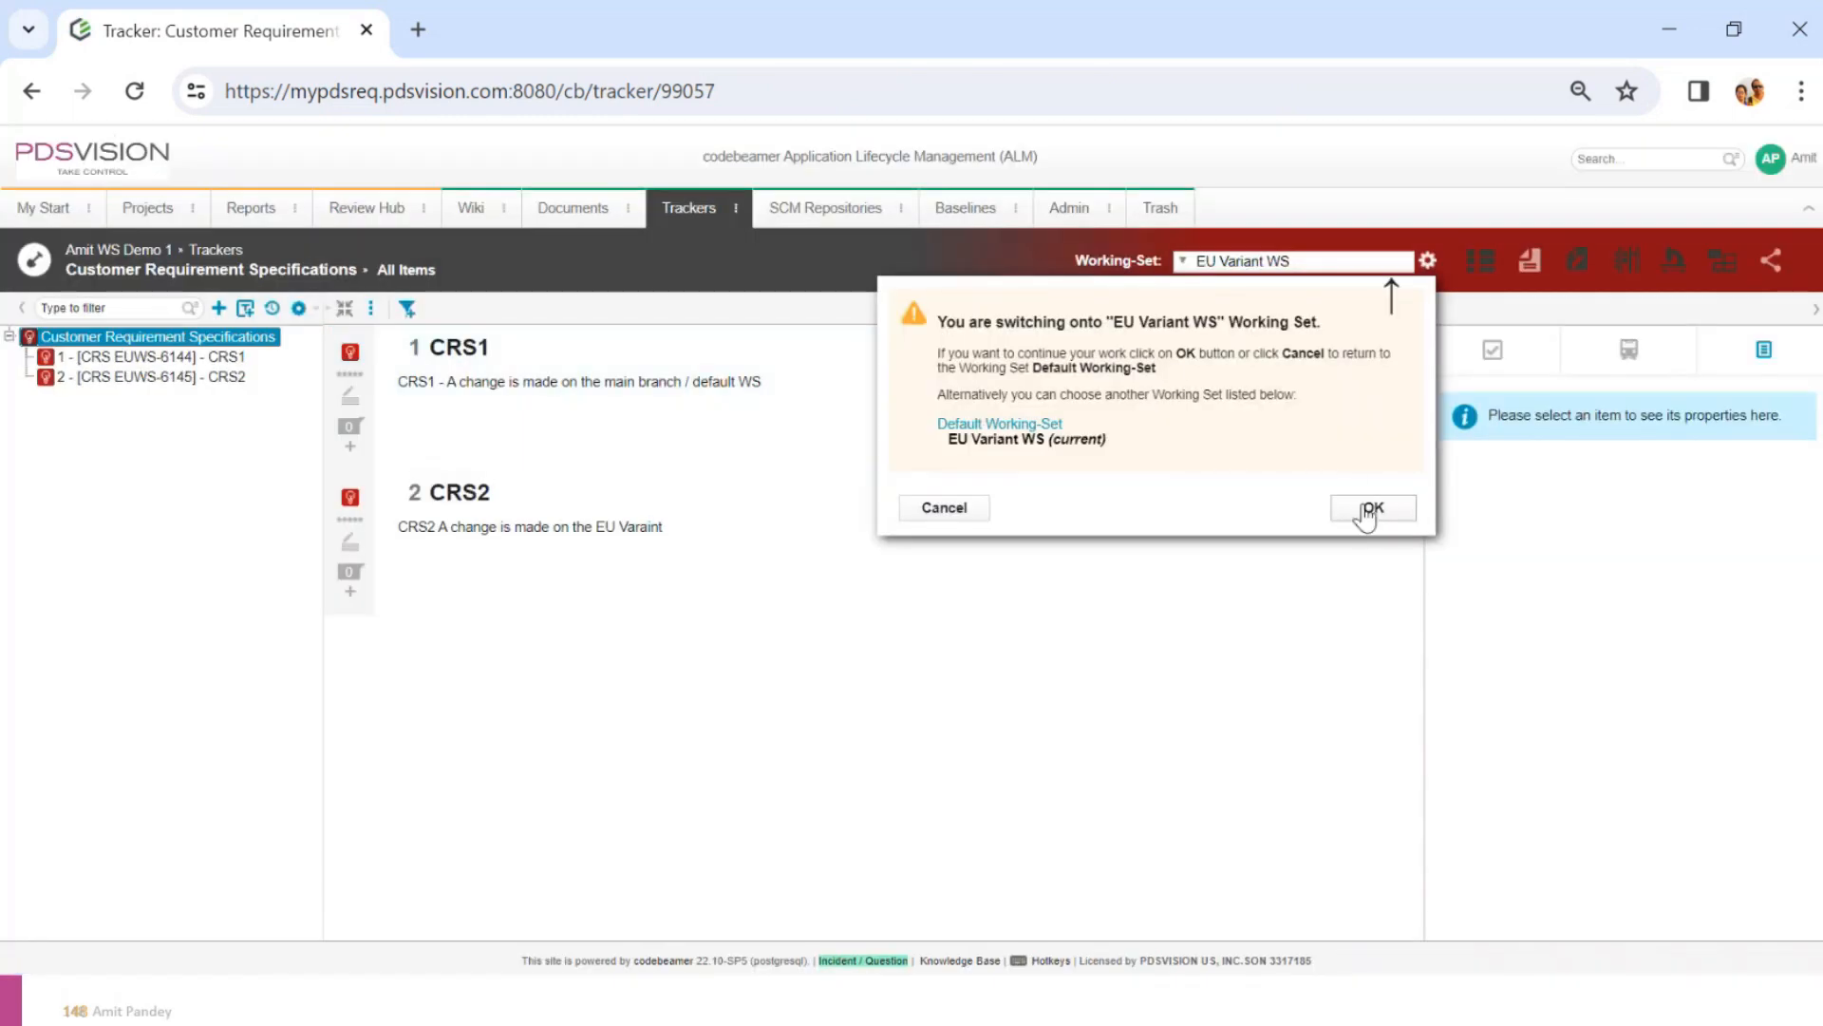
pyautogui.click(1365, 512)
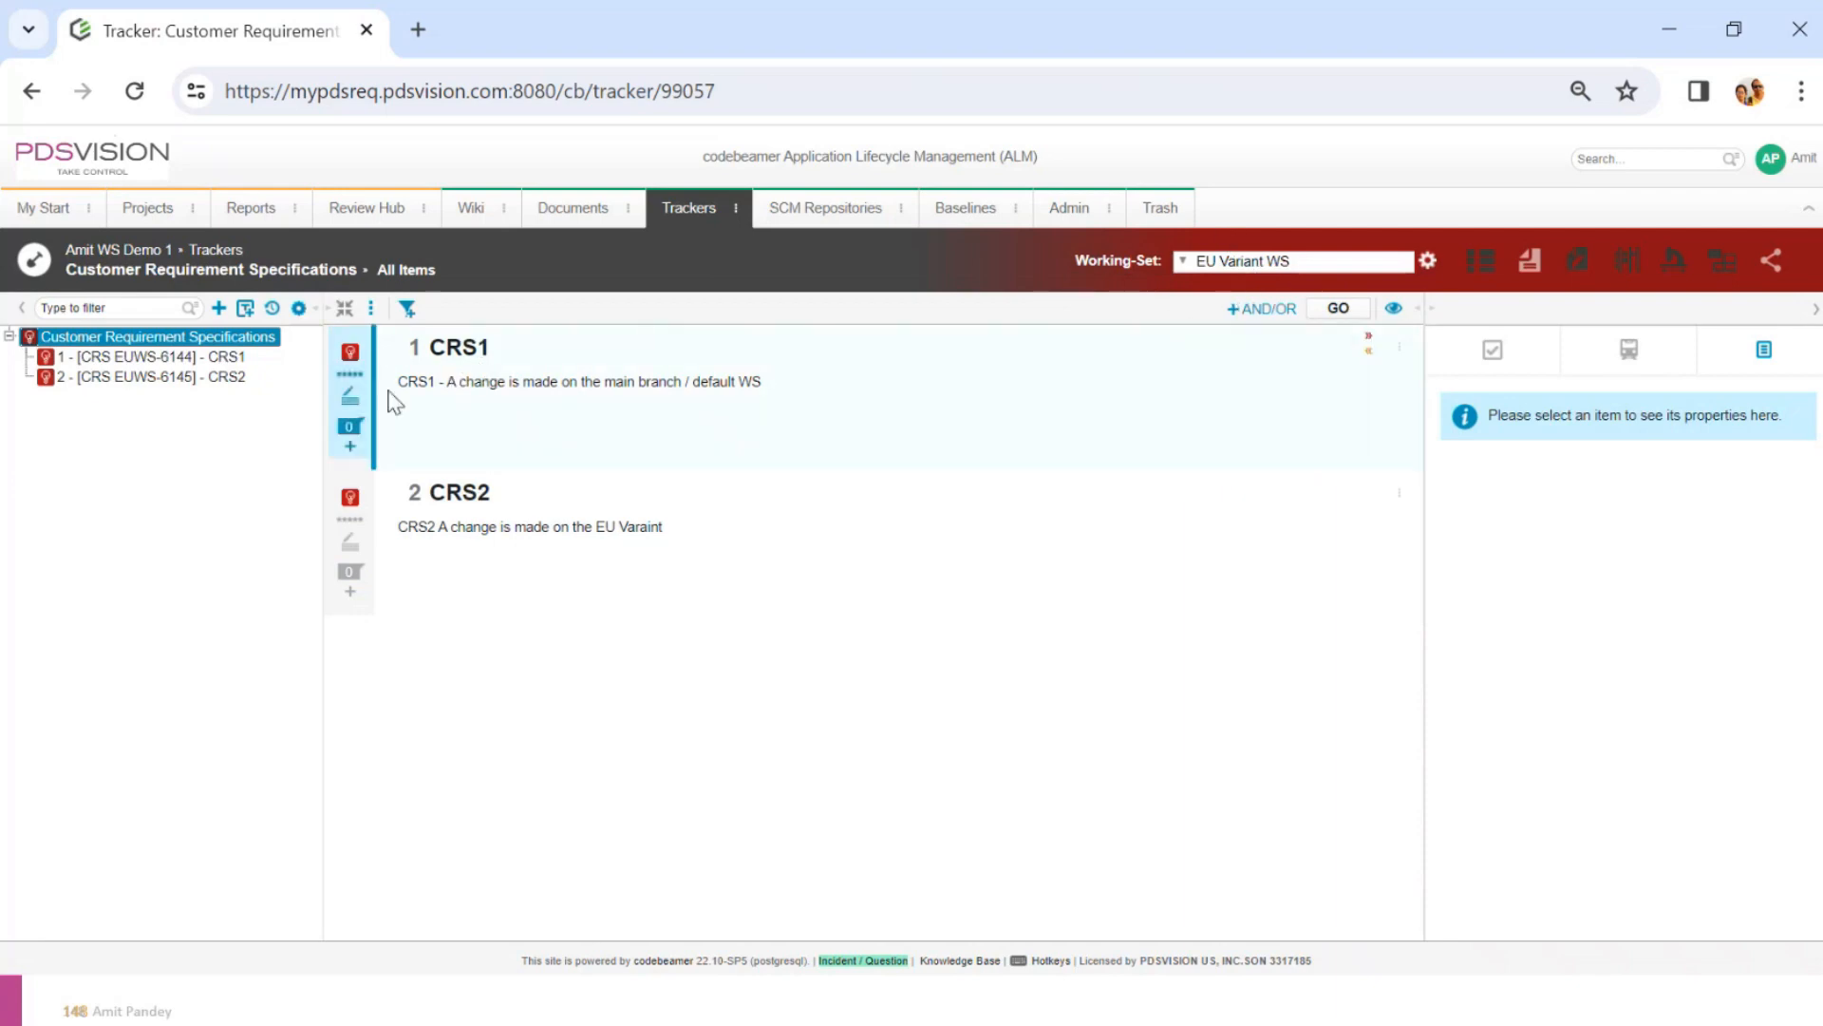
# Set CRS1's description on EU Variant WS to just "CRS1" and save it
pyautogui.doubleClick(447, 410)
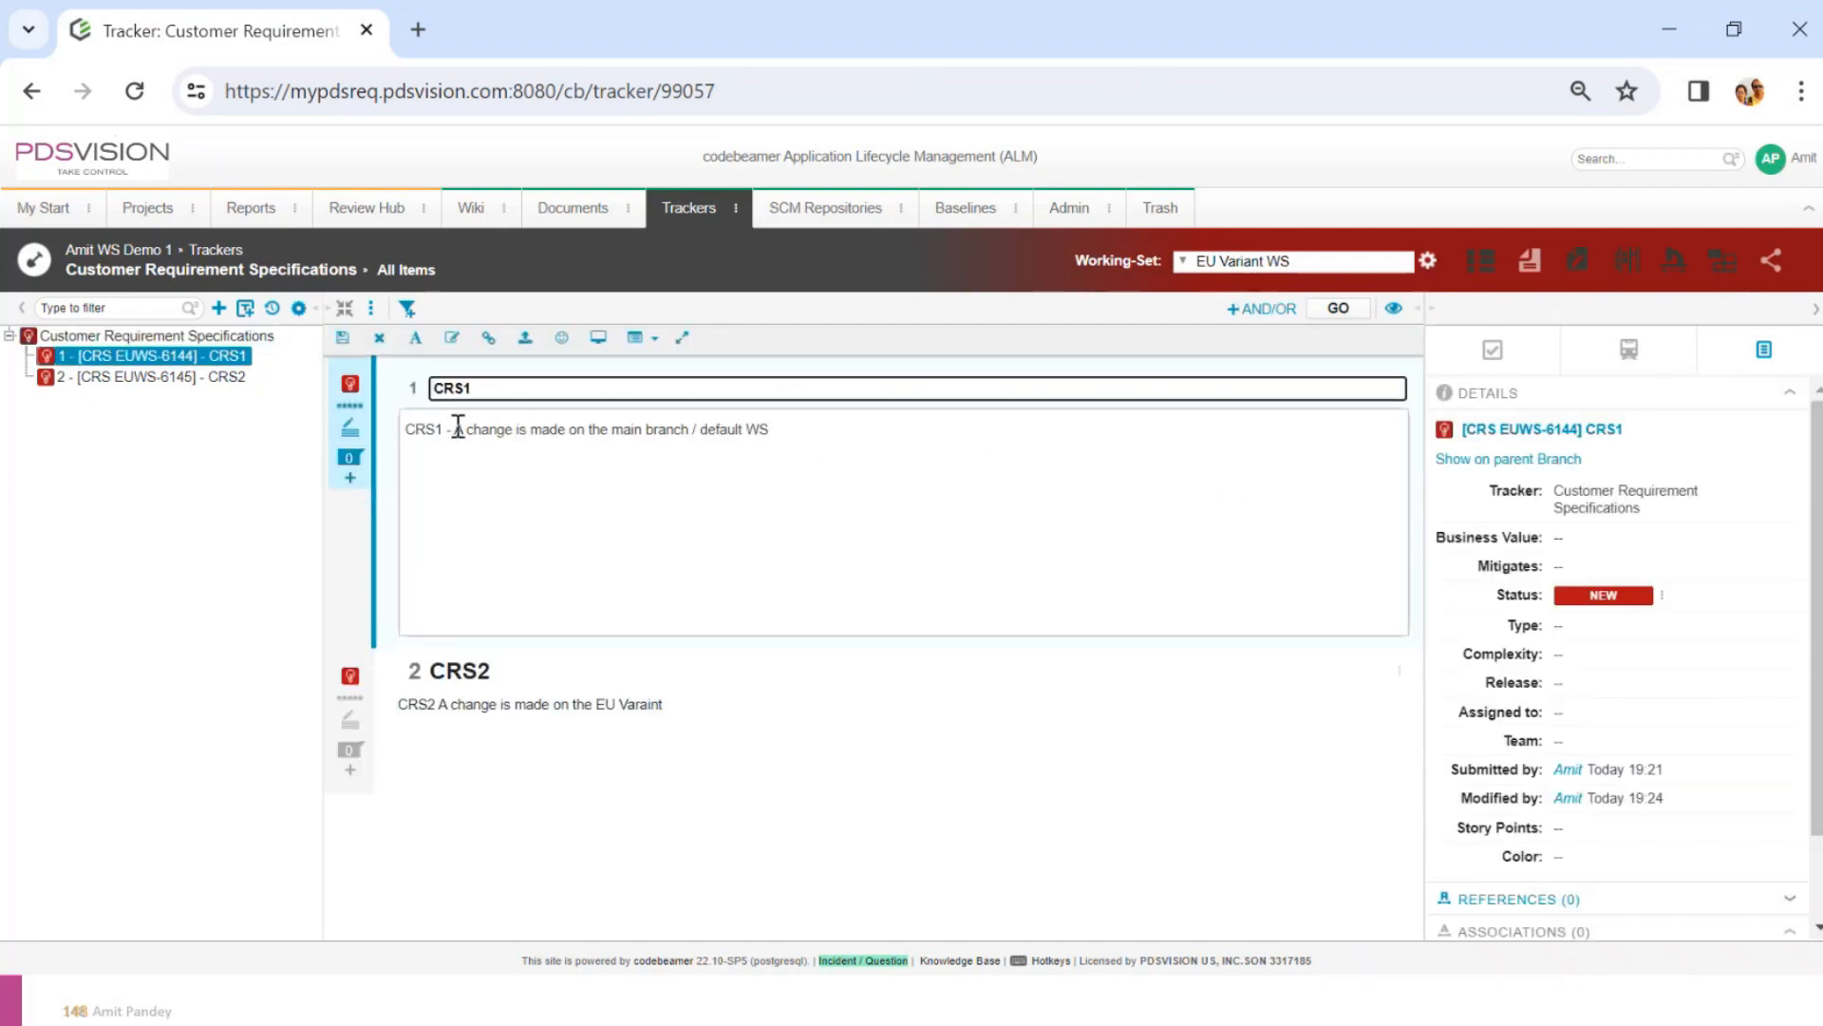
pyautogui.moveTo(458, 429); pyautogui.dragTo(1030, 439)
pyautogui.press('BackSpace')
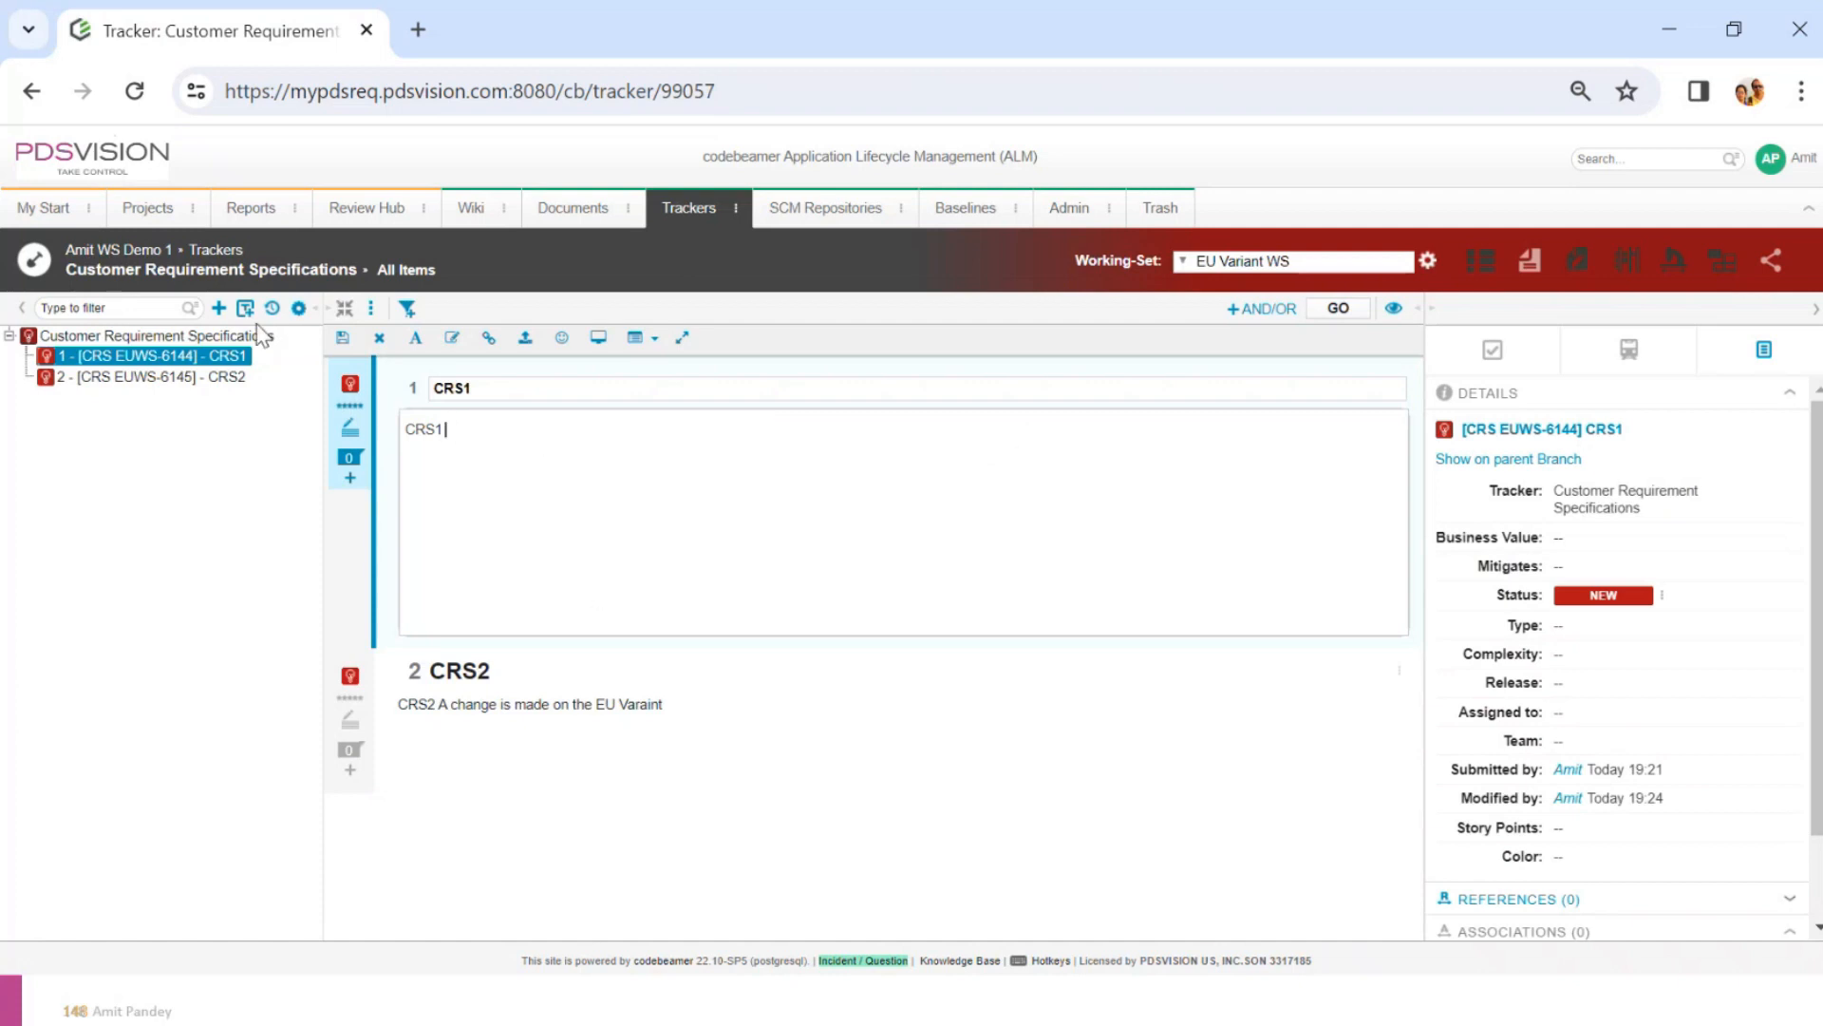
pyautogui.click(341, 342)
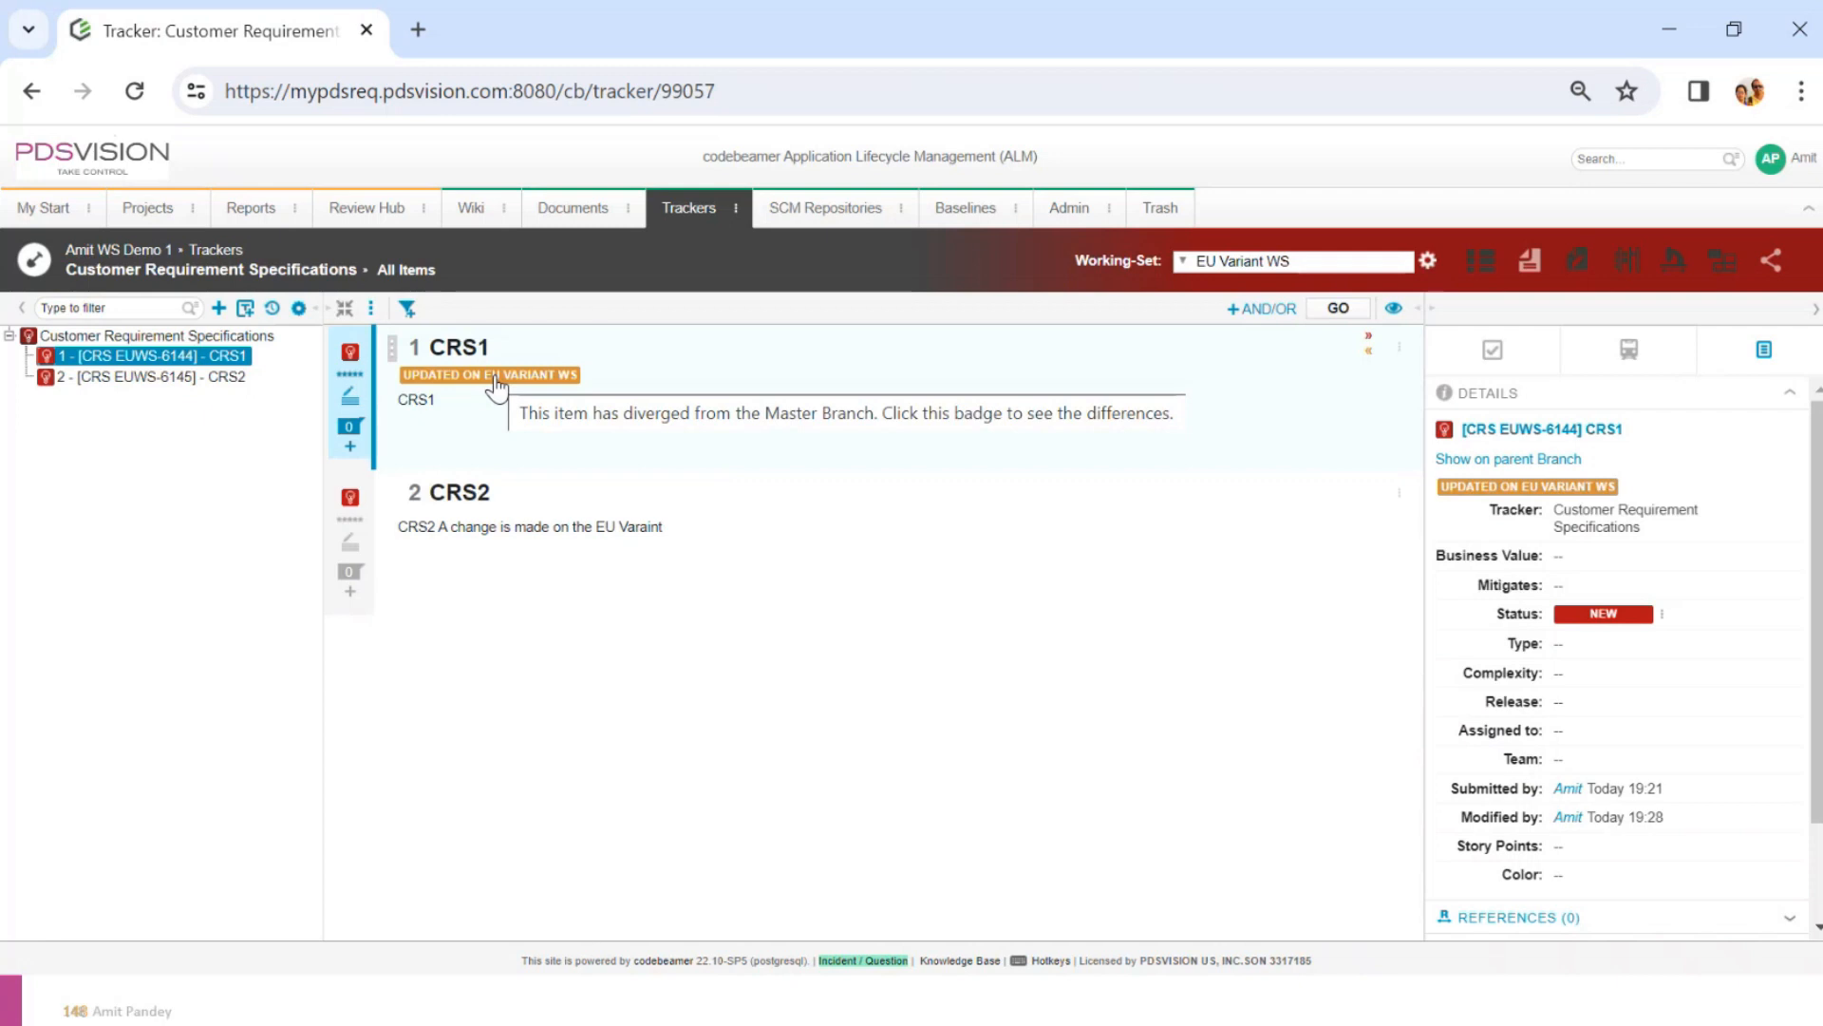
# Start a merge request for only the selected CRS1 item, with Customer Requirement Specifications as the target tracker
pyautogui.click(374, 314)
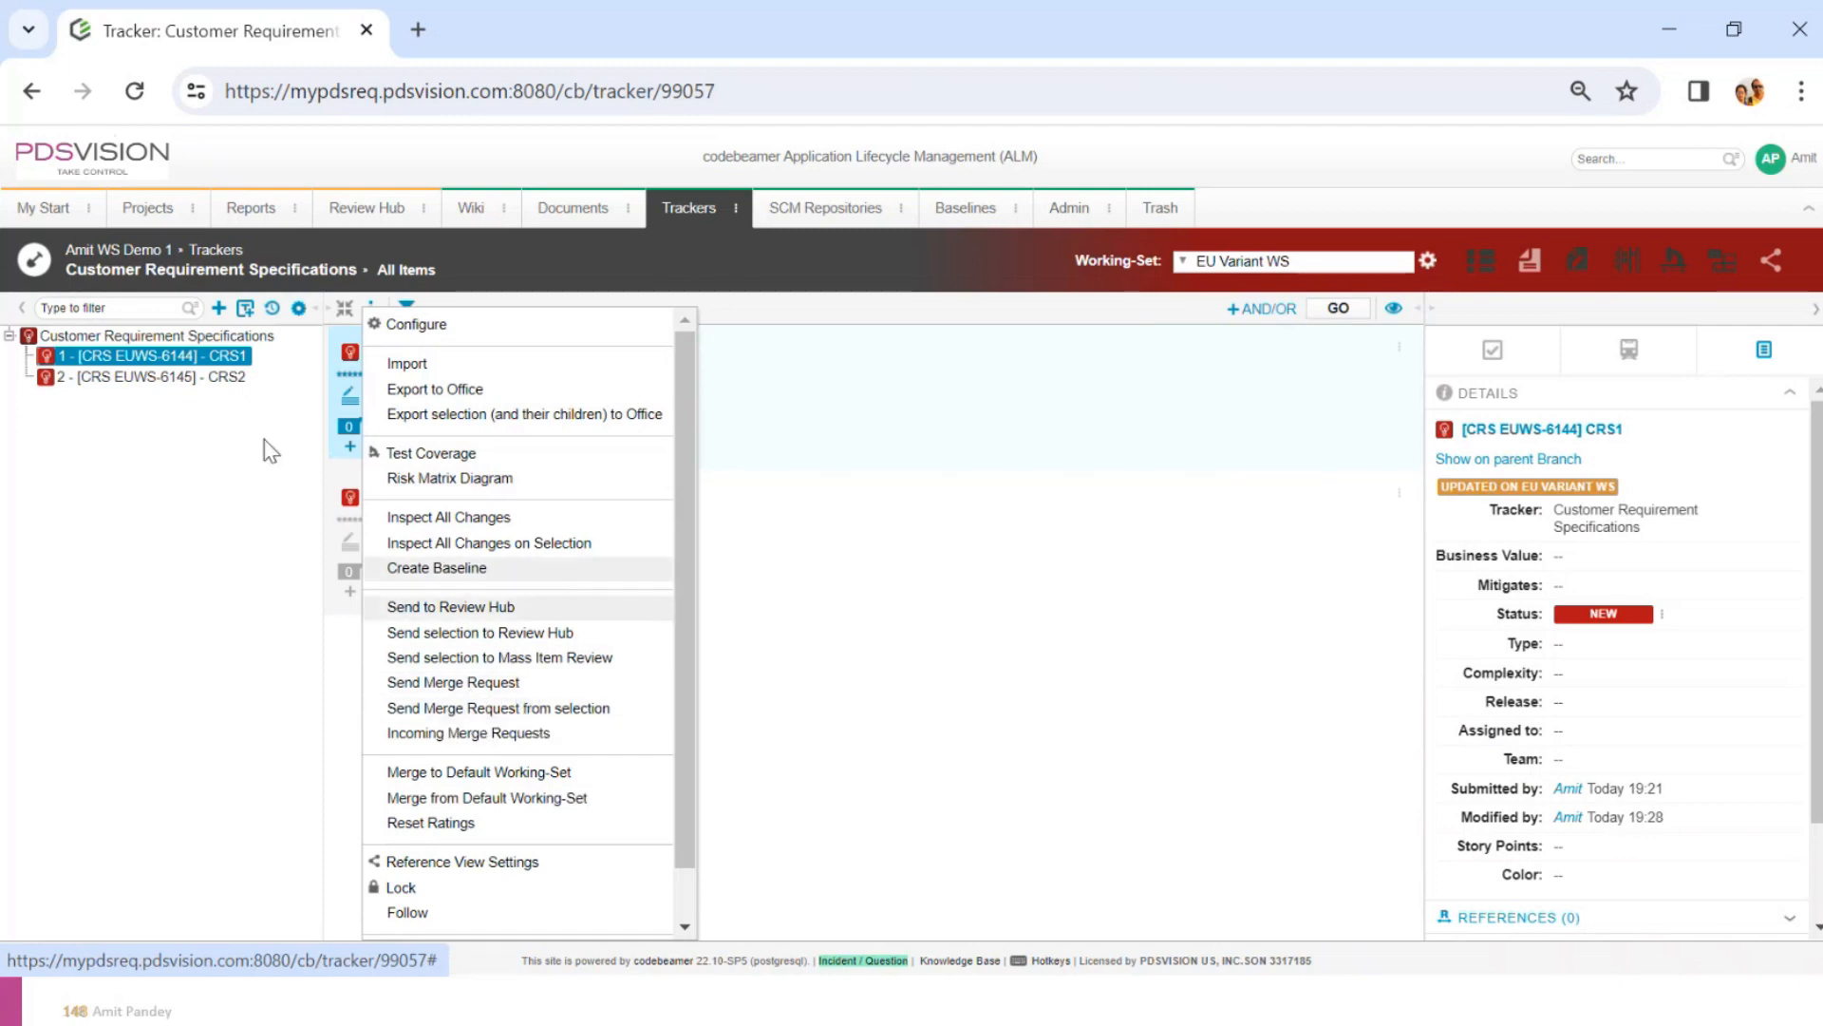
pyautogui.click(526, 711)
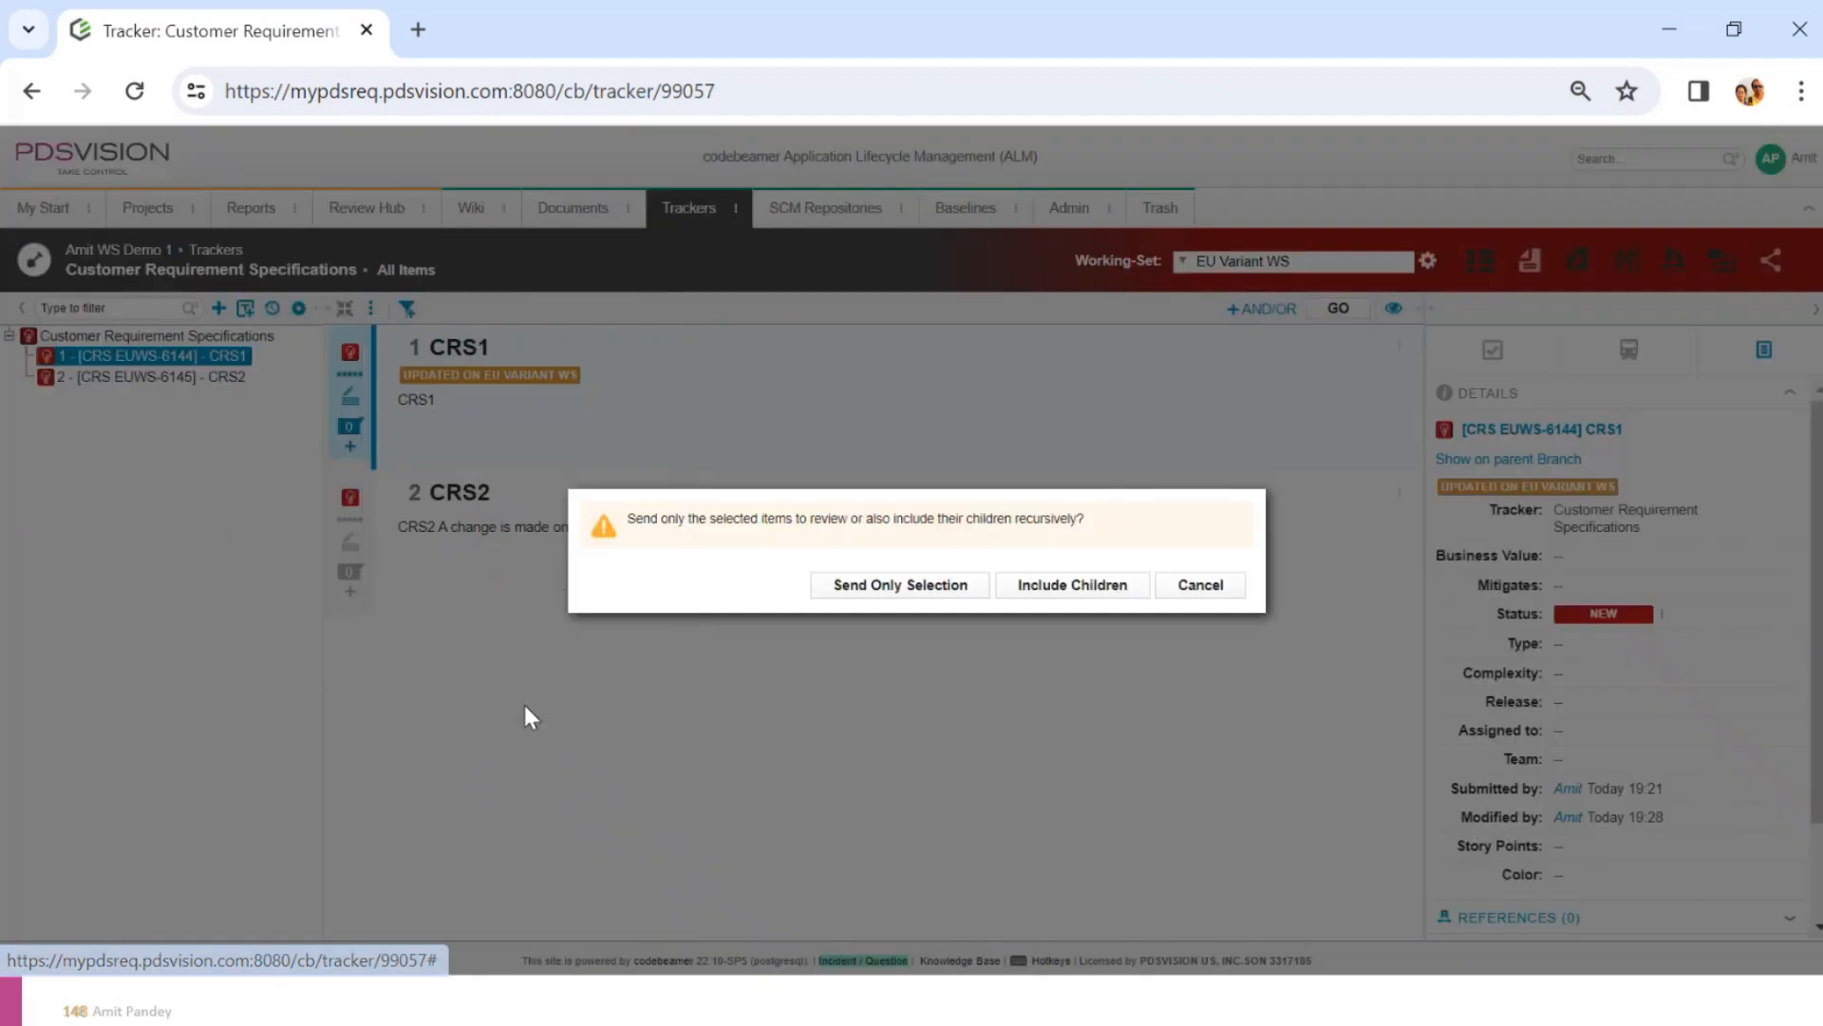
pyautogui.click(862, 589)
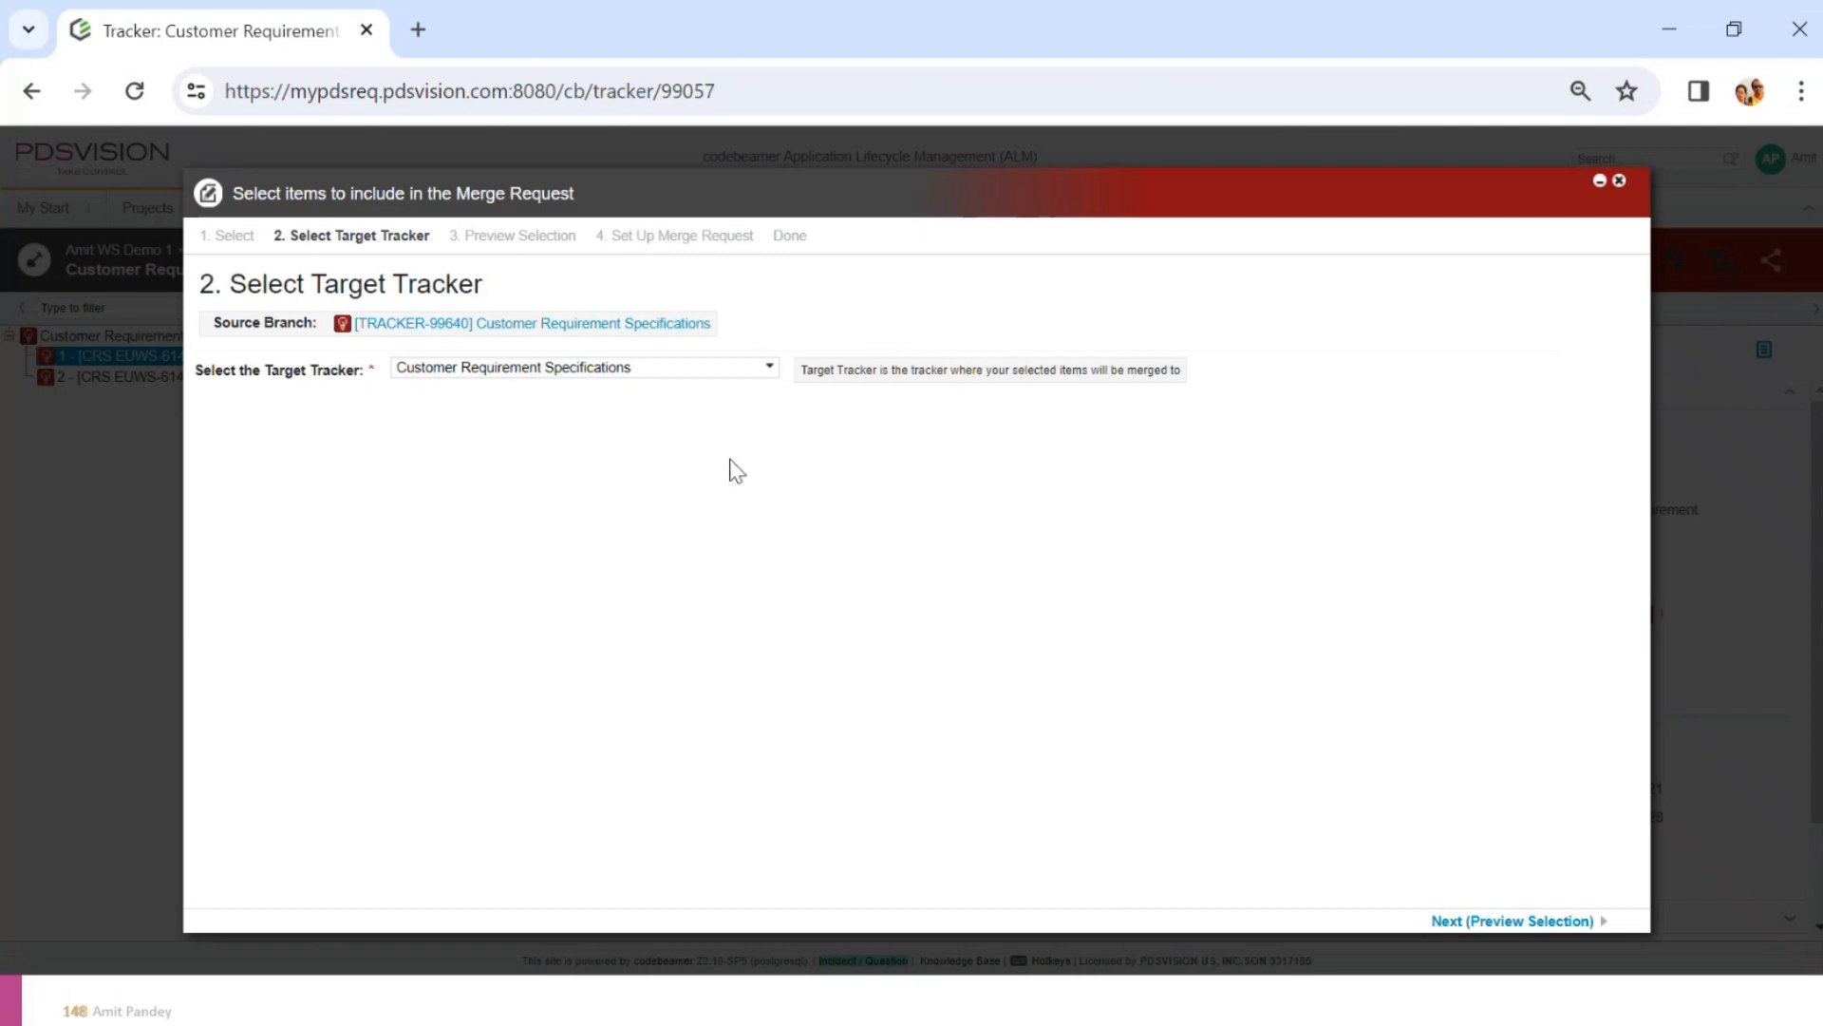
pyautogui.doubleClick(228, 234)
pyautogui.click(1467, 921)
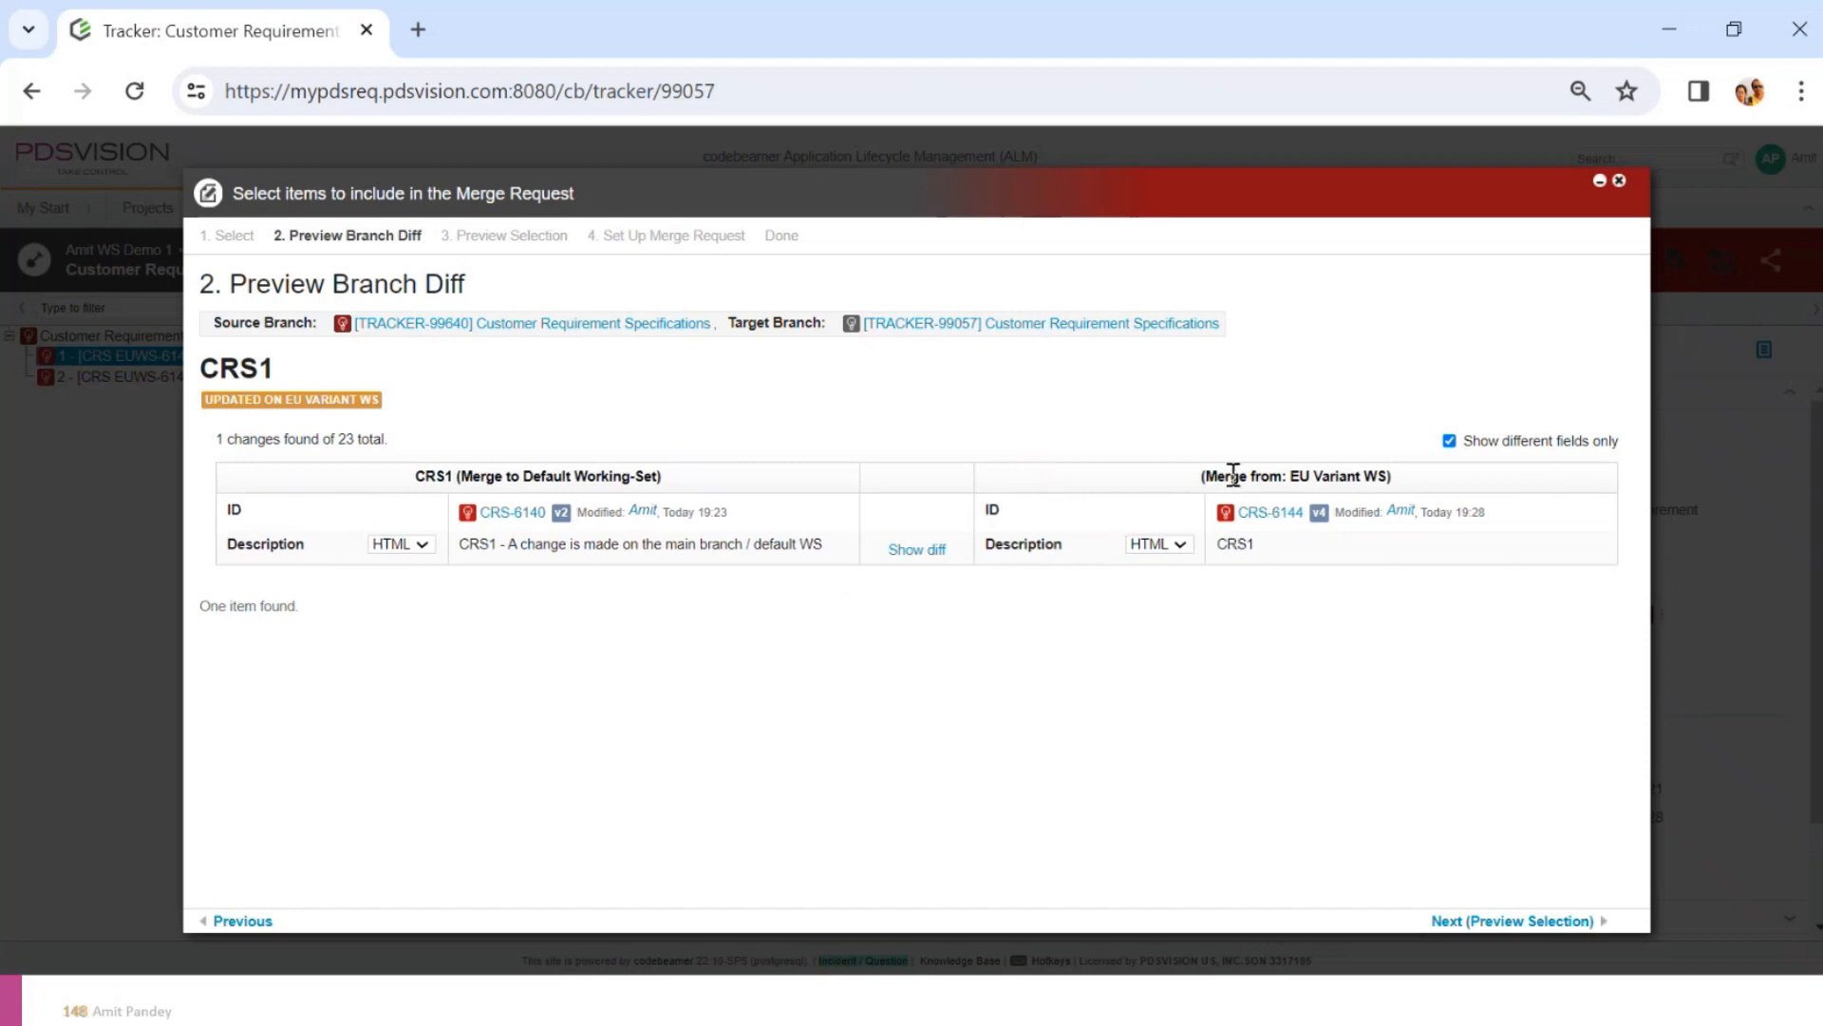
# Compare CRS1's two descriptions in the branch diff preview, and name the merge request DemoWS
pyautogui.moveTo(1231, 476); pyautogui.dragTo(1405, 476)
pyautogui.click(1220, 546)
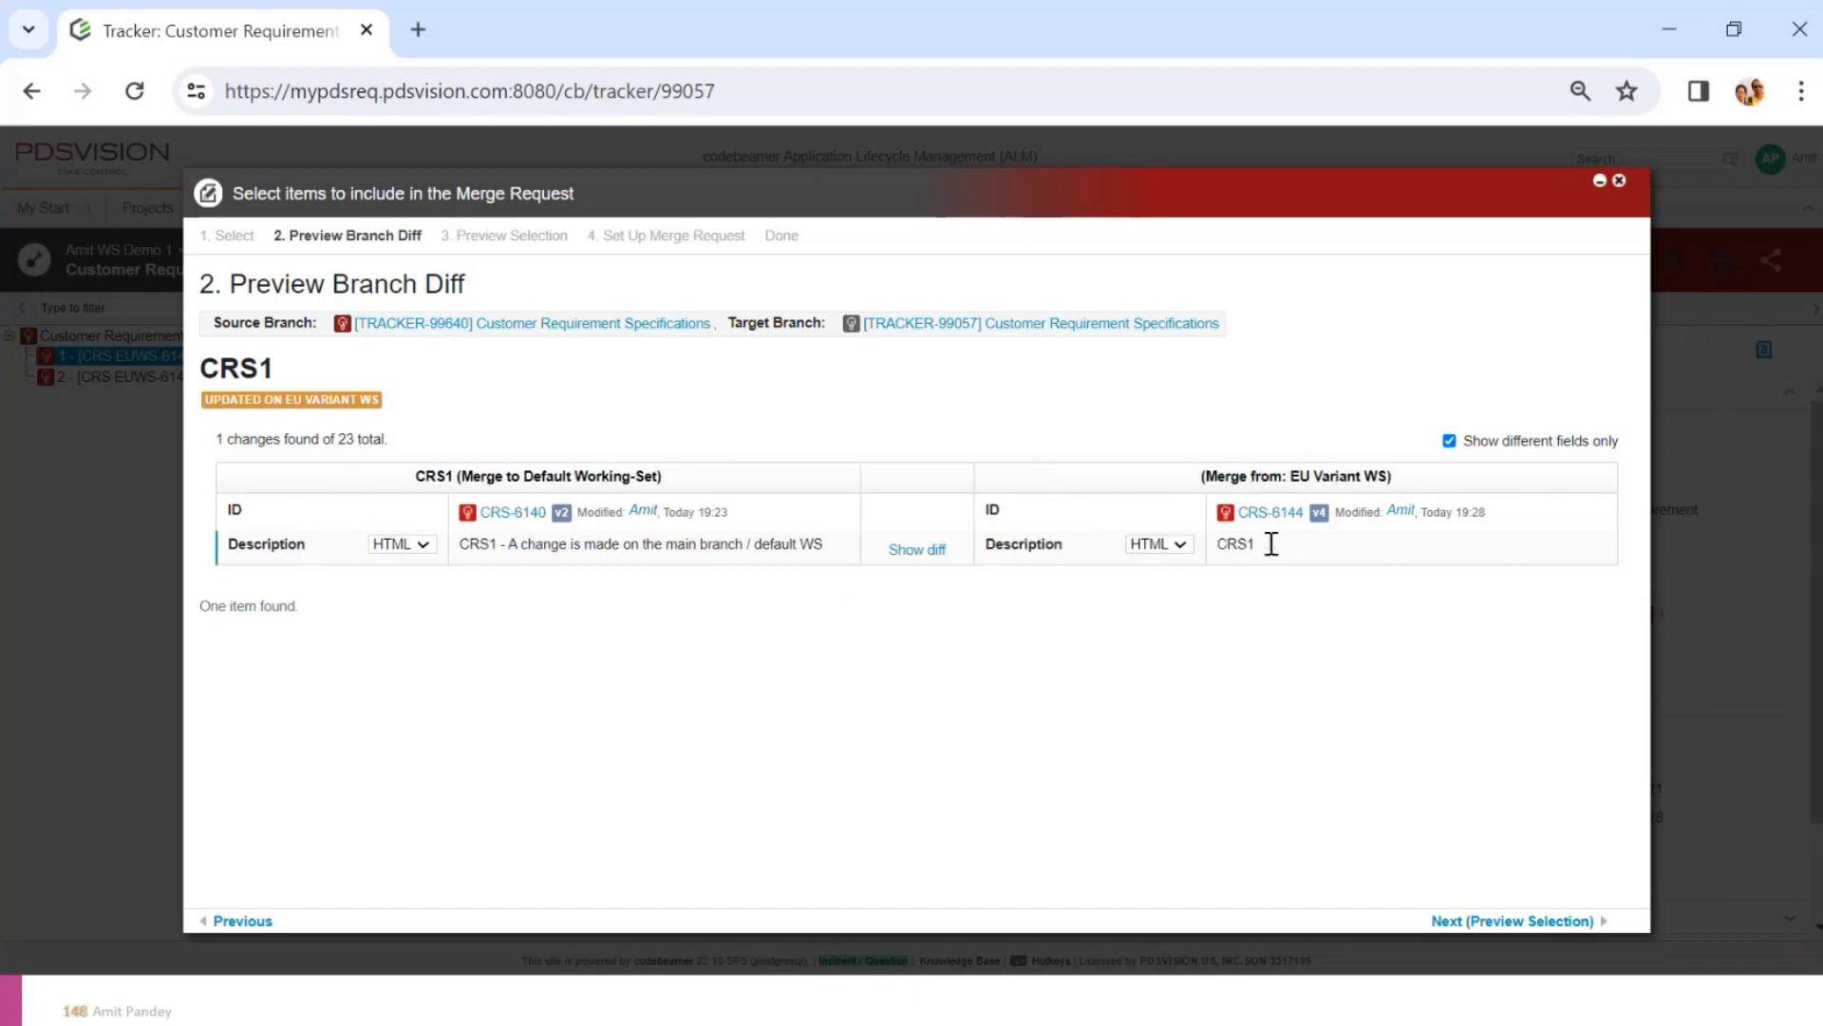
pyautogui.moveTo(480, 548); pyautogui.dragTo(859, 550)
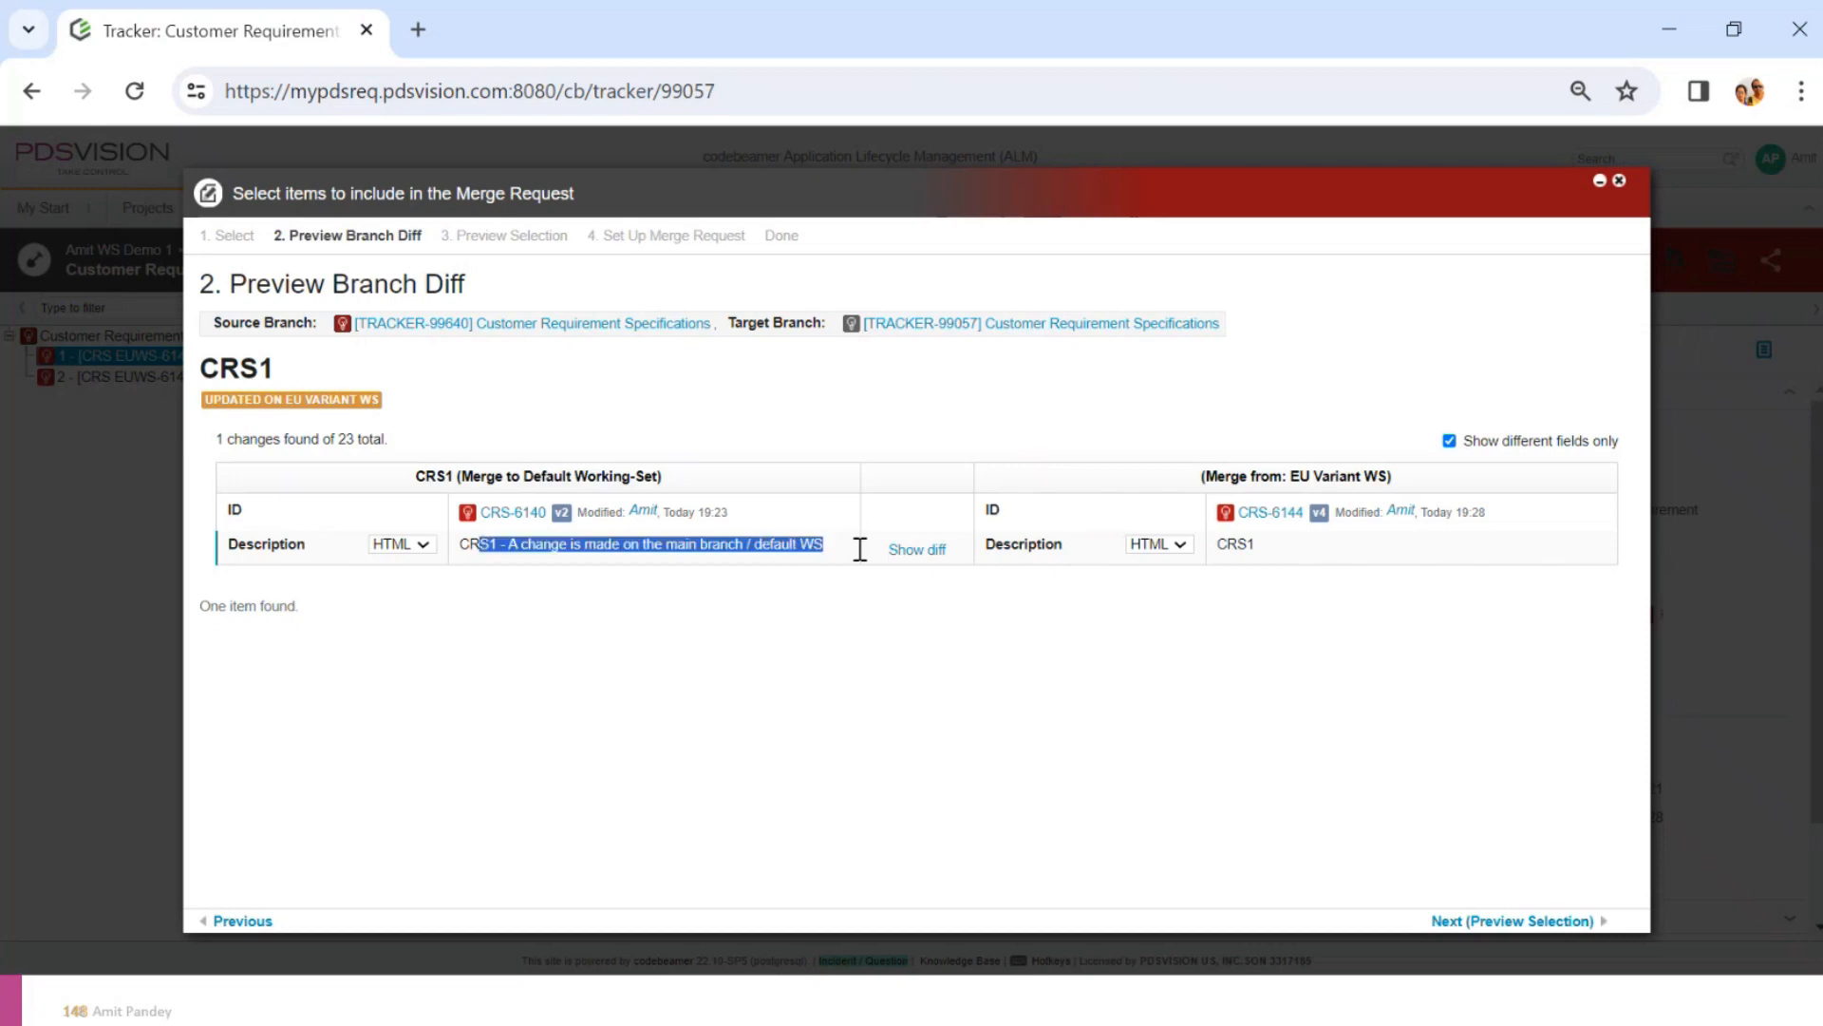
pyautogui.moveTo(1212, 543); pyautogui.dragTo(1266, 542)
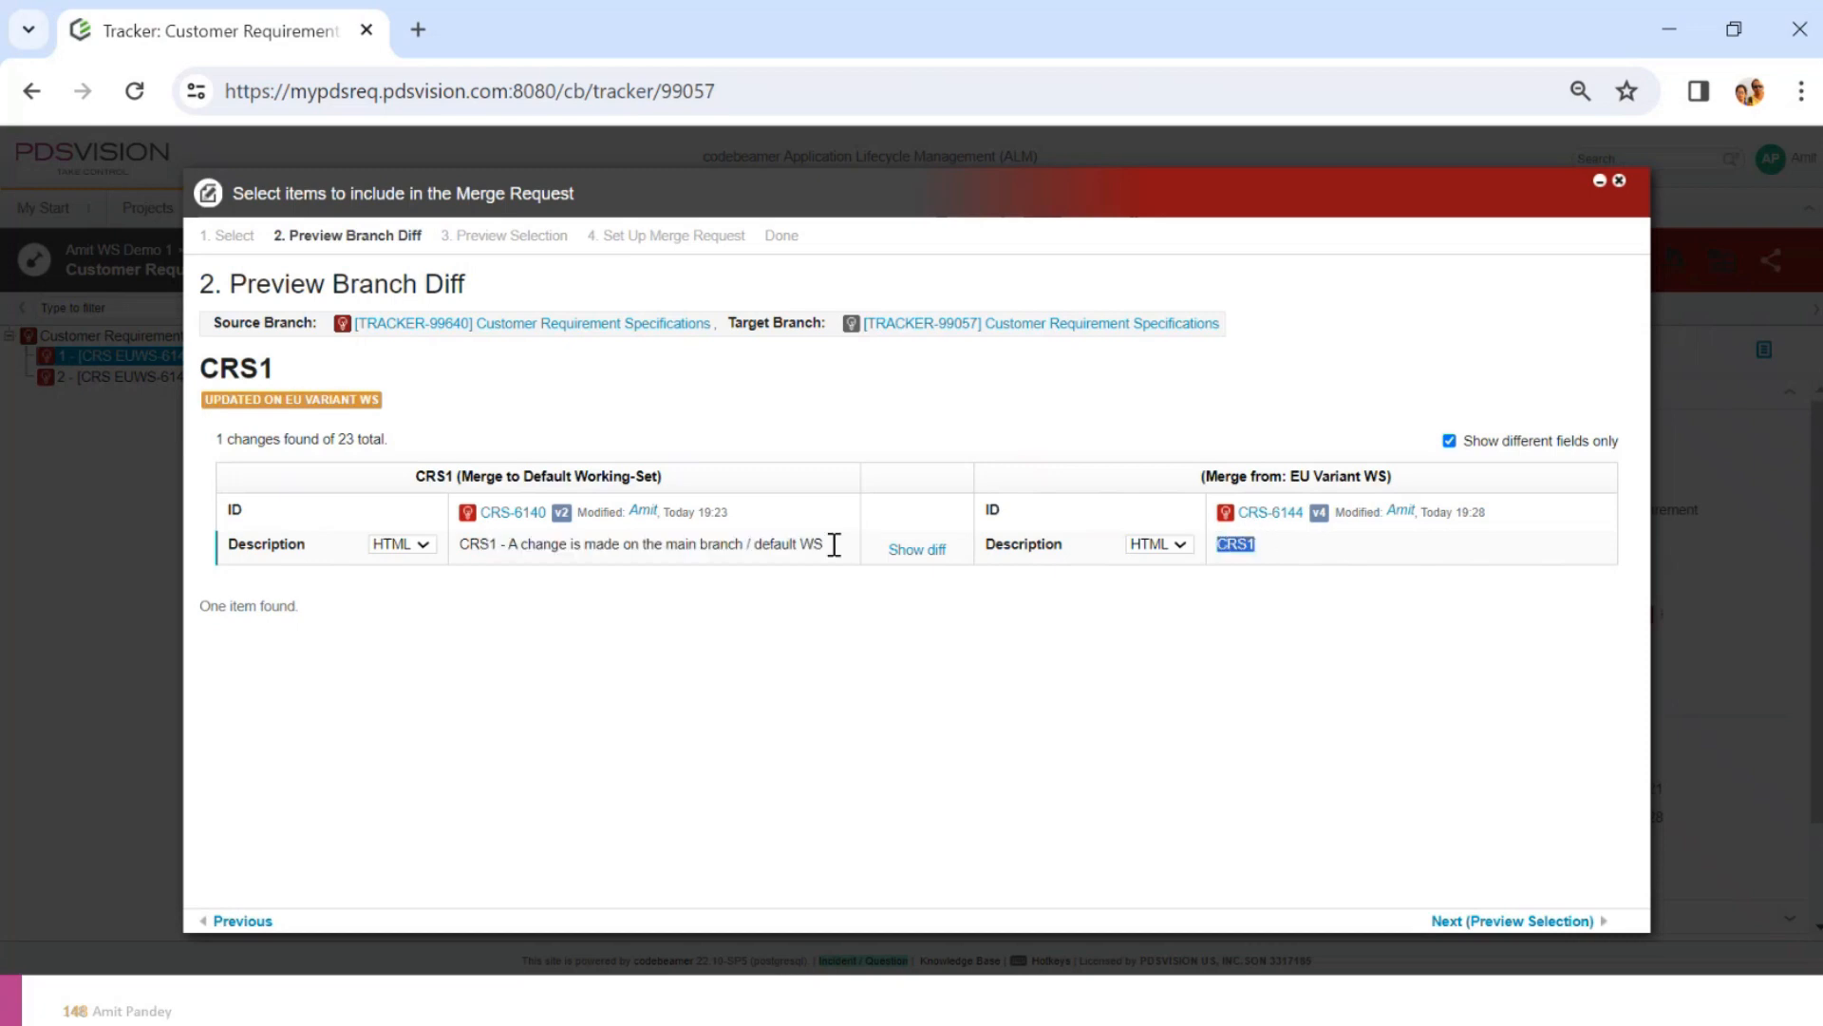
pyautogui.moveTo(505, 543); pyautogui.dragTo(851, 540)
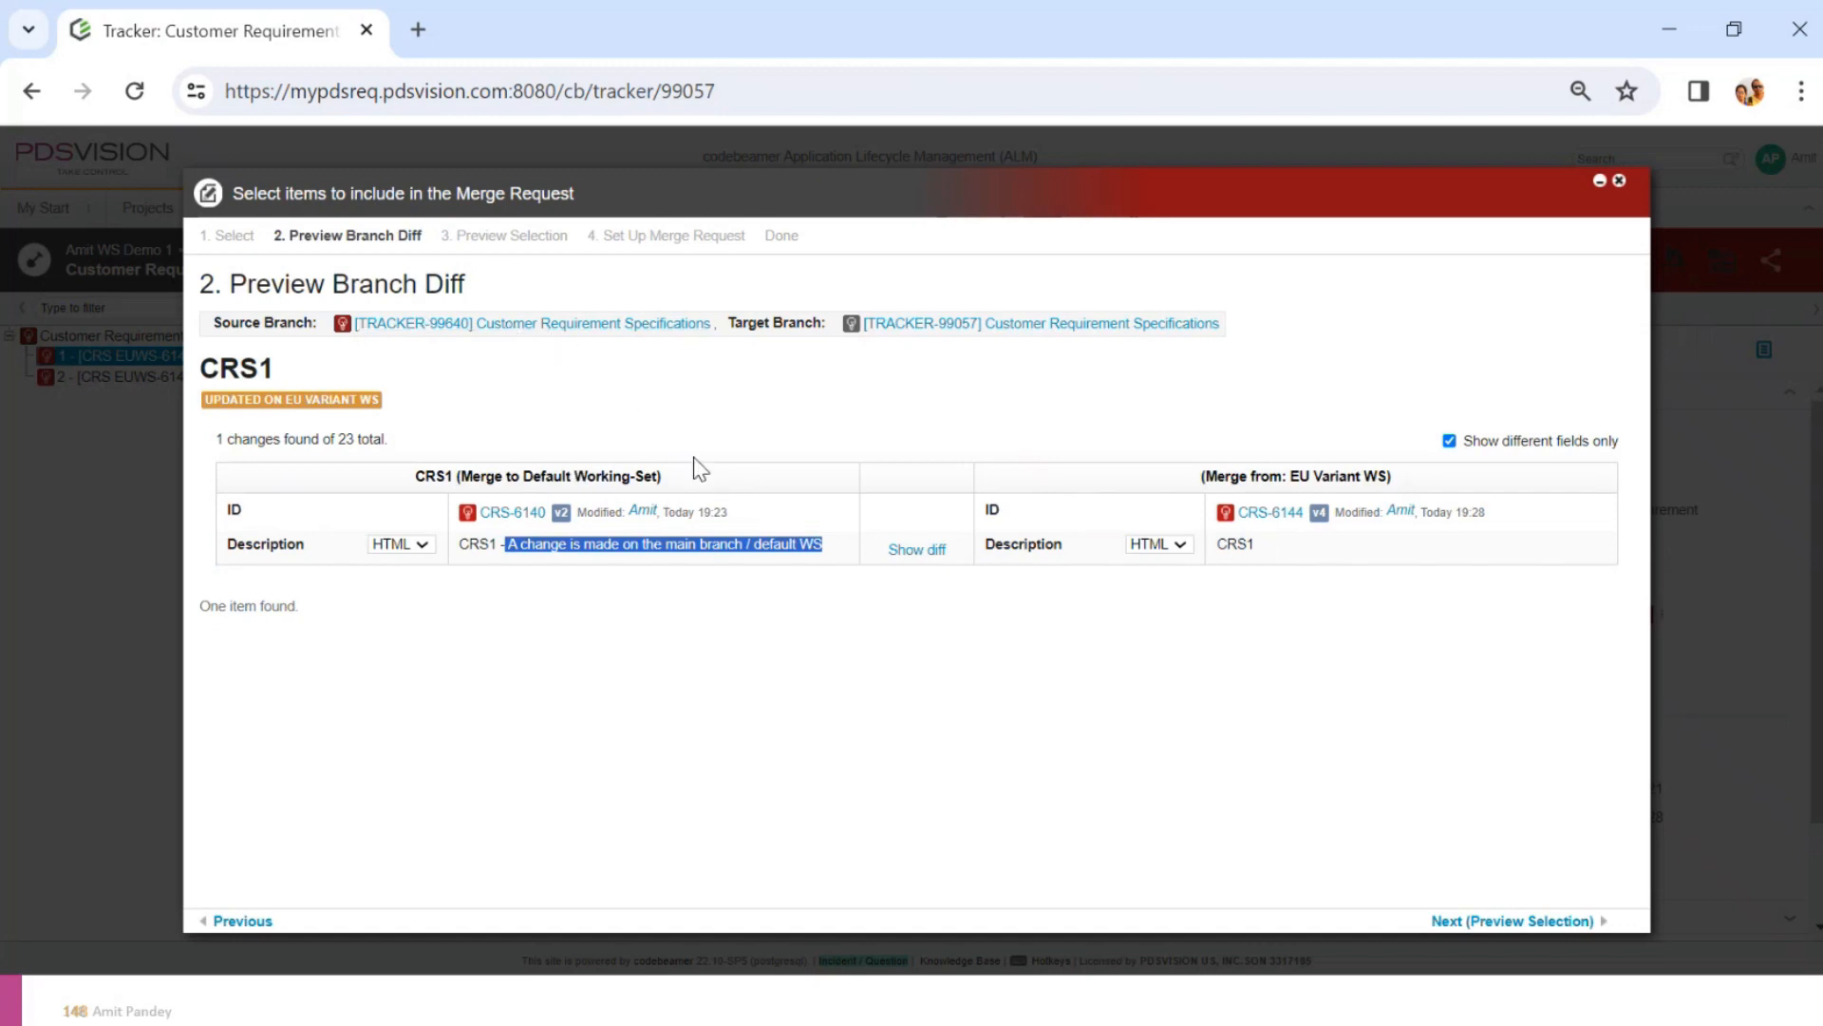
pyautogui.click(1473, 923)
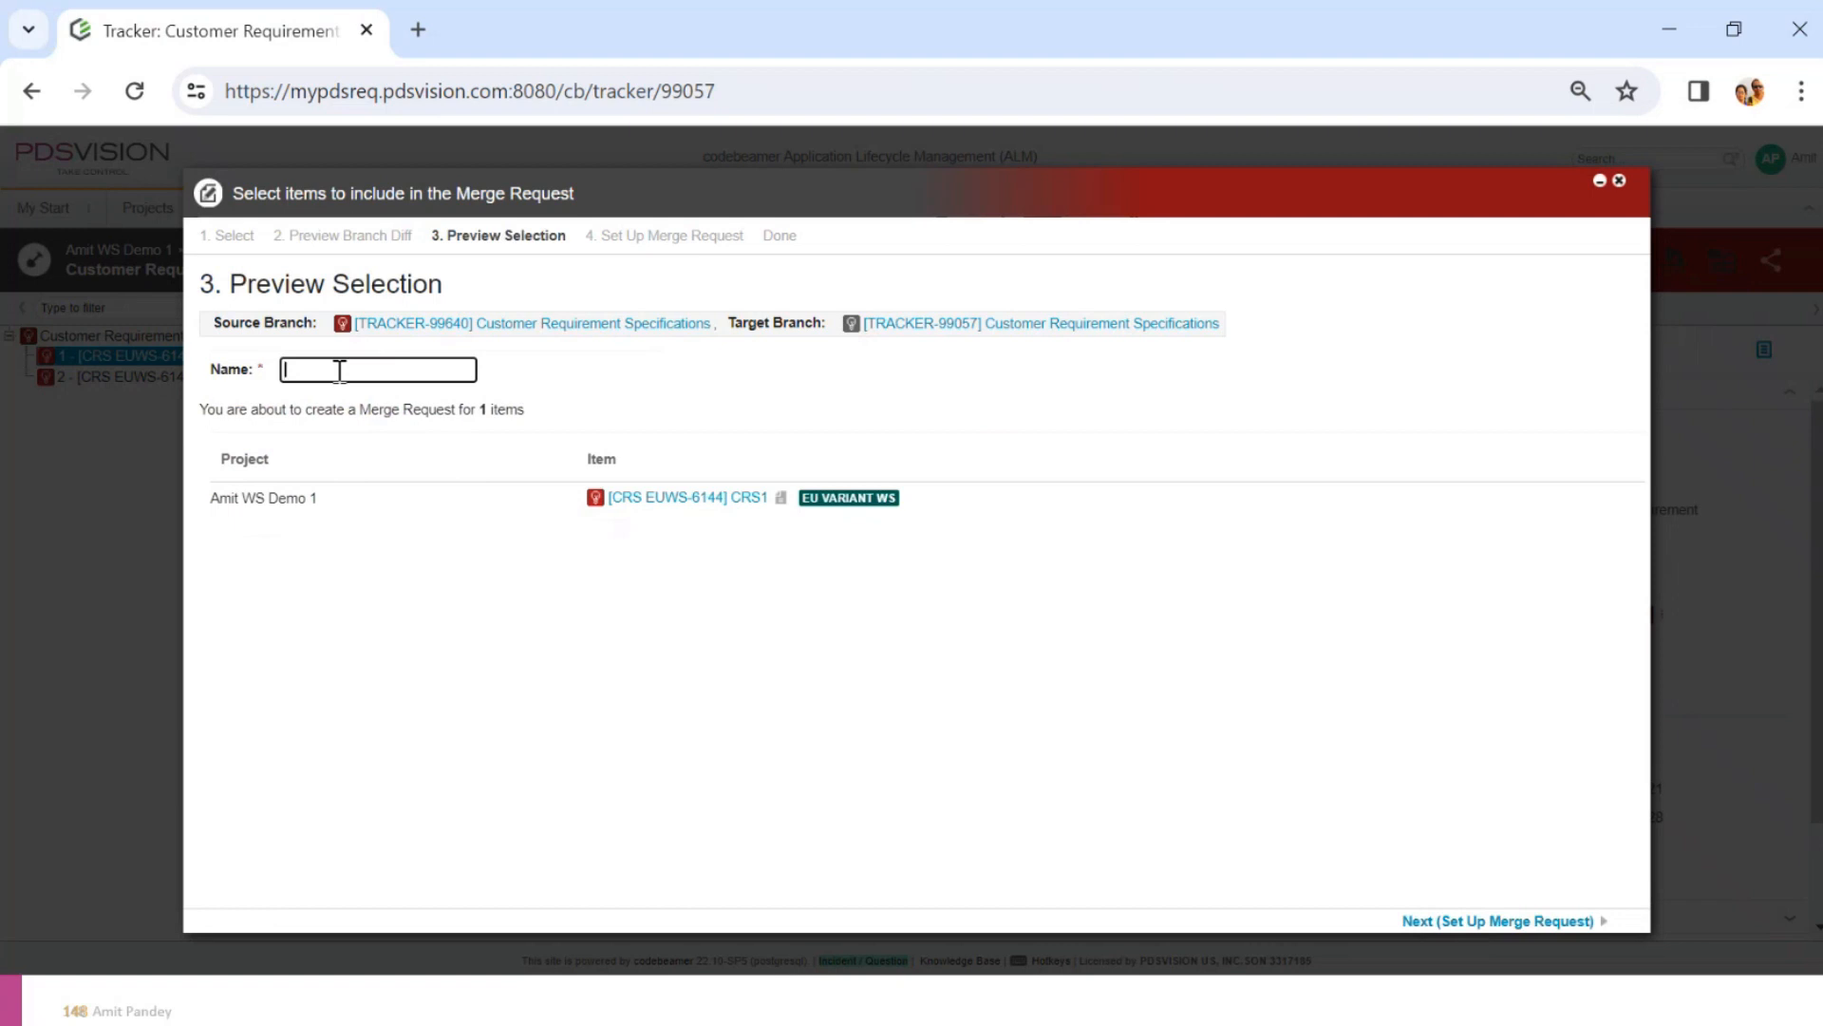
pyautogui.write('De')
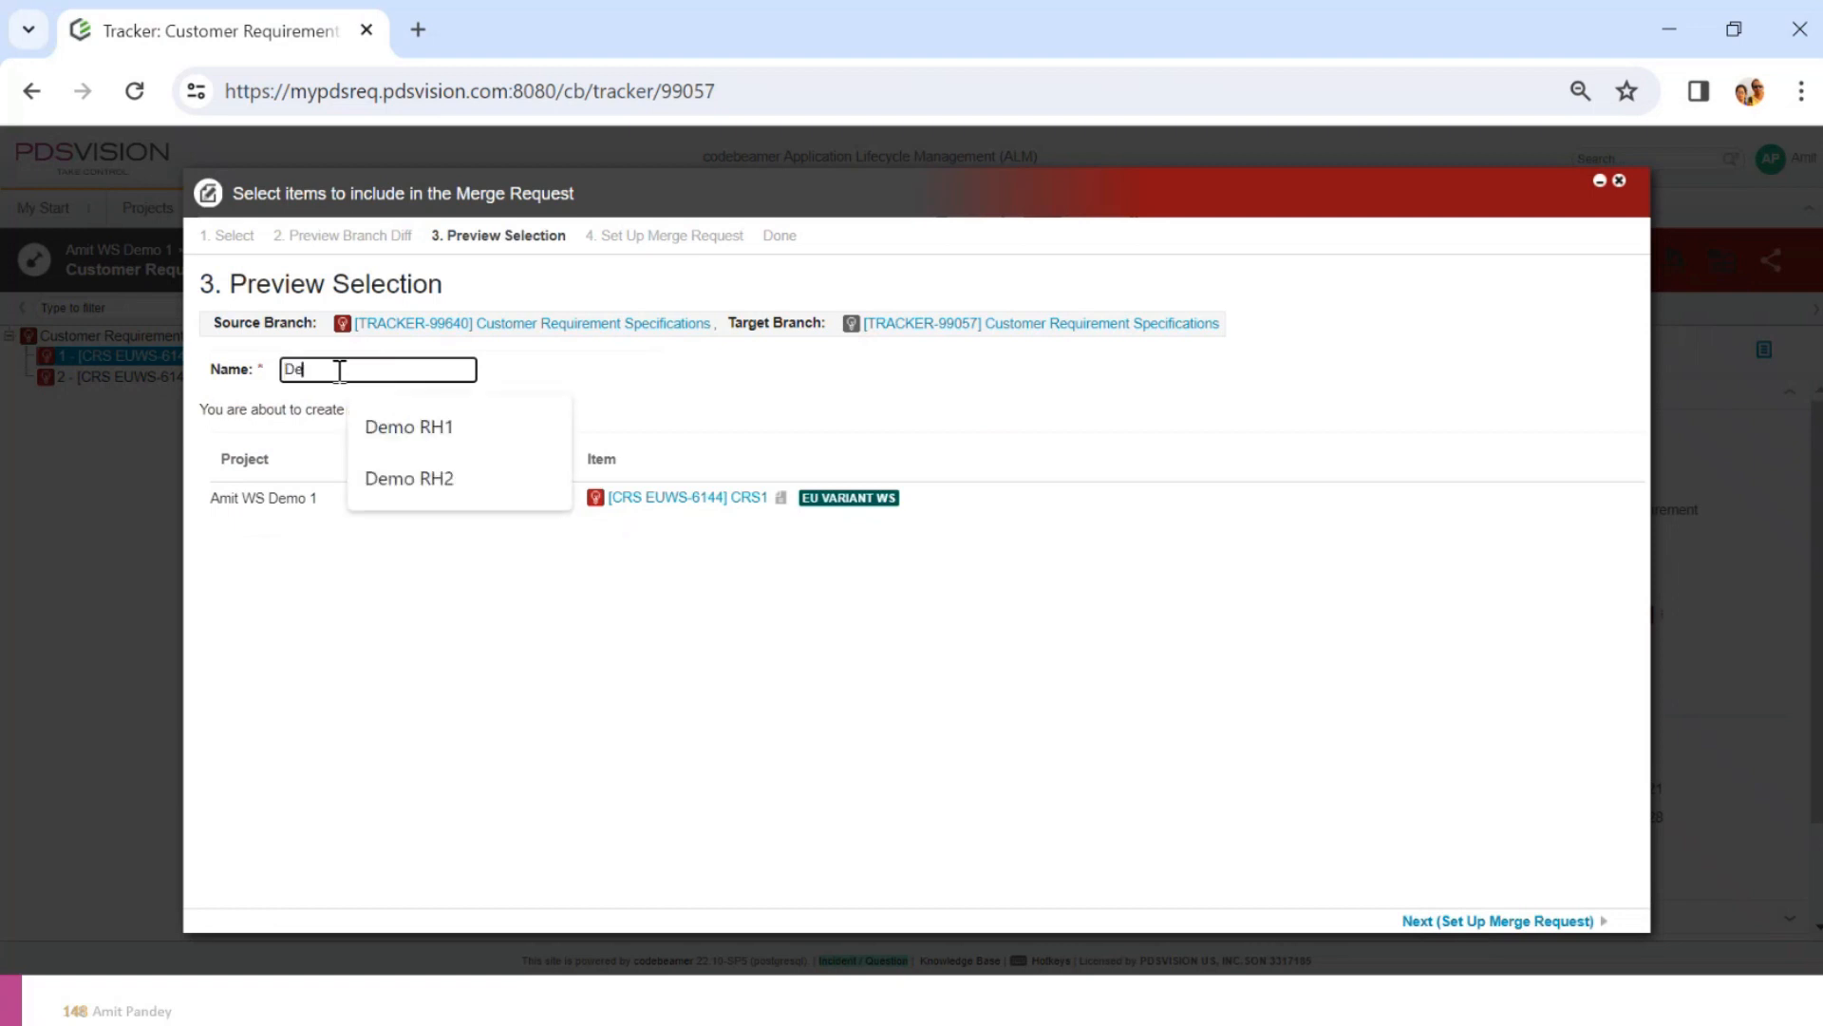
pyautogui.write('moWS')
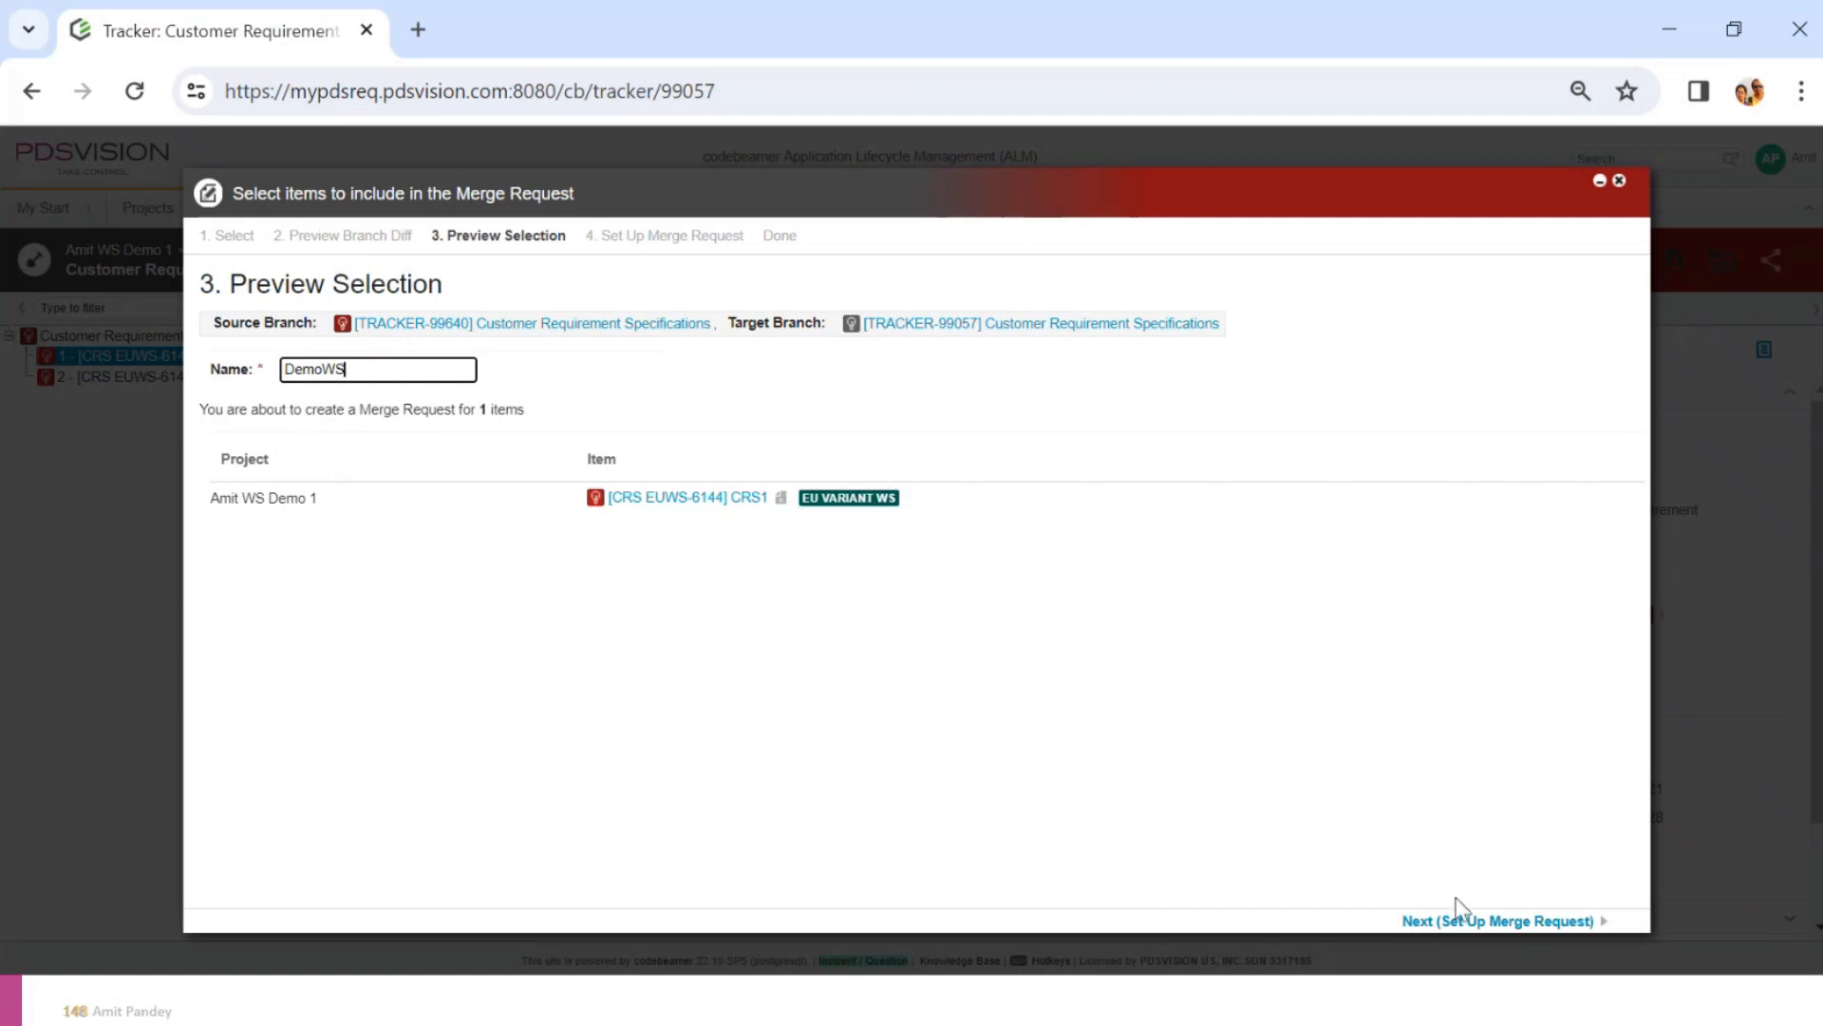
pyautogui.click(1444, 921)
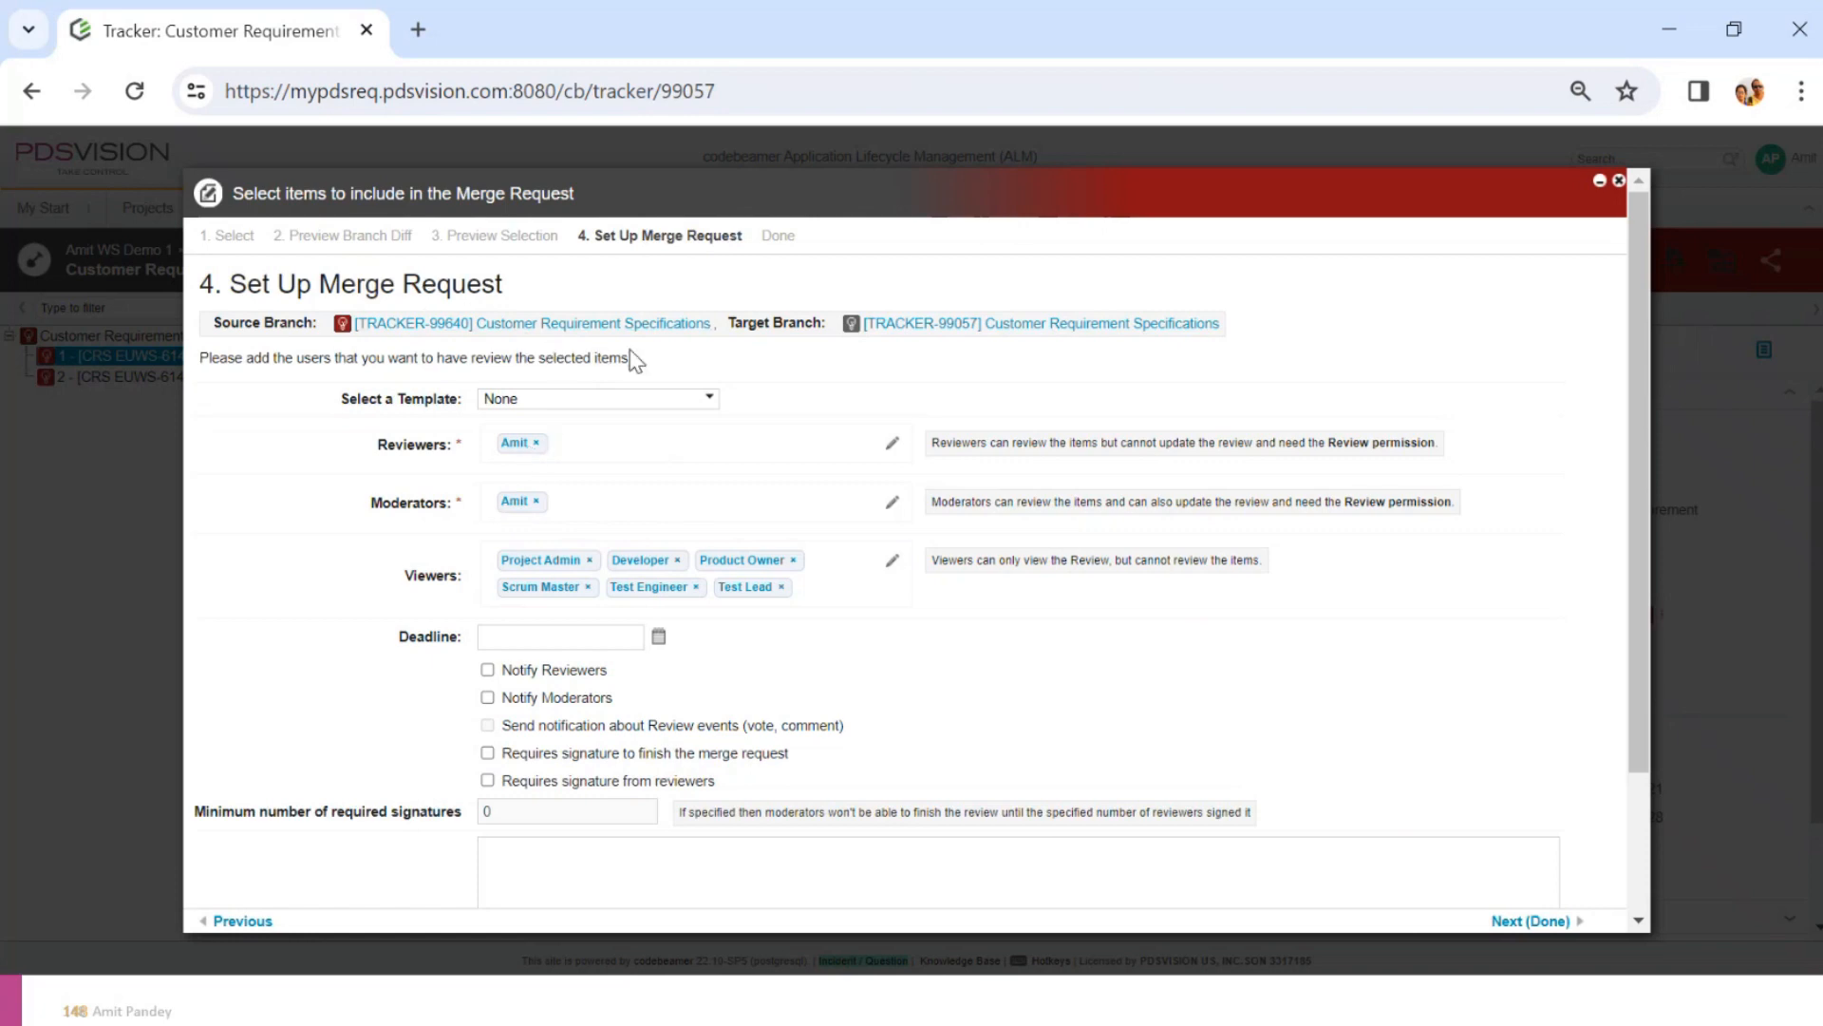
# Keep the preset reviewers and moderators for the merge request, and enable notifications for both groups
pyautogui.doubleClick(419, 448)
pyautogui.doubleClick(418, 505)
pyautogui.click(601, 443)
pyautogui.doubleClick(424, 451)
pyautogui.click(487, 670)
pyautogui.click(488, 698)
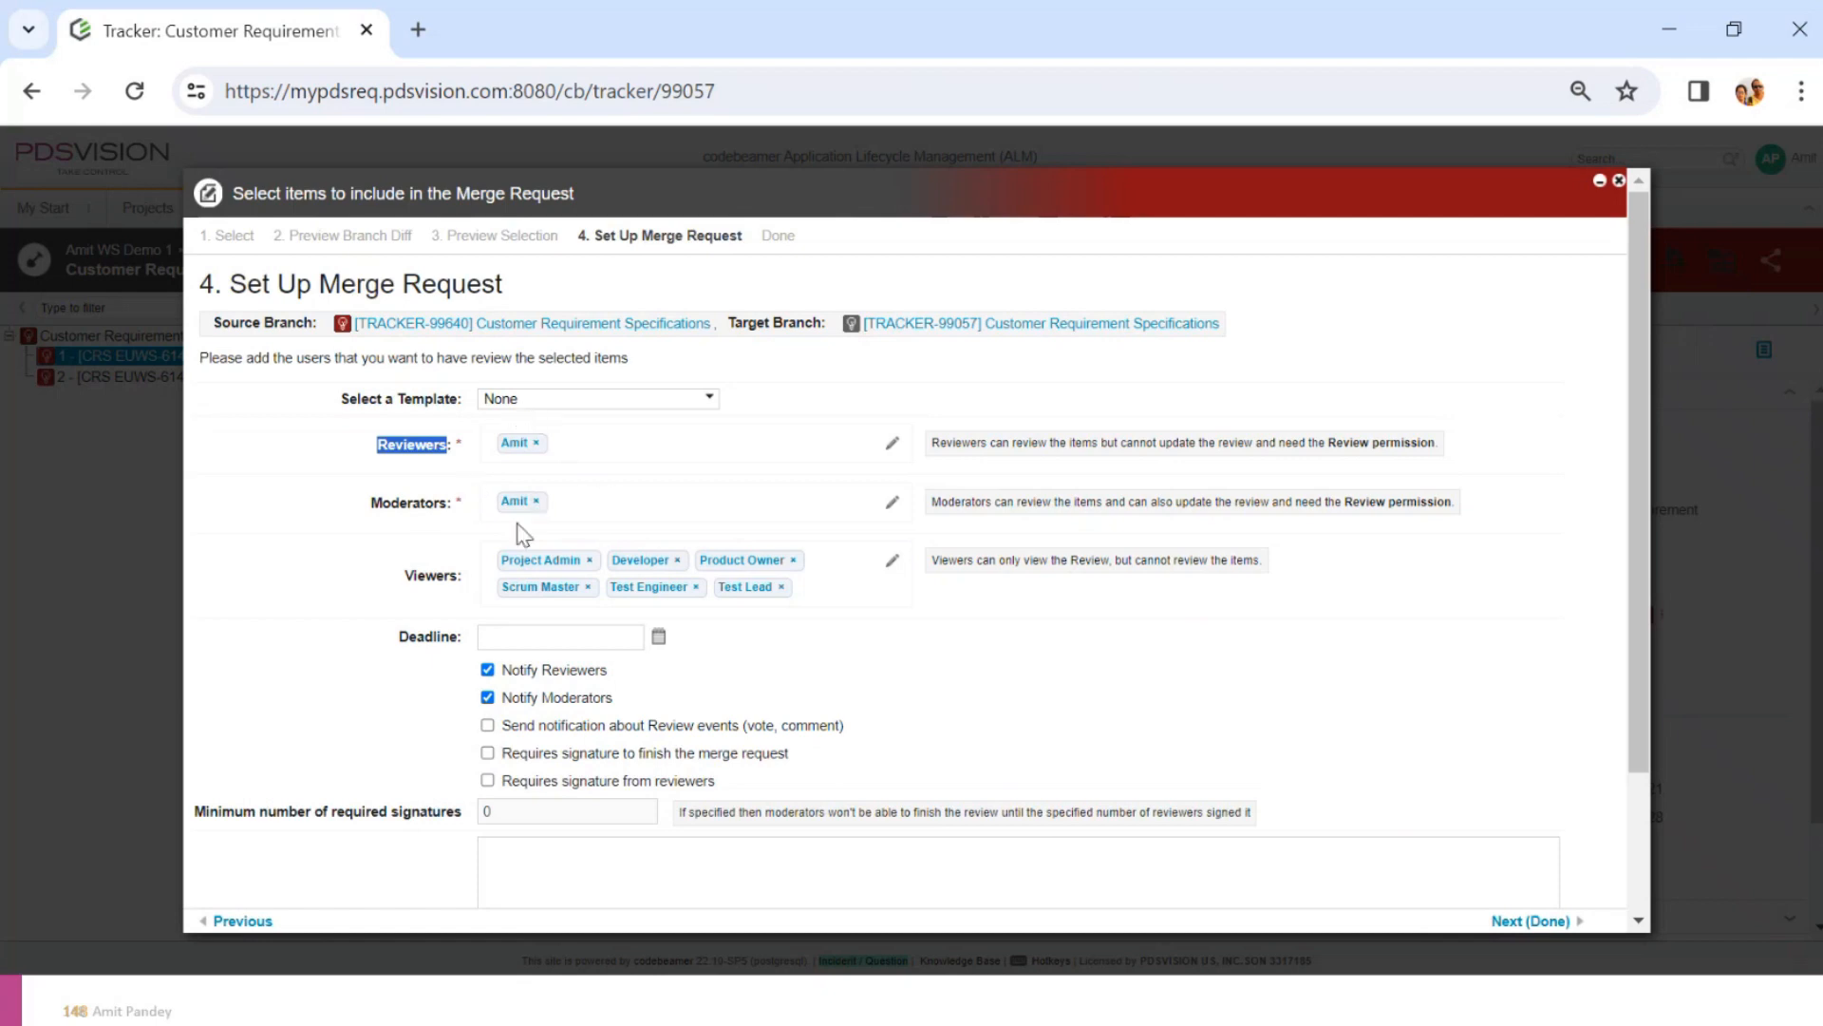
pyautogui.click(487, 780)
pyautogui.click(511, 813)
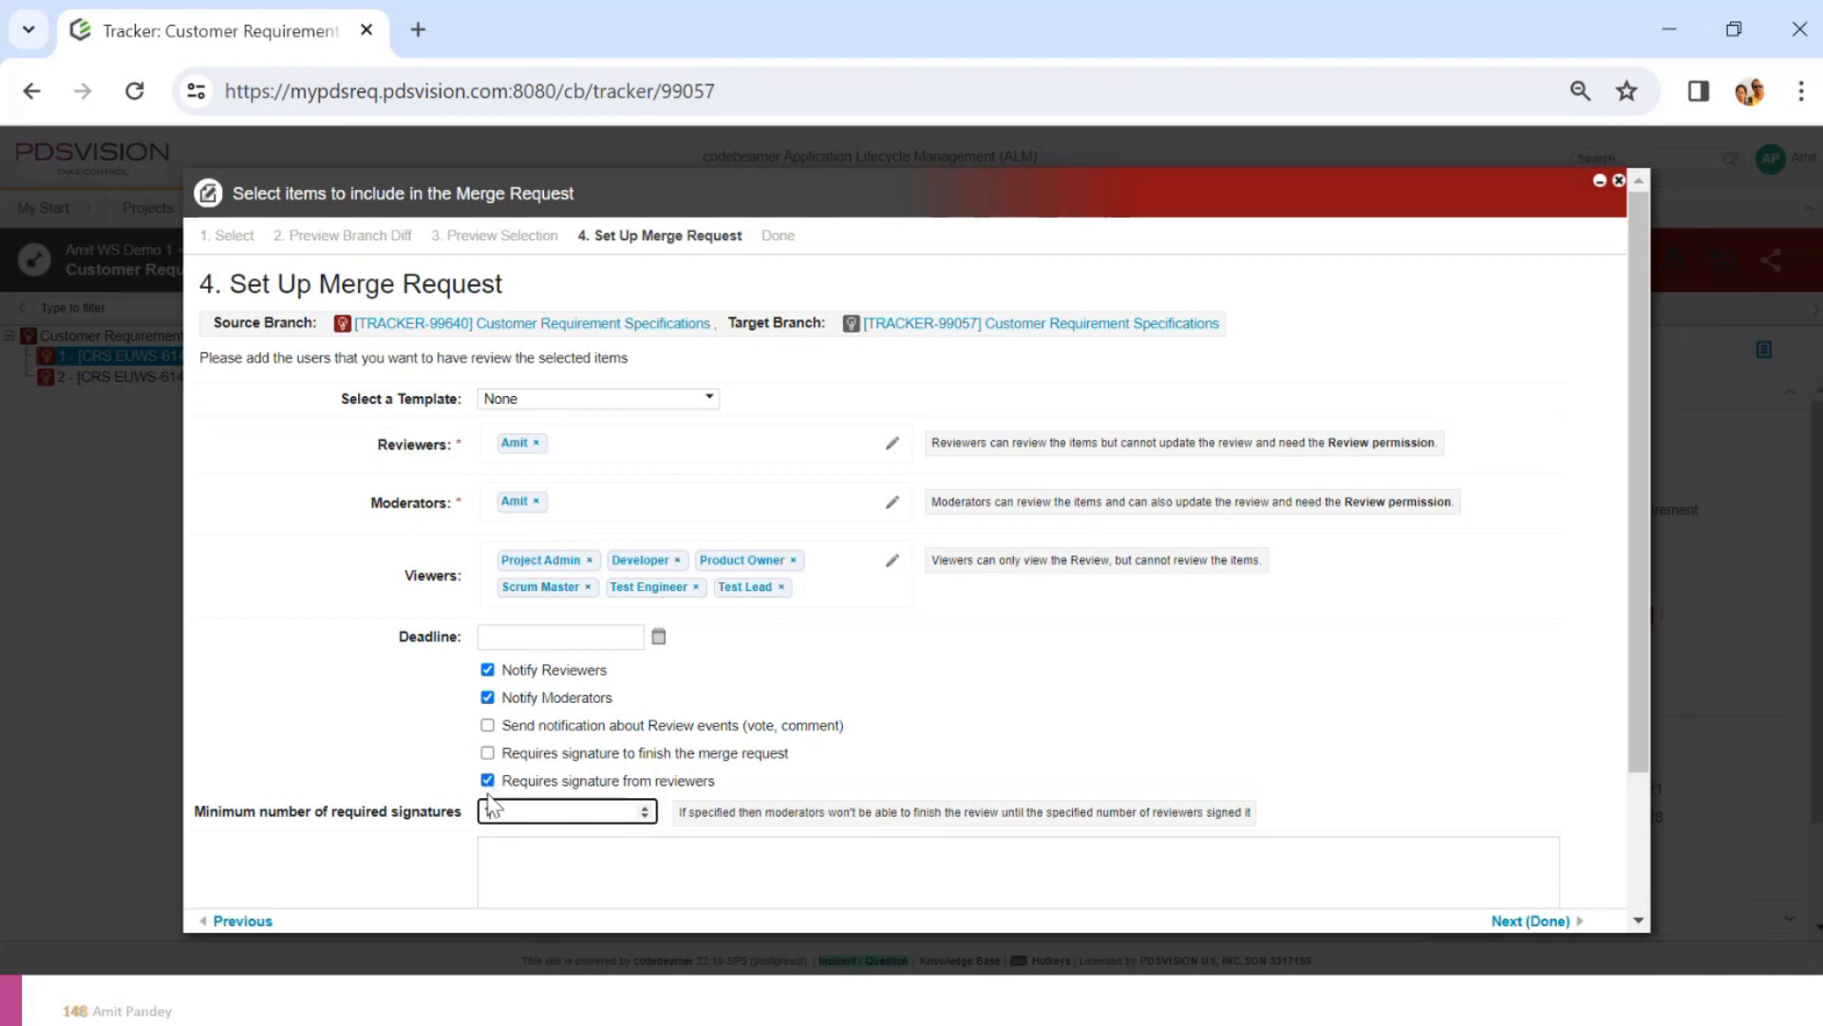
pyautogui.click(483, 777)
pyautogui.doubleClick(489, 810)
# Leave the merge request's description empty, finish its setup, and create the merge request
pyautogui.click(559, 867)
pyautogui.scroll(-2, 599, 807)
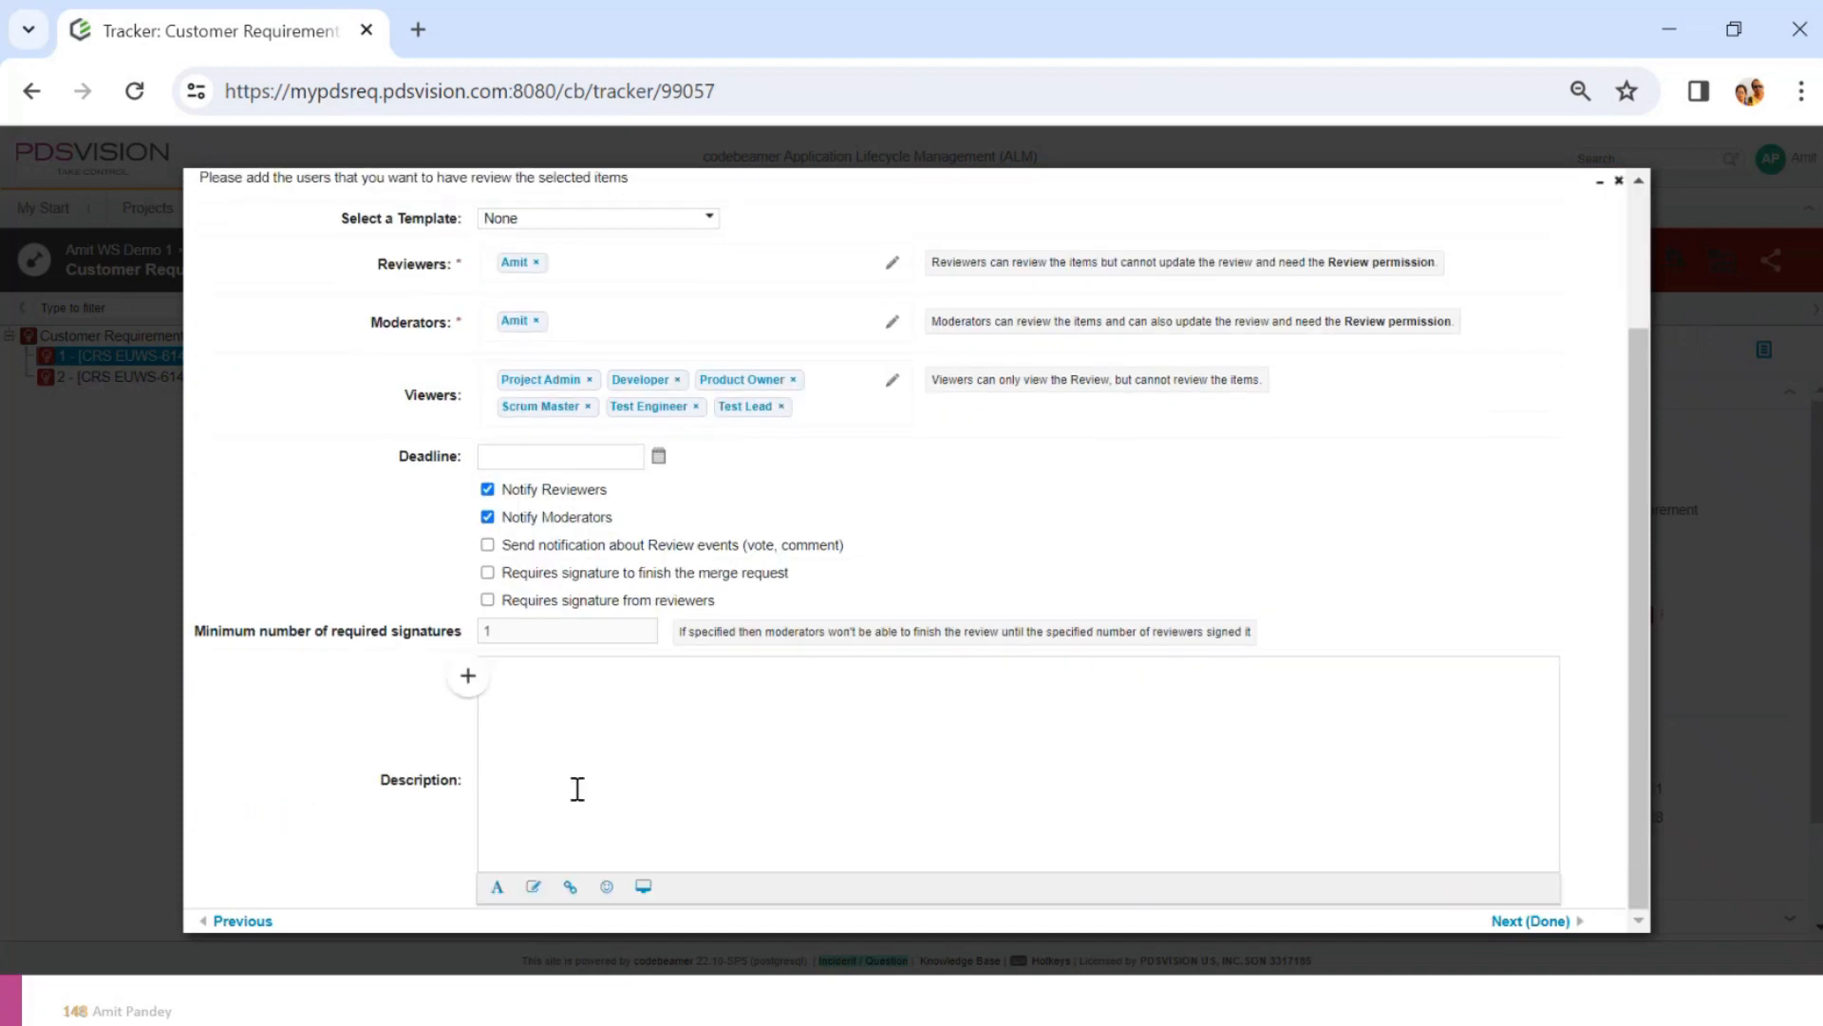
pyautogui.scroll(2, 1180, 827)
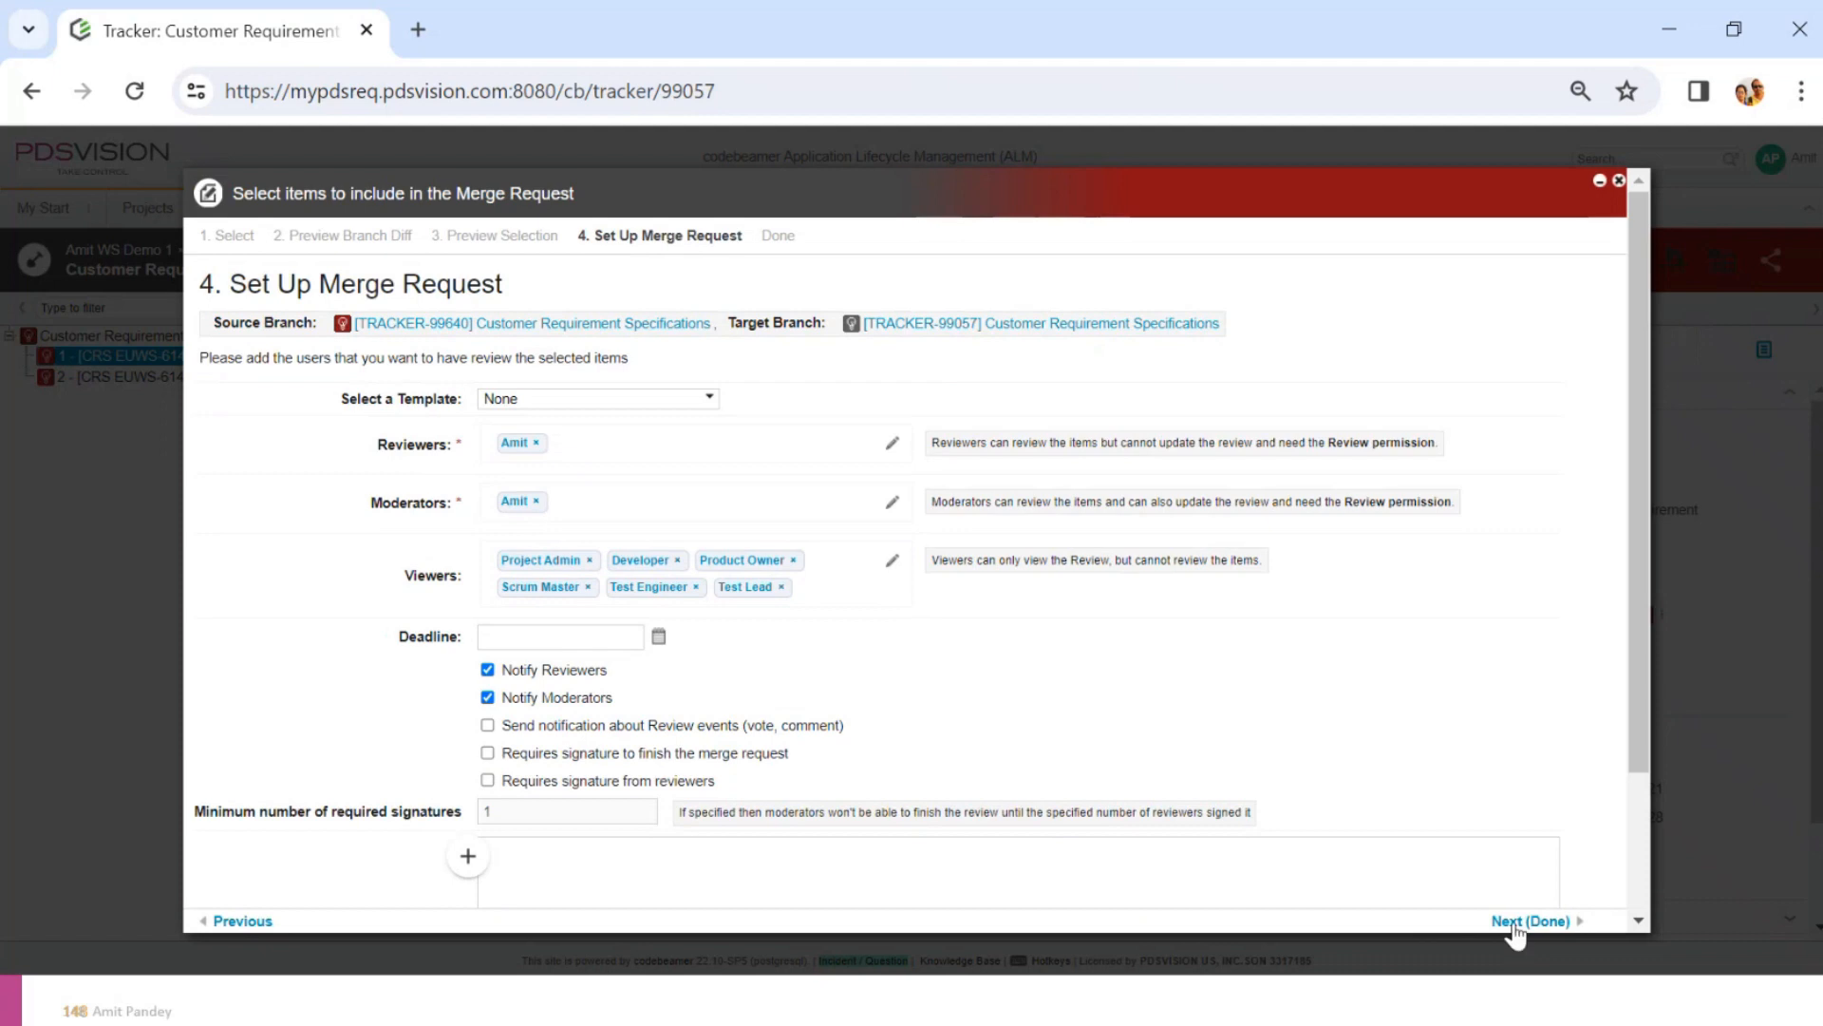
pyautogui.click(1513, 923)
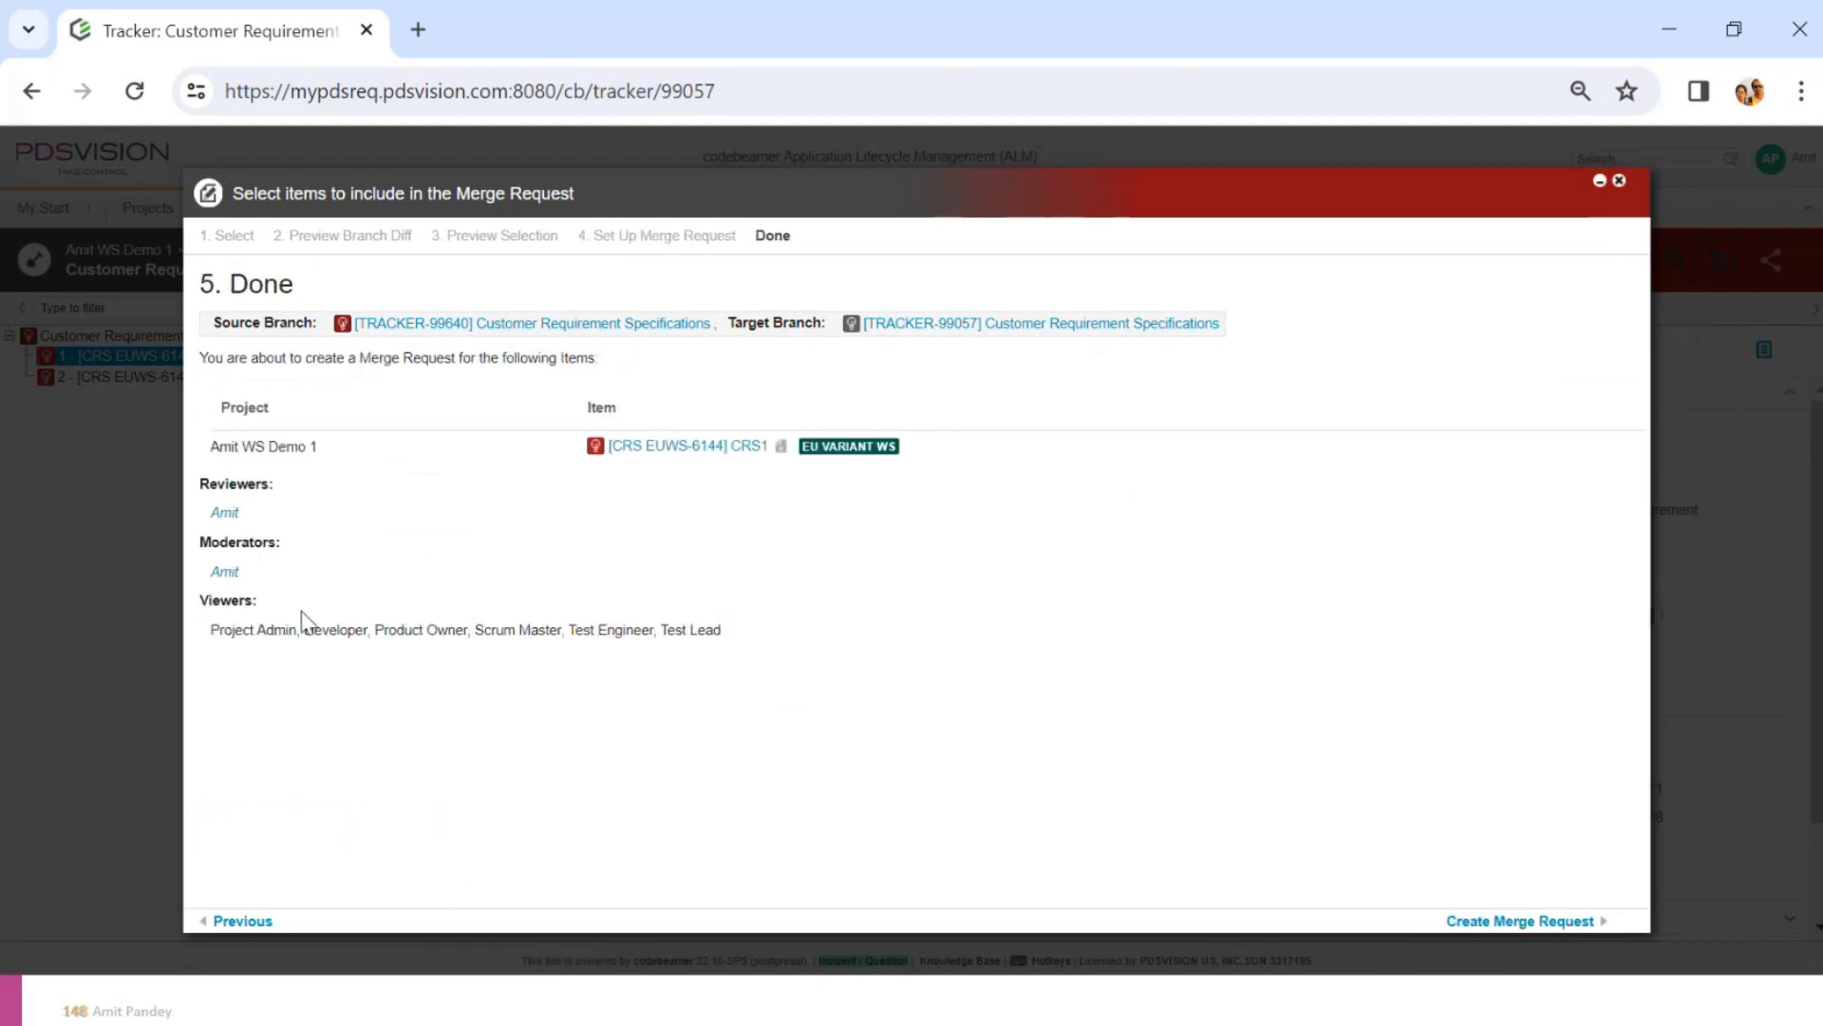
pyautogui.click(1522, 923)
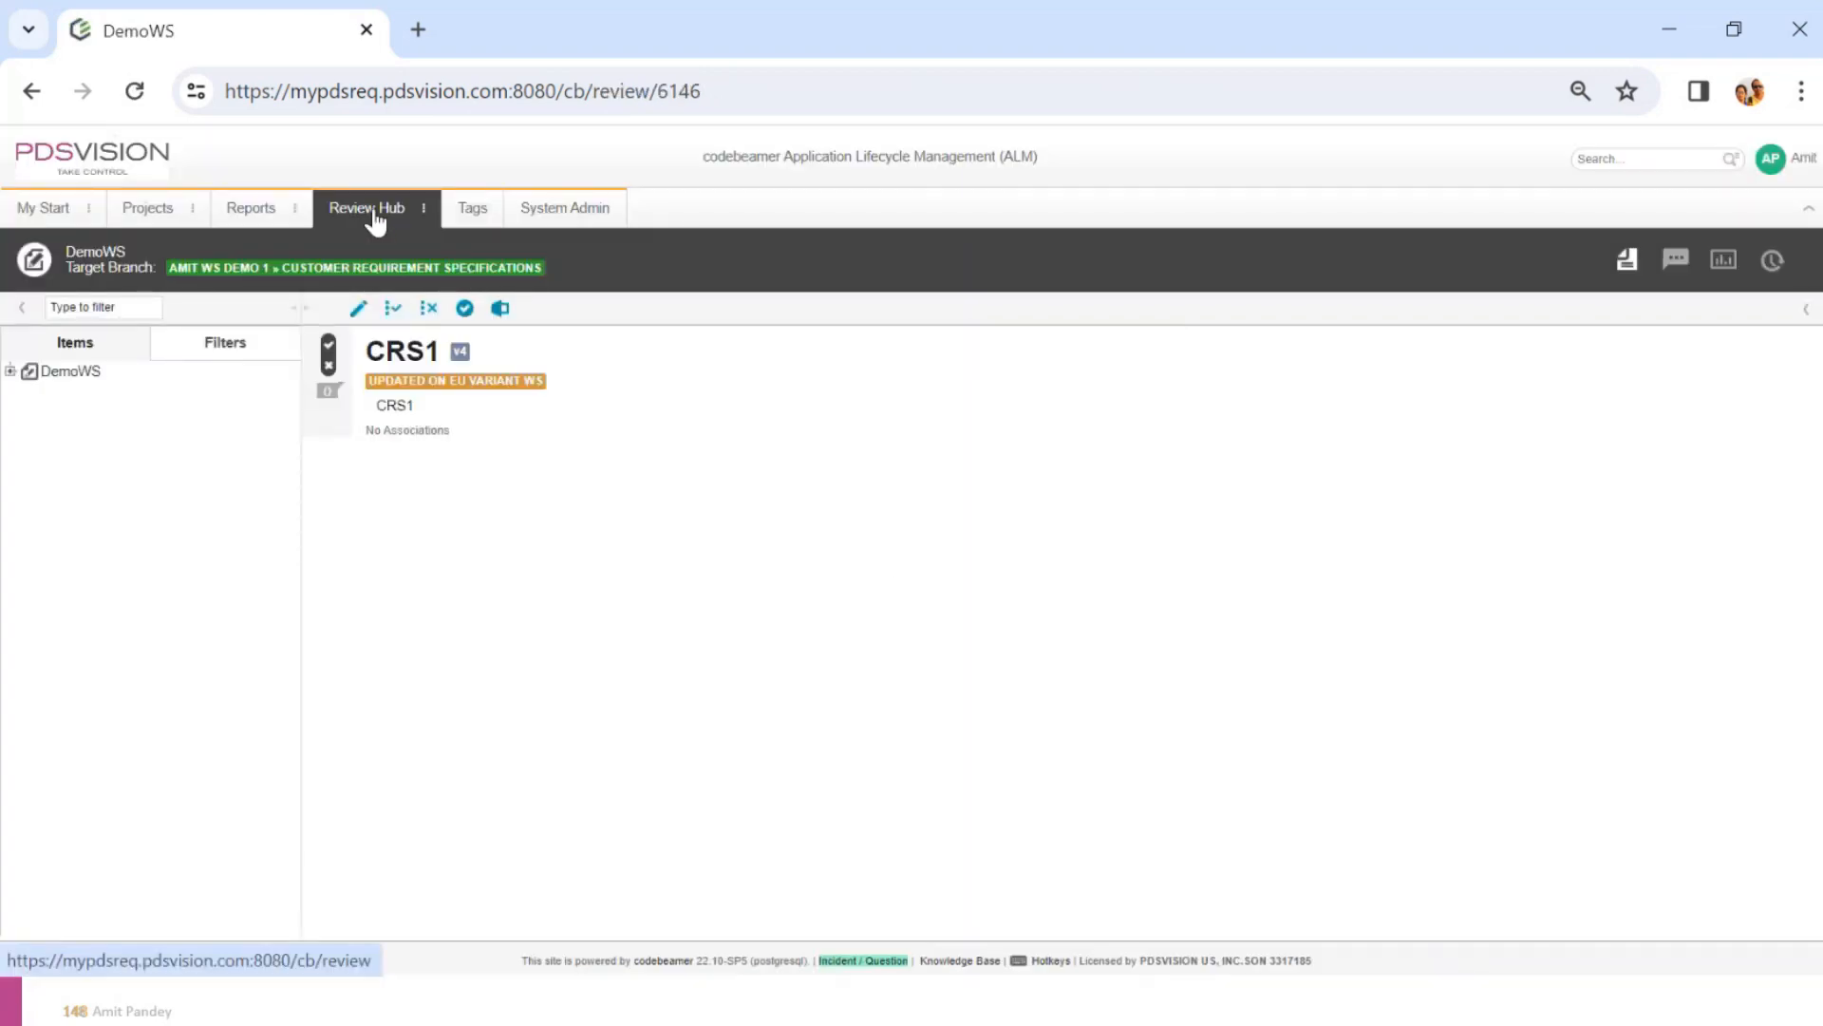
# In the DemoWS review, compare CRS1's descriptions on the Default Working-Set and EU Variant WS, including the detailed text difference
pyautogui.doubleClick(399, 408)
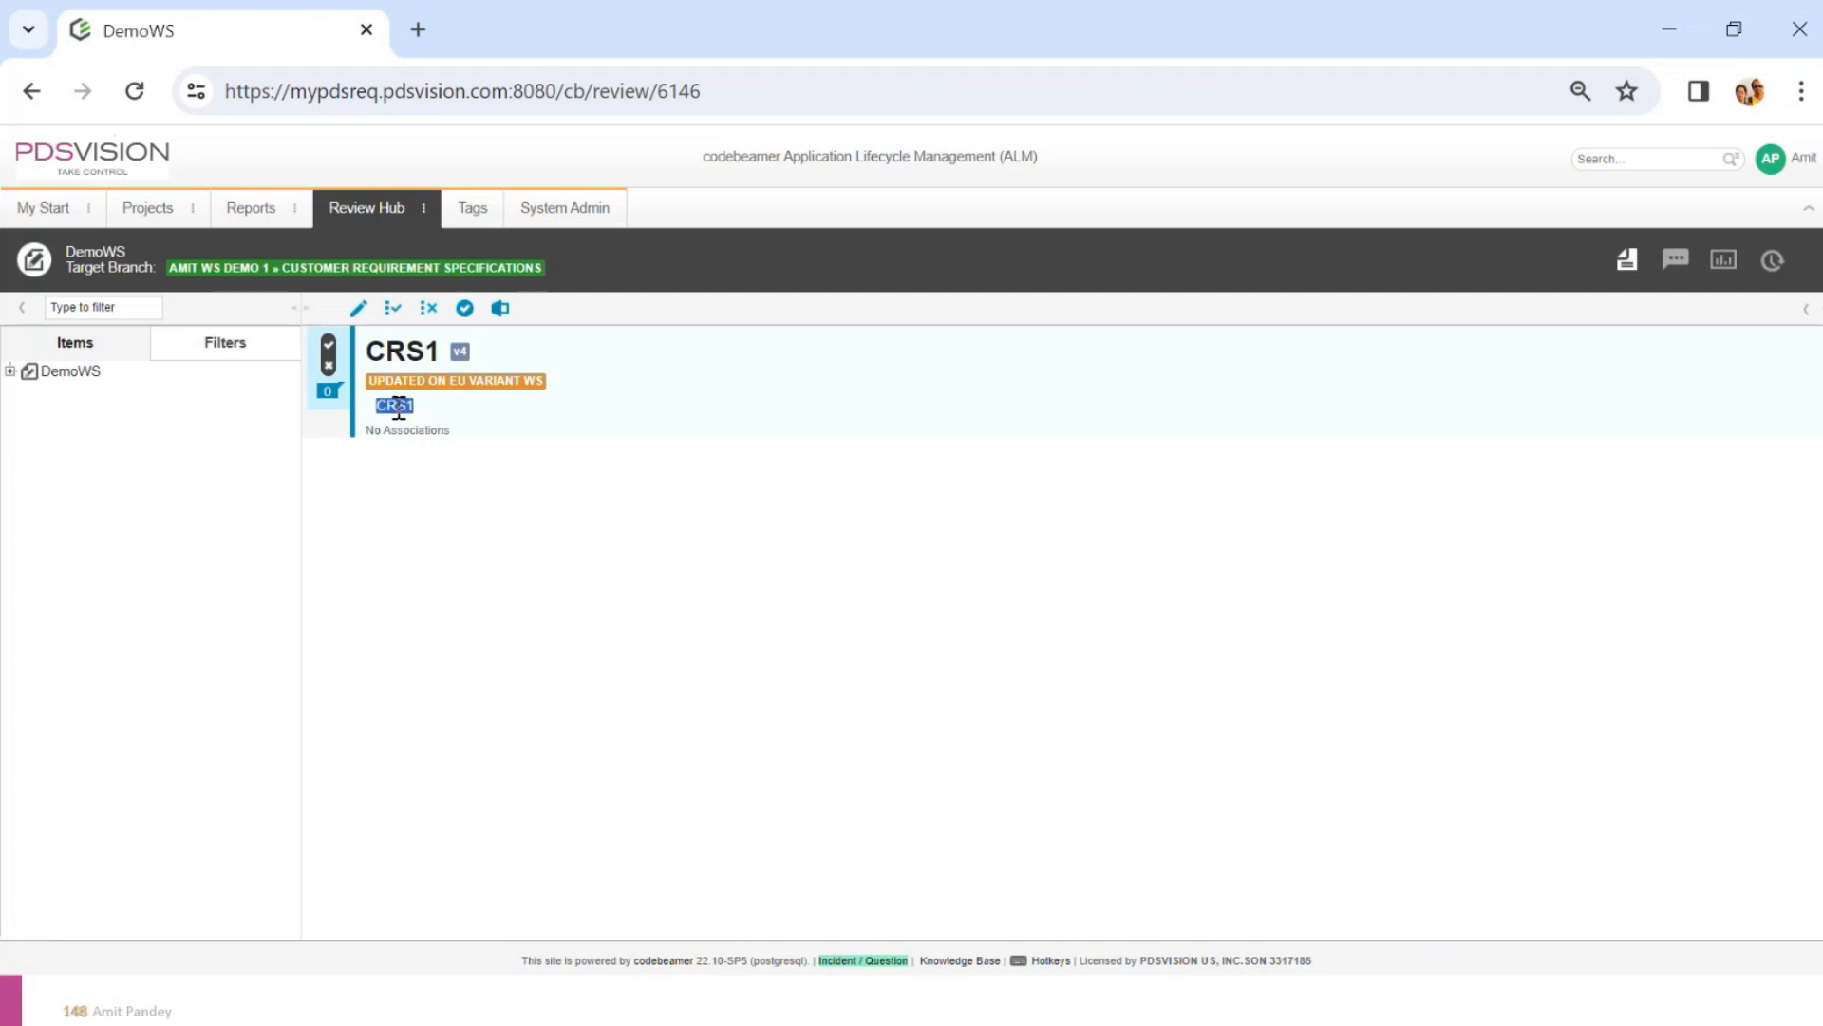
pyautogui.click(467, 382)
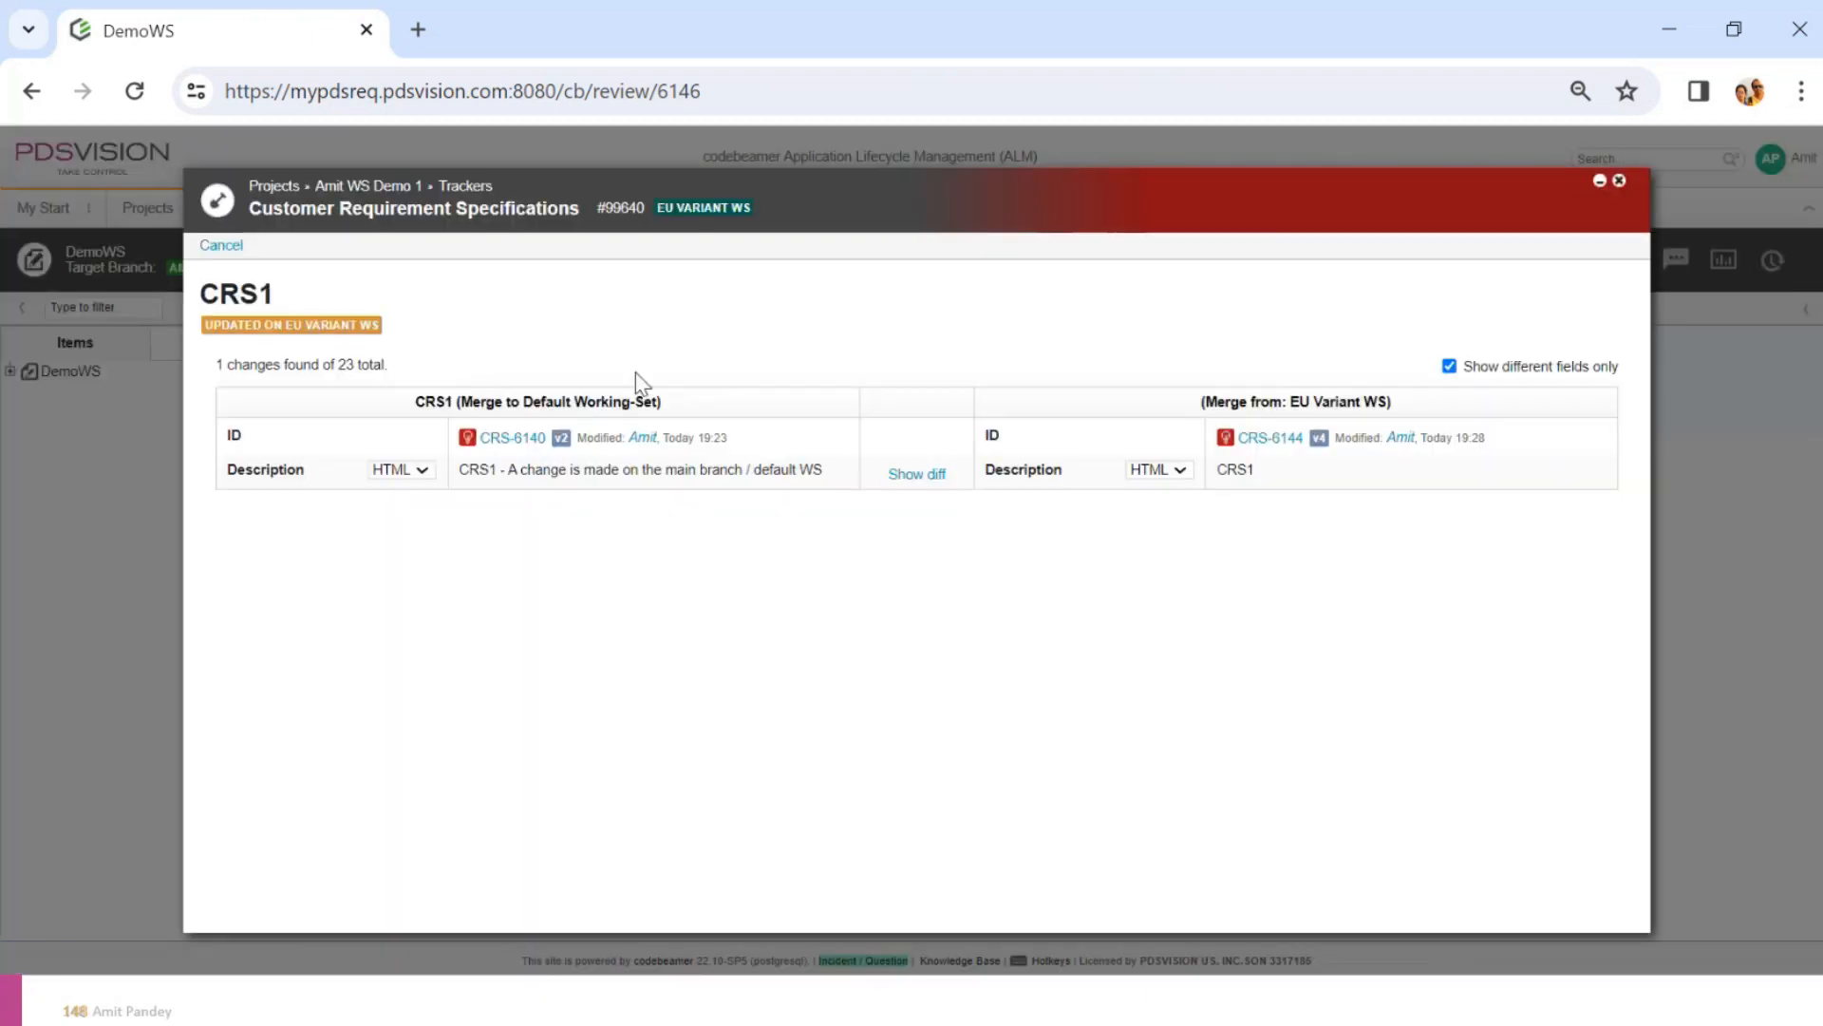
pyautogui.doubleClick(1226, 471)
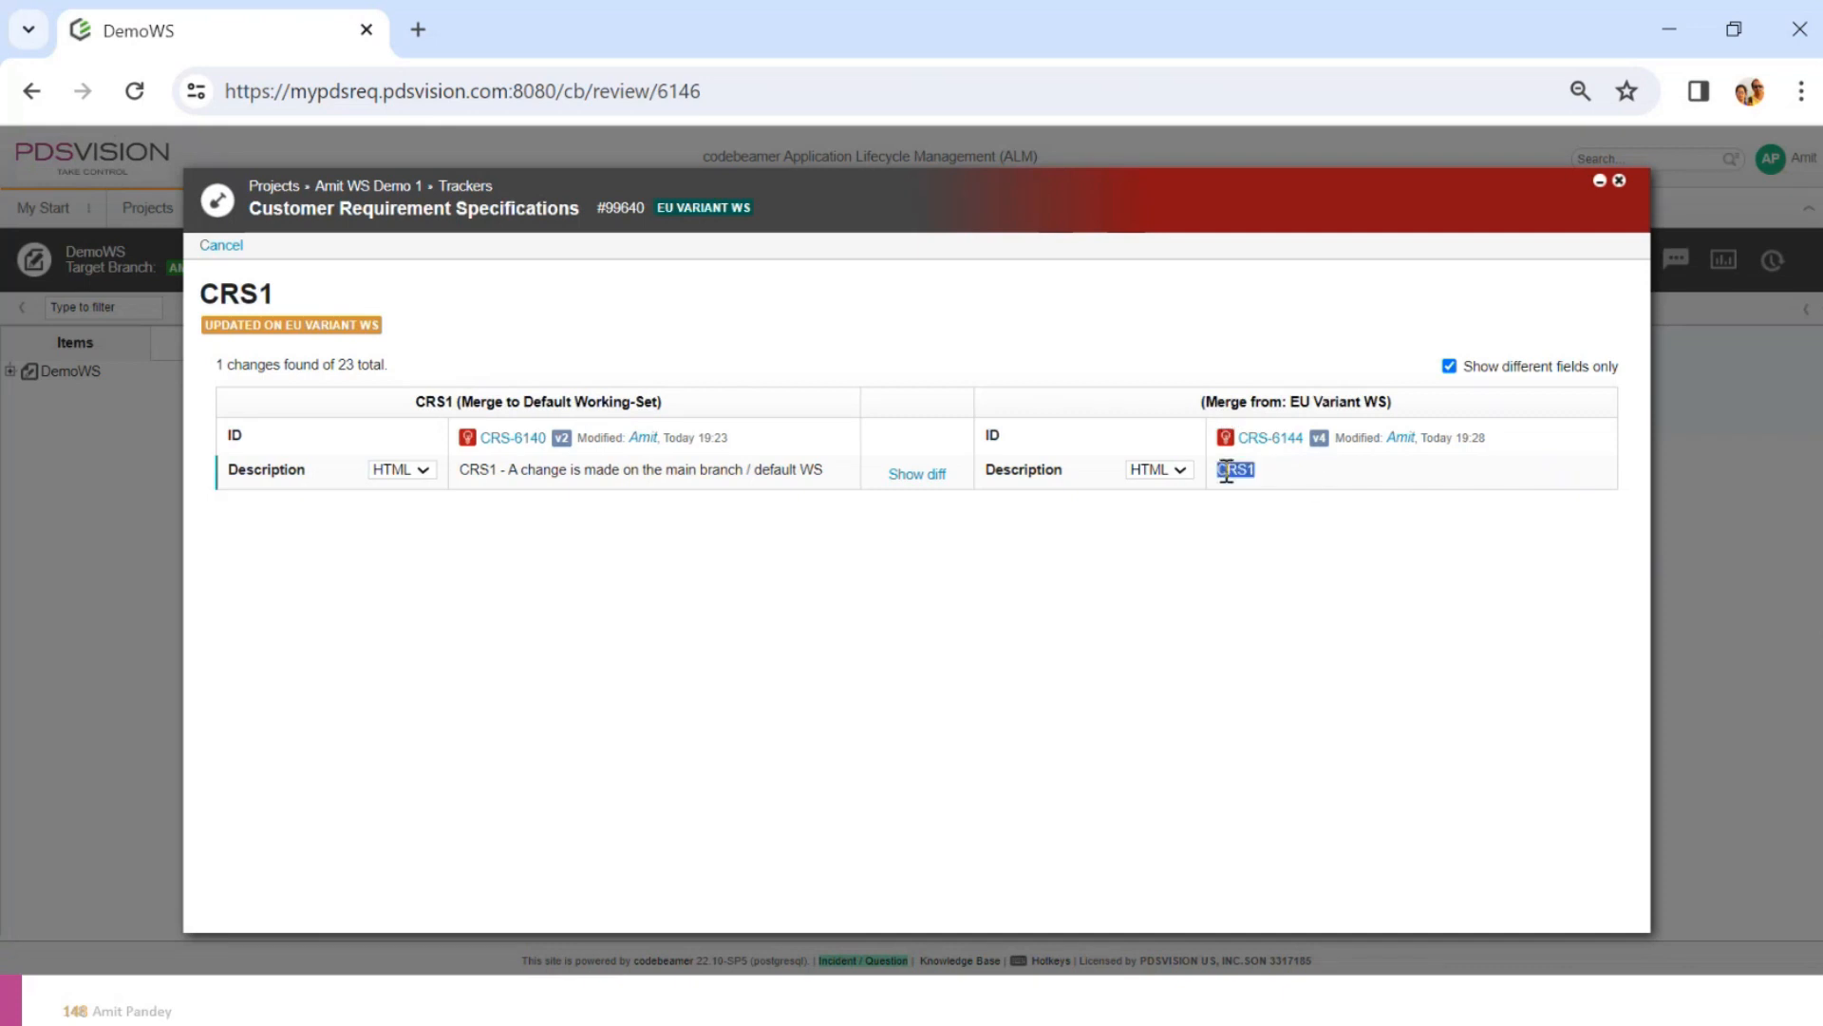
pyautogui.moveTo(469, 470); pyautogui.dragTo(798, 459)
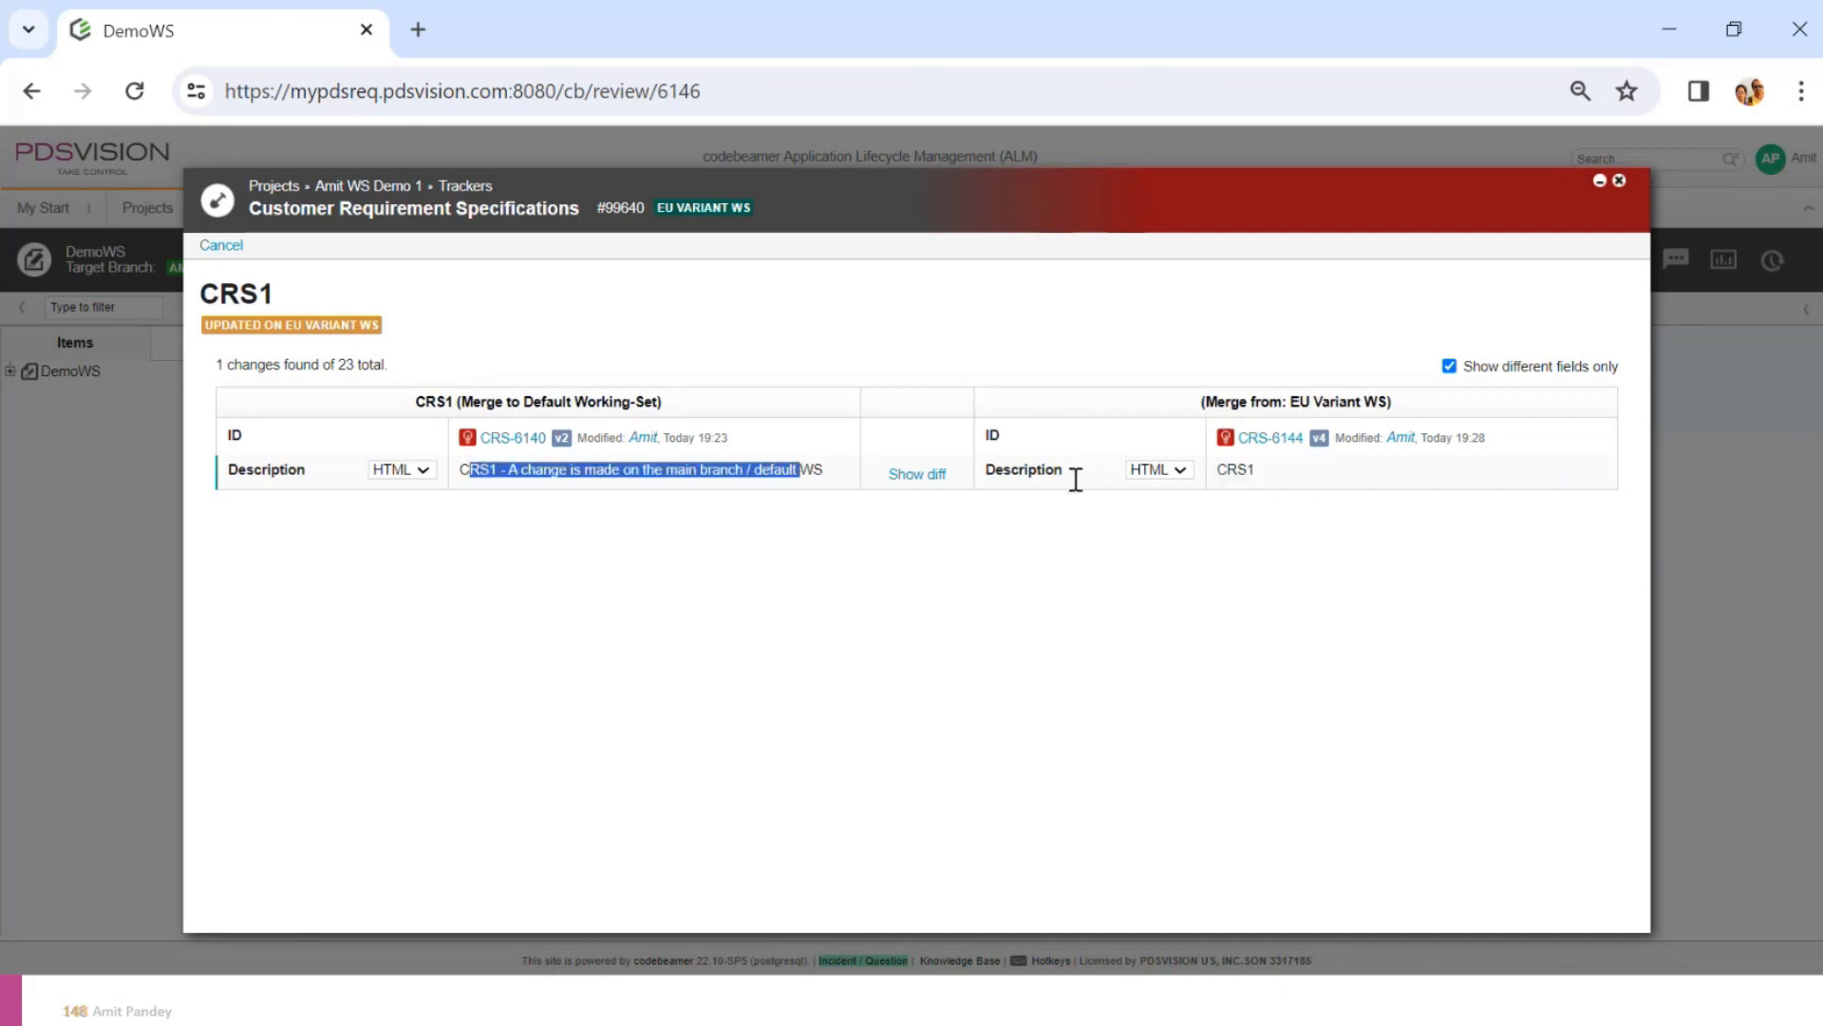
pyautogui.click(918, 474)
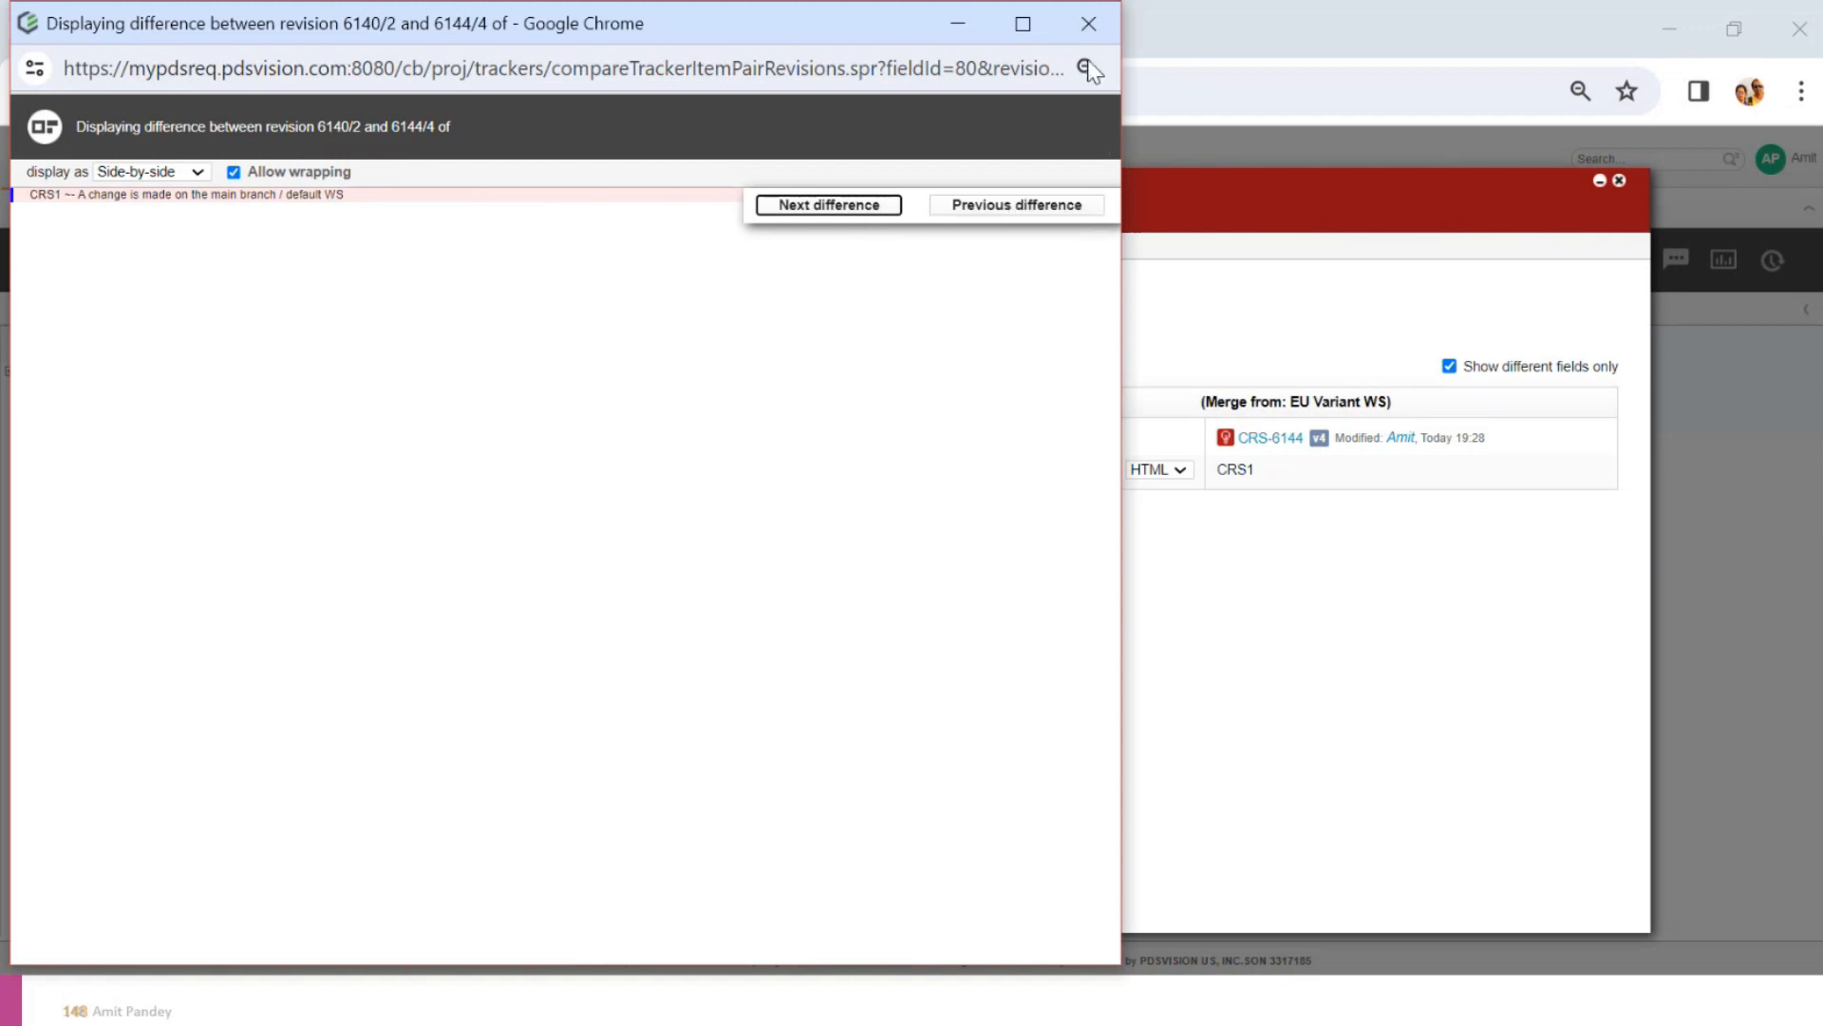
pyautogui.click(1088, 23)
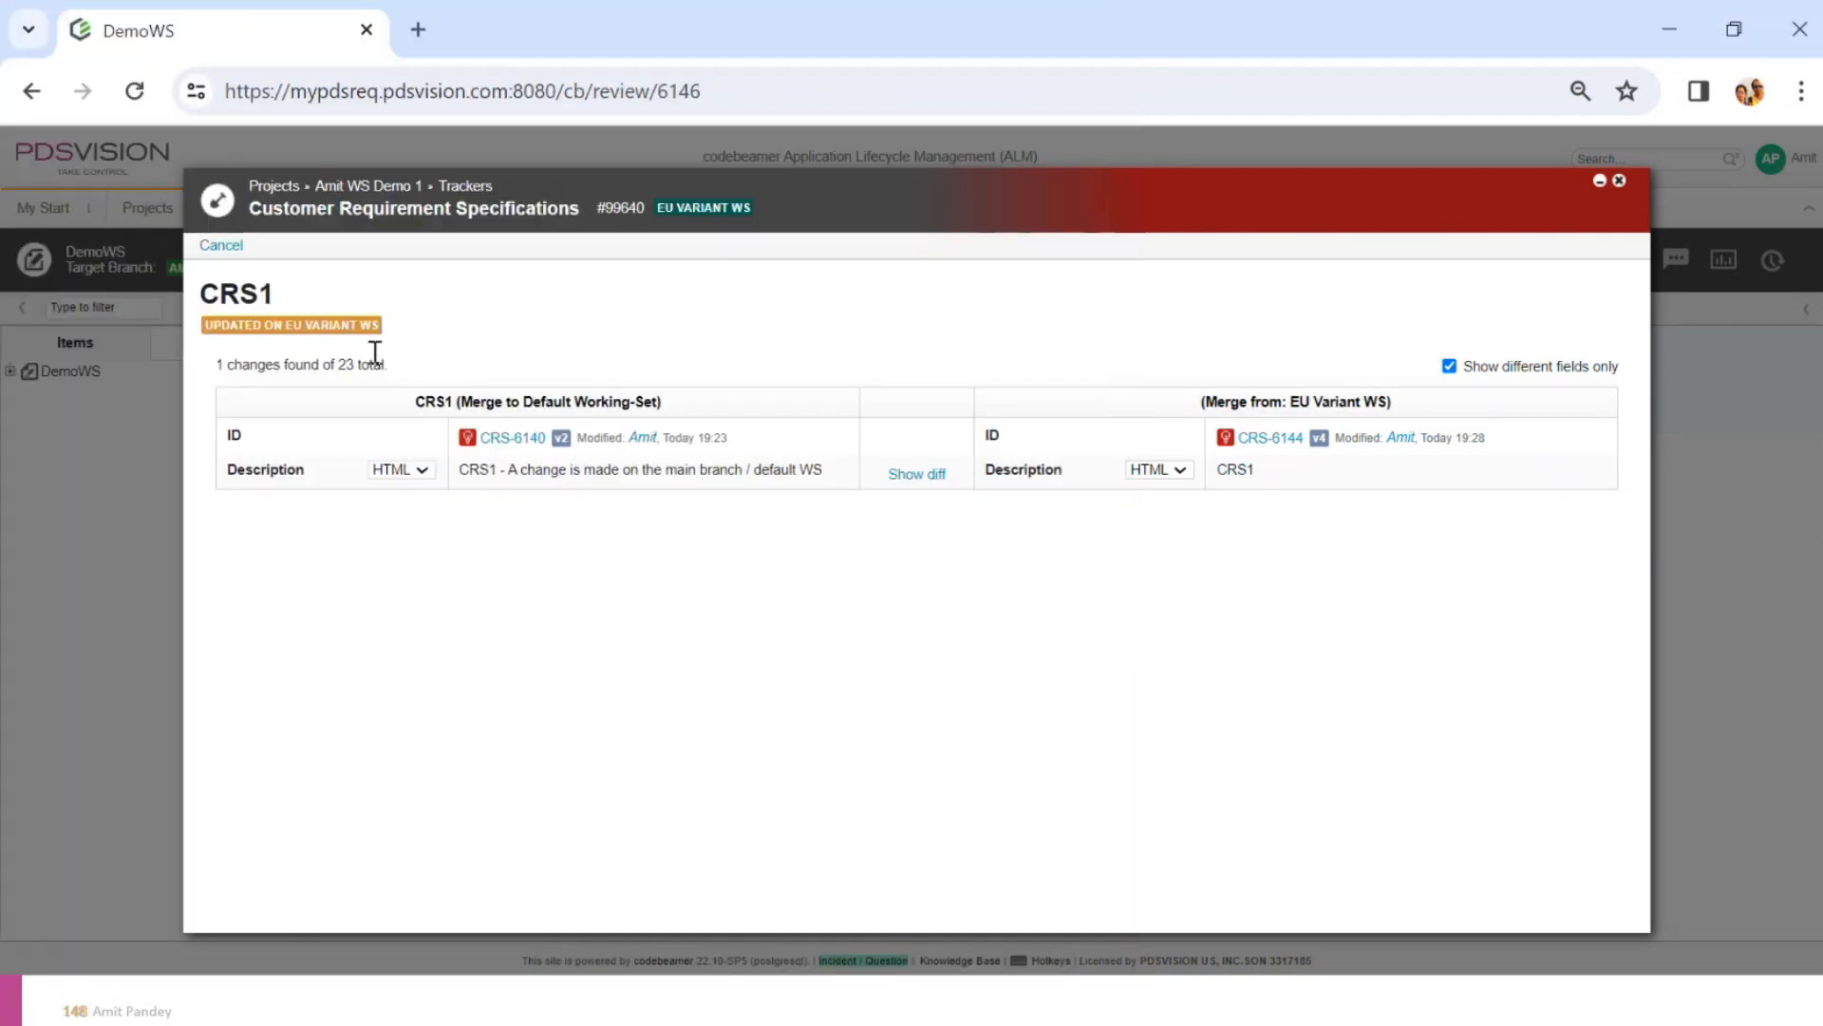
pyautogui.click(231, 248)
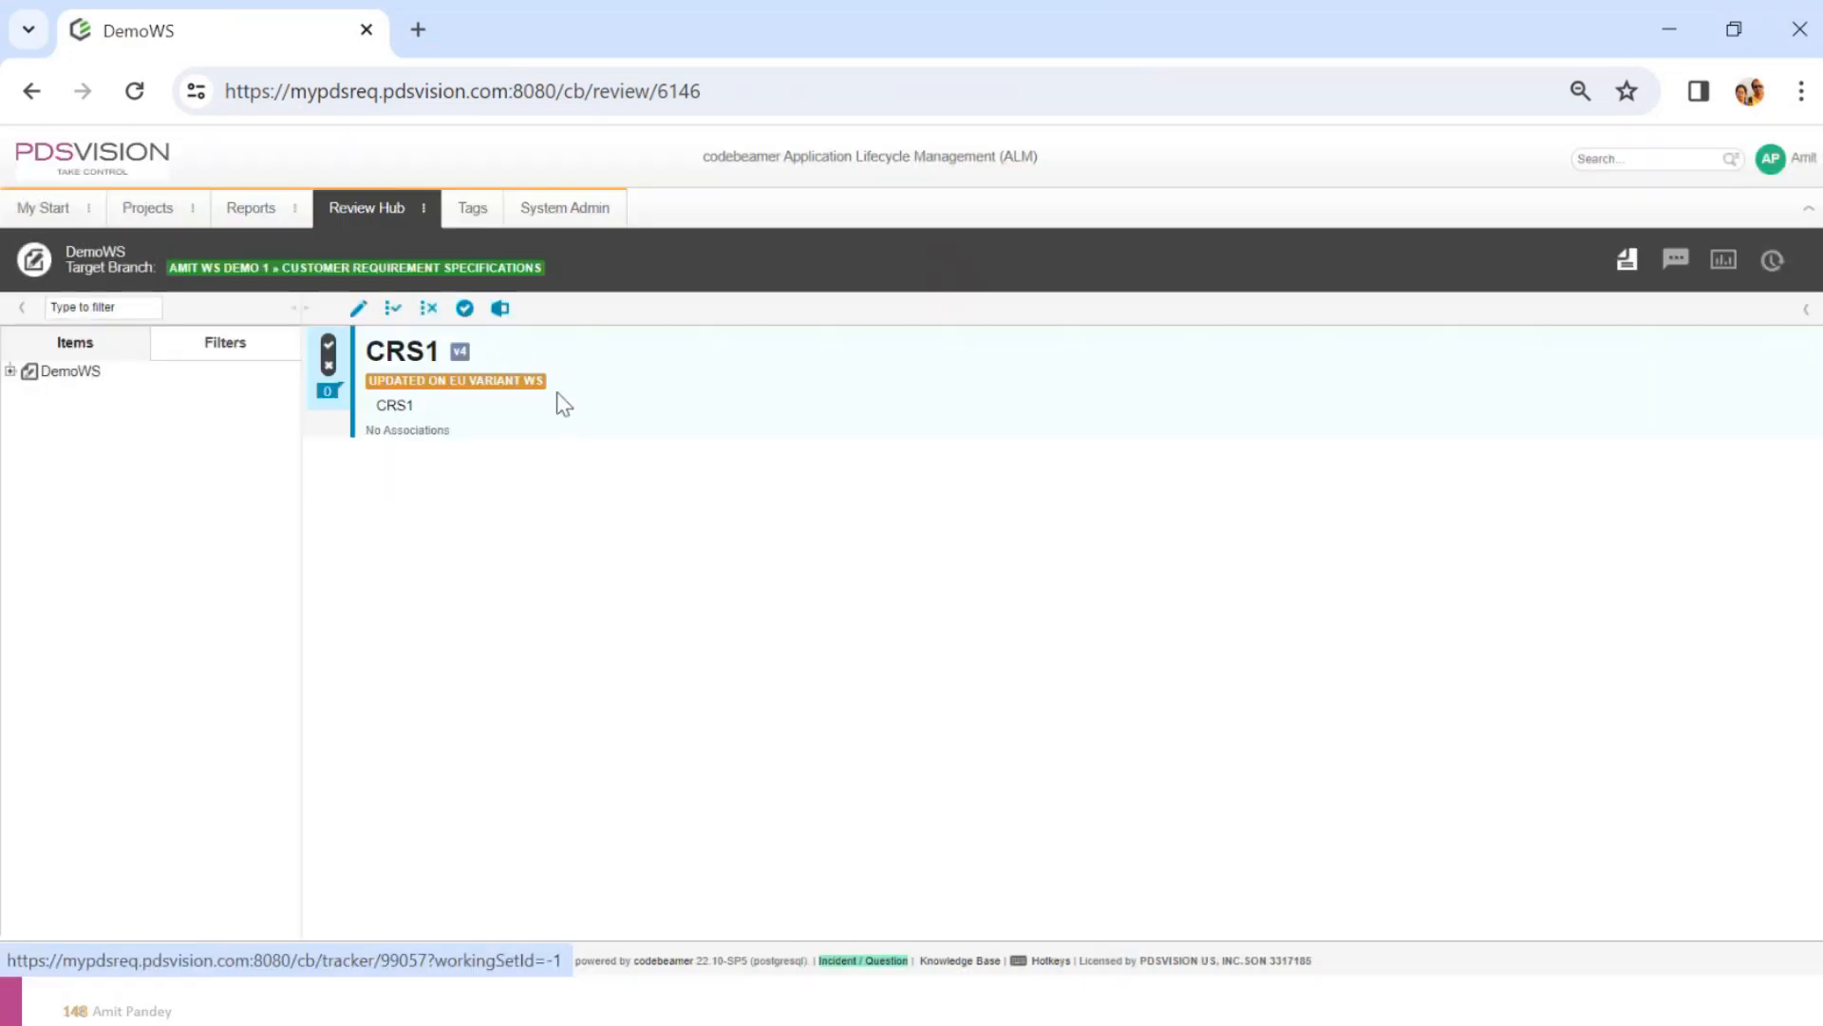
# Accept CRS1 in the review and add the comment "OK. Go ahead with merge"
pyautogui.click(329, 346)
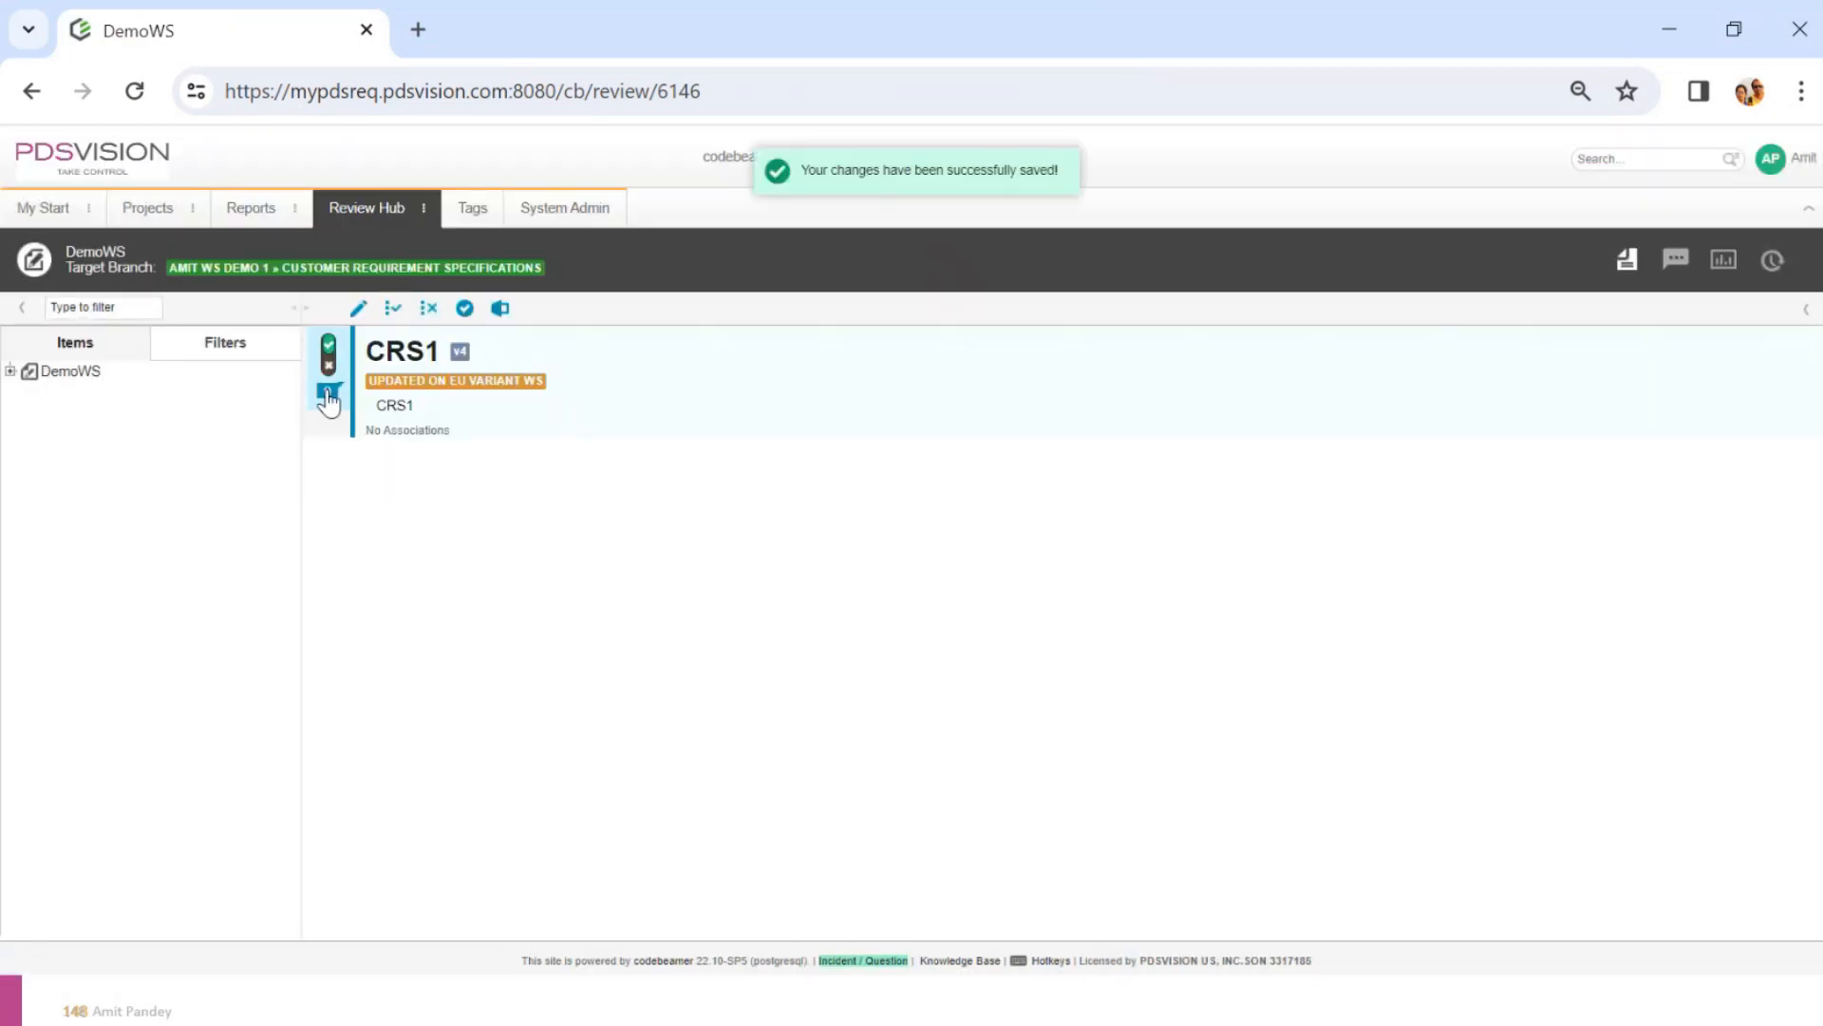
pyautogui.click(329, 397)
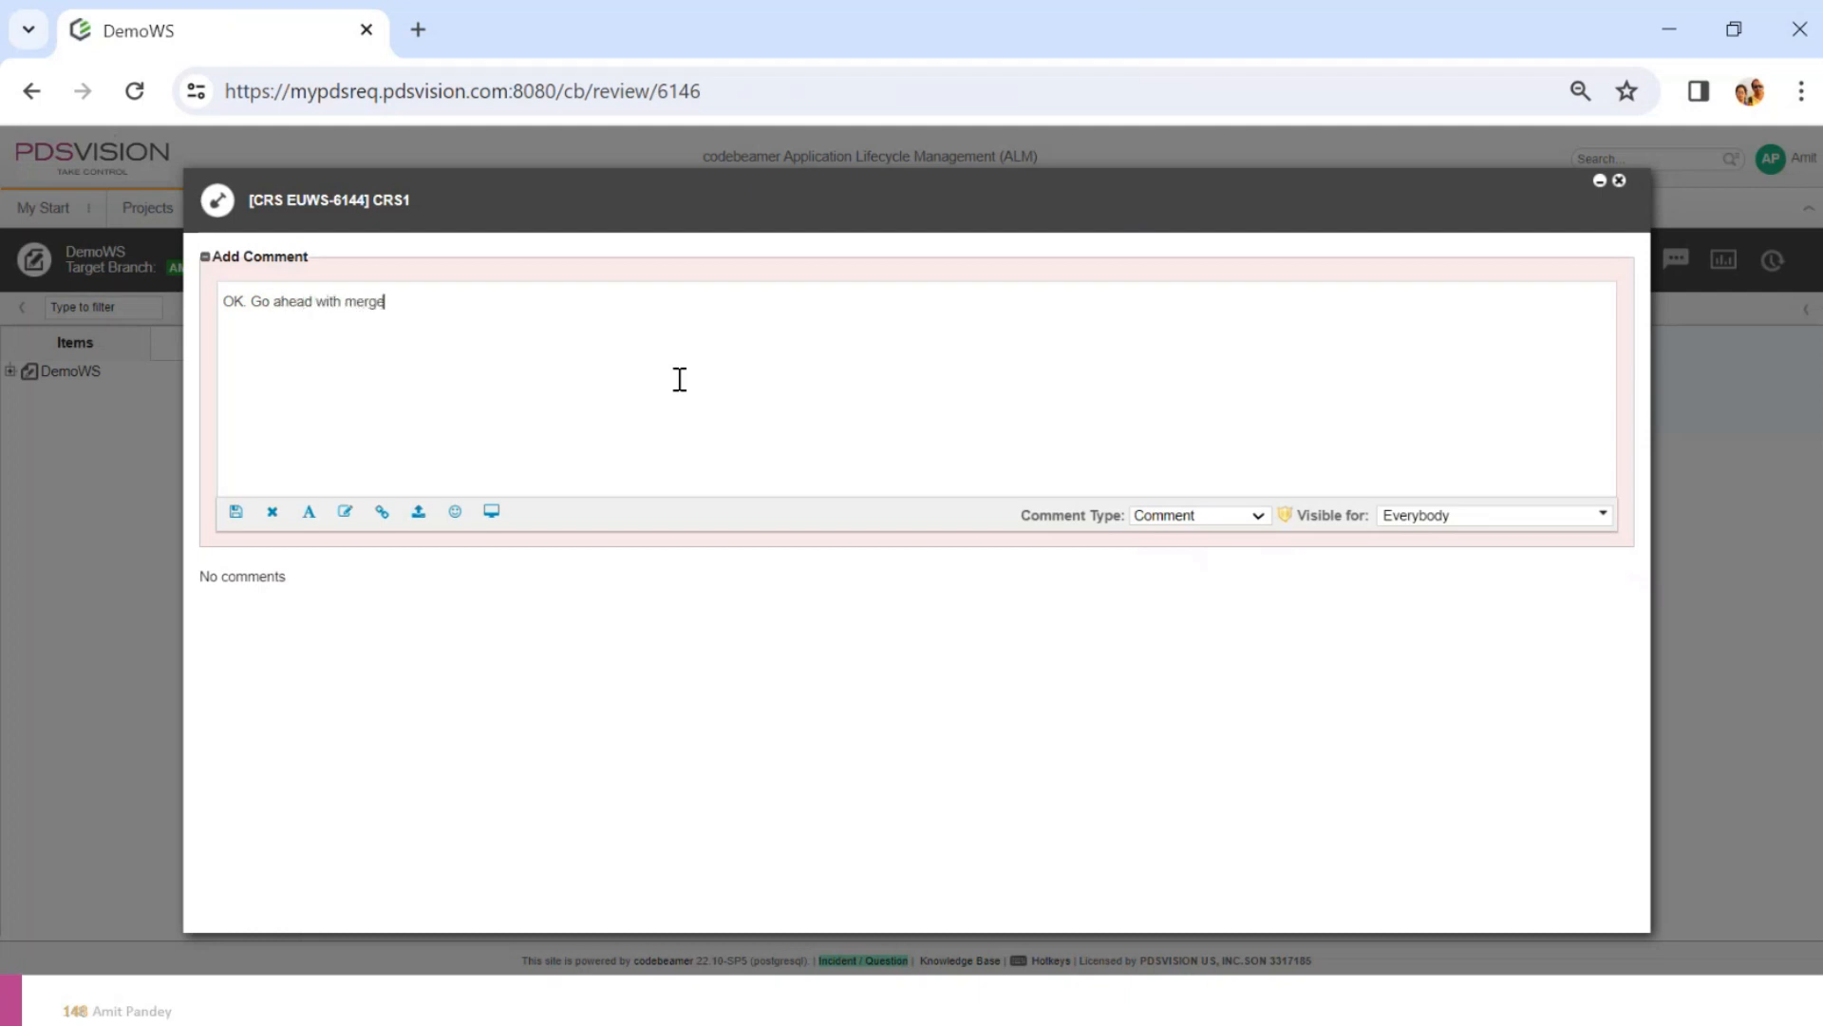
pyautogui.click(236, 513)
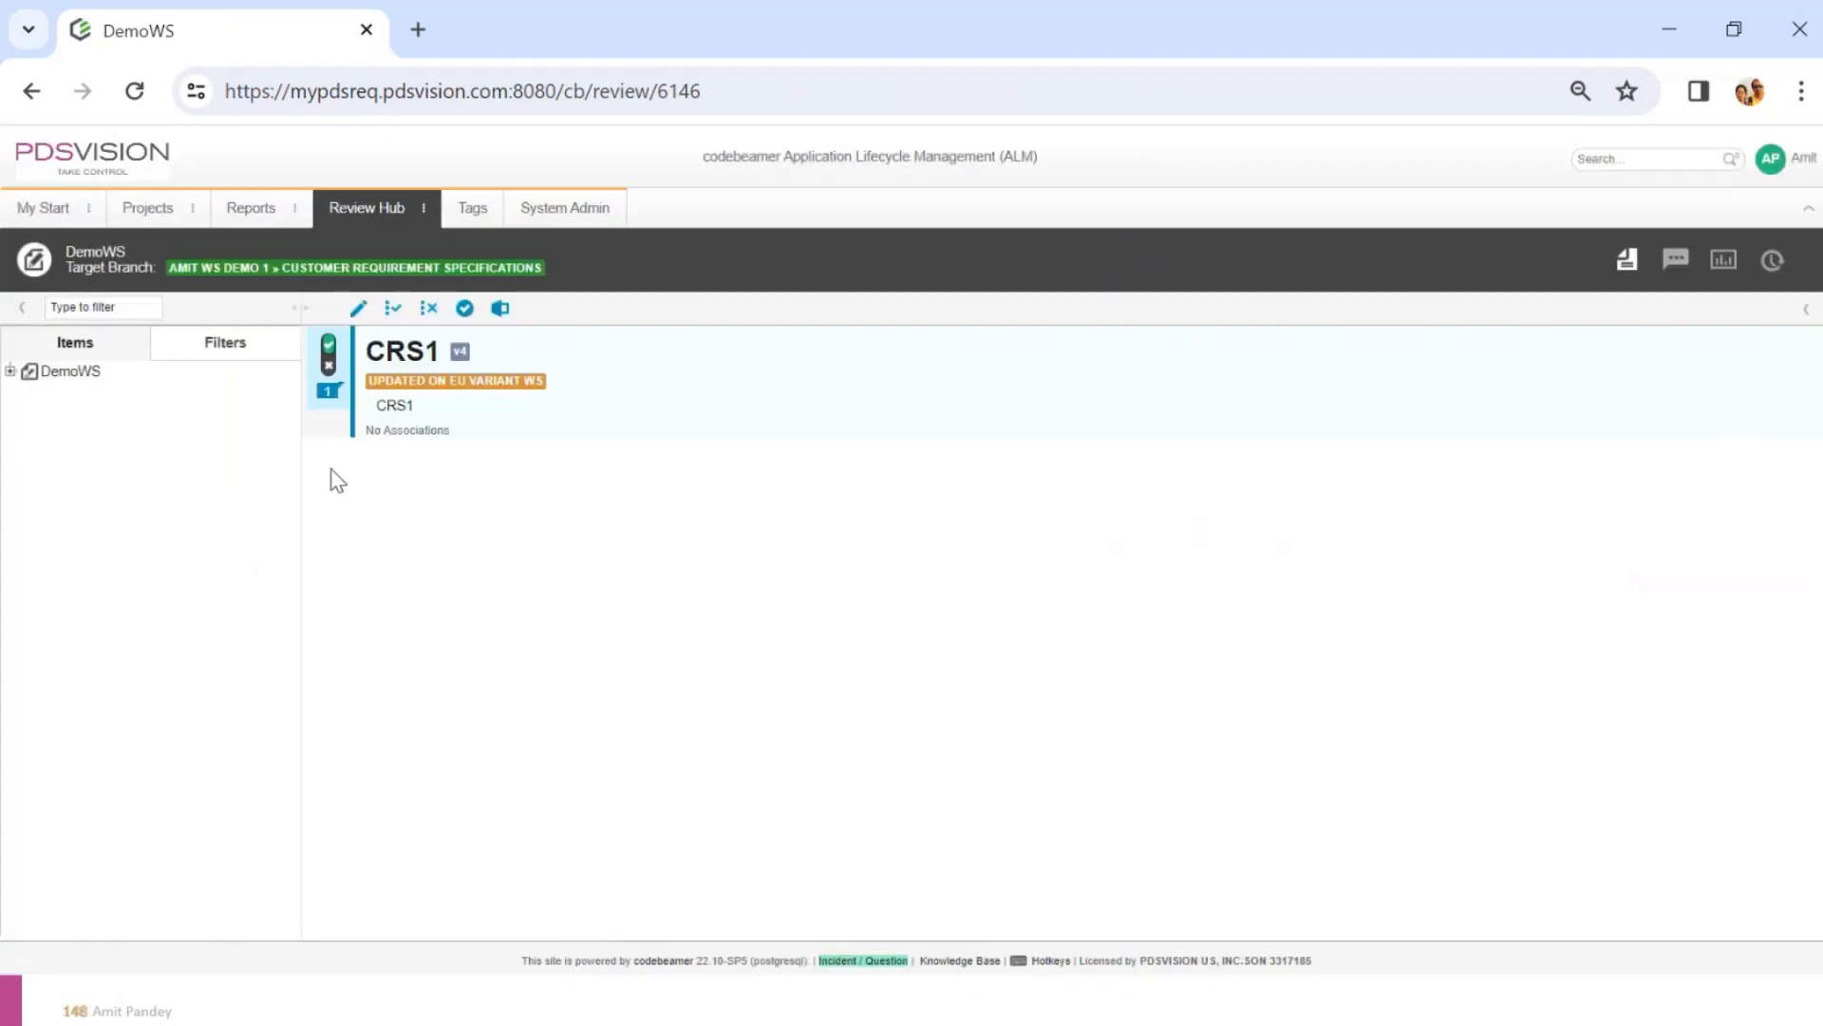
# Examine CRS1's review comment and the comment types such as Problem and Proposed Change, without adding another comment
pyautogui.click(328, 390)
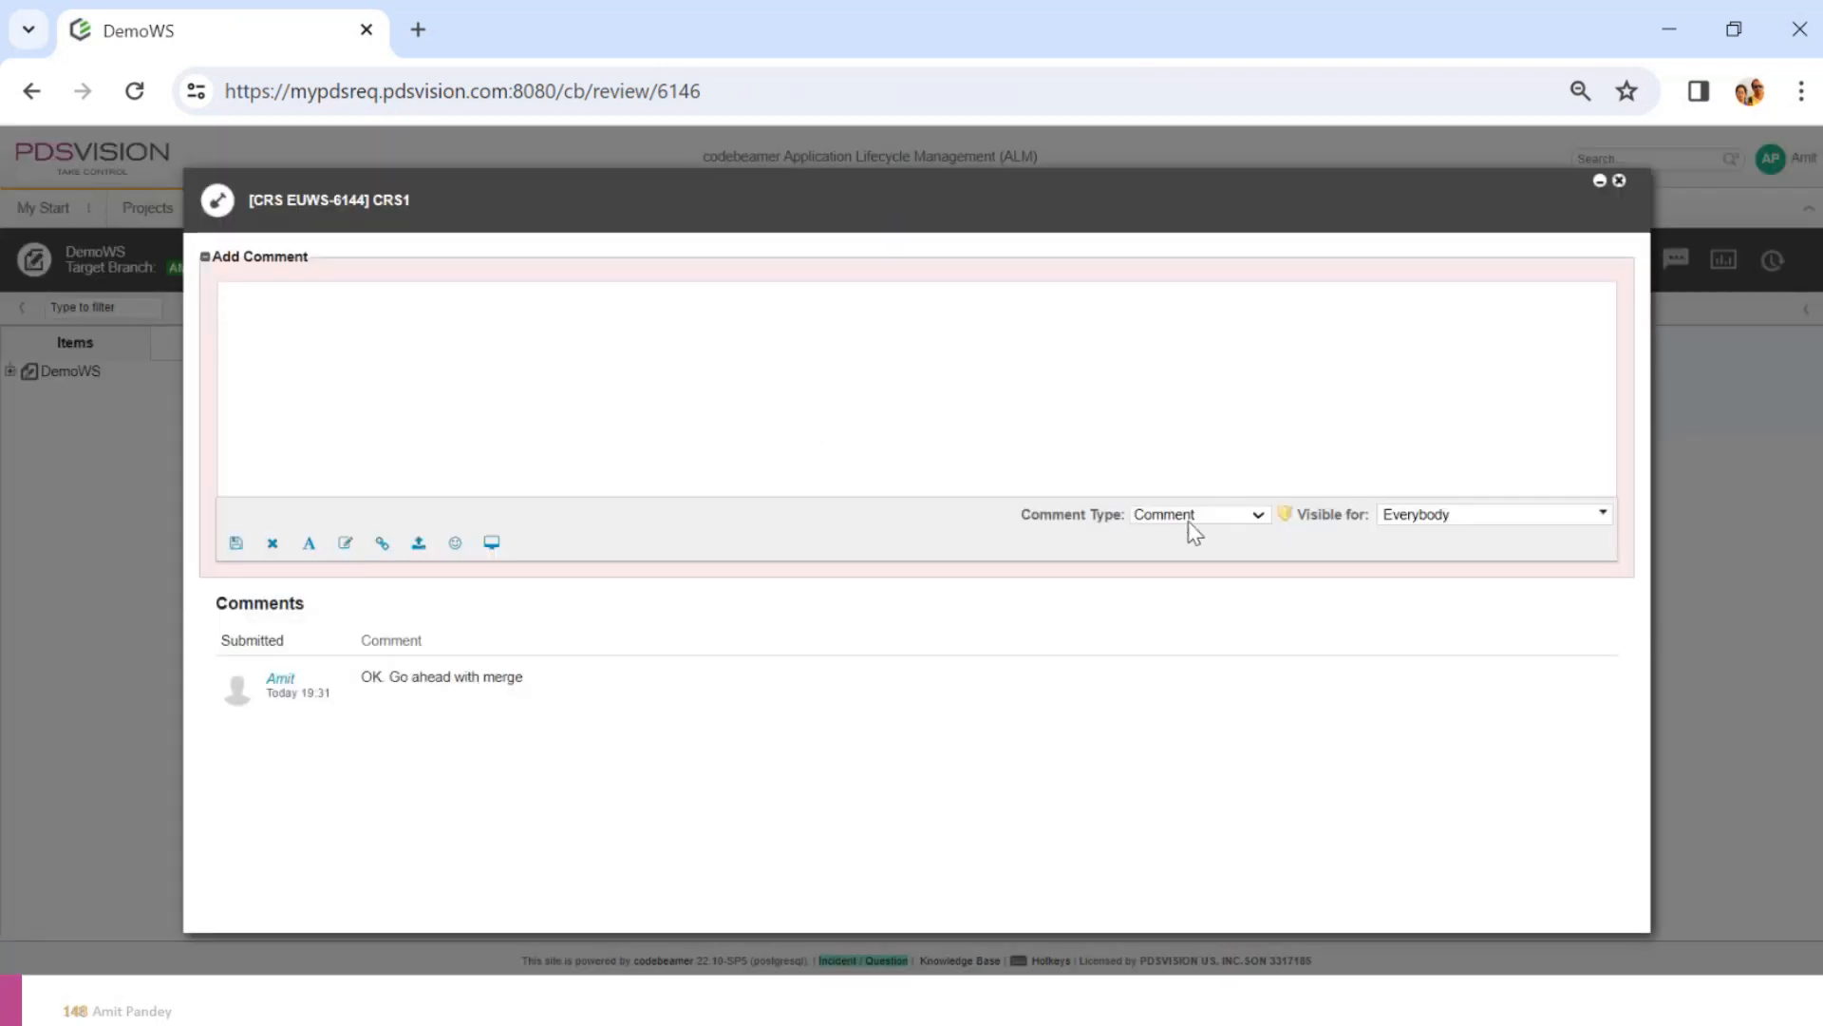
pyautogui.click(1192, 515)
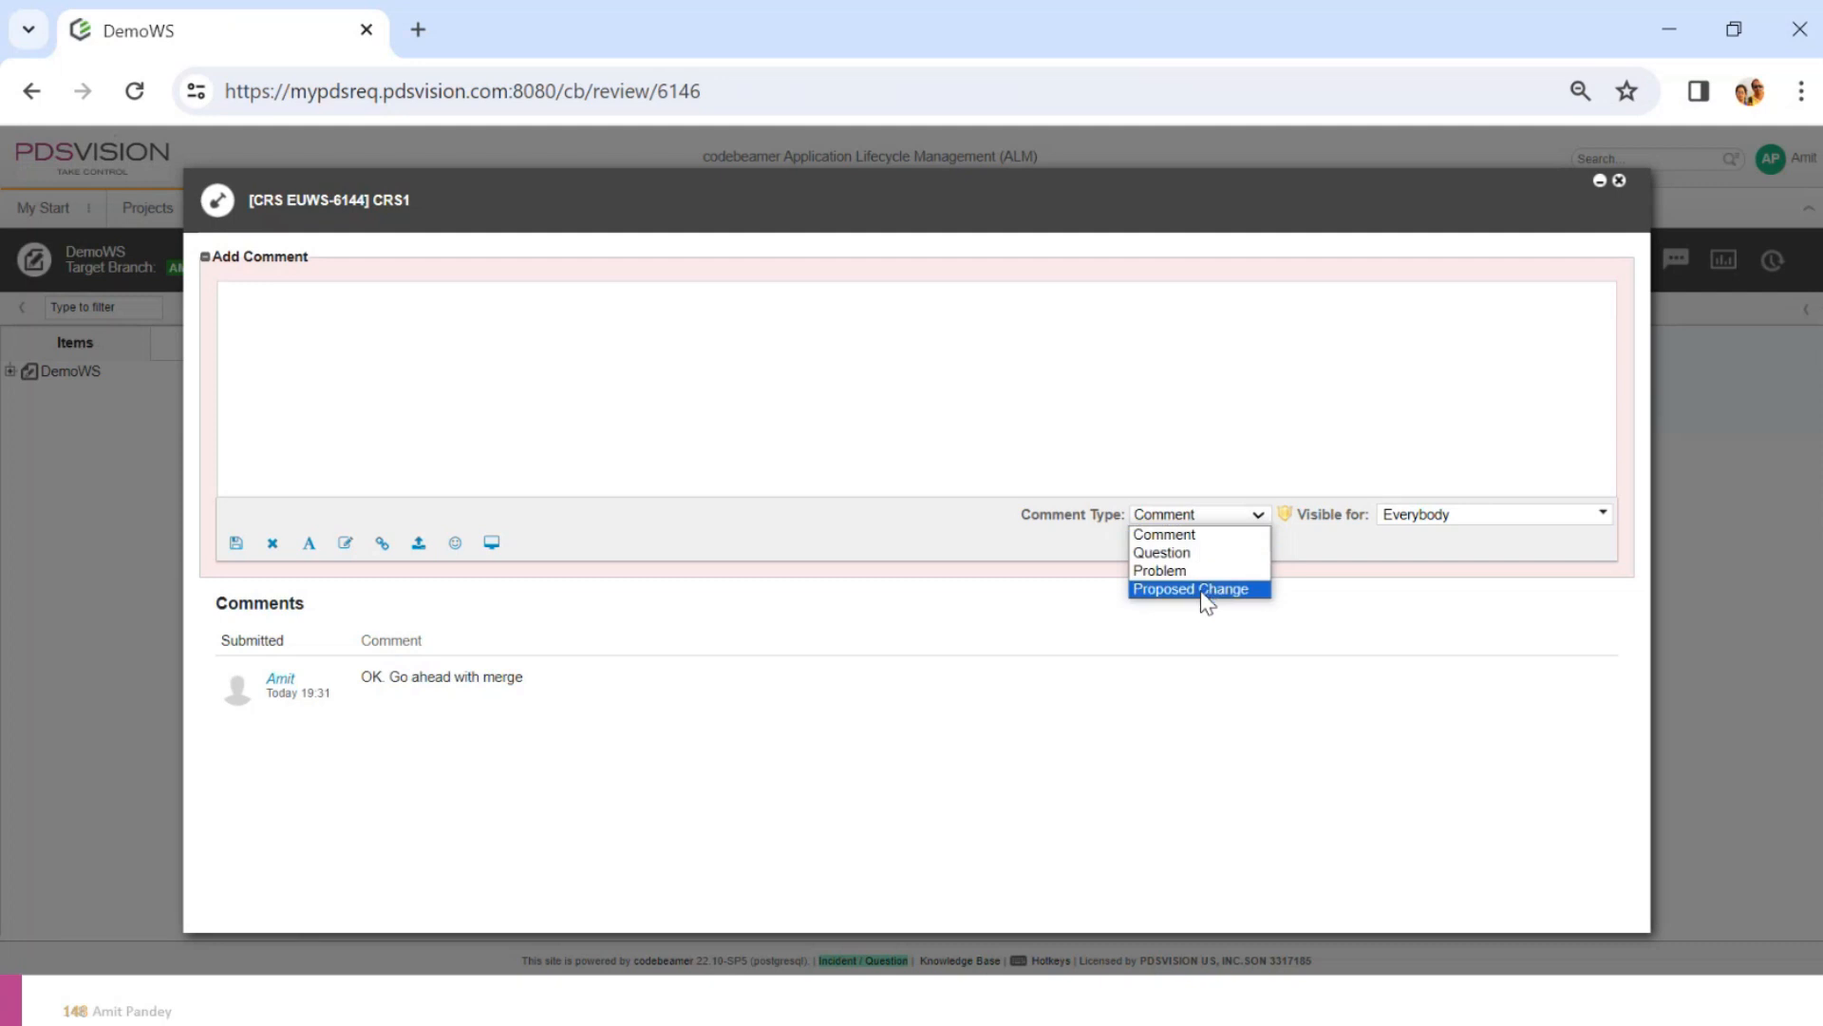
pyautogui.click(1201, 572)
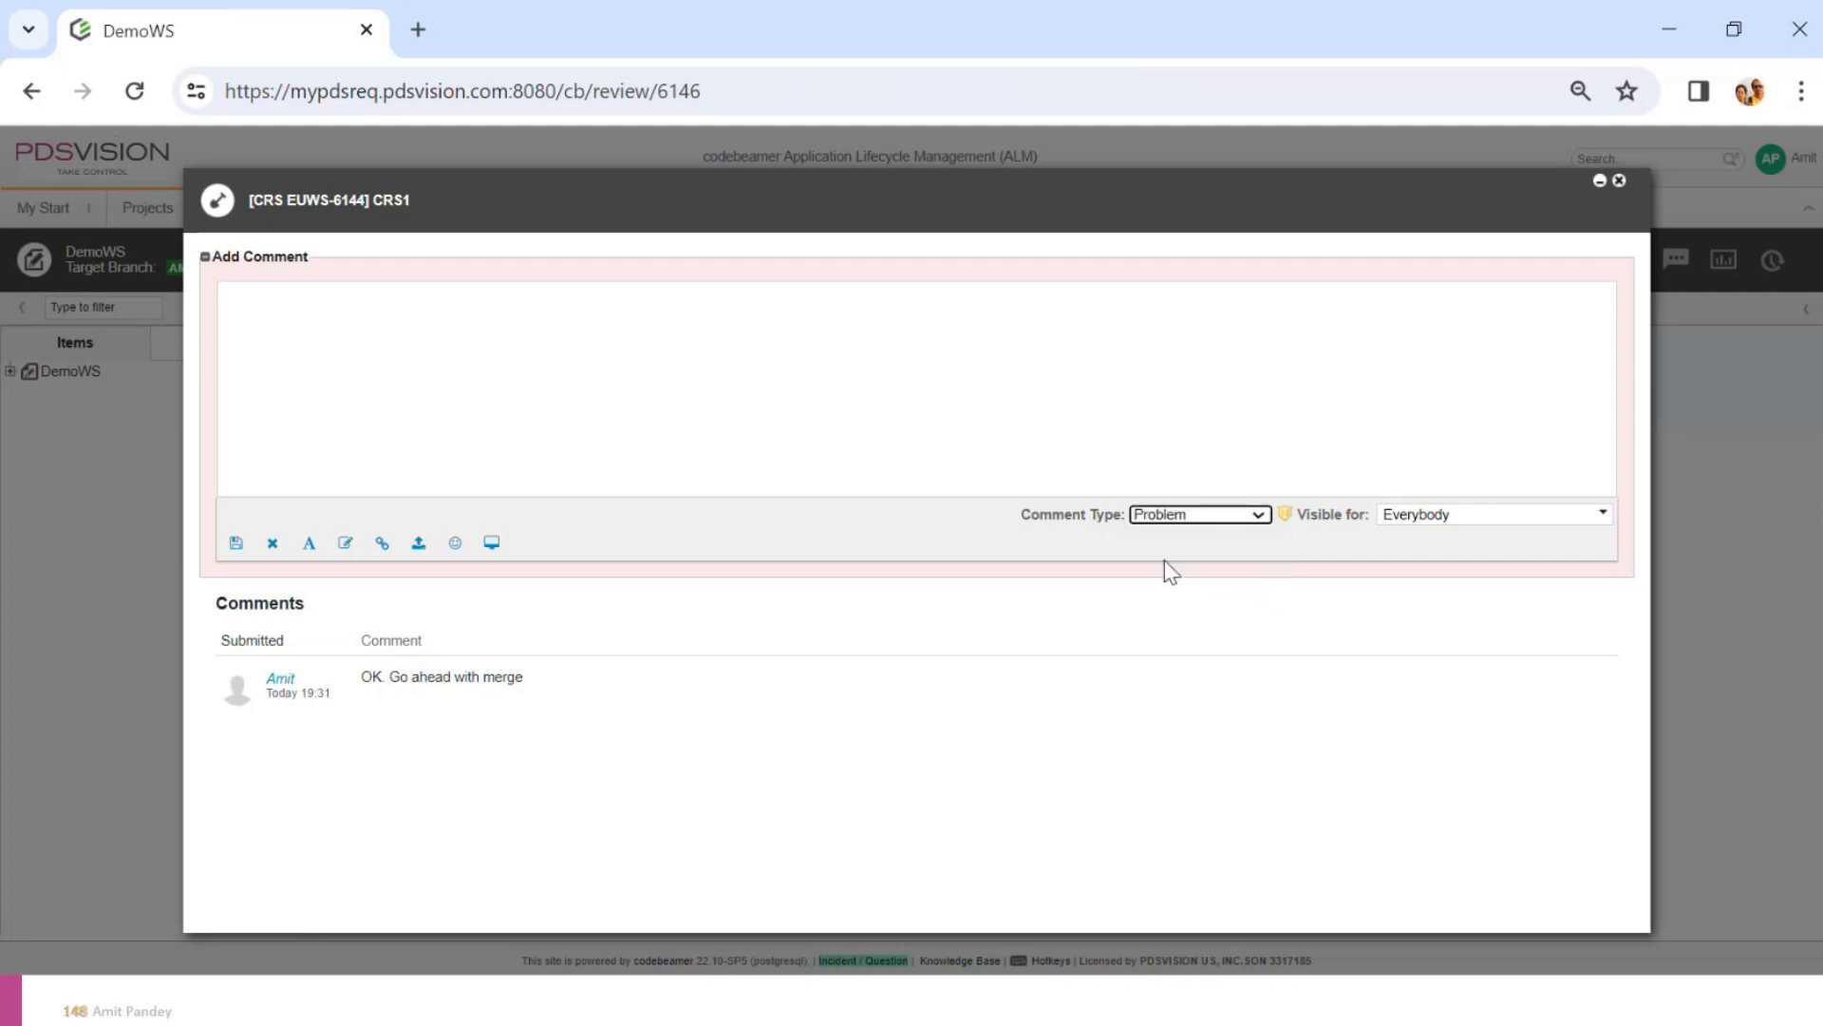
pyautogui.click(1215, 514)
pyautogui.click(1222, 584)
pyautogui.click(1619, 180)
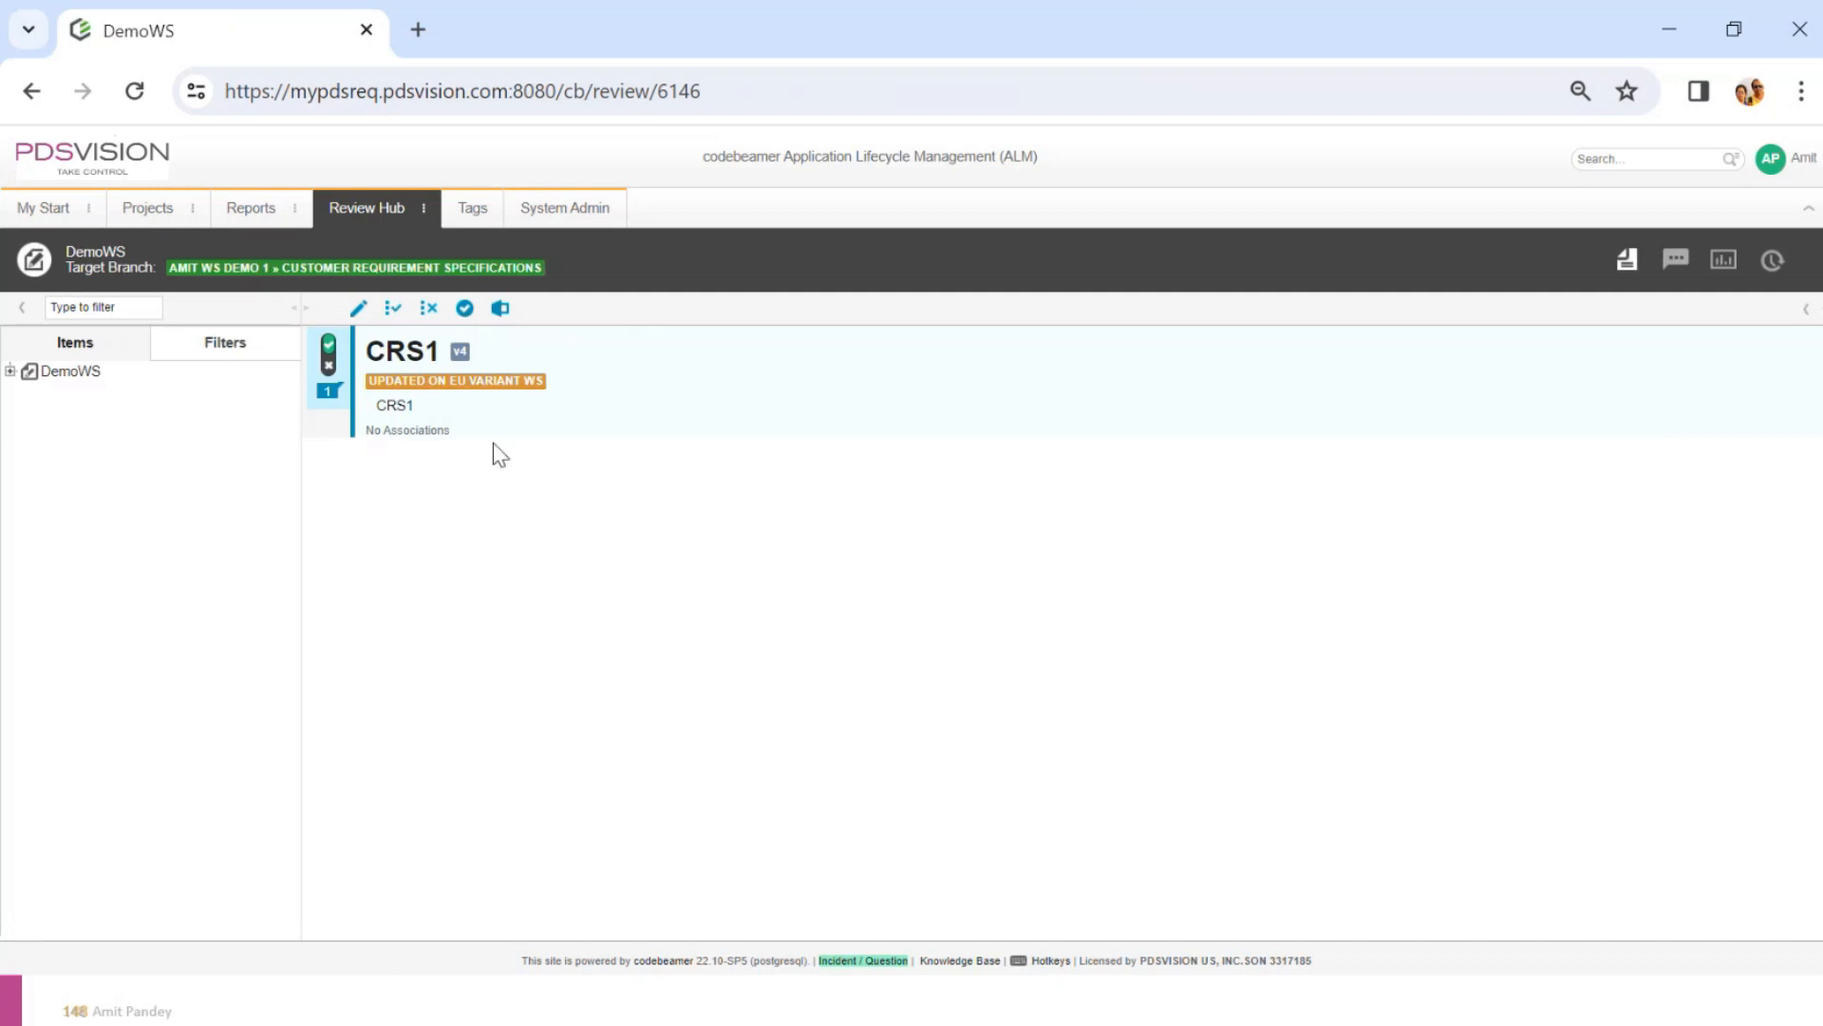
# Merge all approved items and finish the DemoWS merge request, checking its statistics and the list of open reviews
pyautogui.click(464, 310)
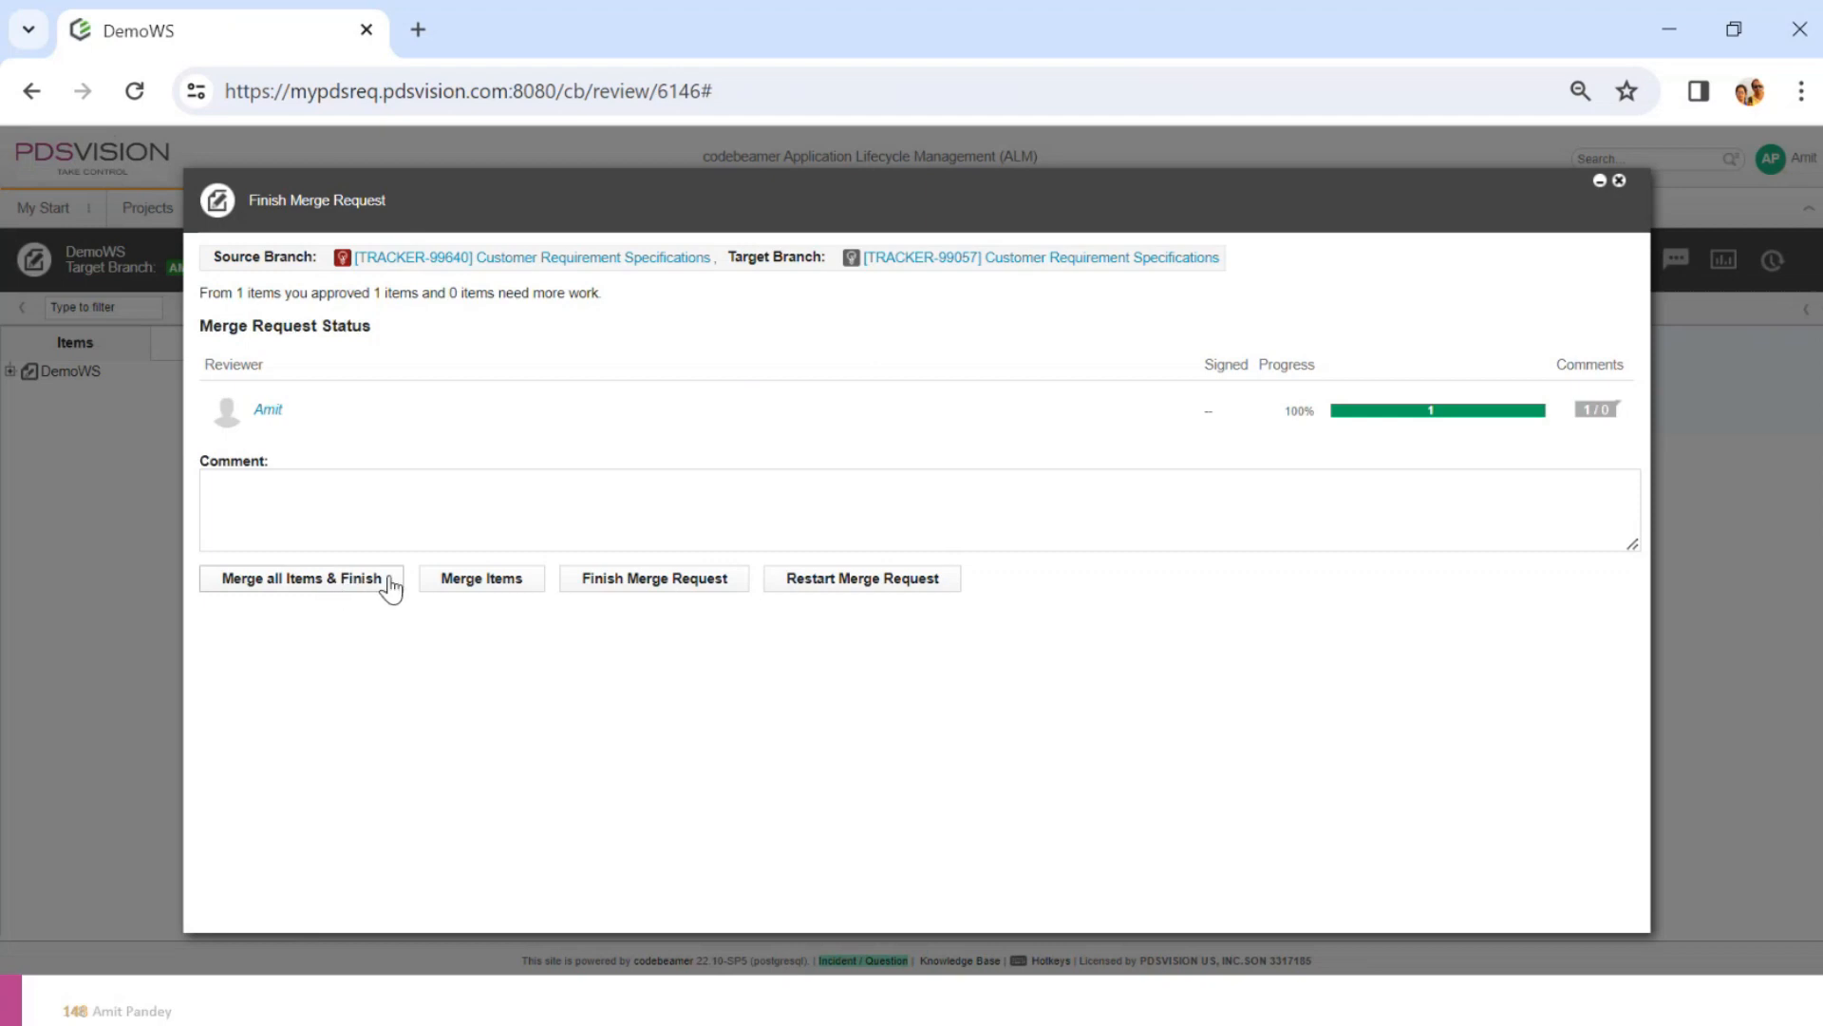
pyautogui.click(374, 587)
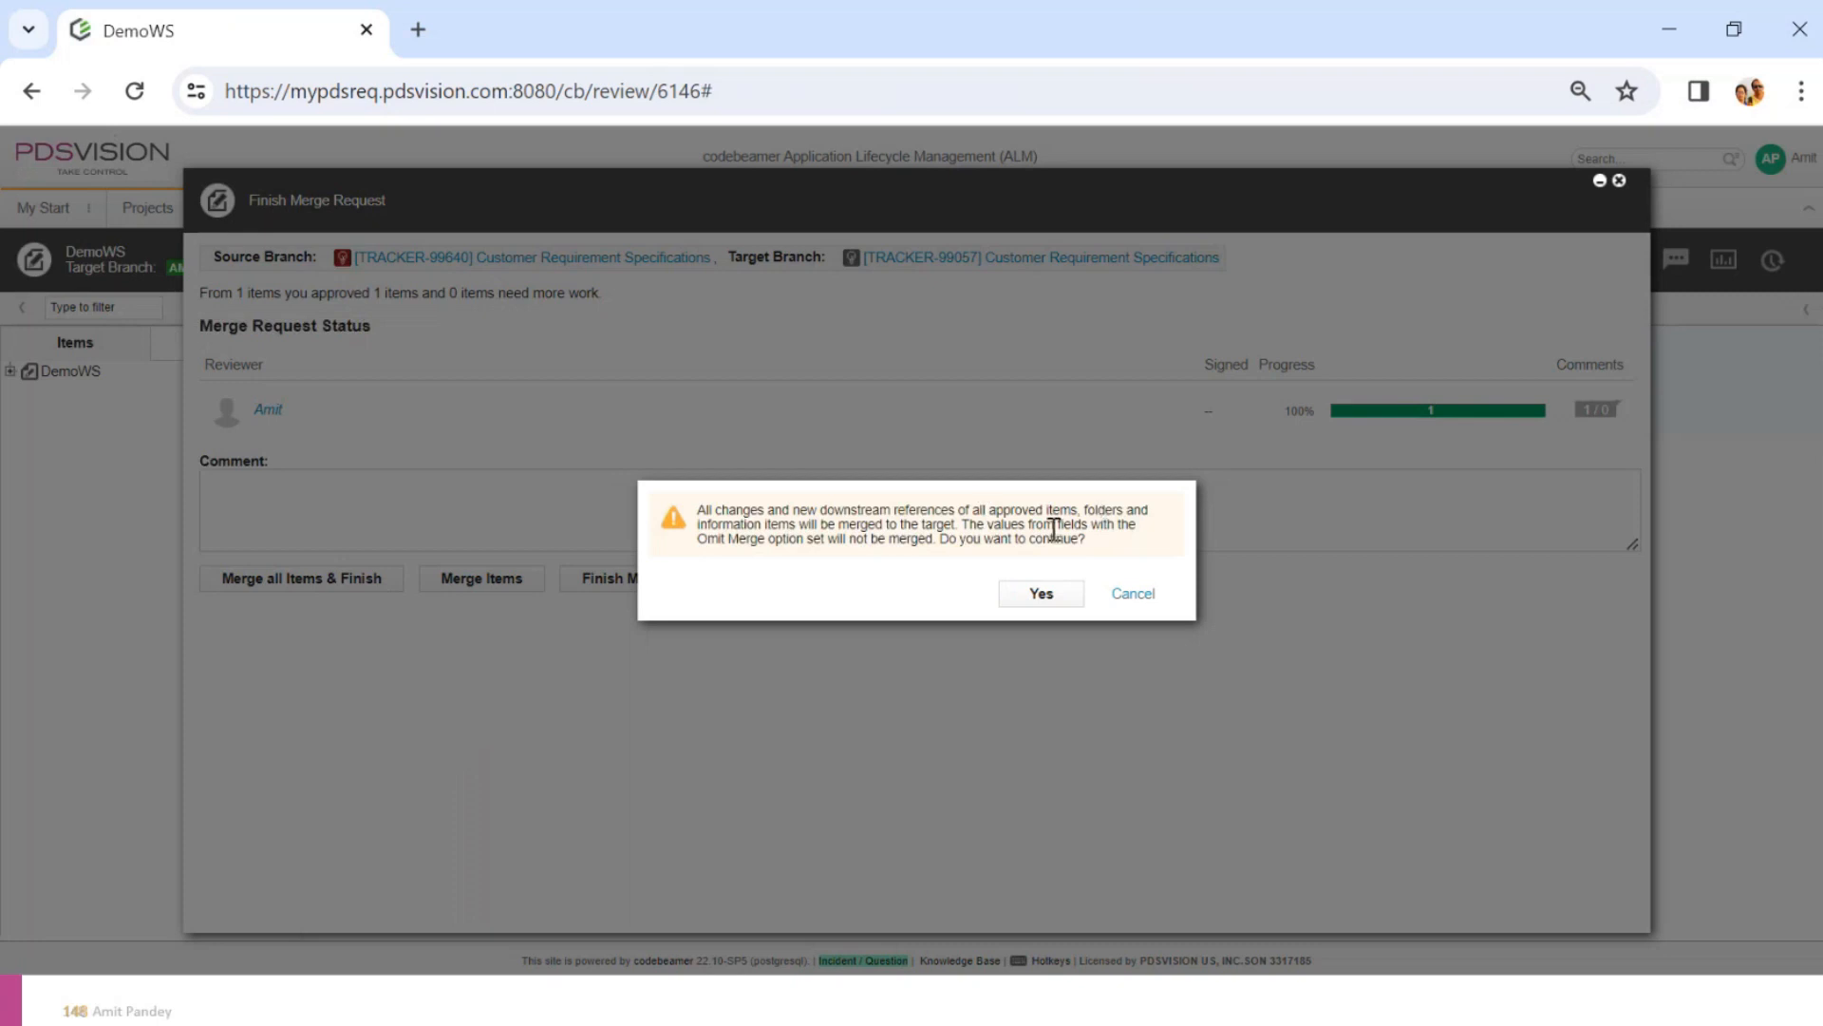
pyautogui.click(1028, 595)
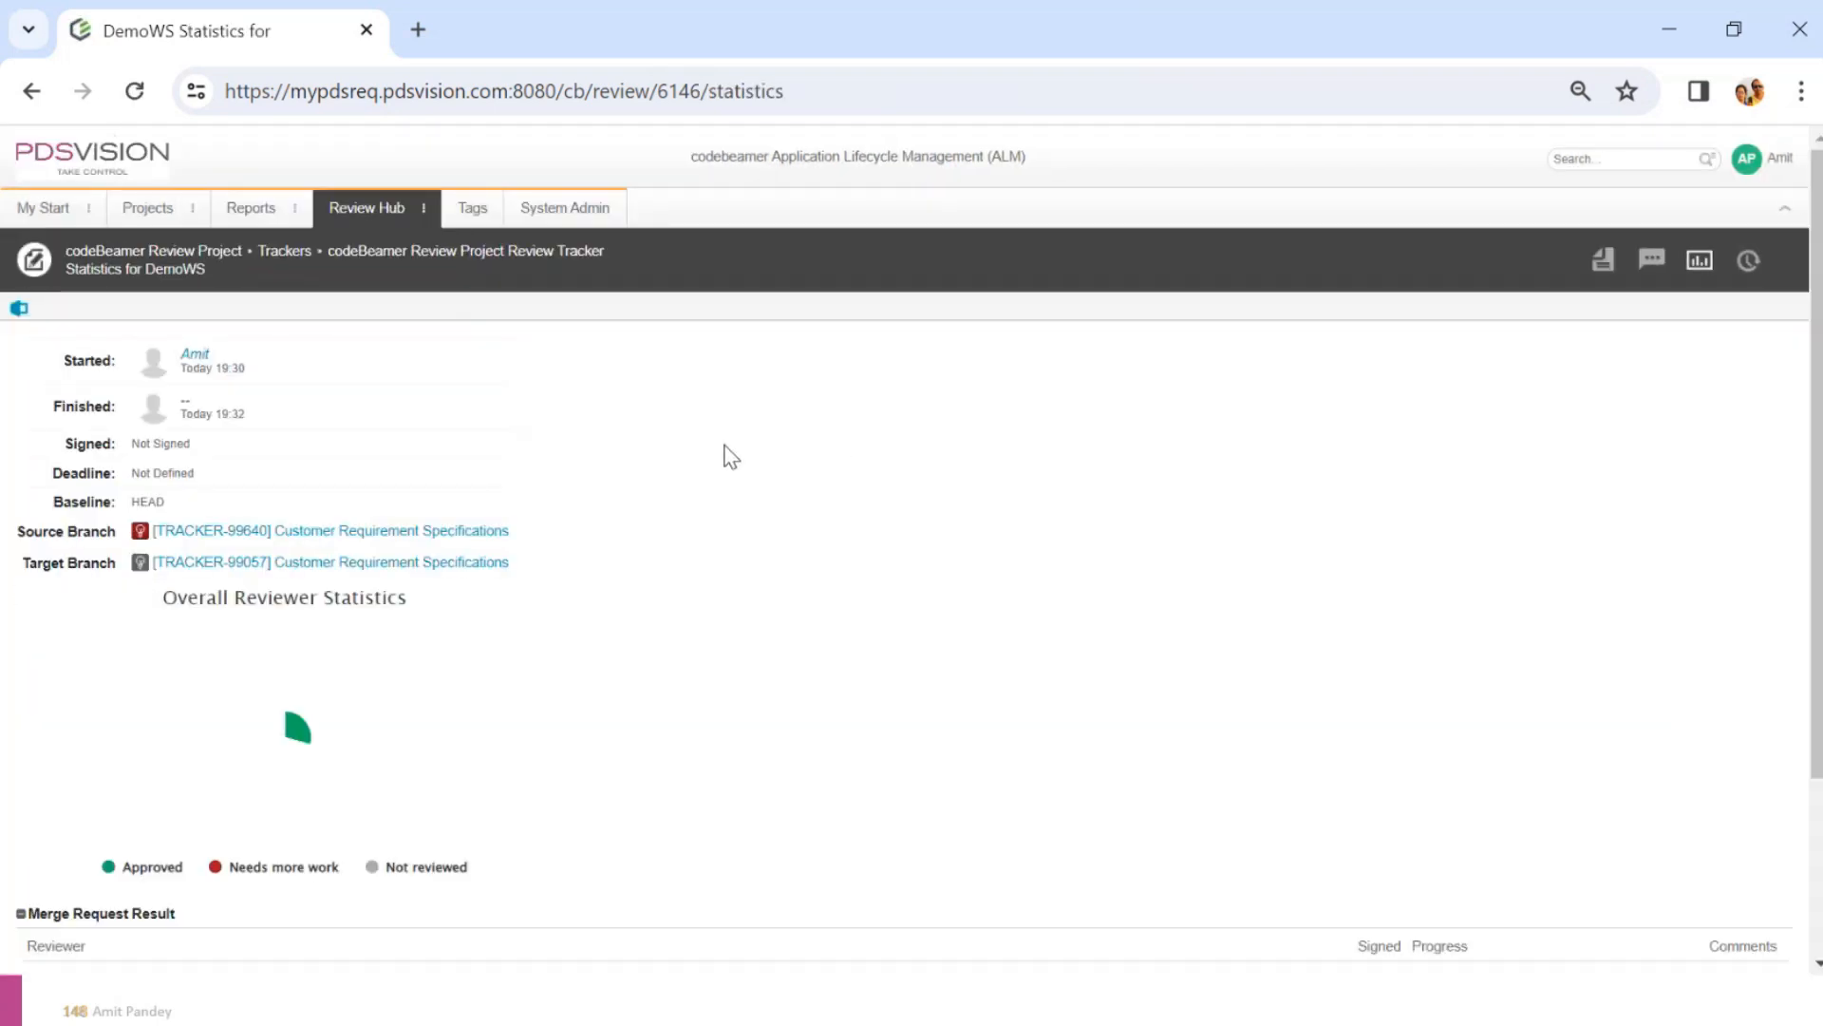
pyautogui.scroll(-3, 818, 561)
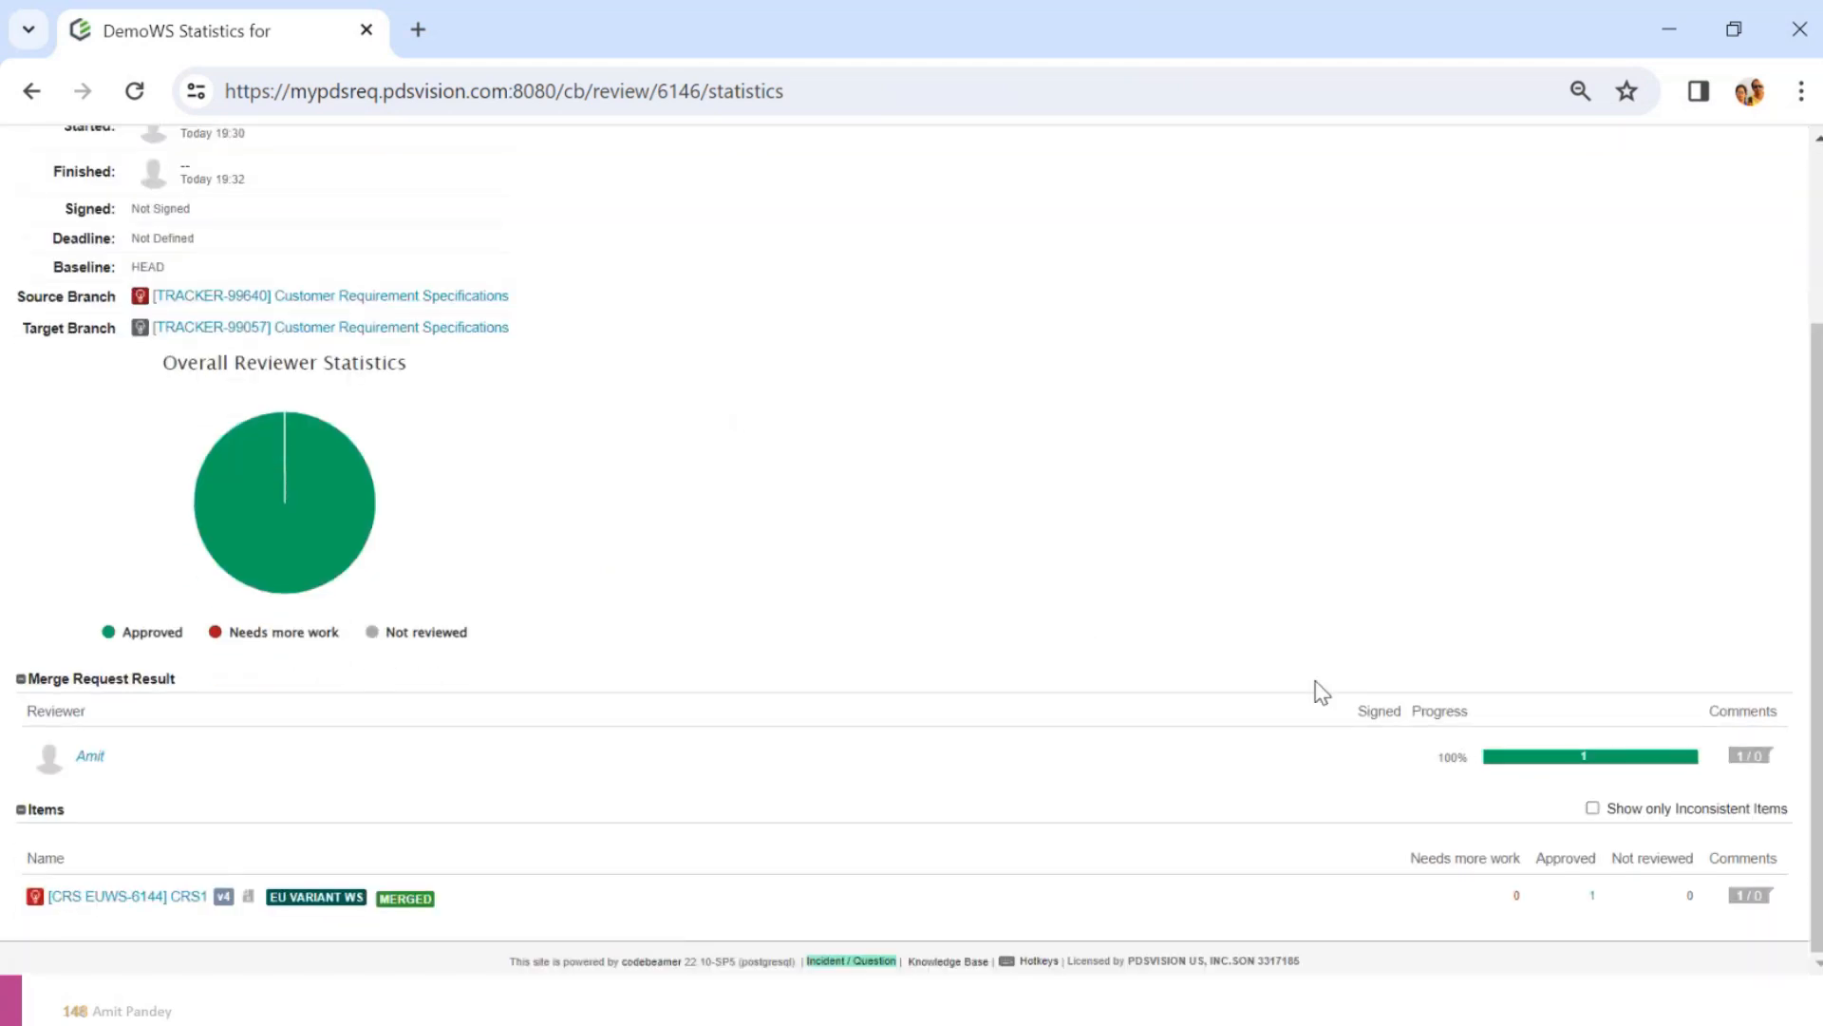
pyautogui.scroll(3, 1041, 570)
pyautogui.click(374, 215)
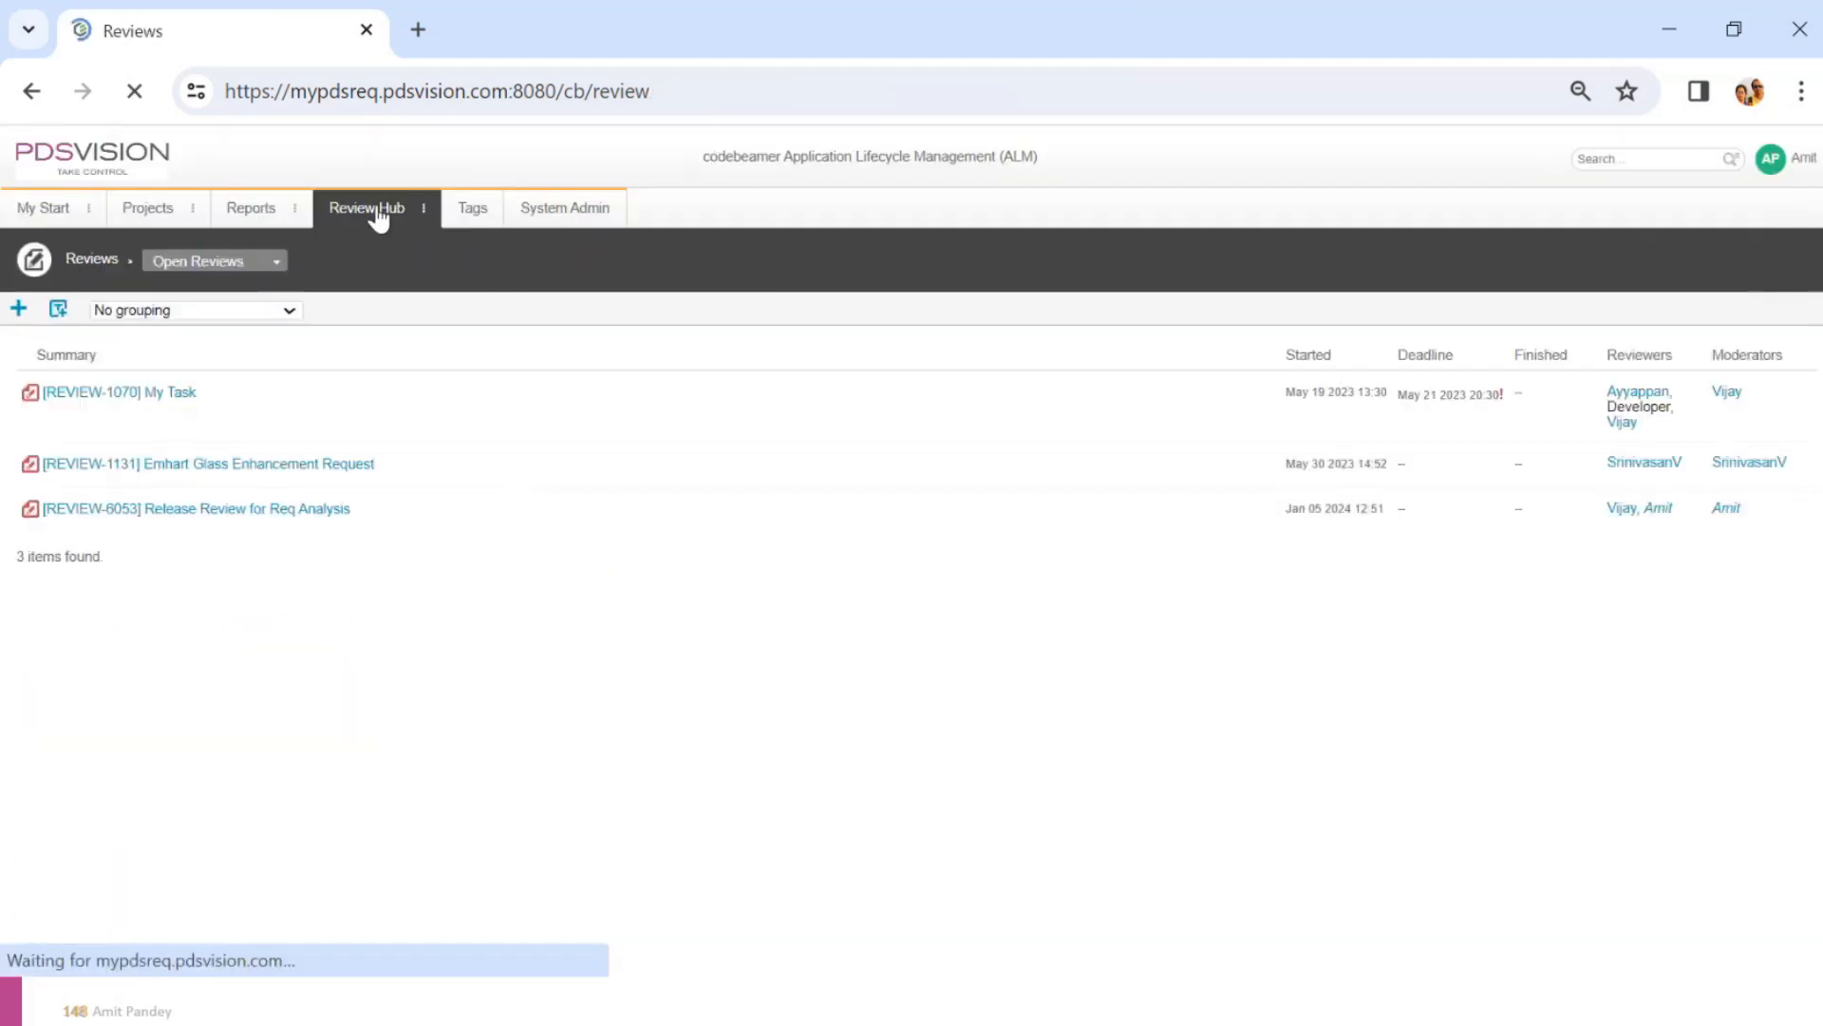
pyautogui.click(375, 220)
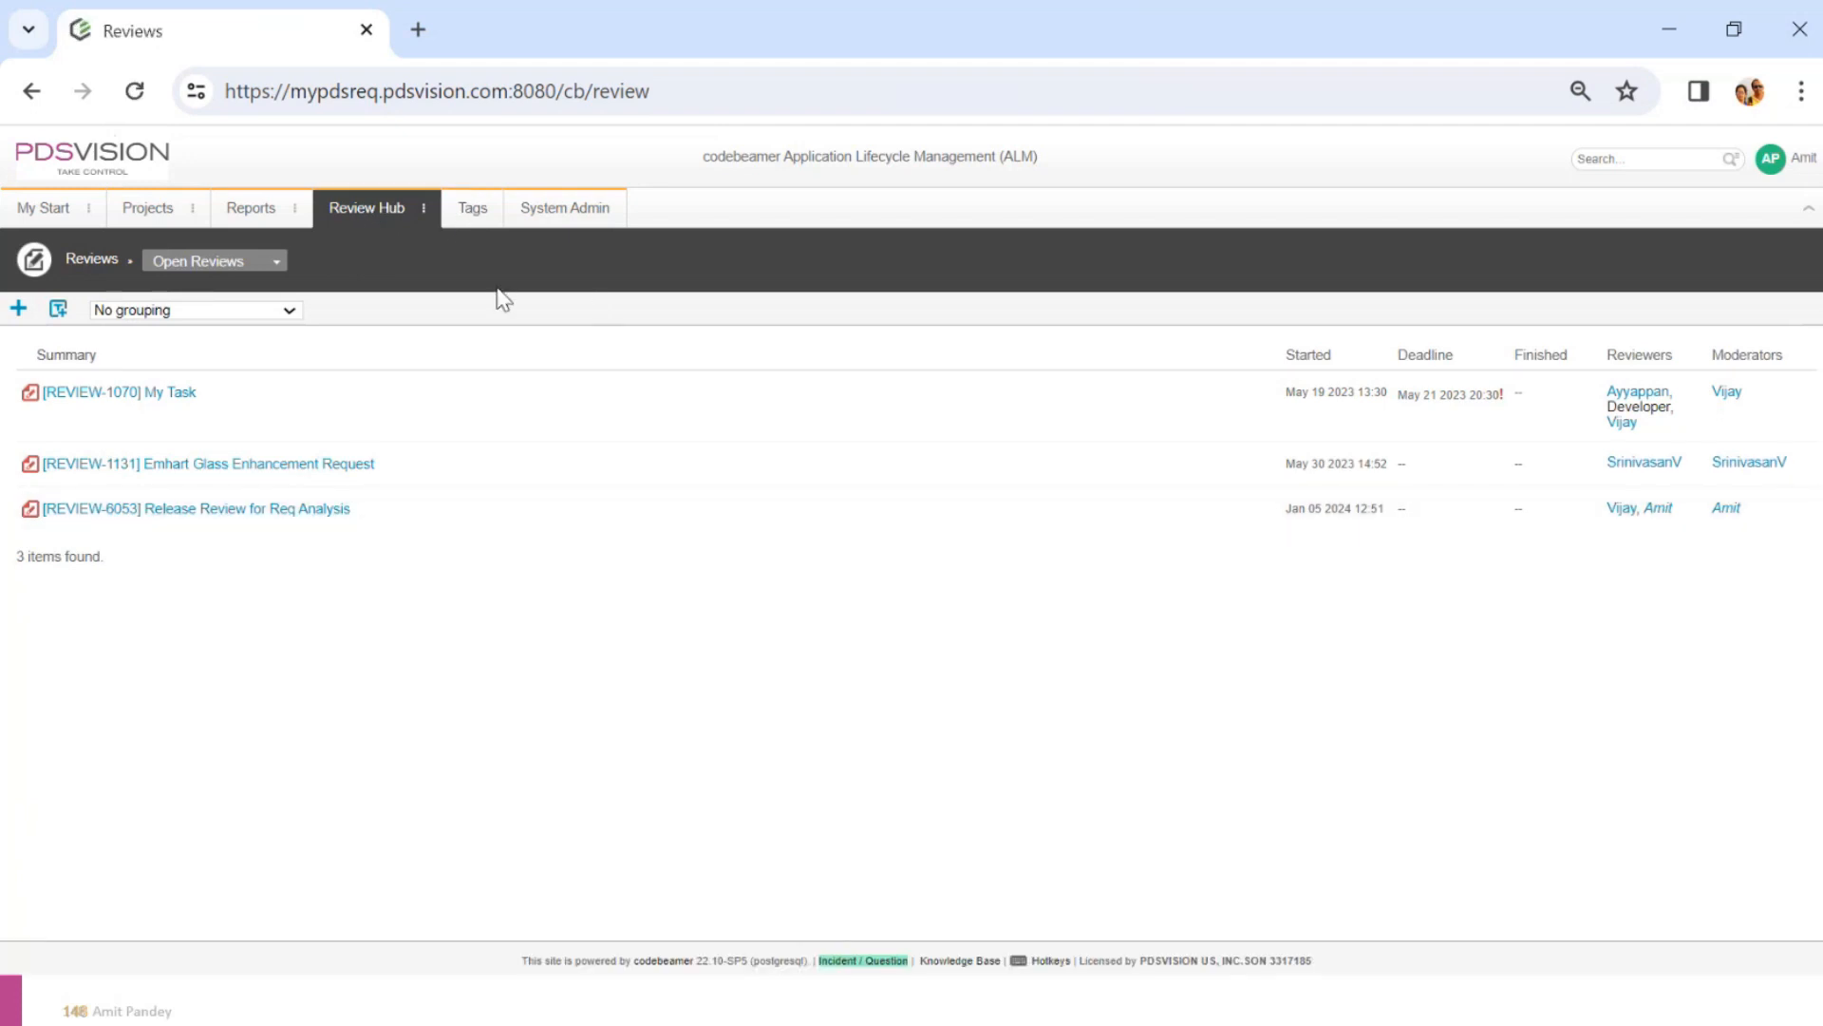
# Switch to the PowerPoint slide show, strike through the two hand-drawn merge arrows, and erase all ink on the slide
pyautogui.press('Left')
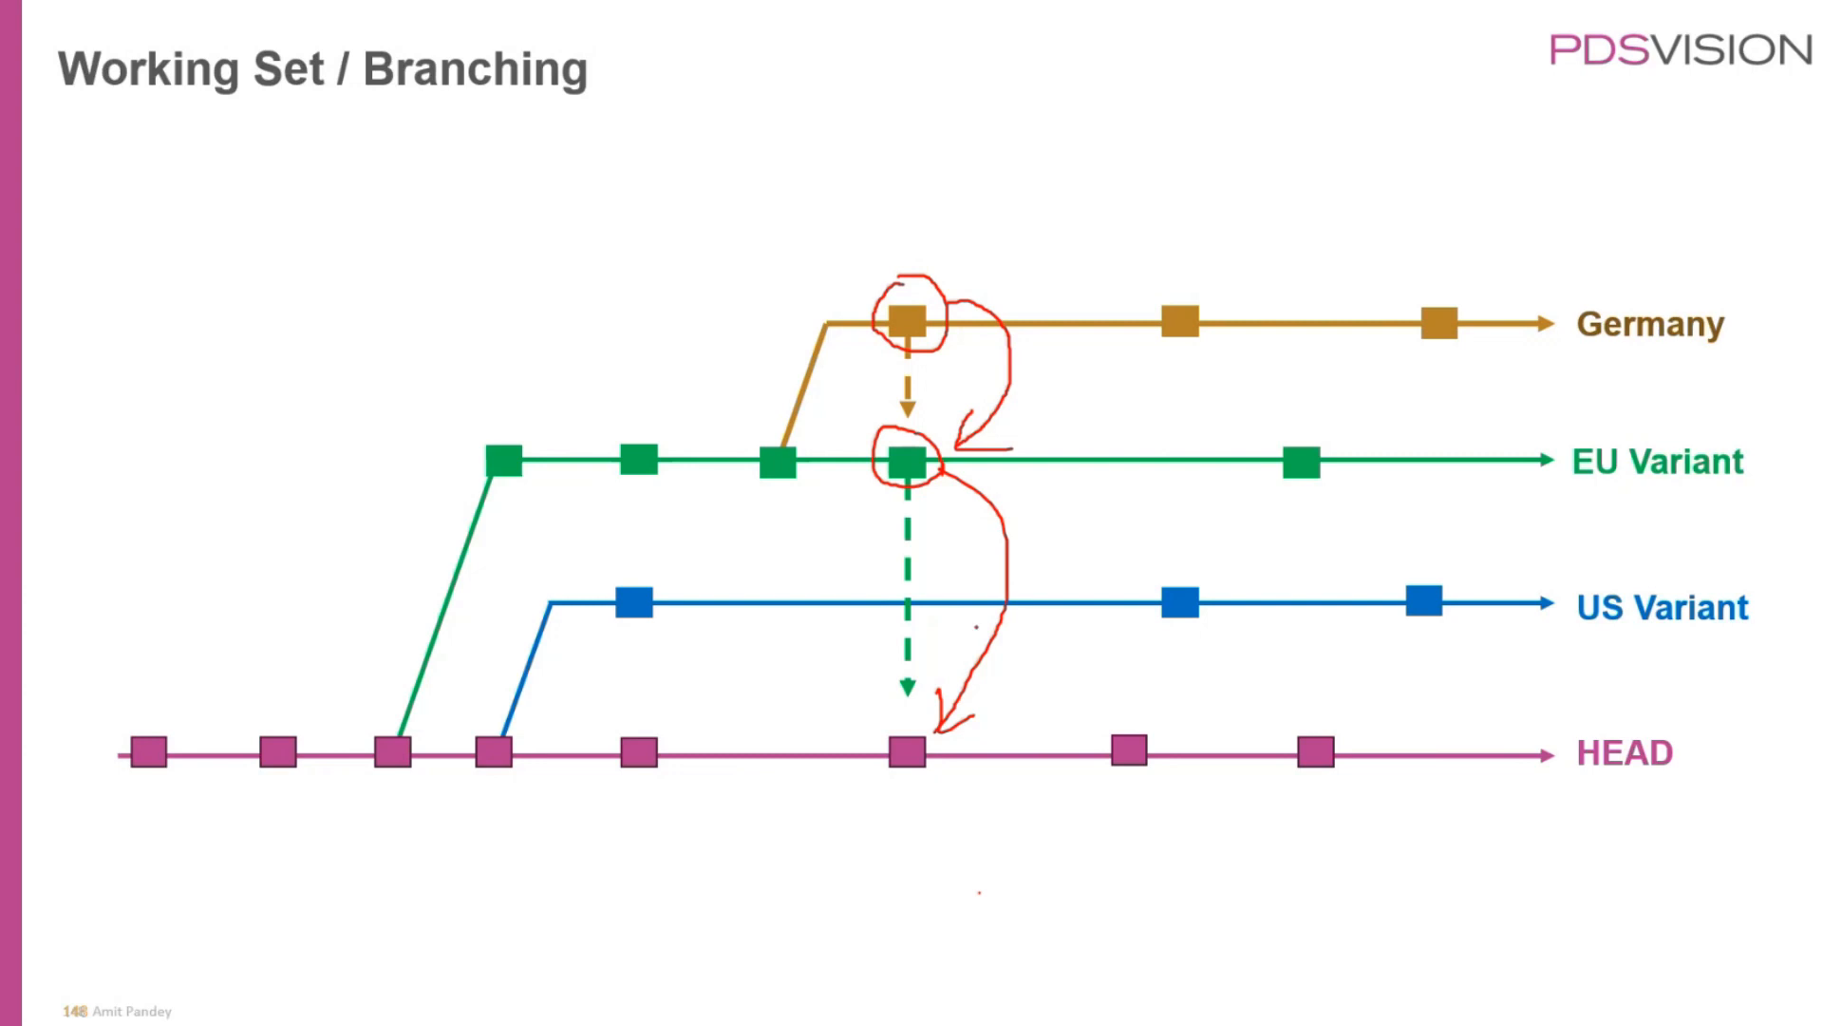
pyautogui.moveTo(972, 358); pyautogui.dragTo(1065, 357)
pyautogui.moveTo(977, 567); pyautogui.dragTo(1073, 537)
pyautogui.click(135, 1003)
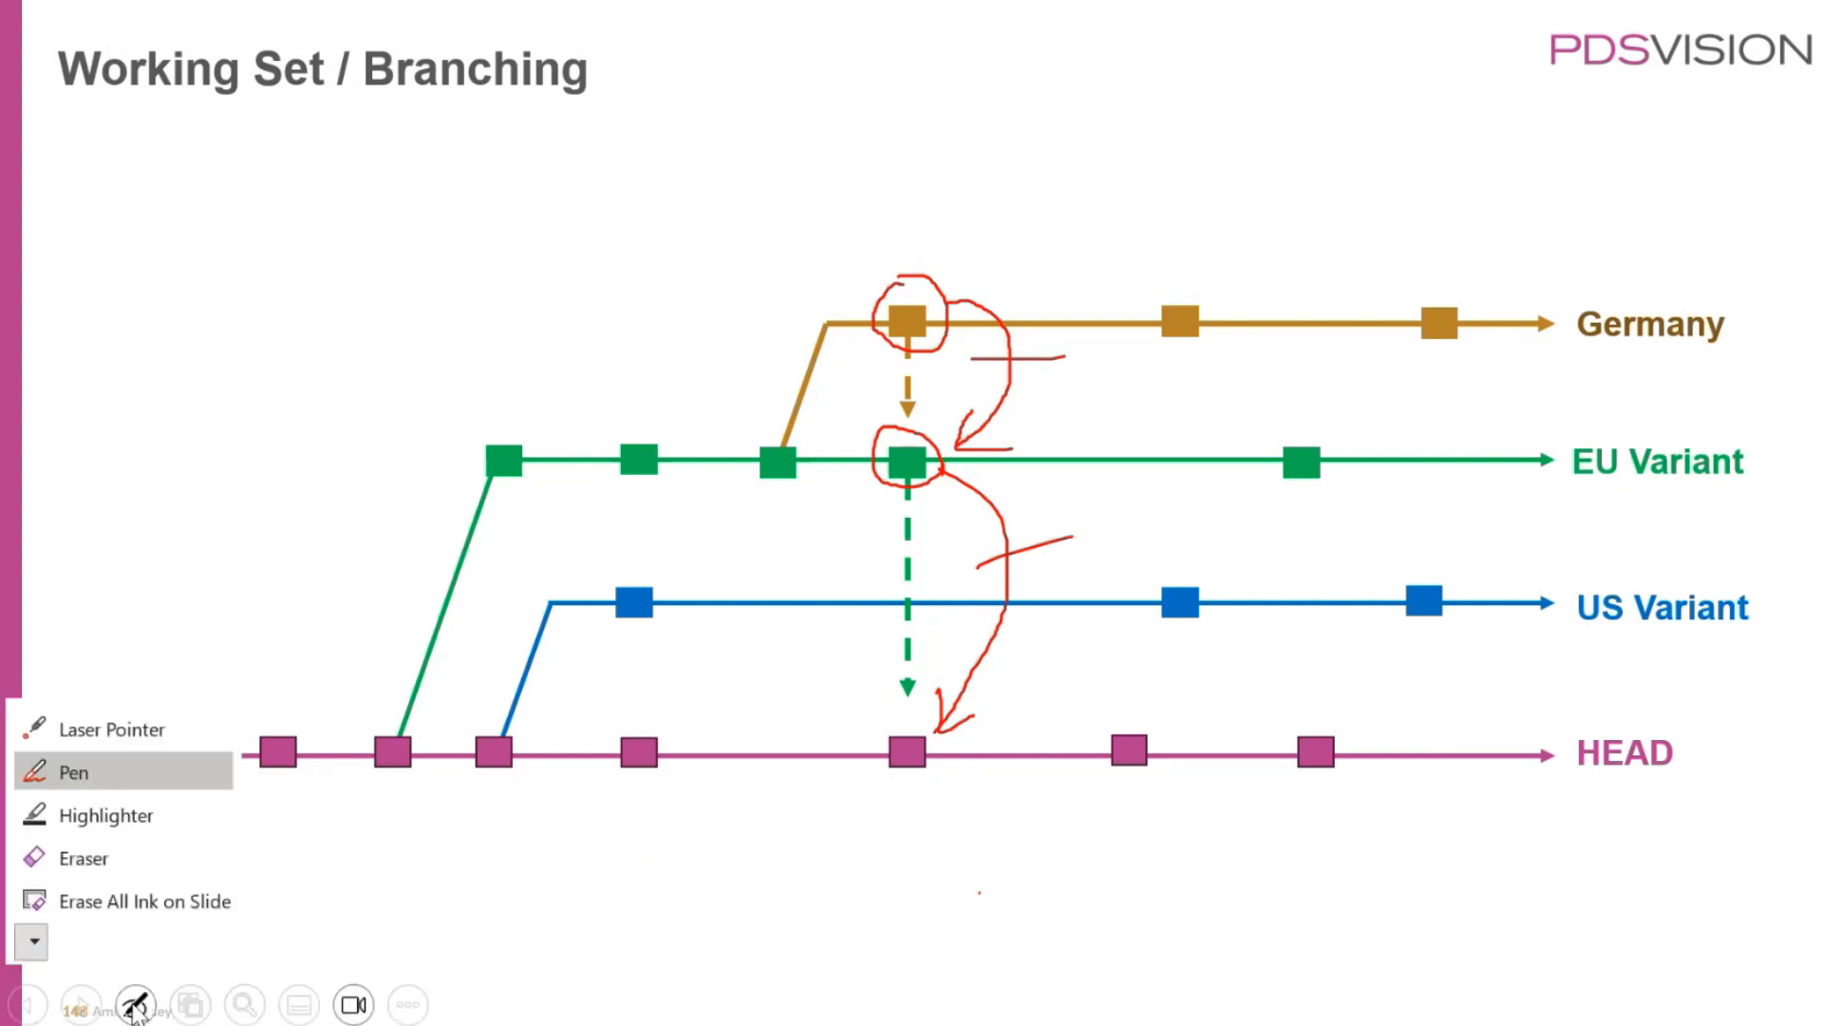
pyautogui.click(169, 907)
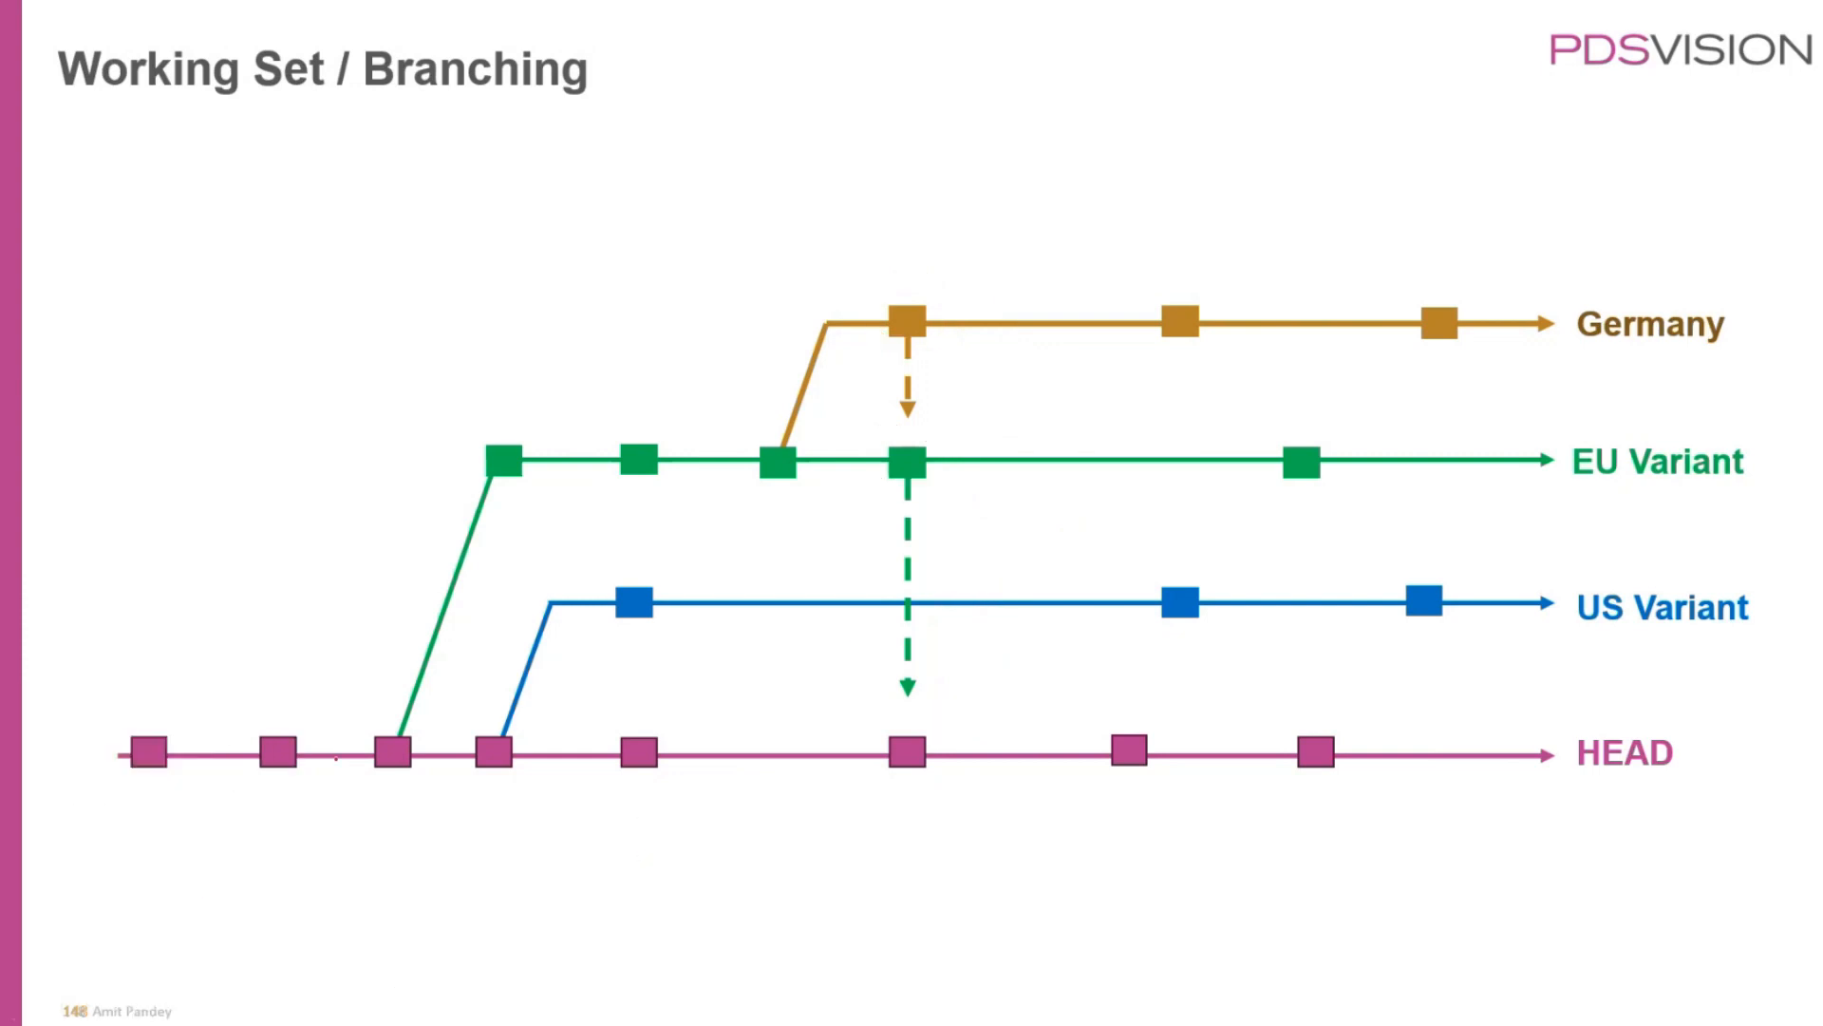
# Draw a red arrow beneath the HEAD line and circle the vertically aligned nodes on HEAD, US Variant and EU Variant
pyautogui.moveTo(165, 798)
pyautogui.mouseDown()
pyautogui.moveTo(1510, 793)
pyautogui.moveTo(1489, 836)
pyautogui.mouseUp()
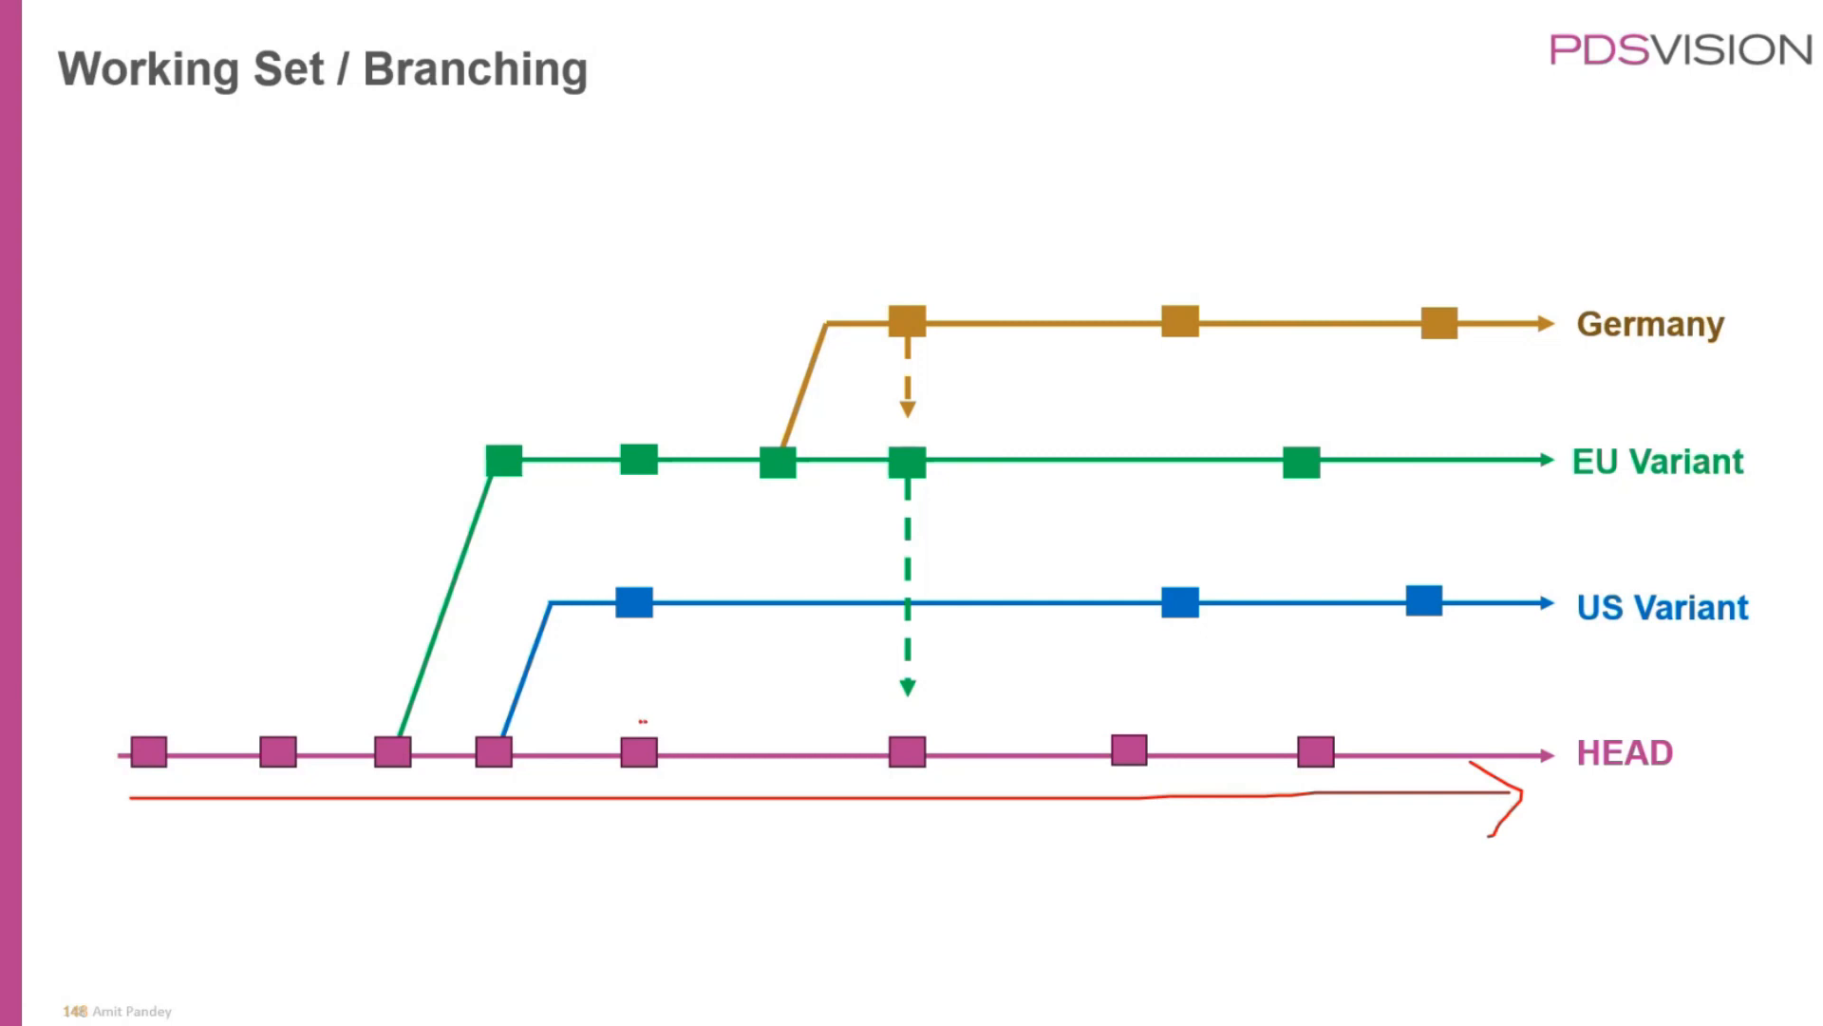
pyautogui.moveTo(631, 794); pyautogui.dragTo(671, 738)
pyautogui.moveTo(638, 568)
pyautogui.mouseDown()
pyautogui.moveTo(583, 624)
pyautogui.moveTo(667, 590)
pyautogui.mouseUp()
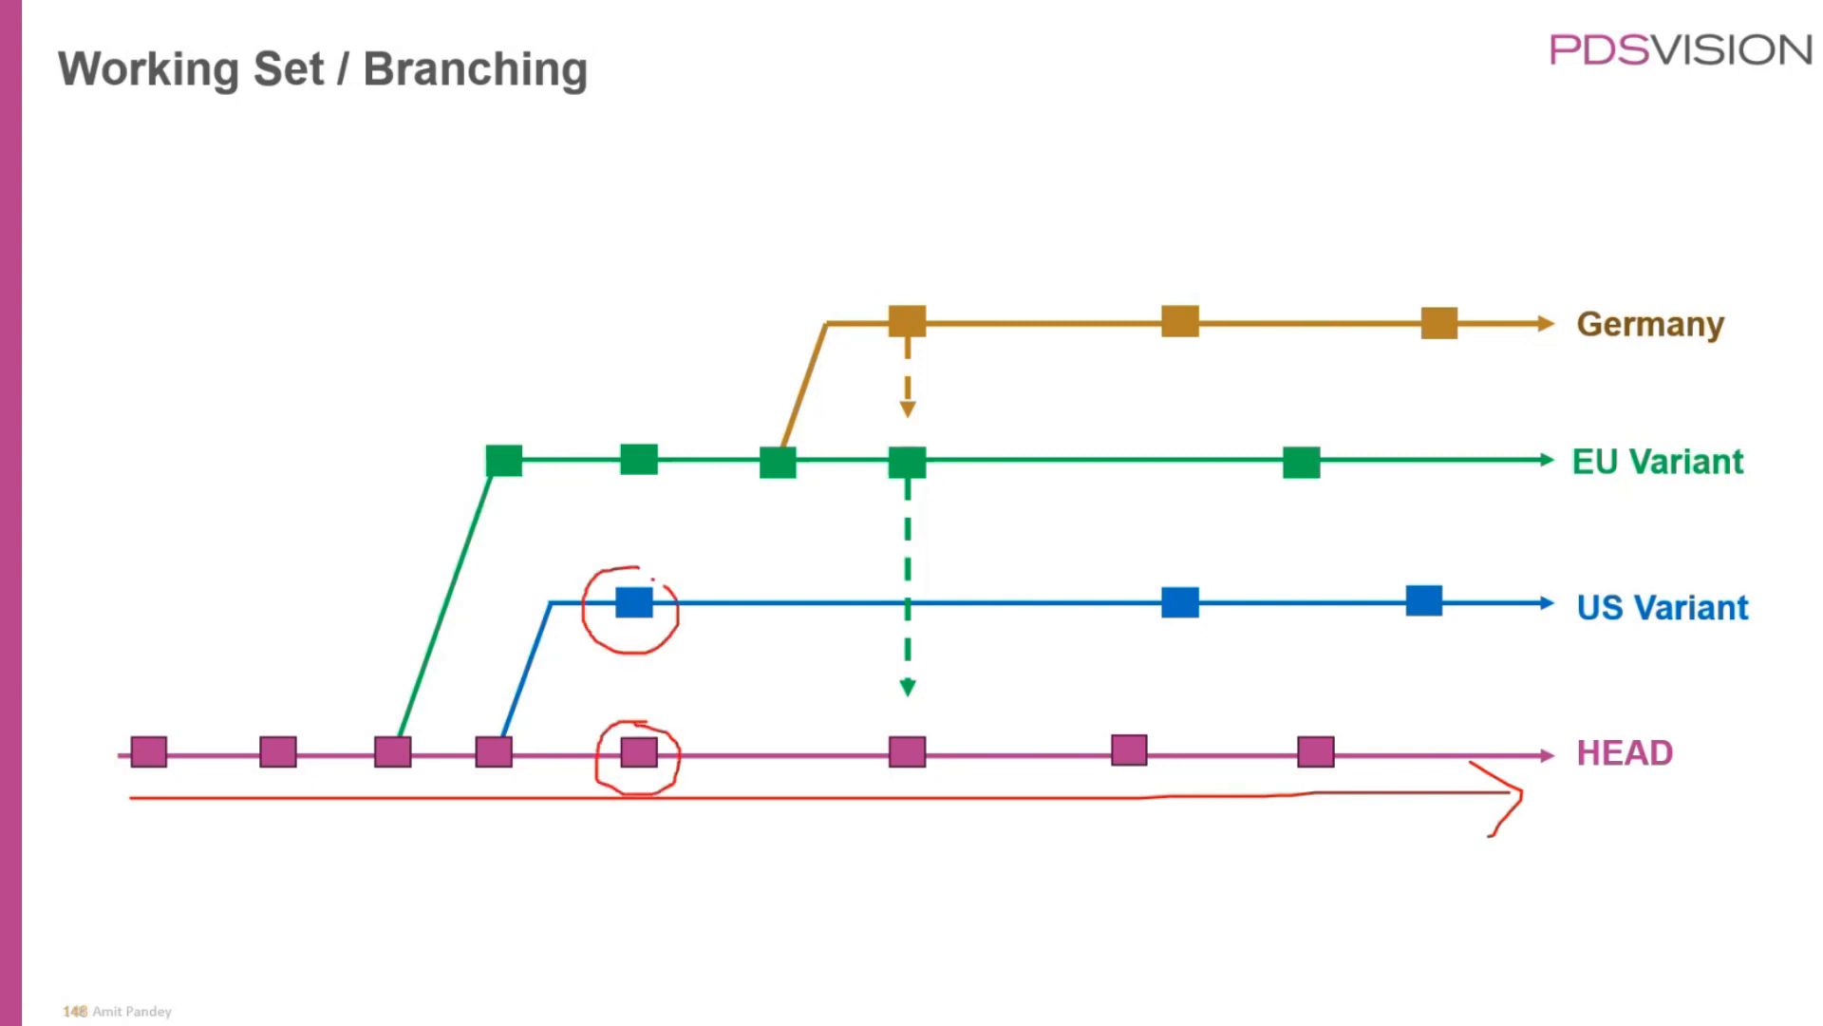
pyautogui.moveTo(600, 433)
pyautogui.mouseDown()
pyautogui.moveTo(617, 502)
pyautogui.moveTo(682, 442)
pyautogui.mouseUp()
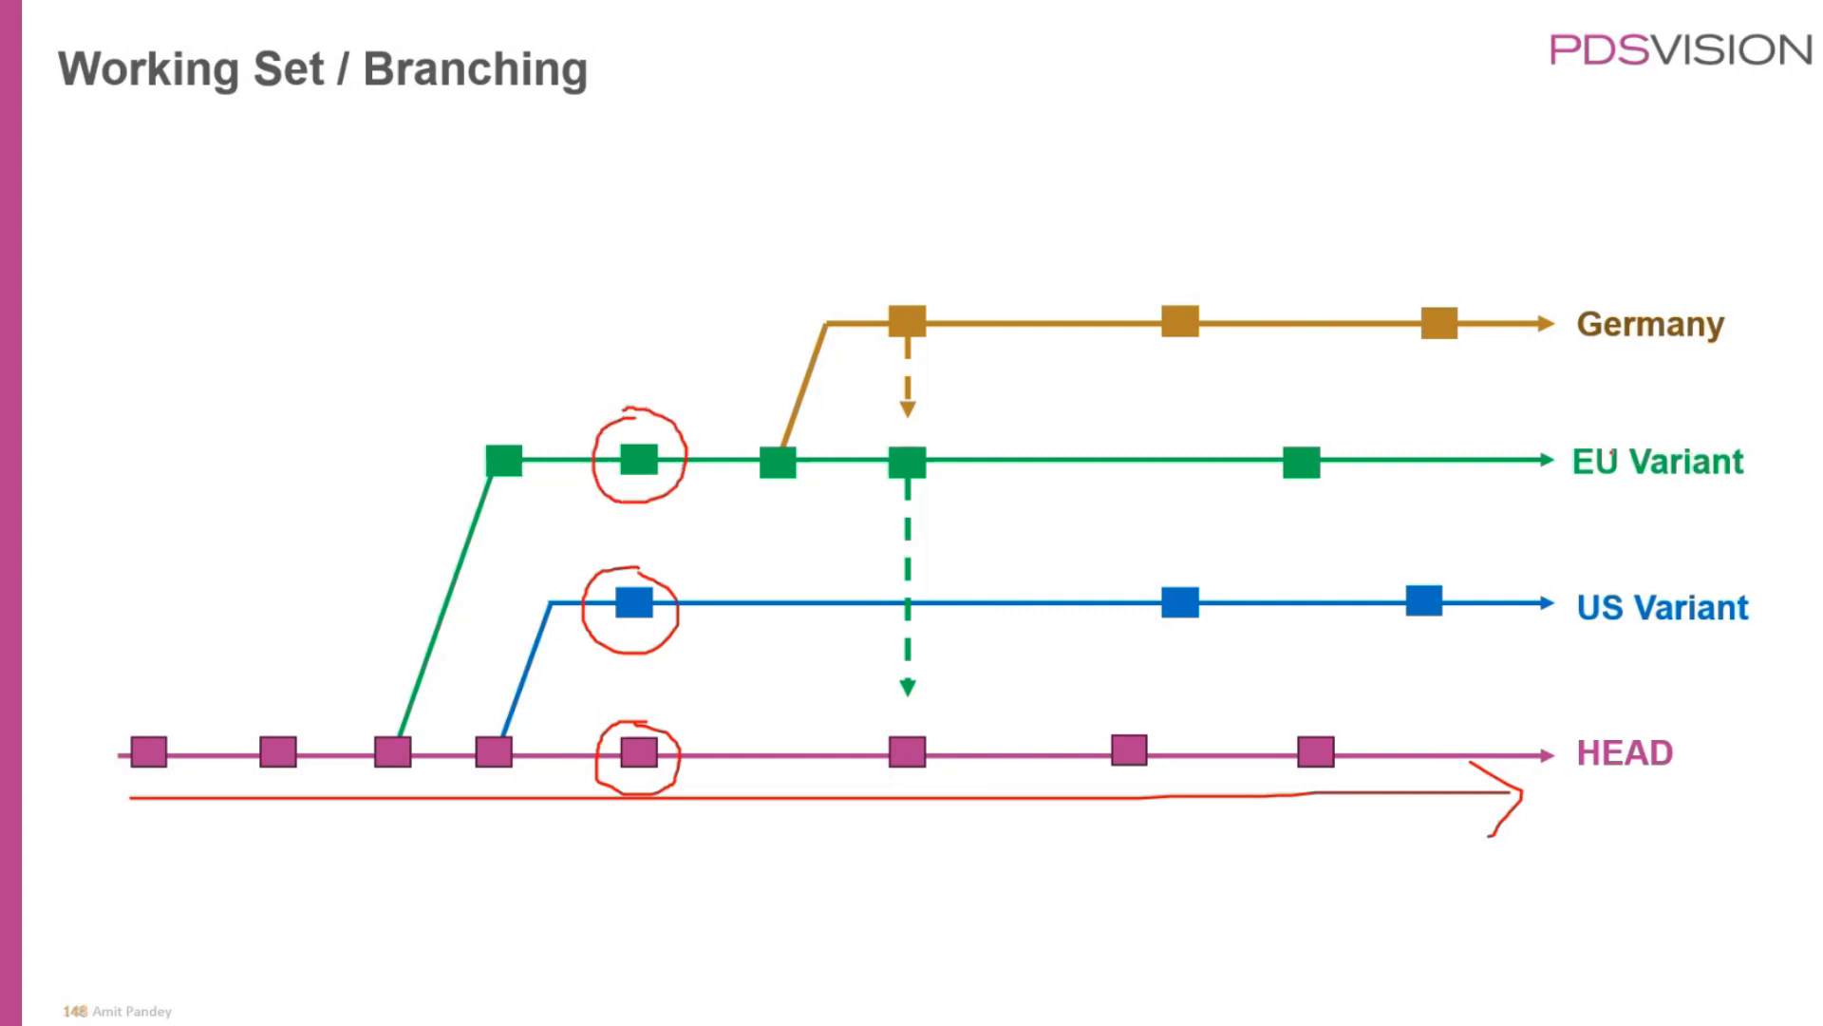
# Underline the EU Variant label and handwrite "field" above its circled node and "process" beside the circled US Variant node
pyautogui.moveTo(1591, 494); pyautogui.dragTo(1768, 492)
pyautogui.moveTo(613, 315); pyautogui.dragTo(623, 375)
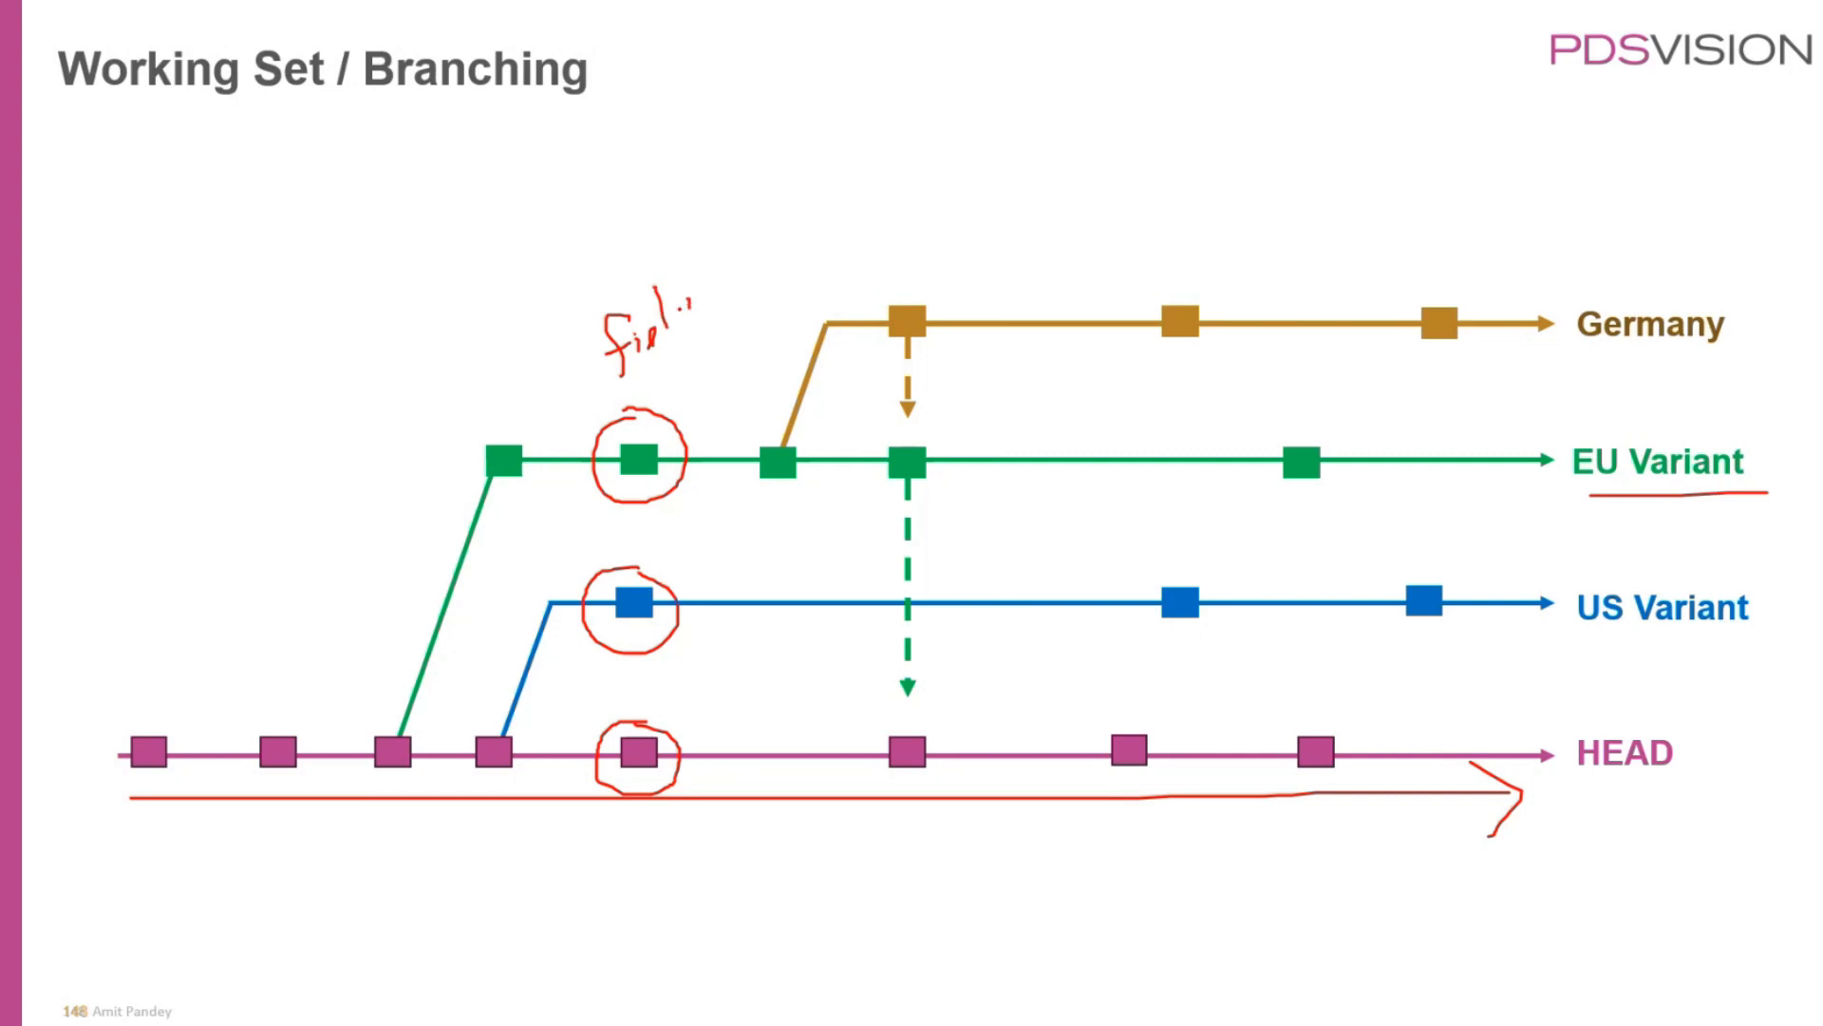
pyautogui.moveTo(691, 302); pyautogui.dragTo(690, 264)
pyautogui.moveTo(682, 574)
pyautogui.mouseDown()
pyautogui.moveTo(696, 532)
pyautogui.moveTo(777, 524)
pyautogui.moveTo(790, 505)
pyautogui.mouseUp()
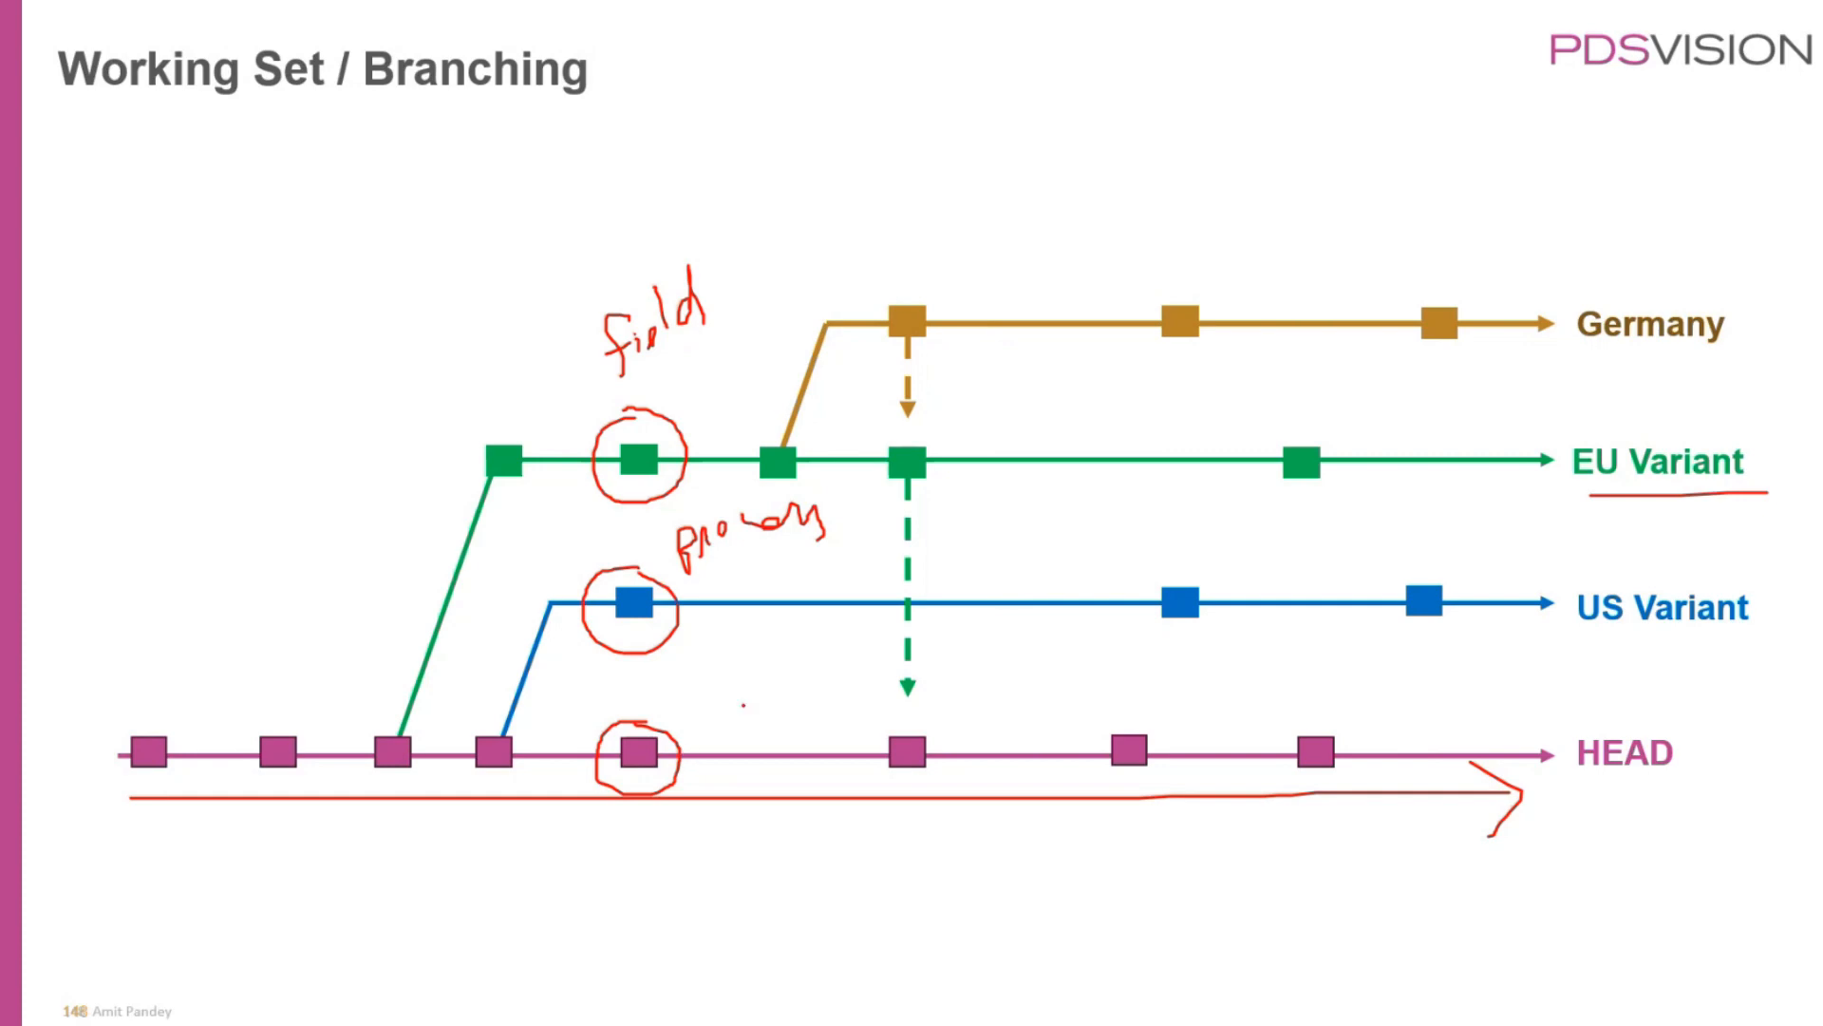
# Switch back to codebeamer and open the Customer Requirement Specifications tracker in the WS Demo 1 project on EU Variant WS
pyautogui.hotkey('alt', 'Tab')
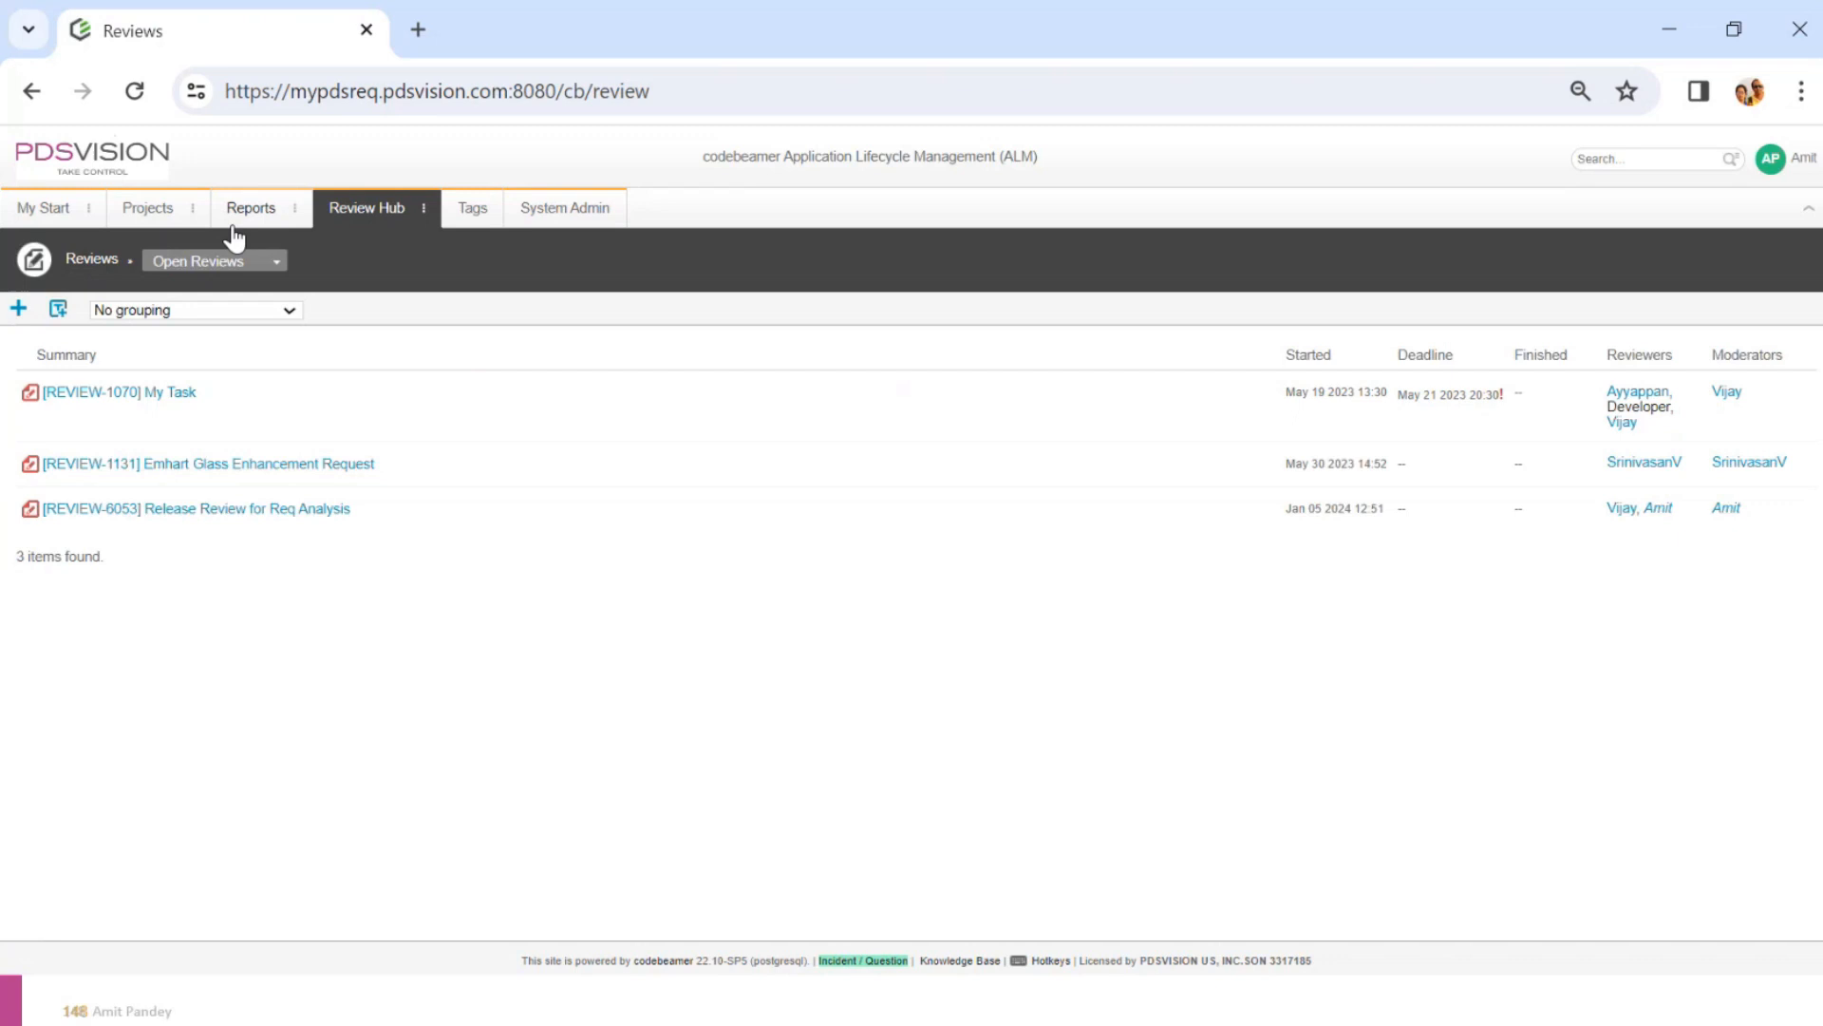
pyautogui.click(159, 221)
pyautogui.scroll(-5, 662, 791)
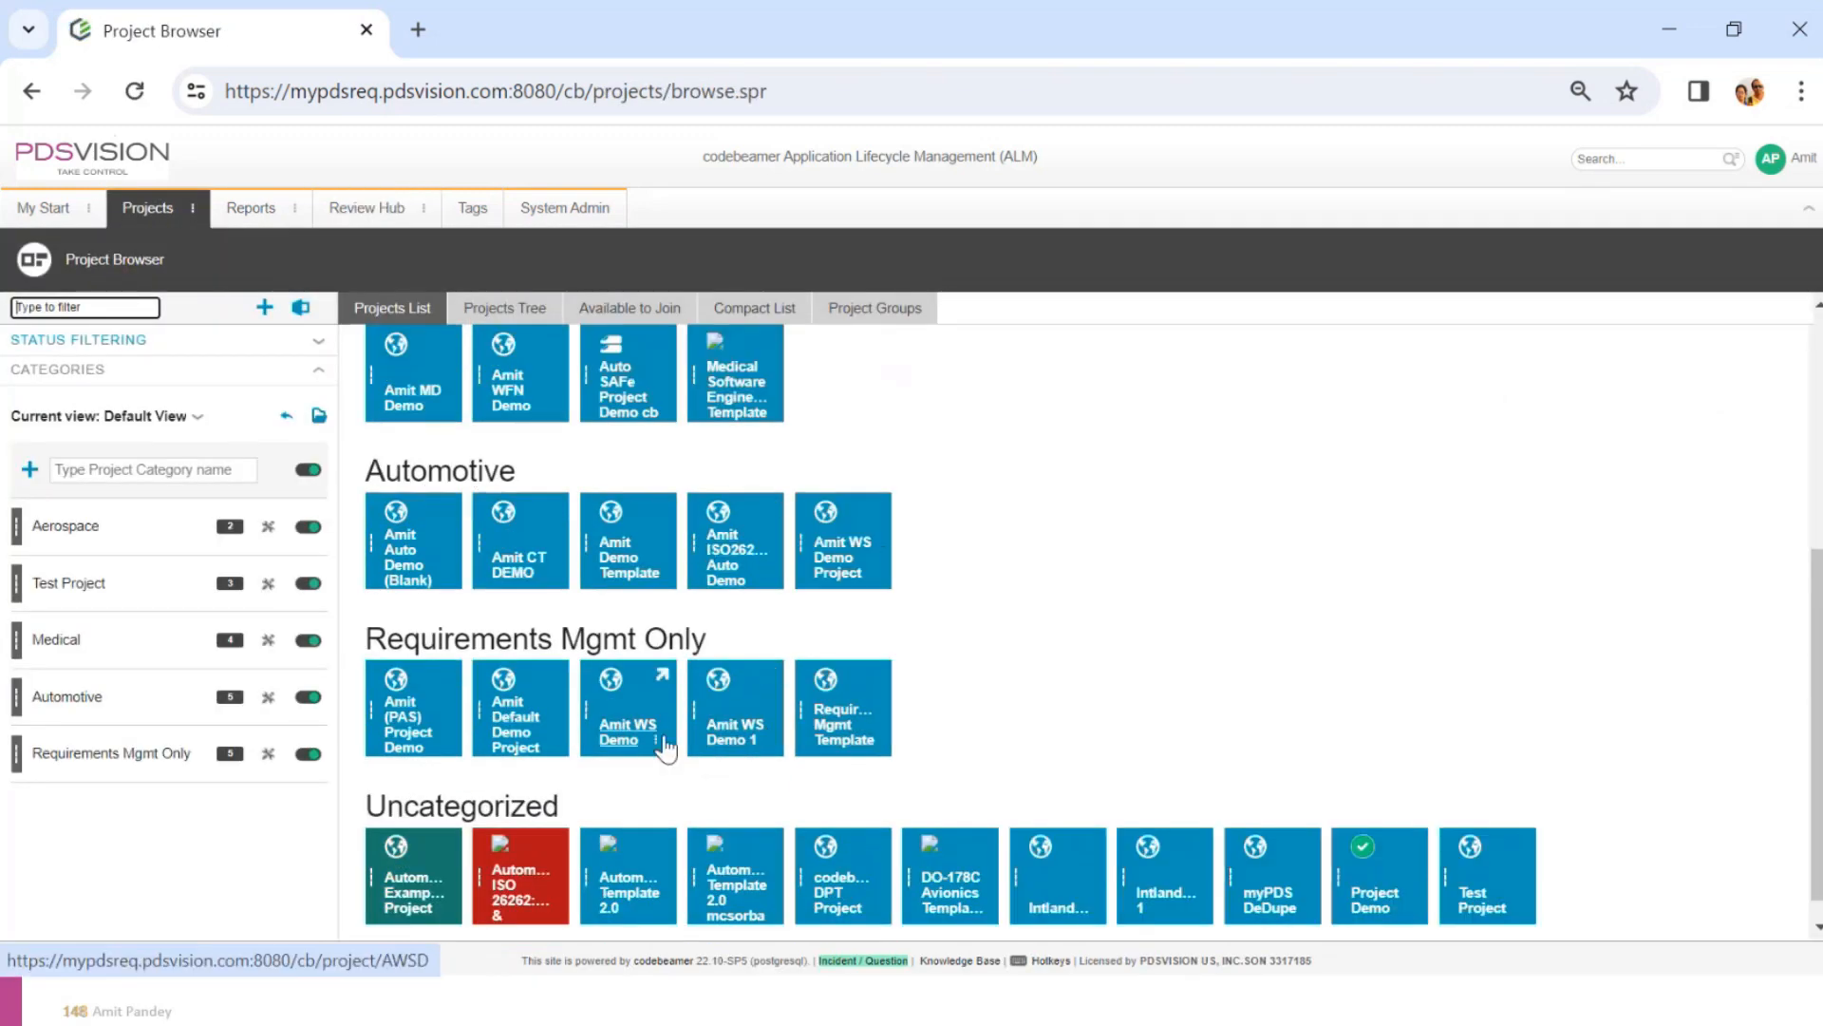
pyautogui.click(730, 736)
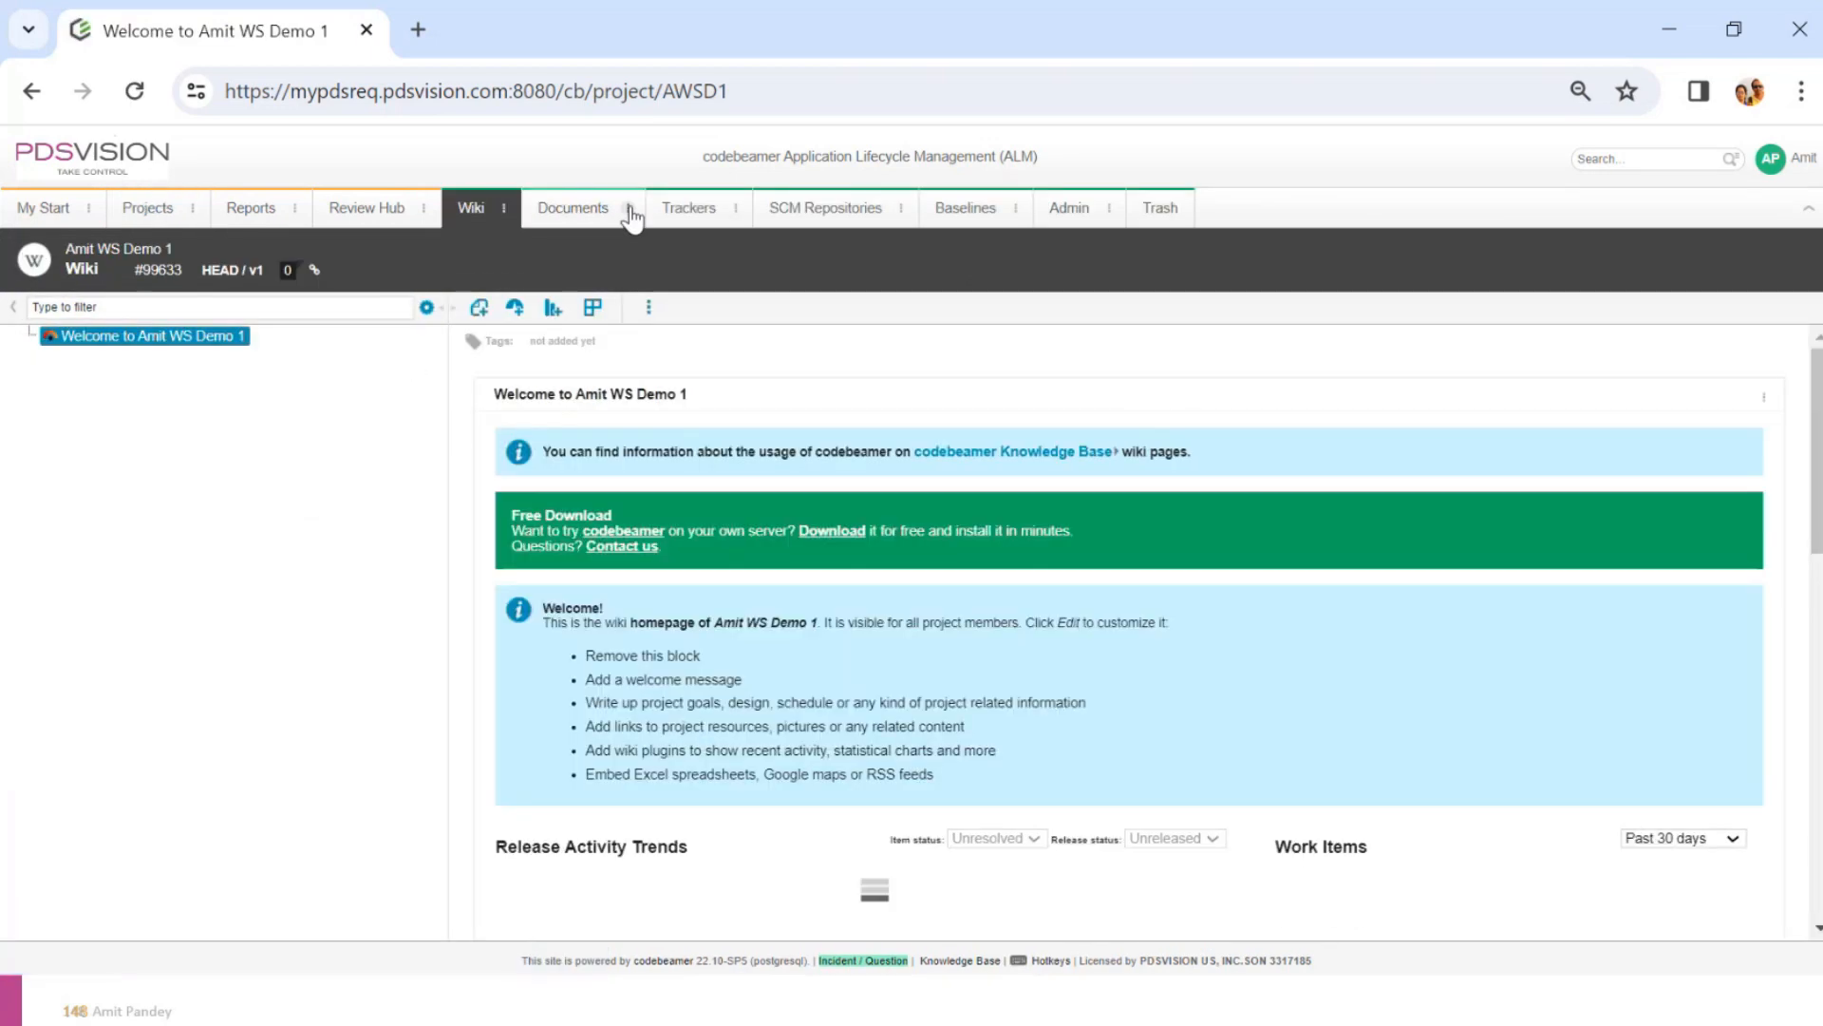
pyautogui.click(685, 208)
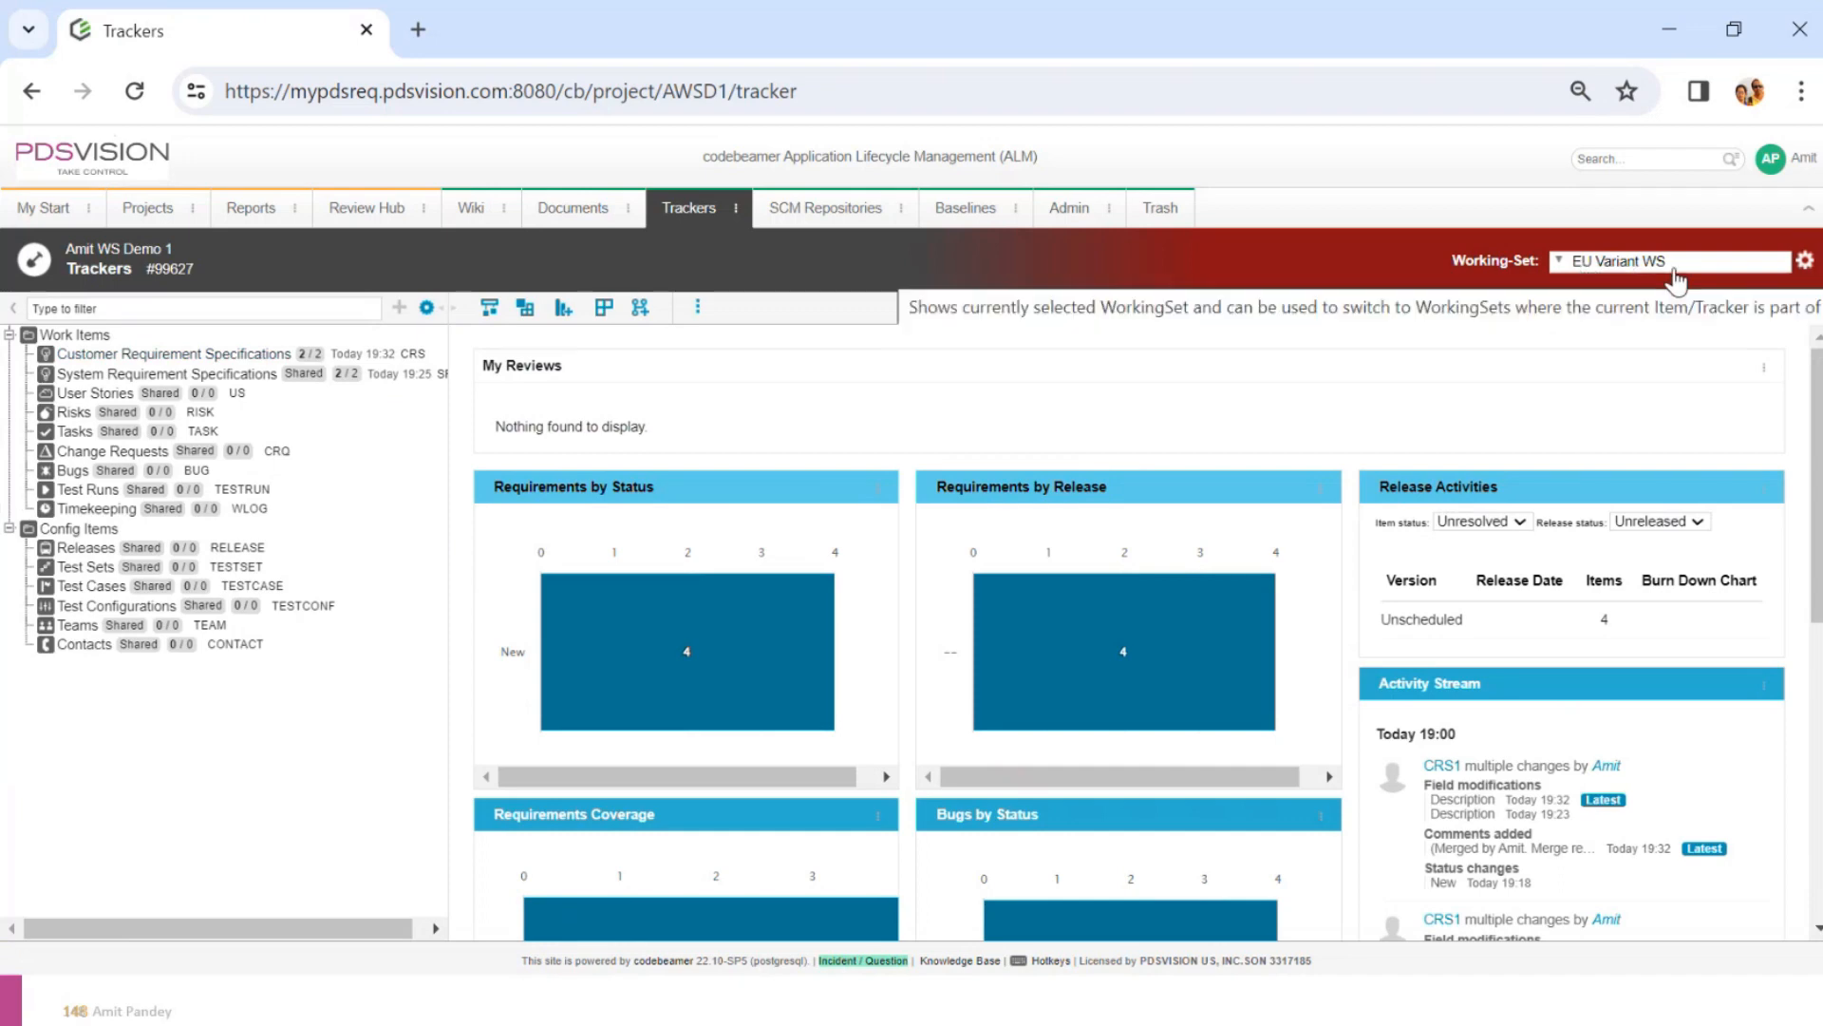
pyautogui.click(187, 356)
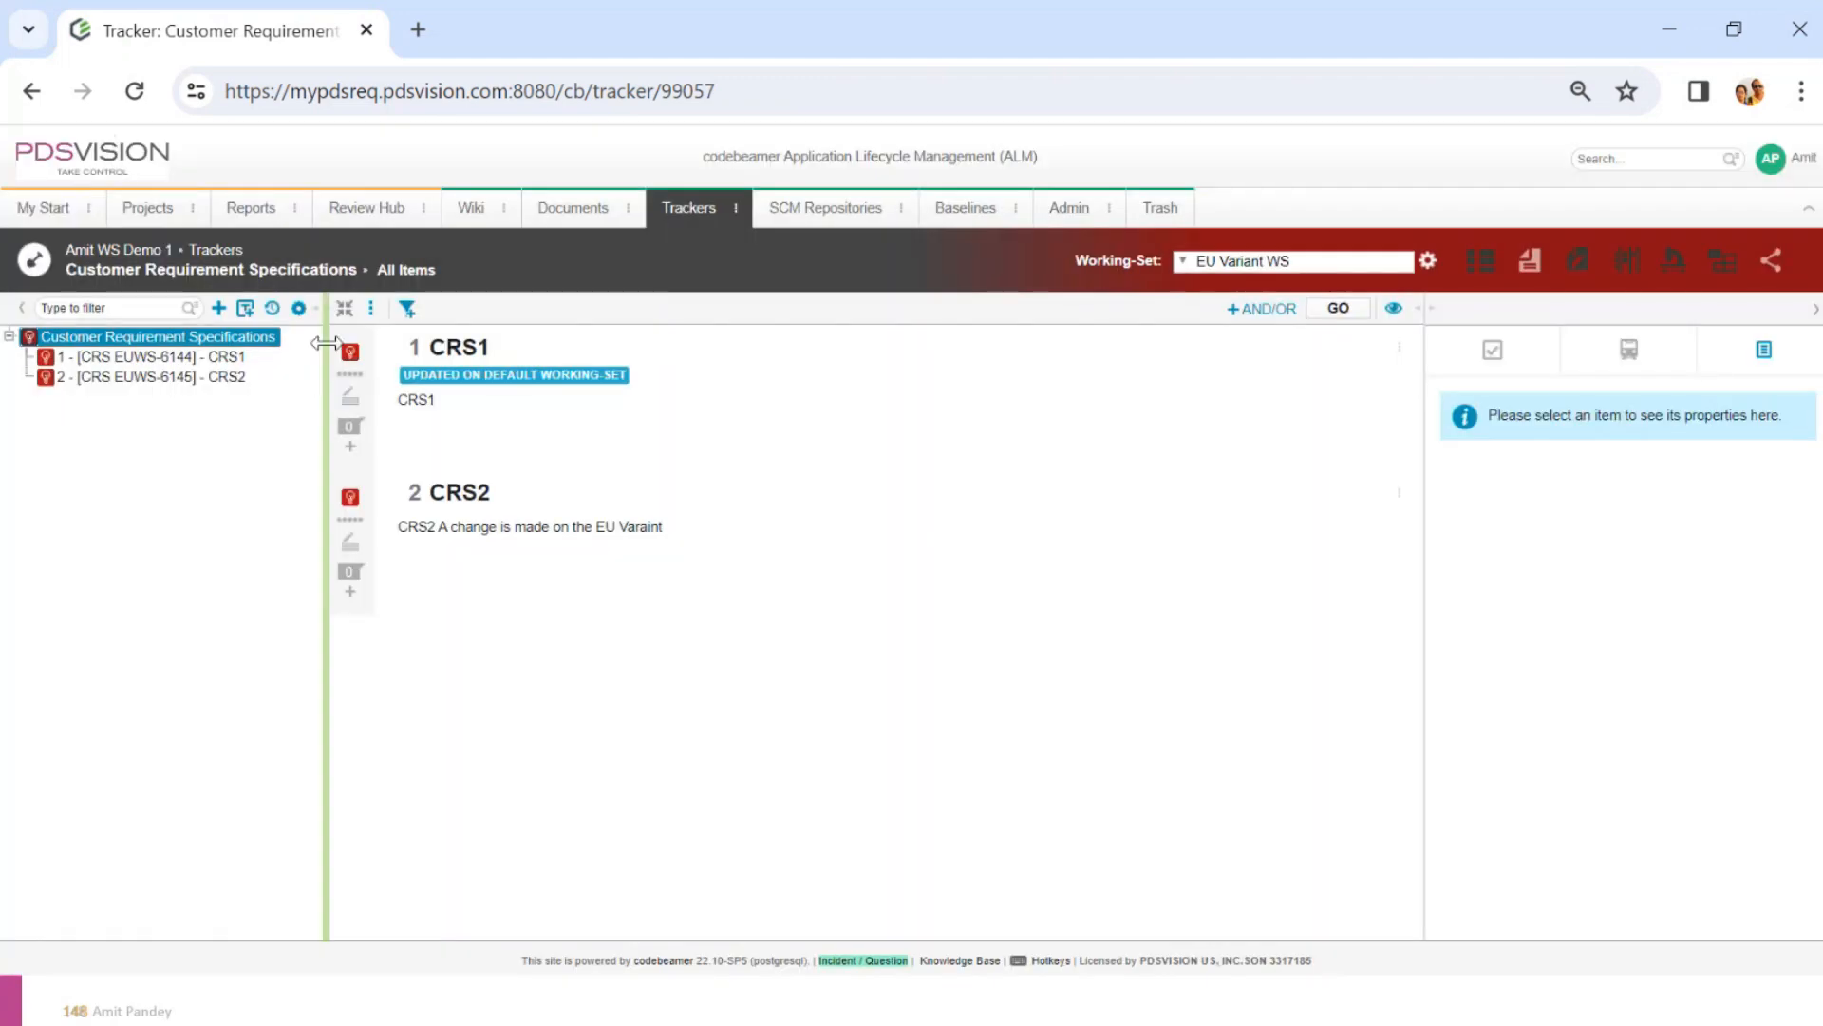
# Open the Customer Requirement Specifications tracker's configuration and examine its state transitions and workflow diagram
pyautogui.click(370, 308)
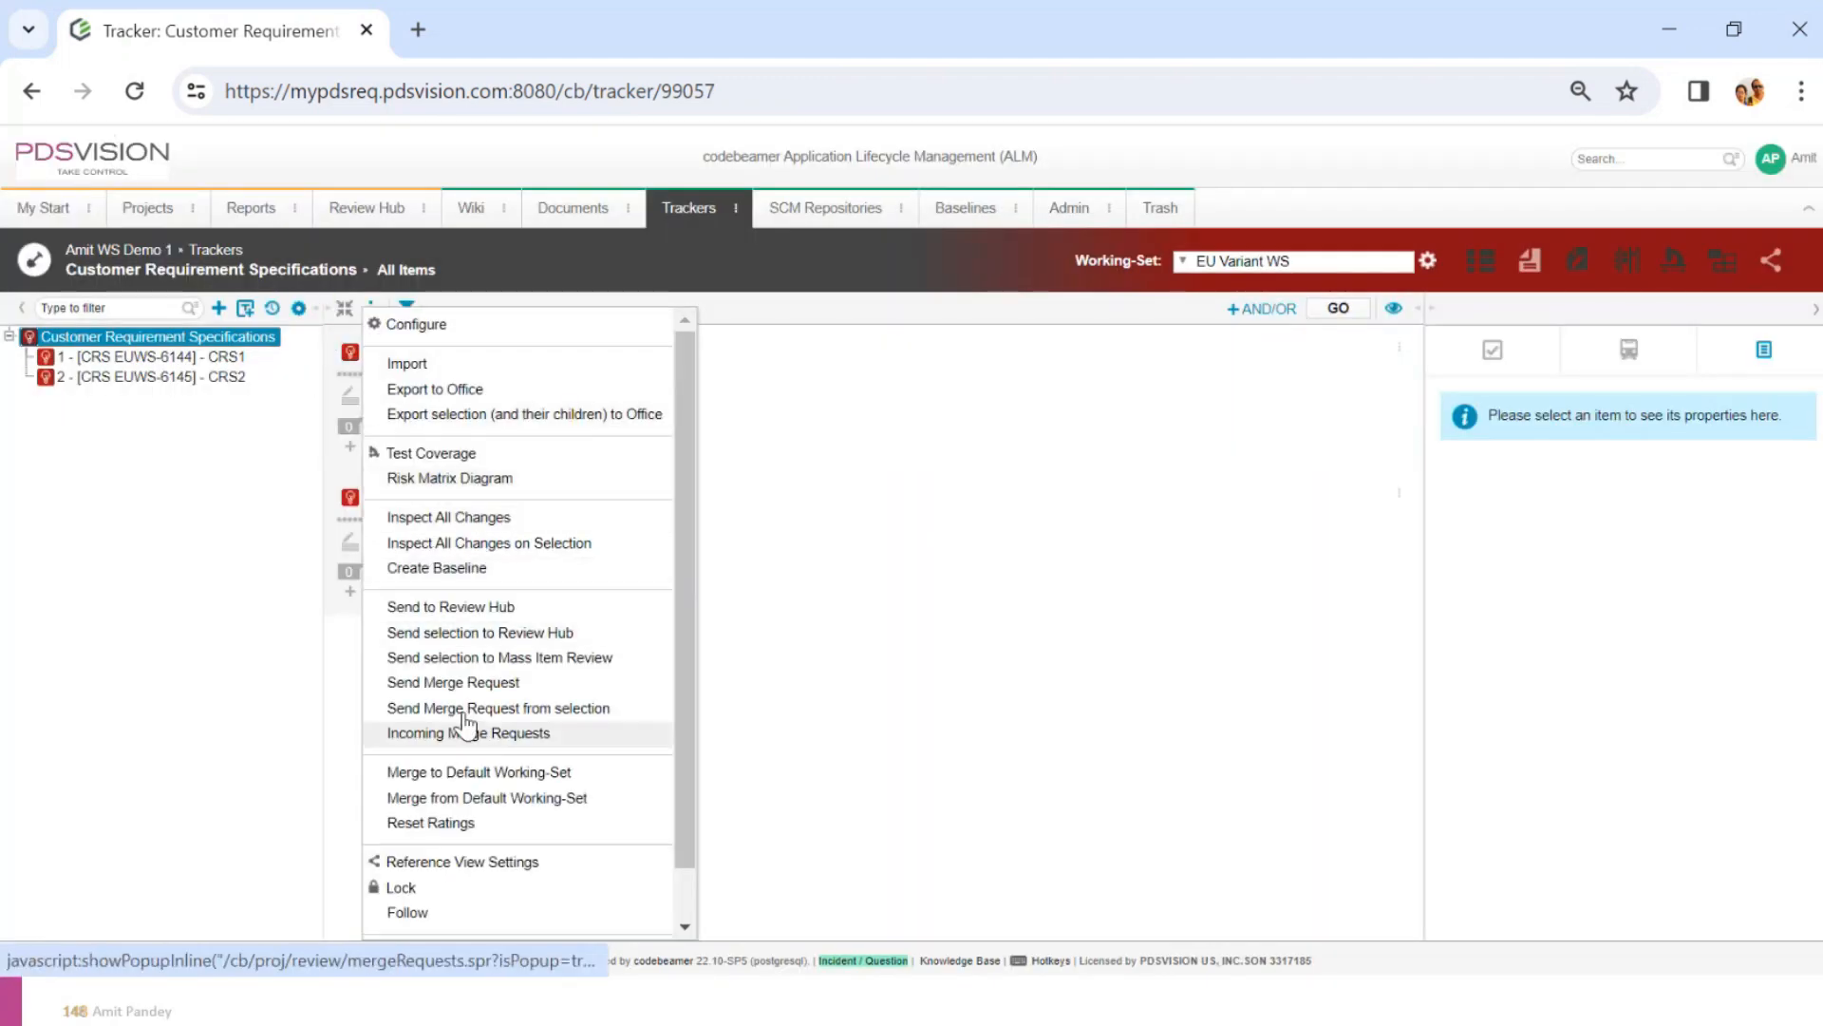
pyautogui.click(446, 329)
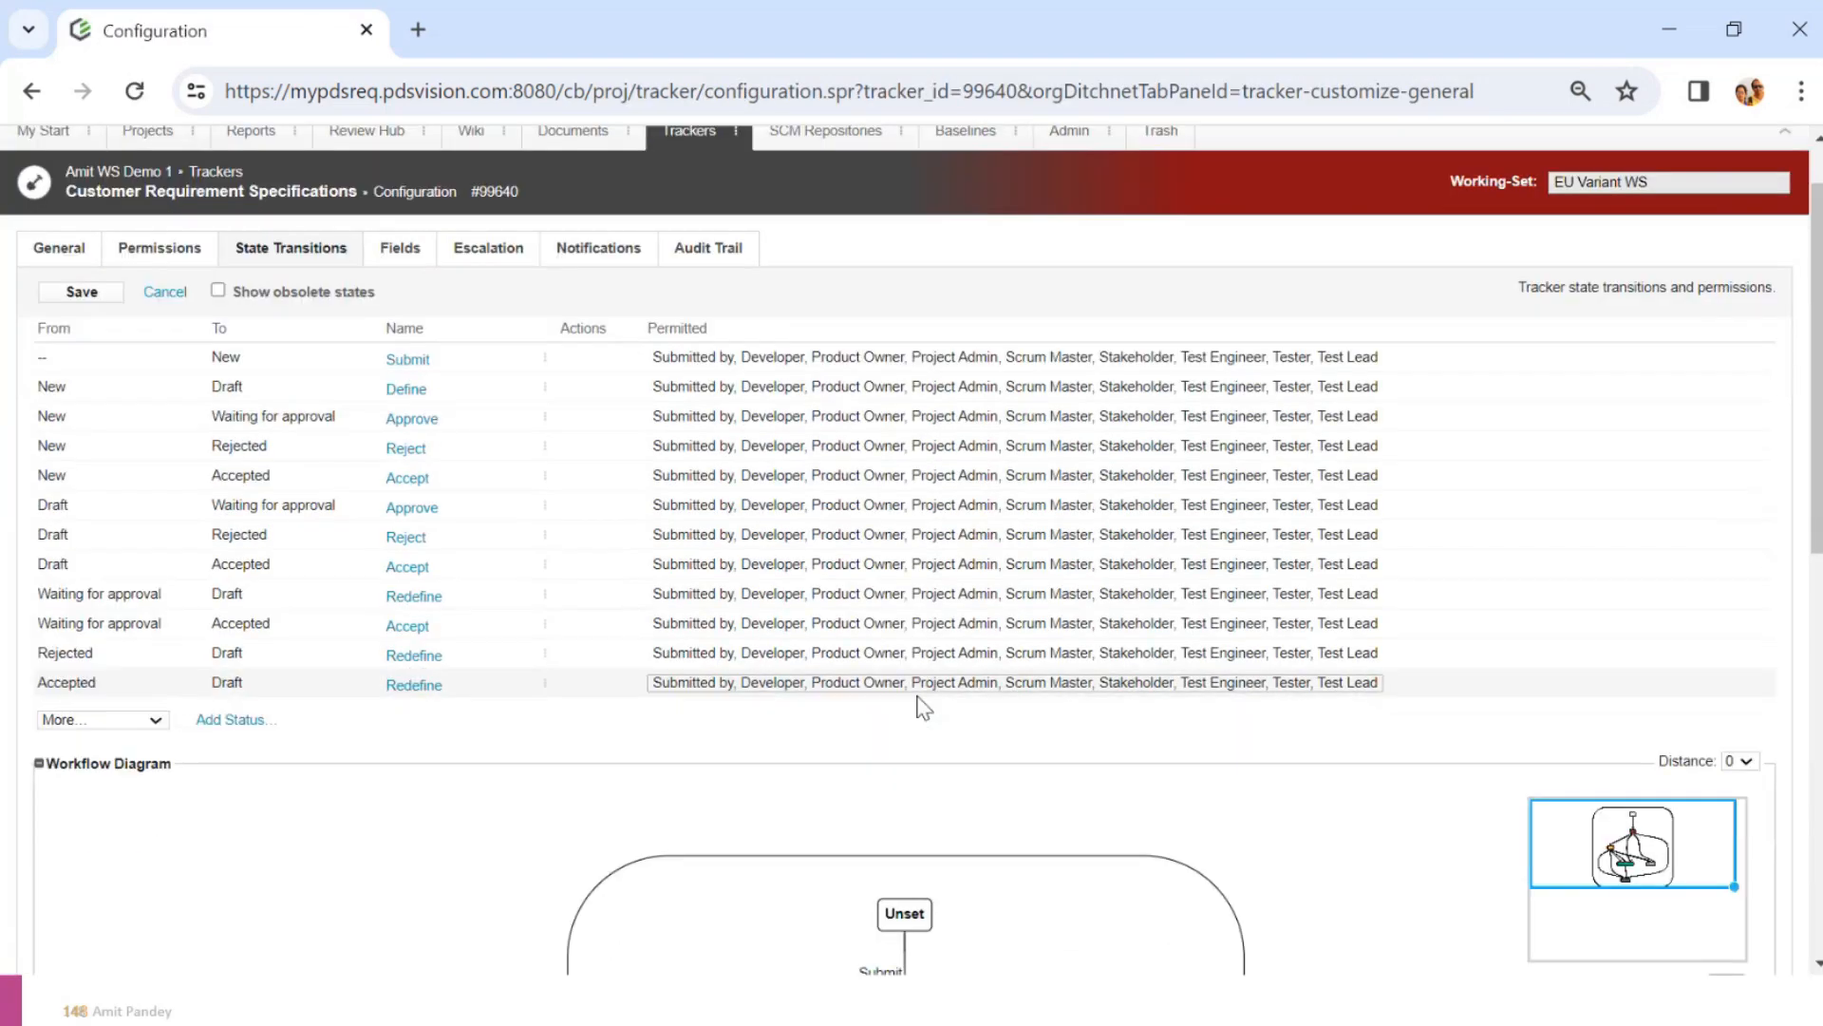
pyautogui.scroll(-4, 760, 493)
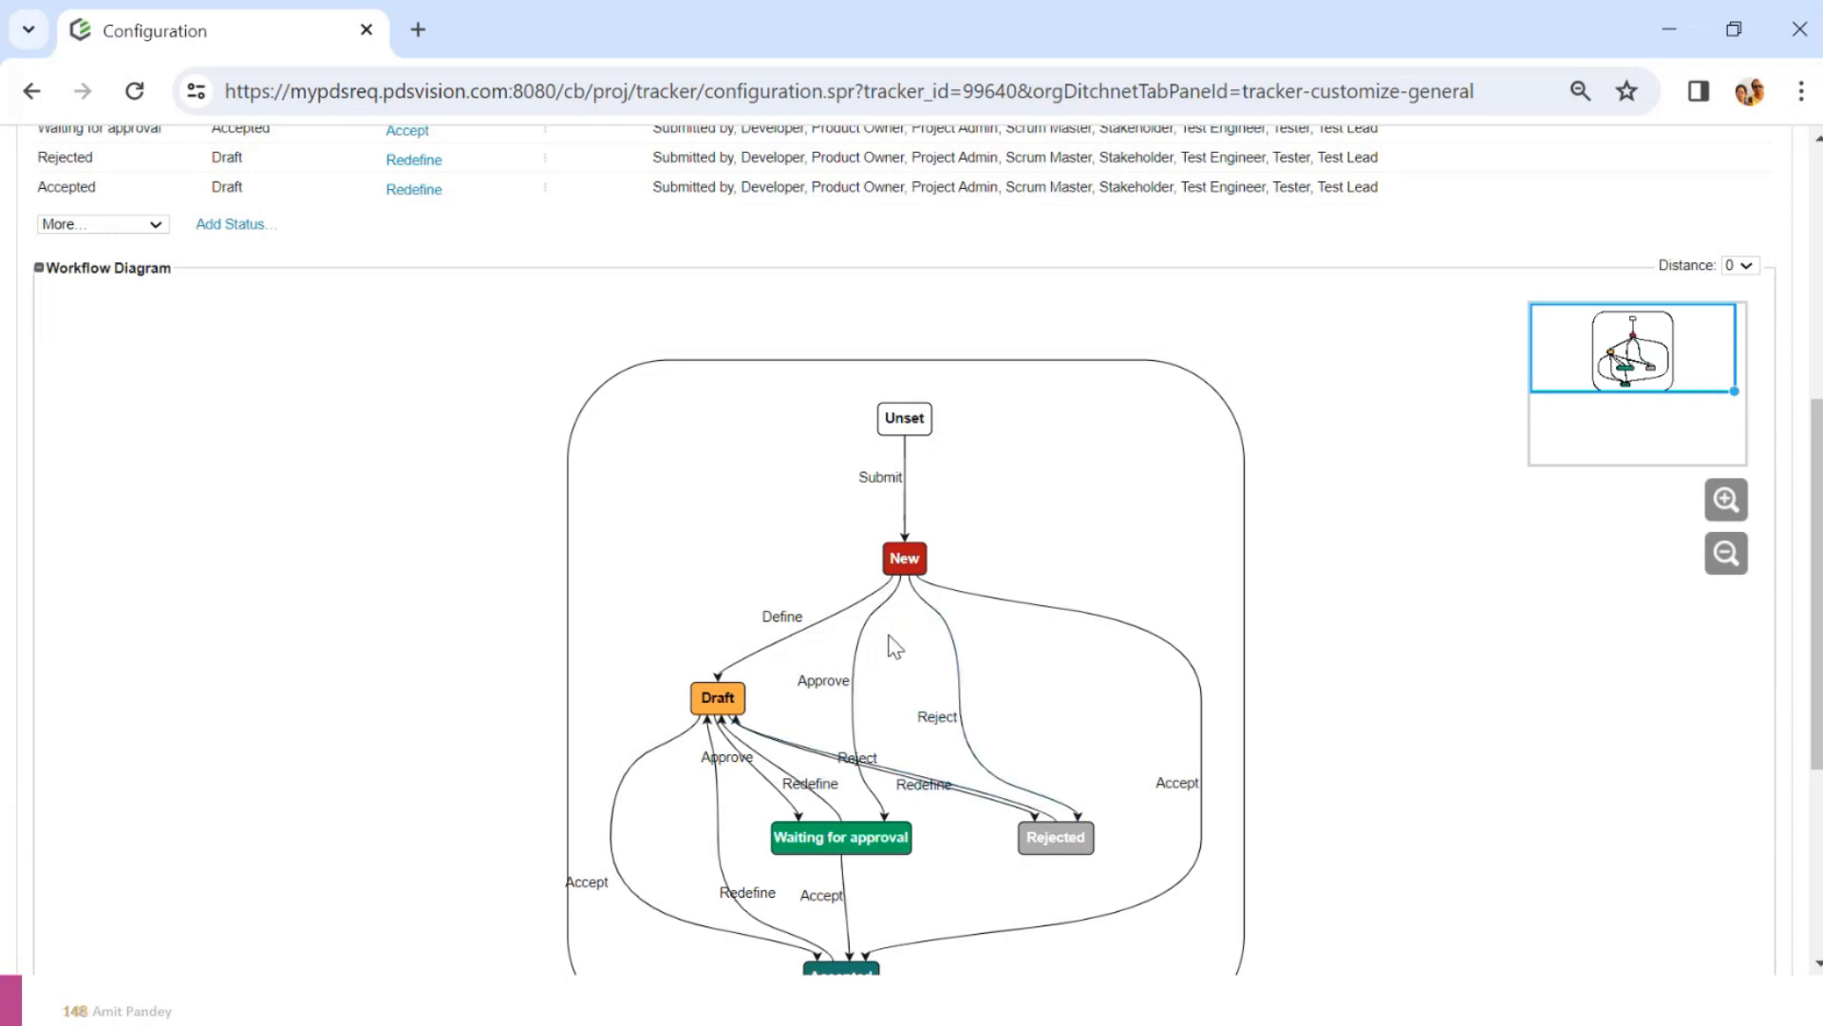
pyautogui.scroll(10, 896, 647)
# In the tracker's field configuration, start a new custom text field labelled "EU Variant"
pyautogui.click(399, 323)
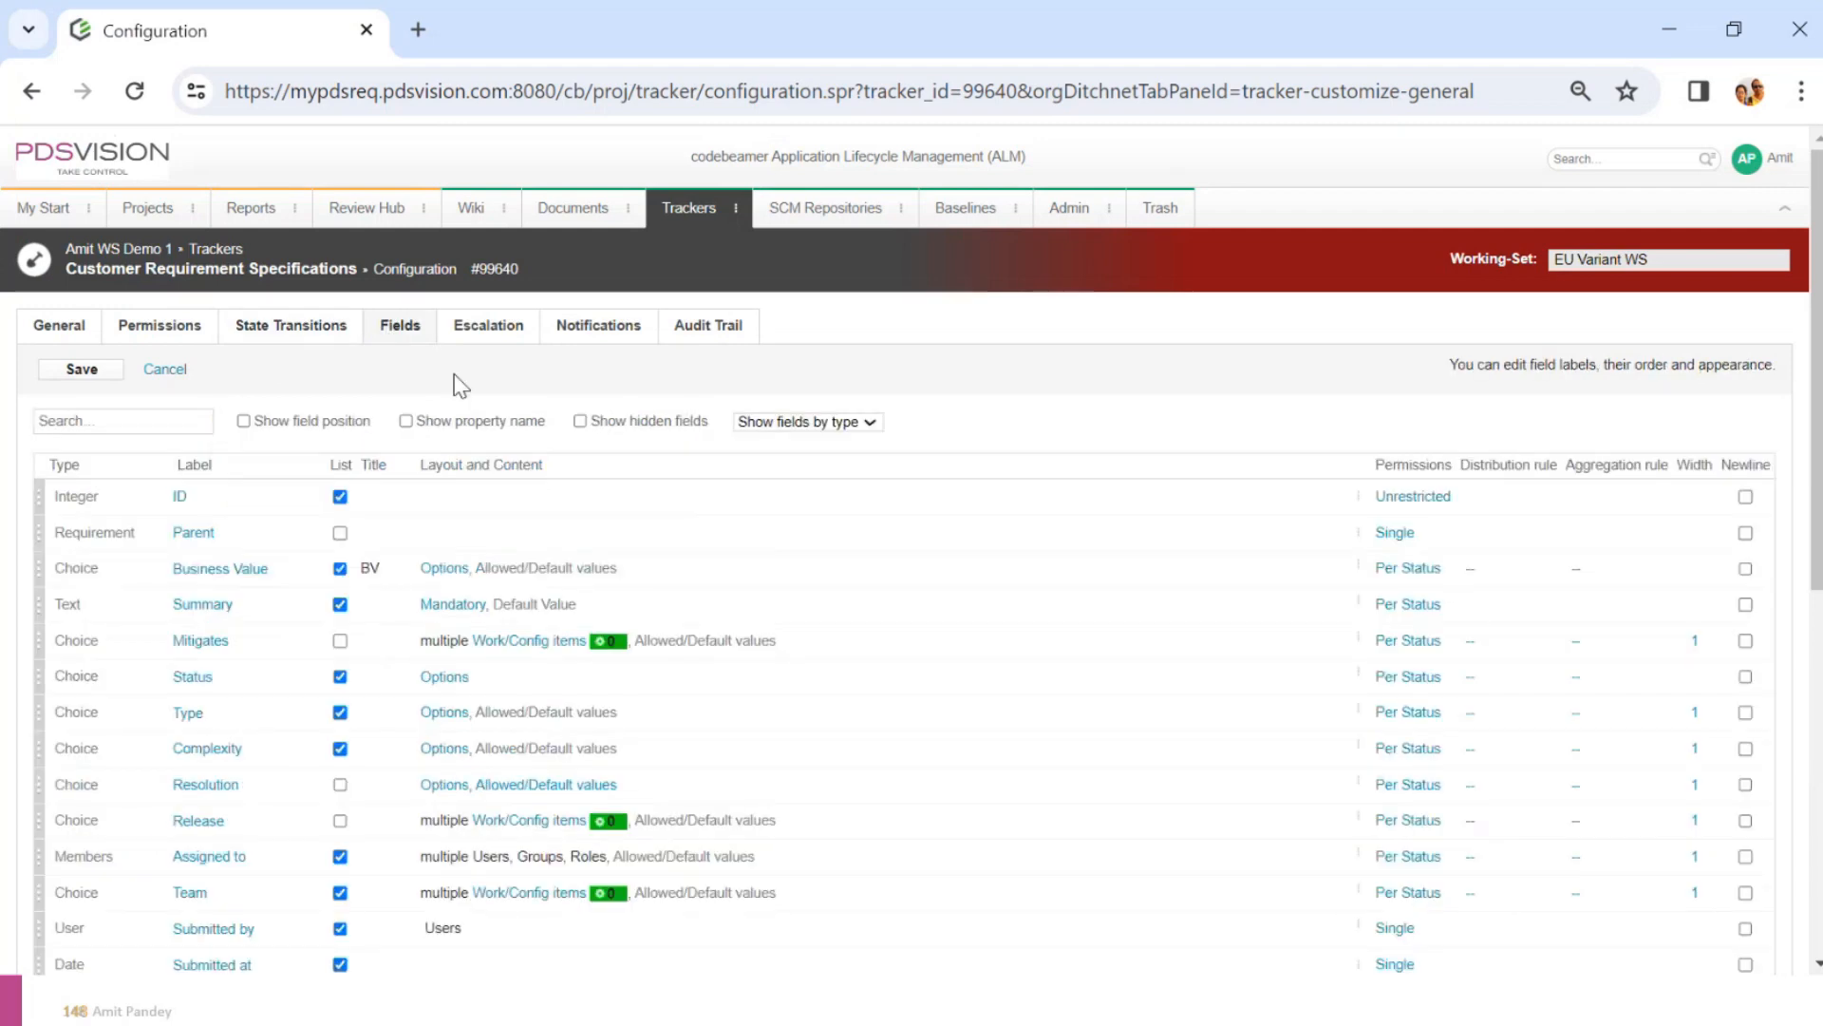
pyautogui.scroll(-7, 328, 685)
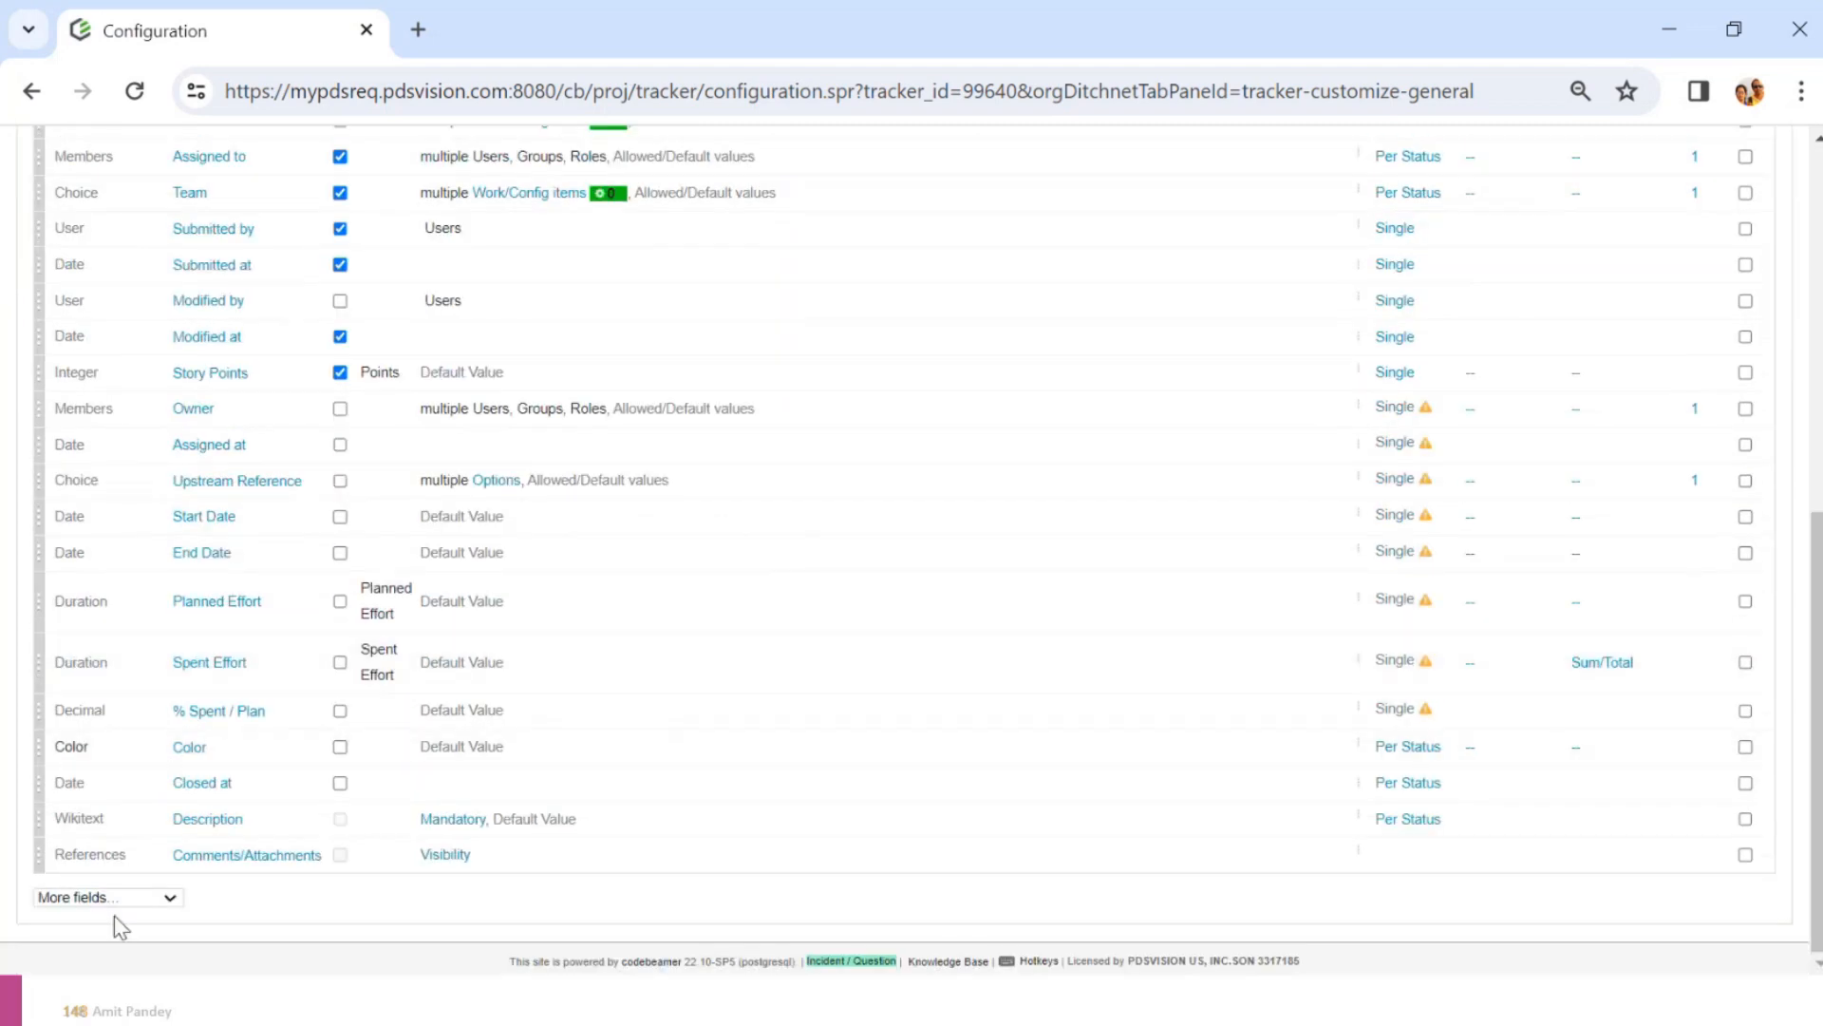
pyautogui.click(138, 900)
pyautogui.click(114, 862)
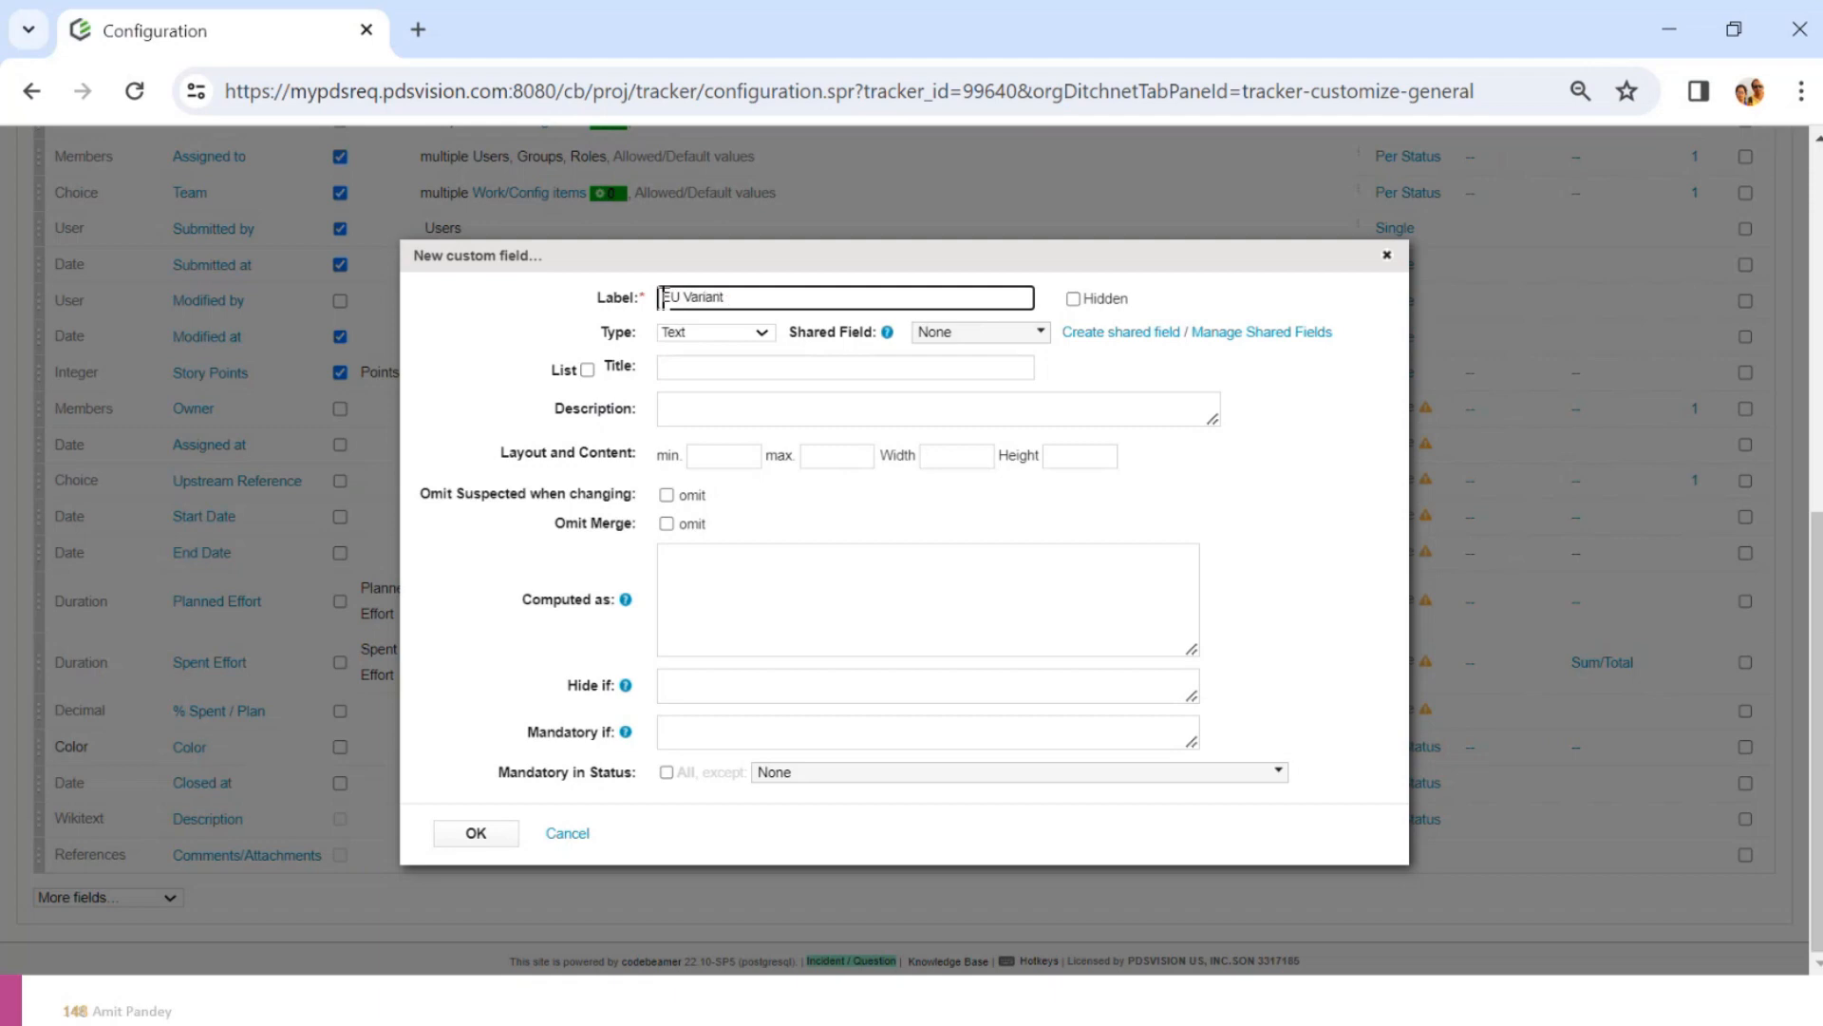
# Set the new custom field's title and description to "EU Variant", add the field, and save the tracker configuration
pyautogui.moveTo(749, 297); pyautogui.dragTo(522, 319)
pyautogui.hotkey('ctrl', 'c')
pyautogui.click(680, 367)
pyautogui.hotkey('ctrl', 'v')
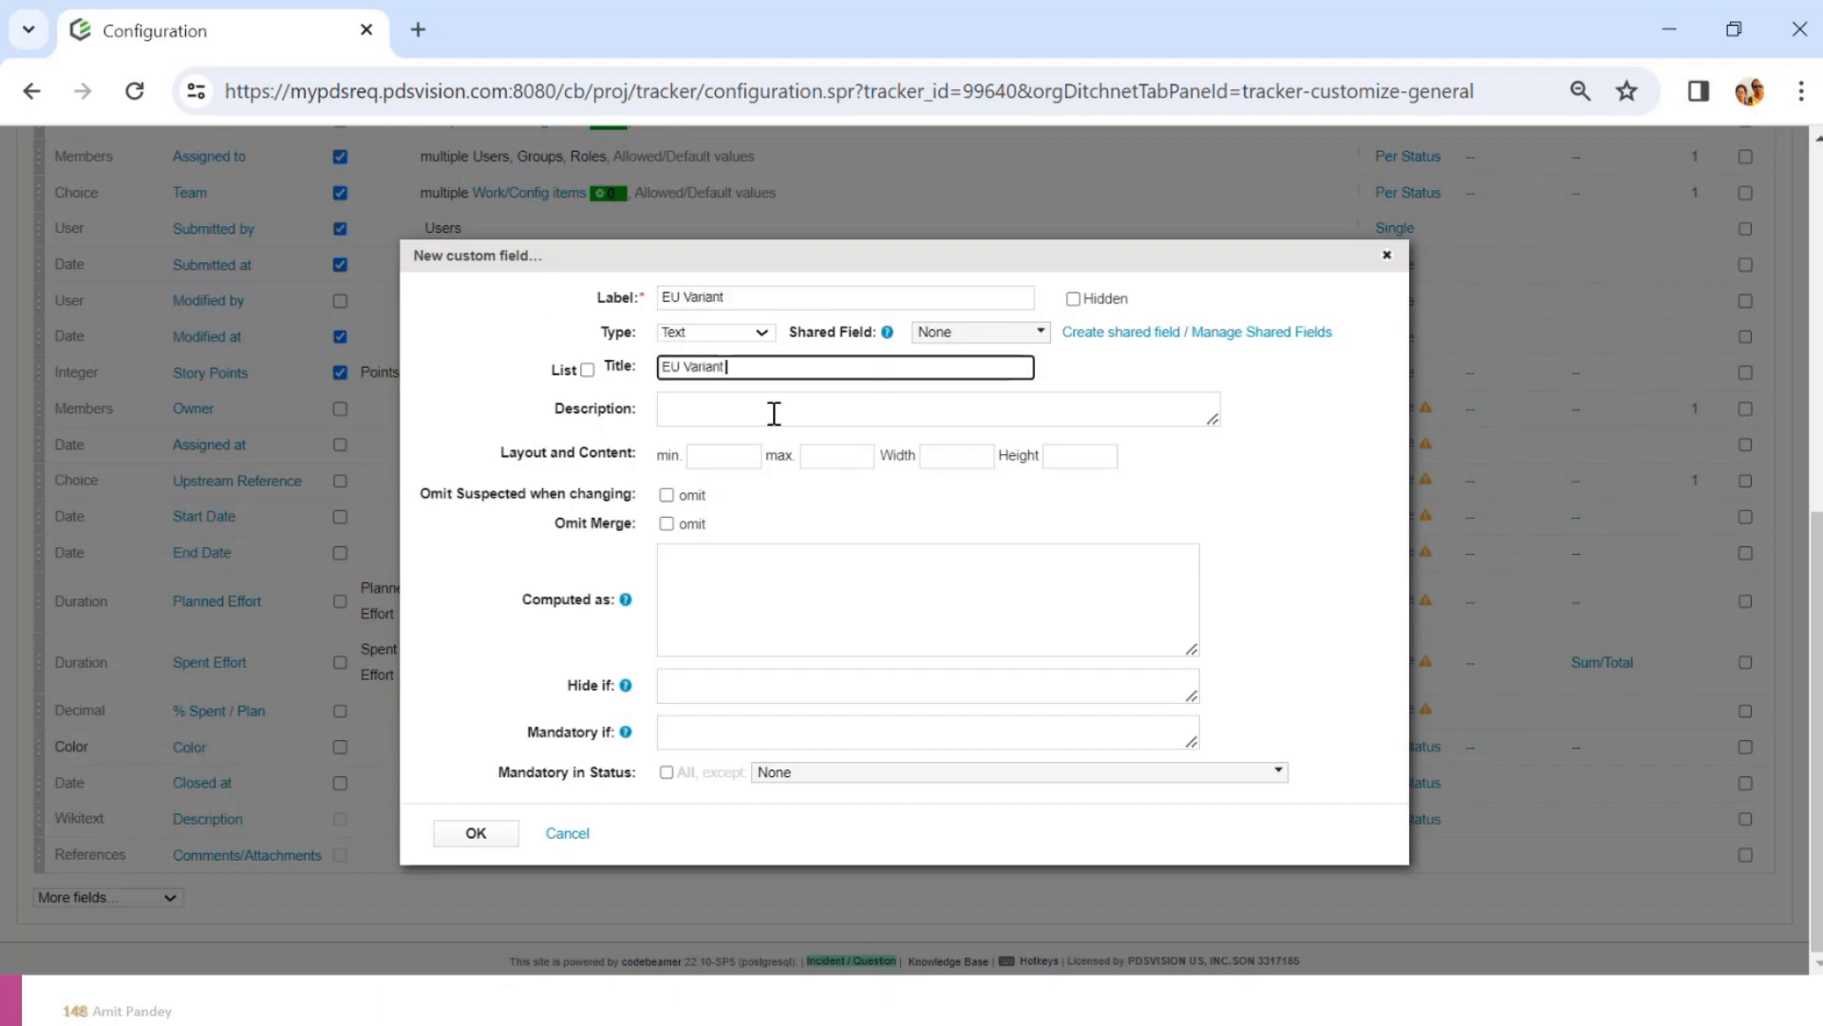
pyautogui.click(725, 412)
pyautogui.hotkey('ctrl', 'v')
pyautogui.click(719, 551)
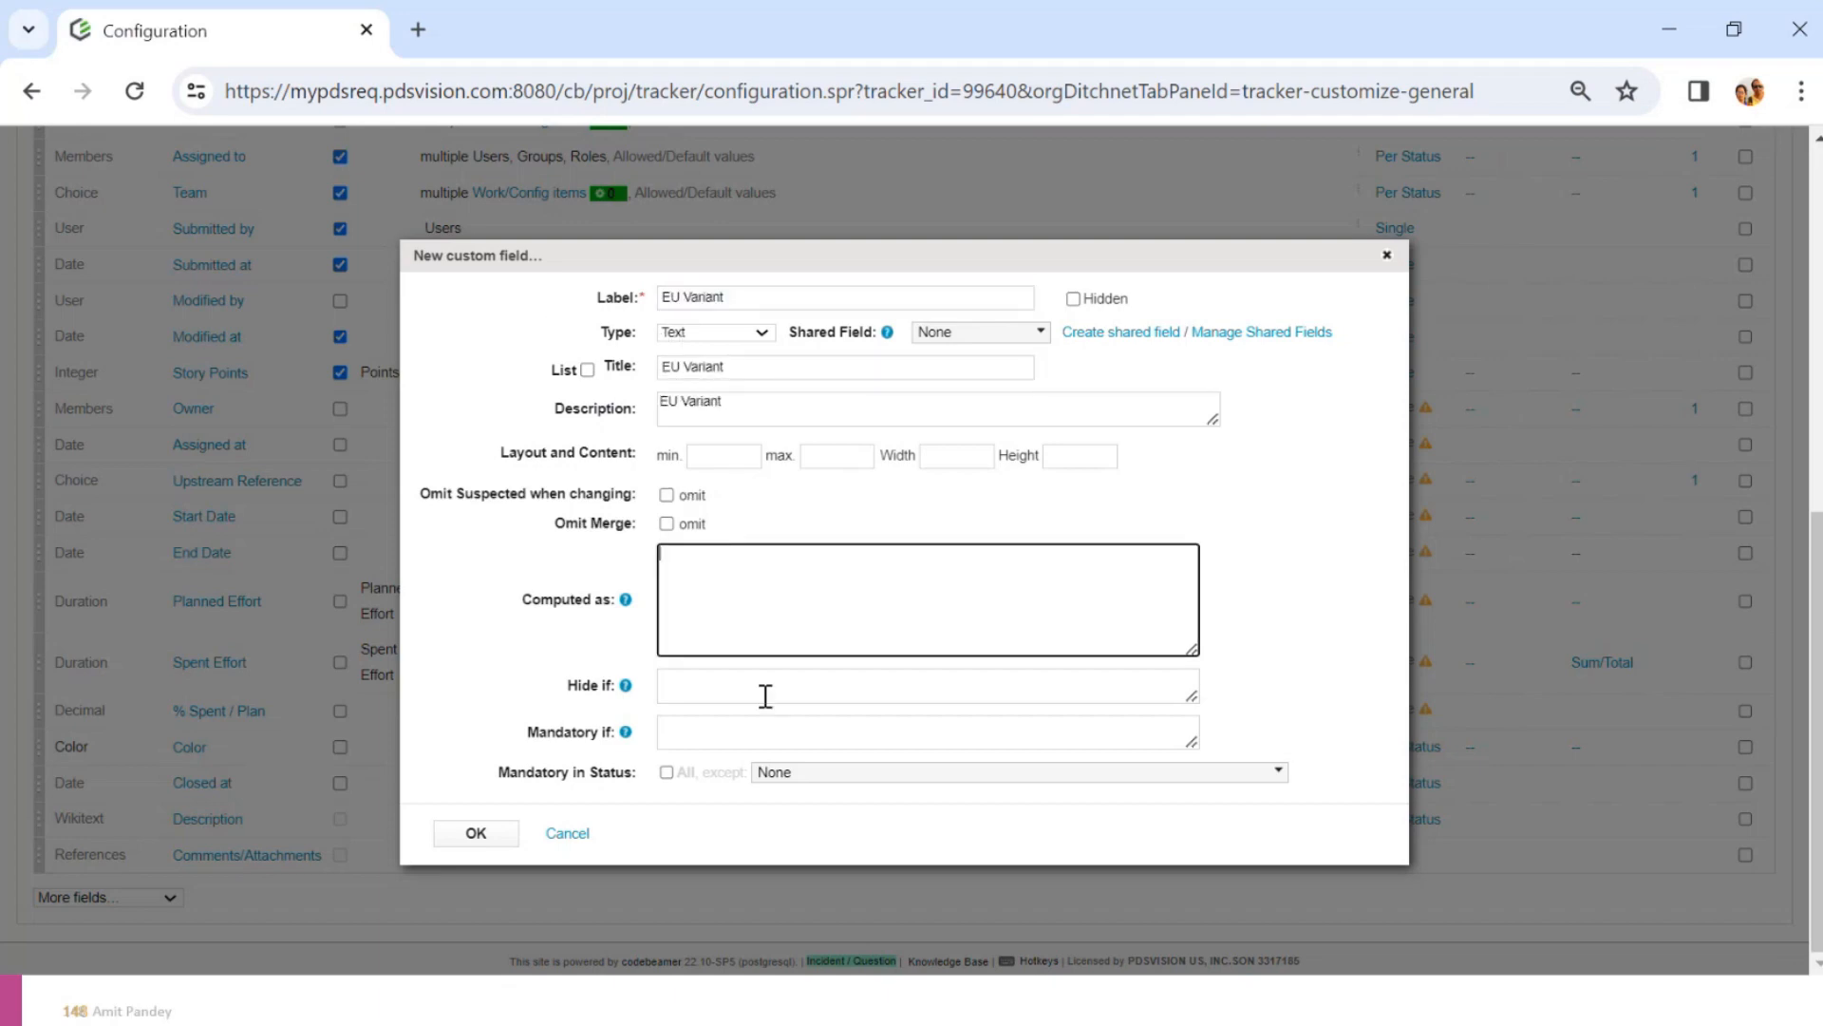
pyautogui.click(474, 838)
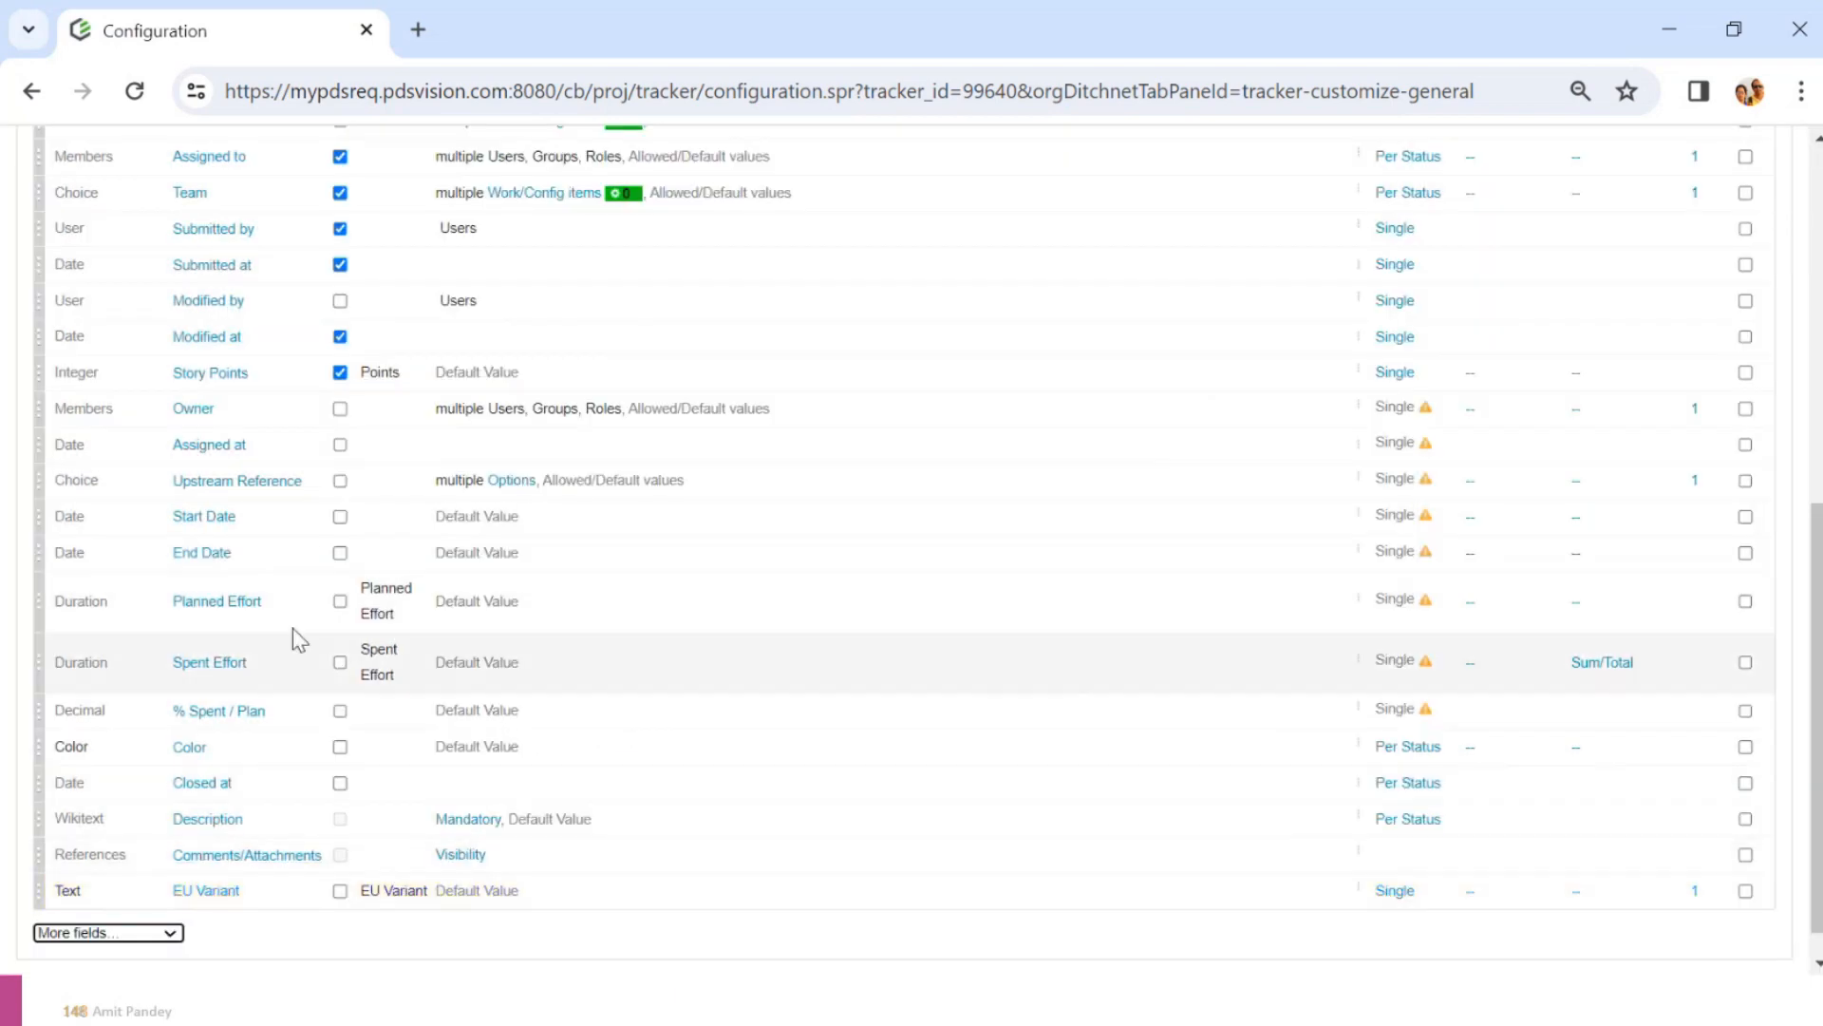
pyautogui.scroll(5, 293, 629)
pyautogui.click(82, 242)
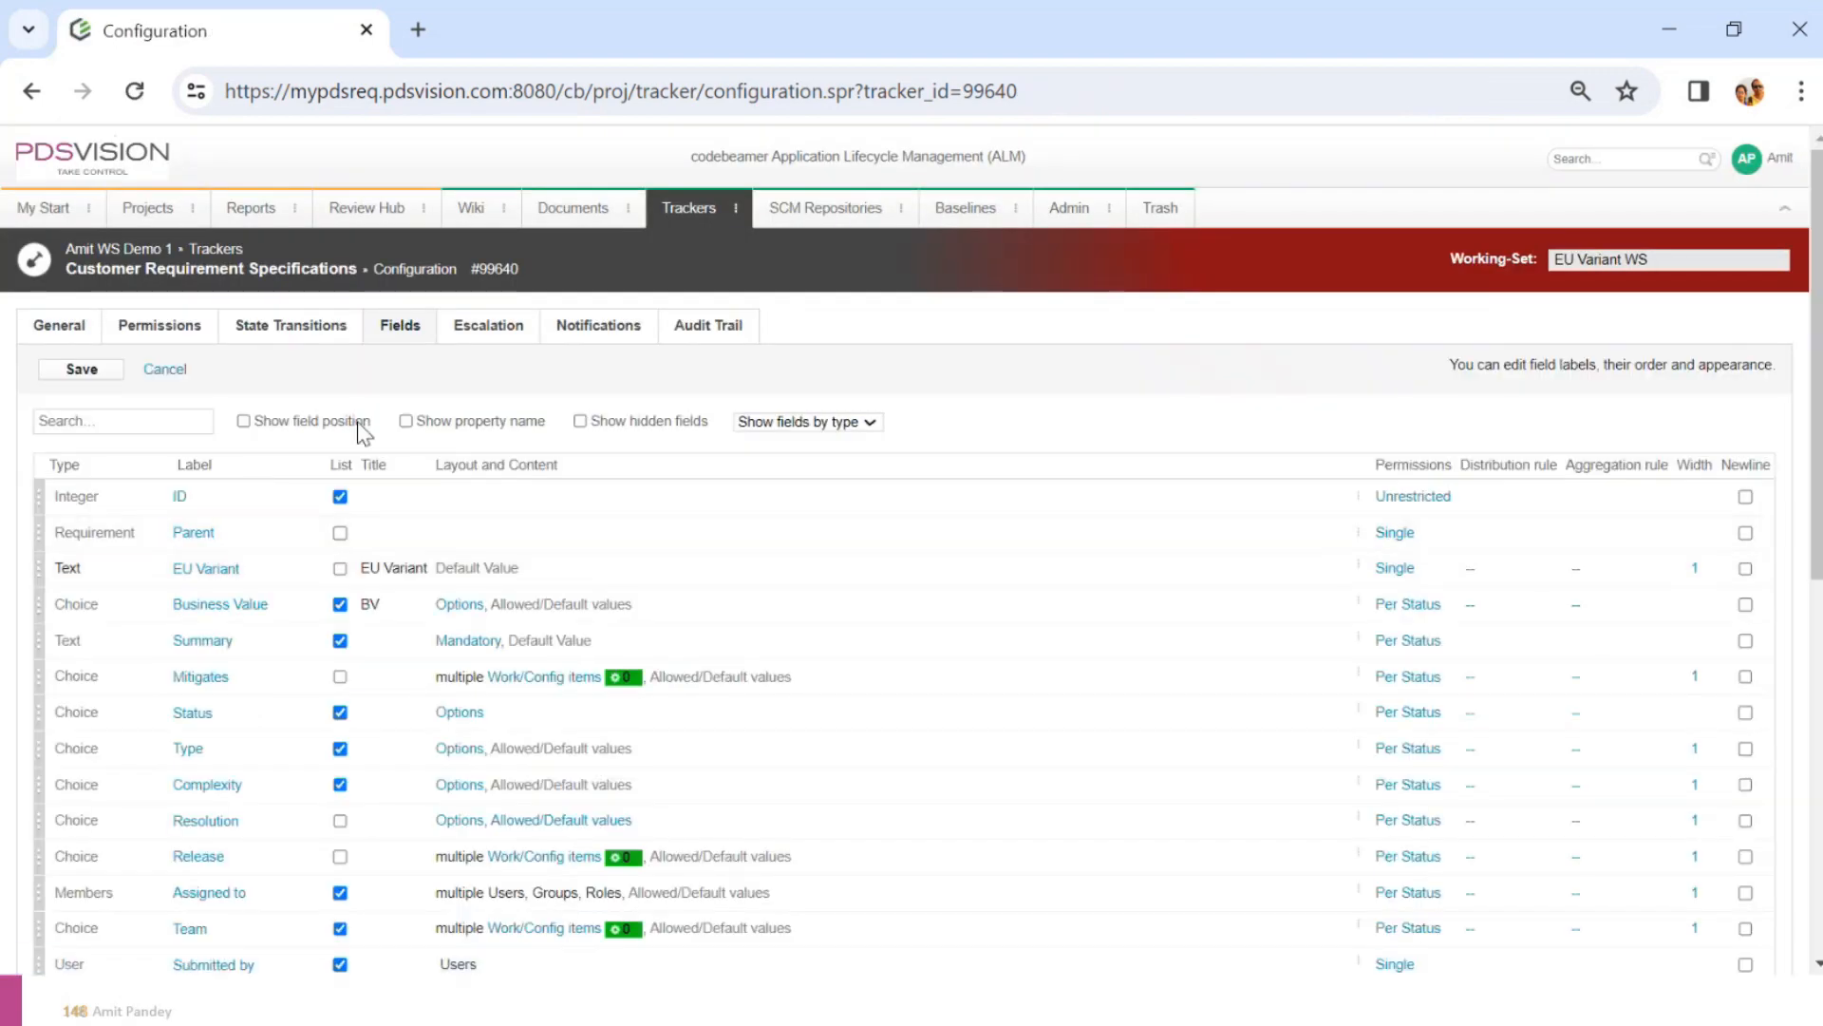
# Reopen Customer Requirement Specifications on EU Variant WS and set CRS1's EU Variant field to "demo"
pyautogui.click(682, 207)
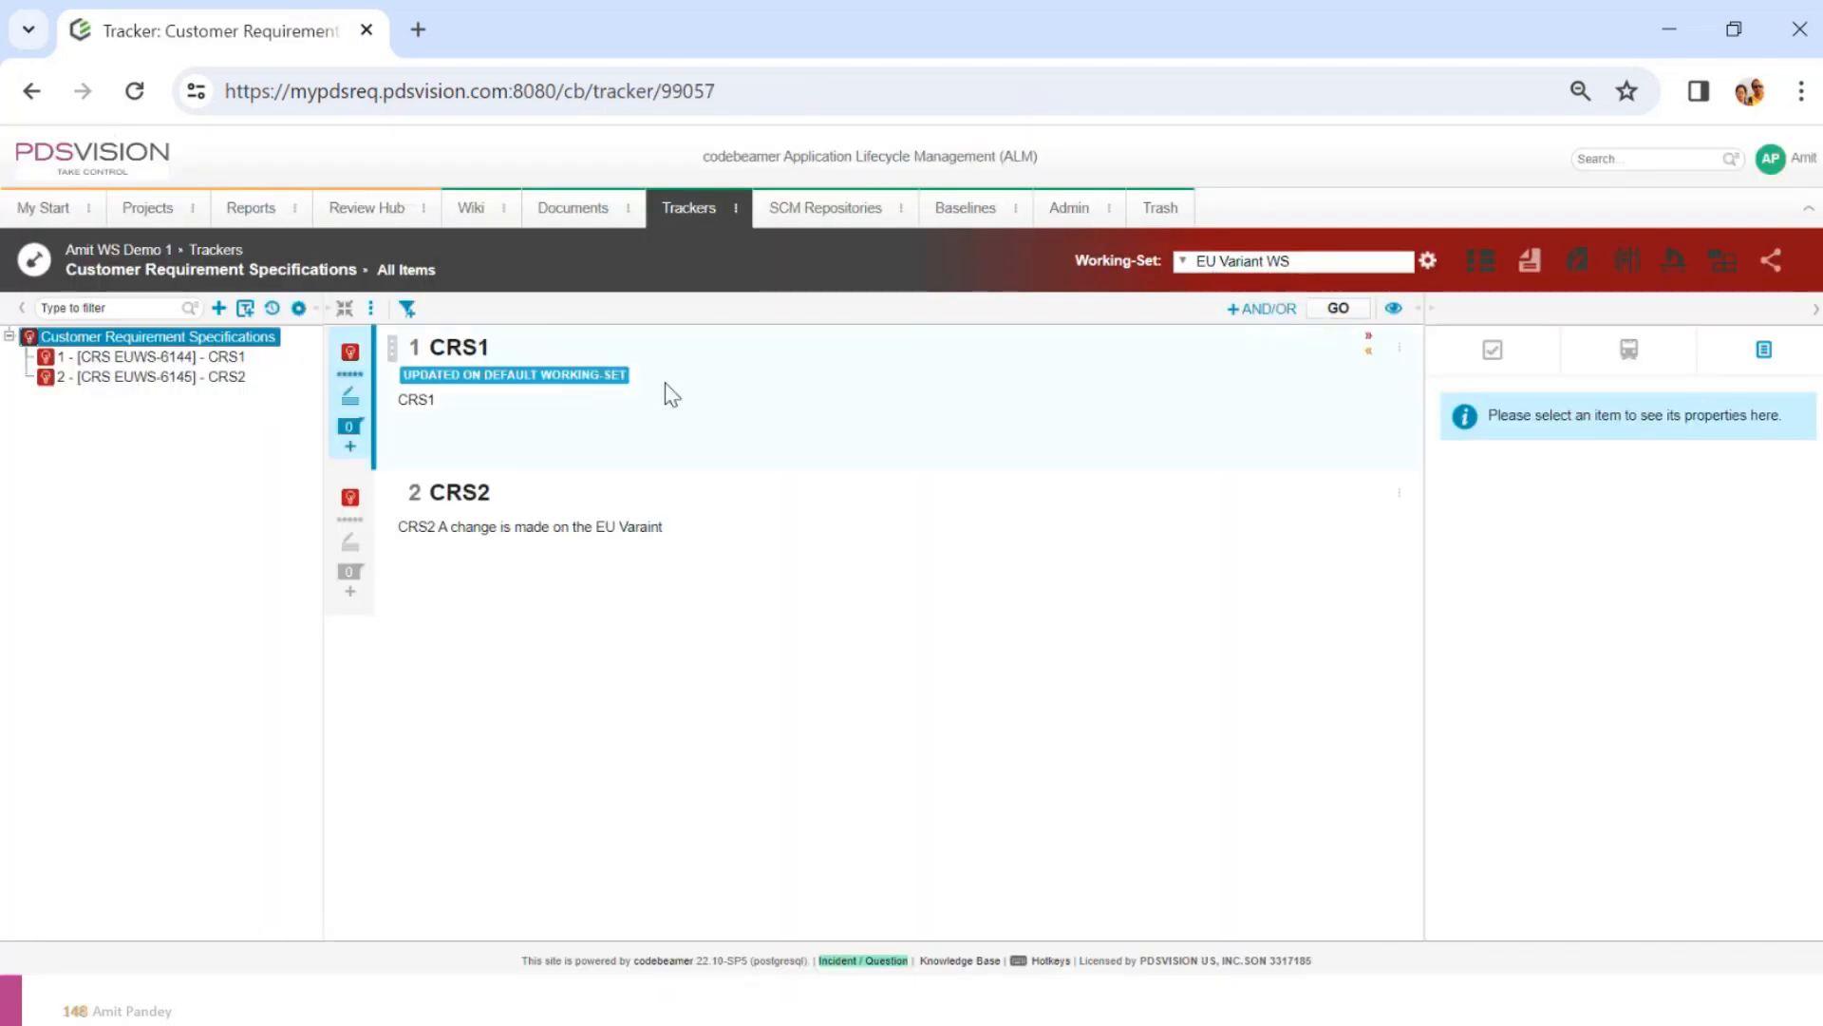
pyautogui.click(476, 395)
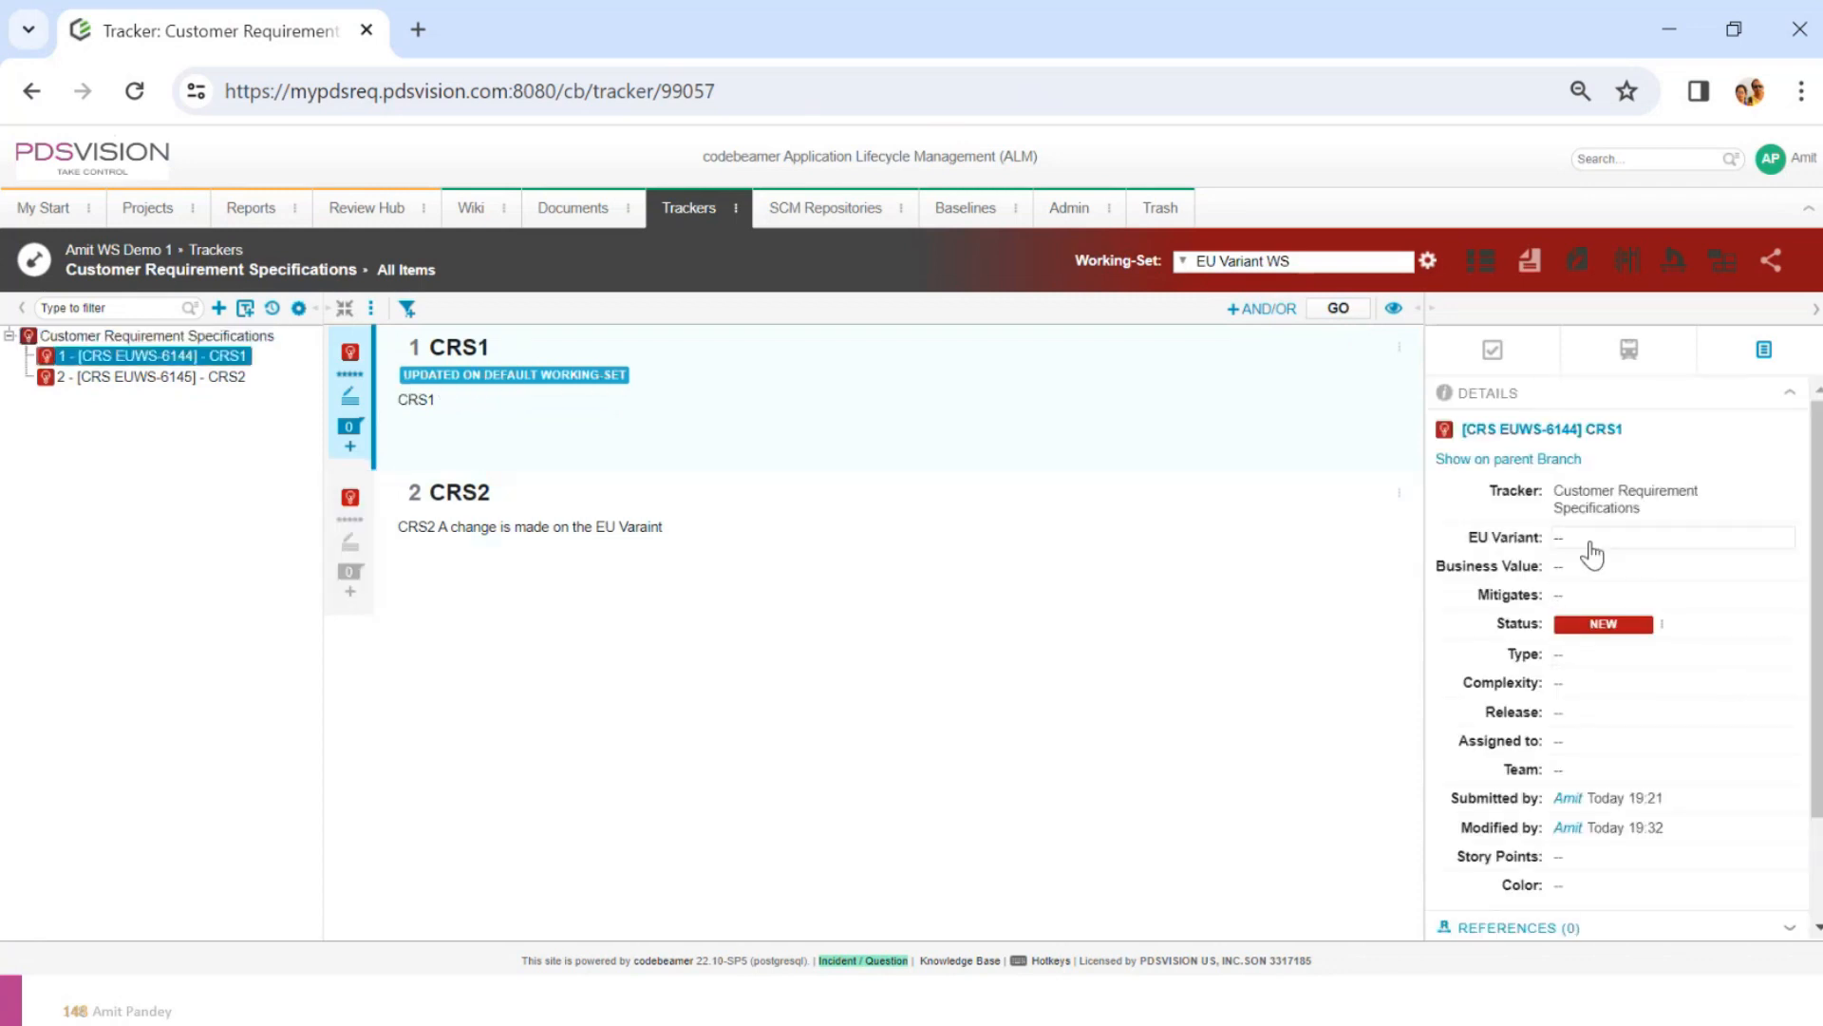
pyautogui.tripleClick(1493, 537)
pyautogui.click(1595, 546)
pyautogui.click(1595, 538)
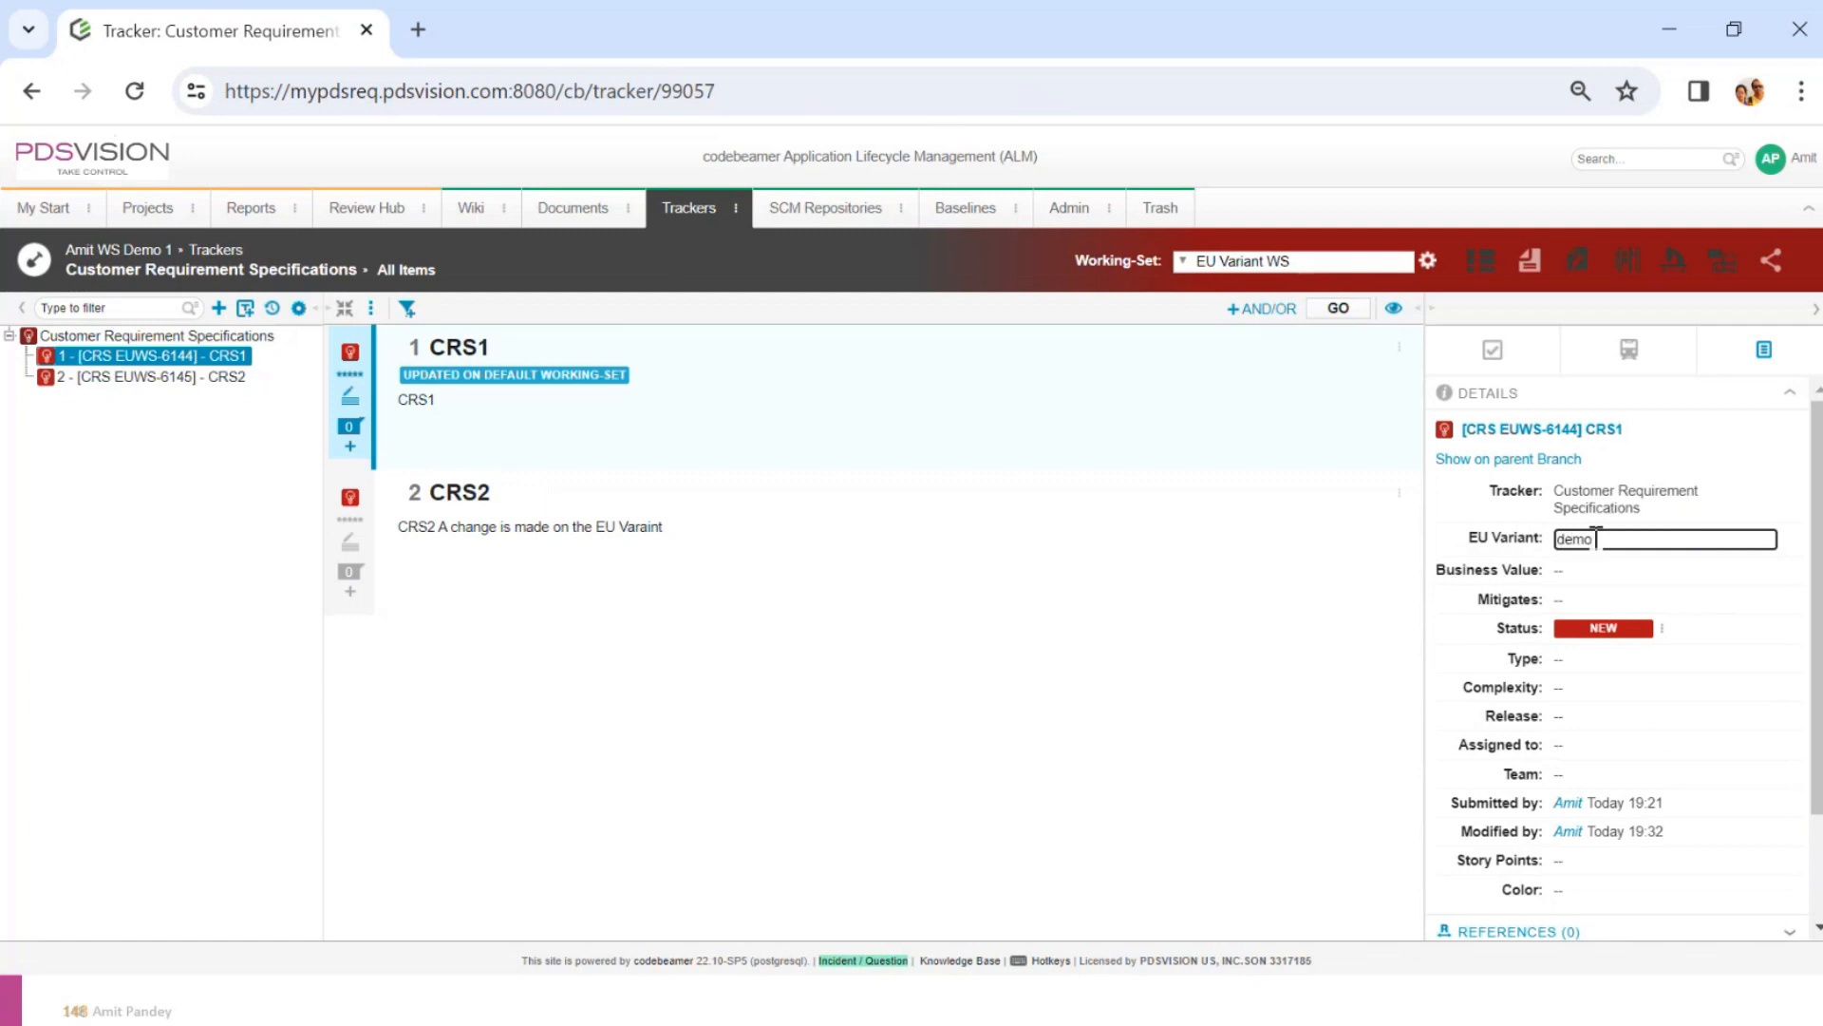
pyautogui.write('demo')
pyautogui.click(1406, 544)
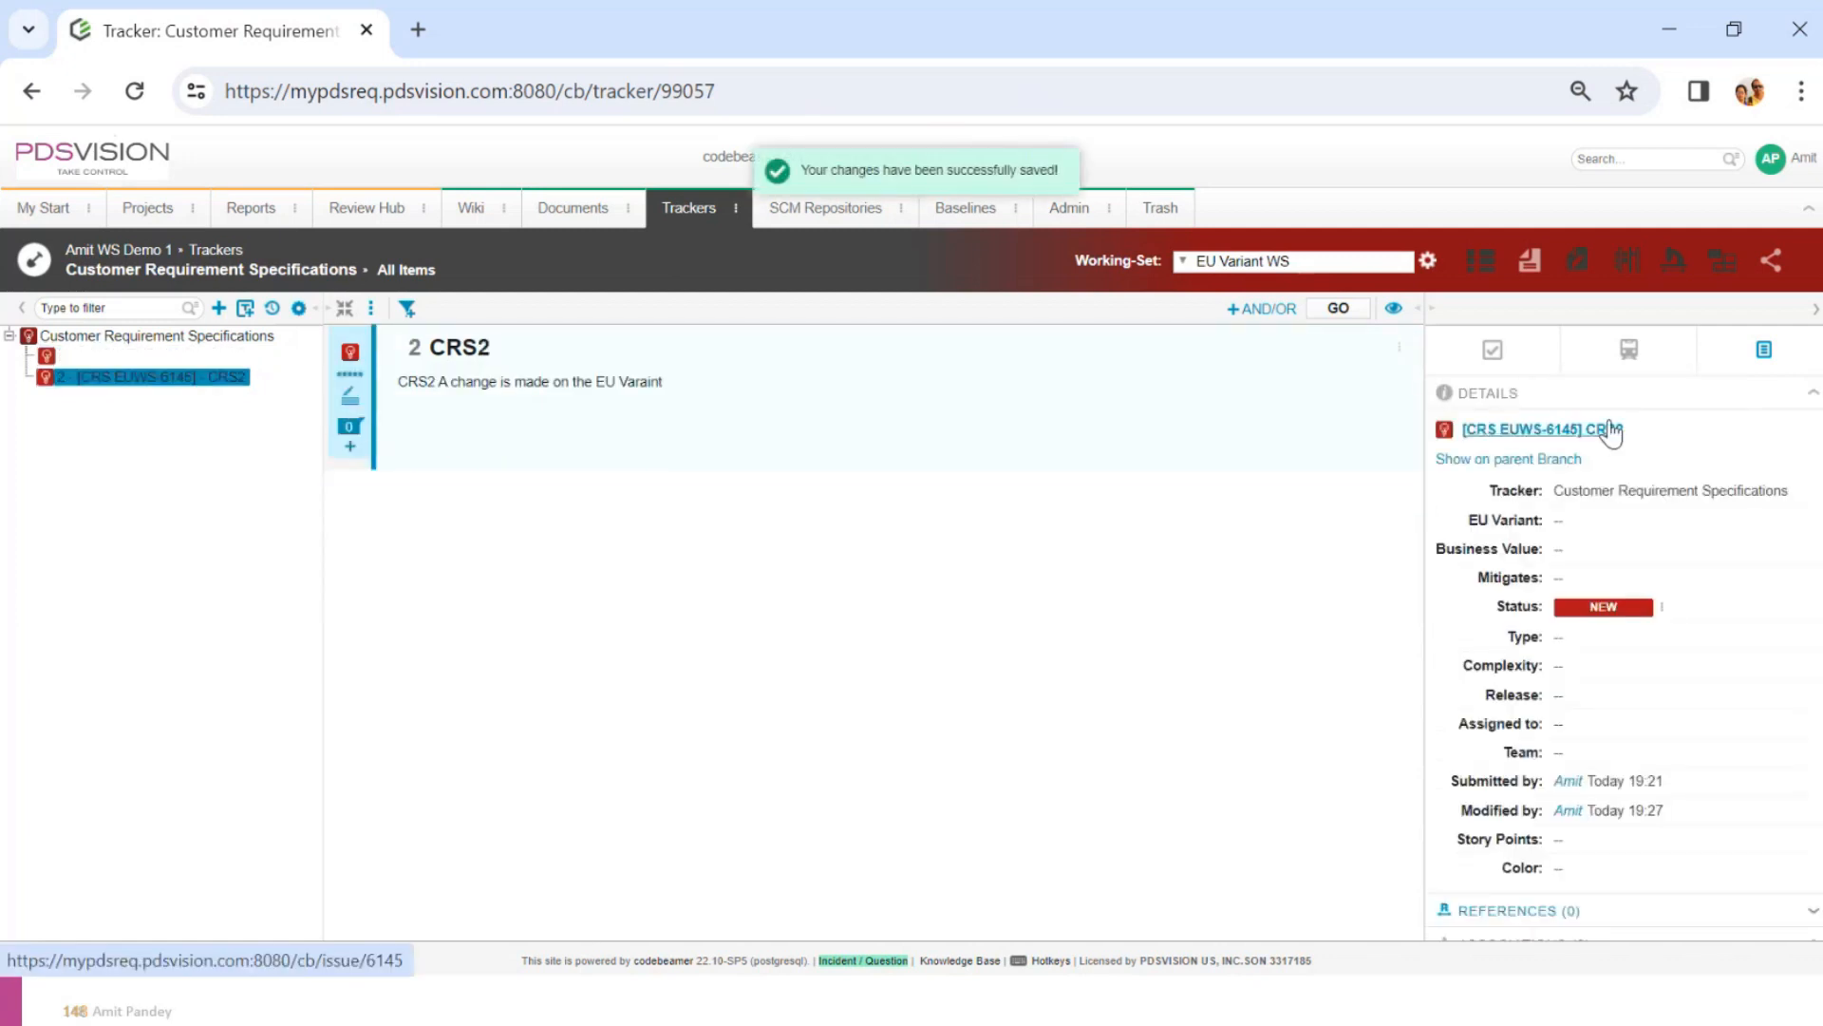
pyautogui.doubleClick(1480, 540)
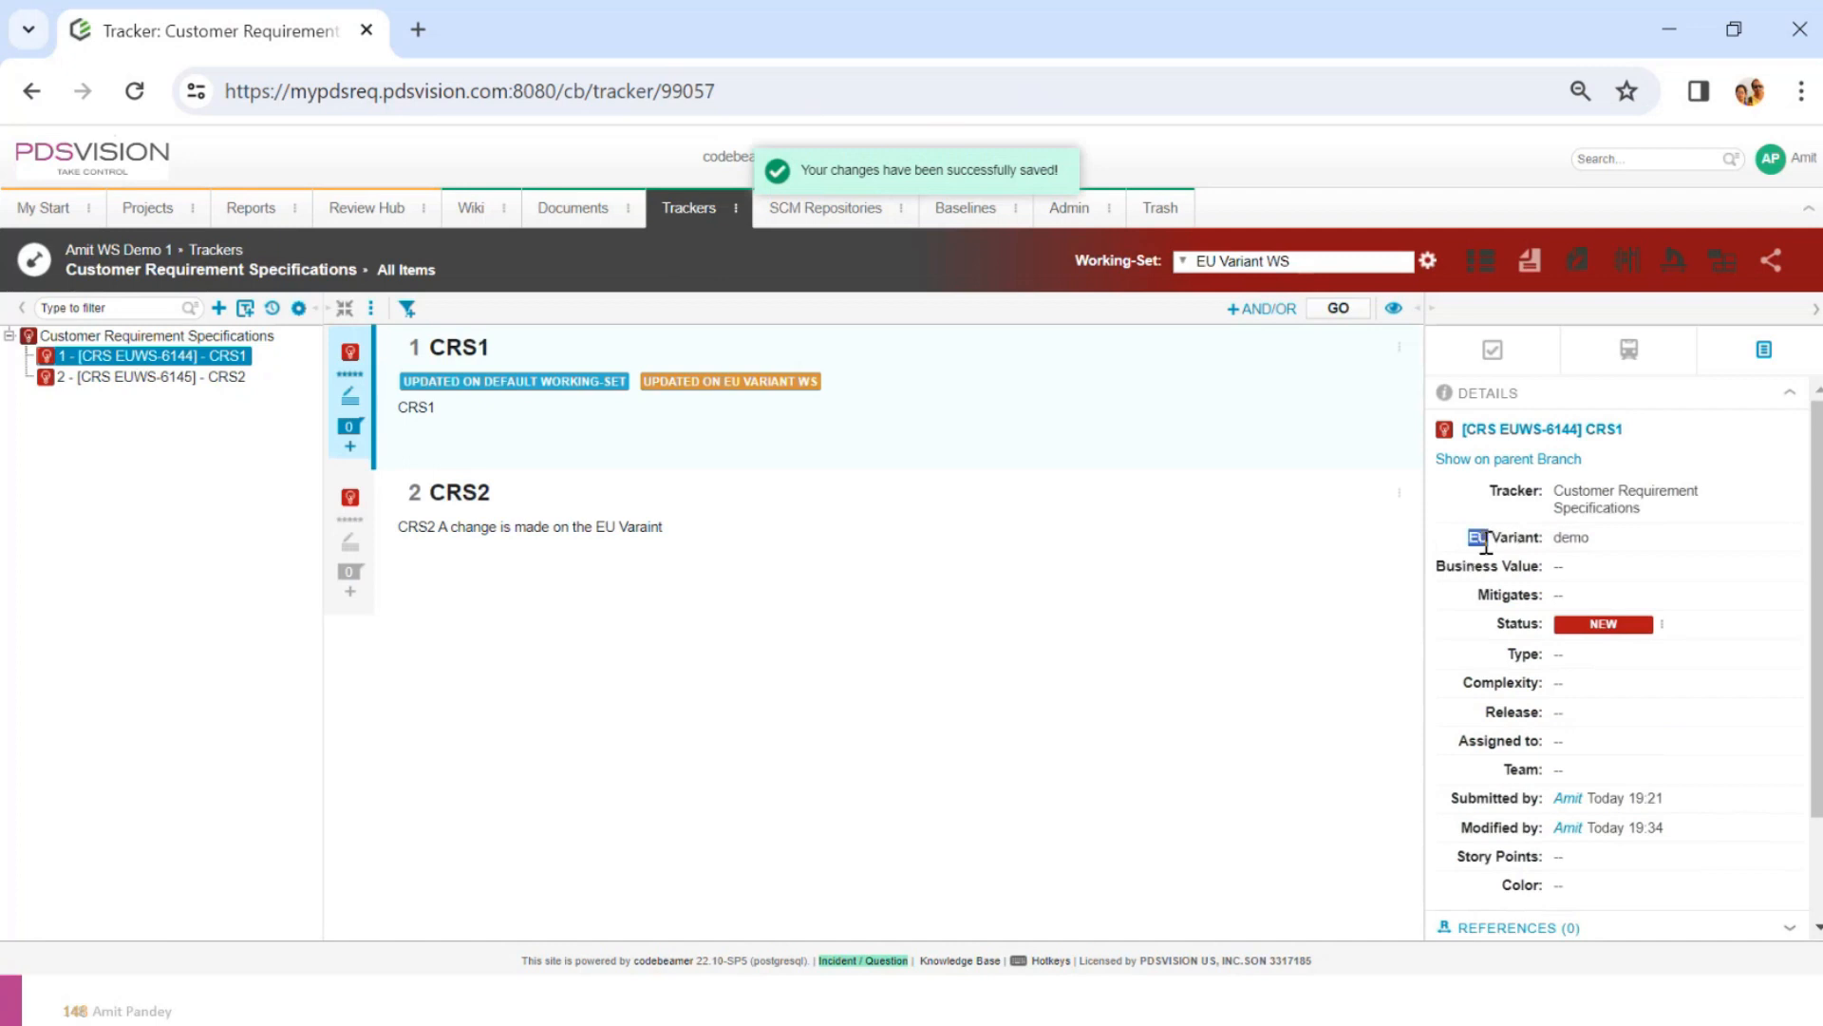
pyautogui.moveTo(1486, 541); pyautogui.dragTo(1543, 539)
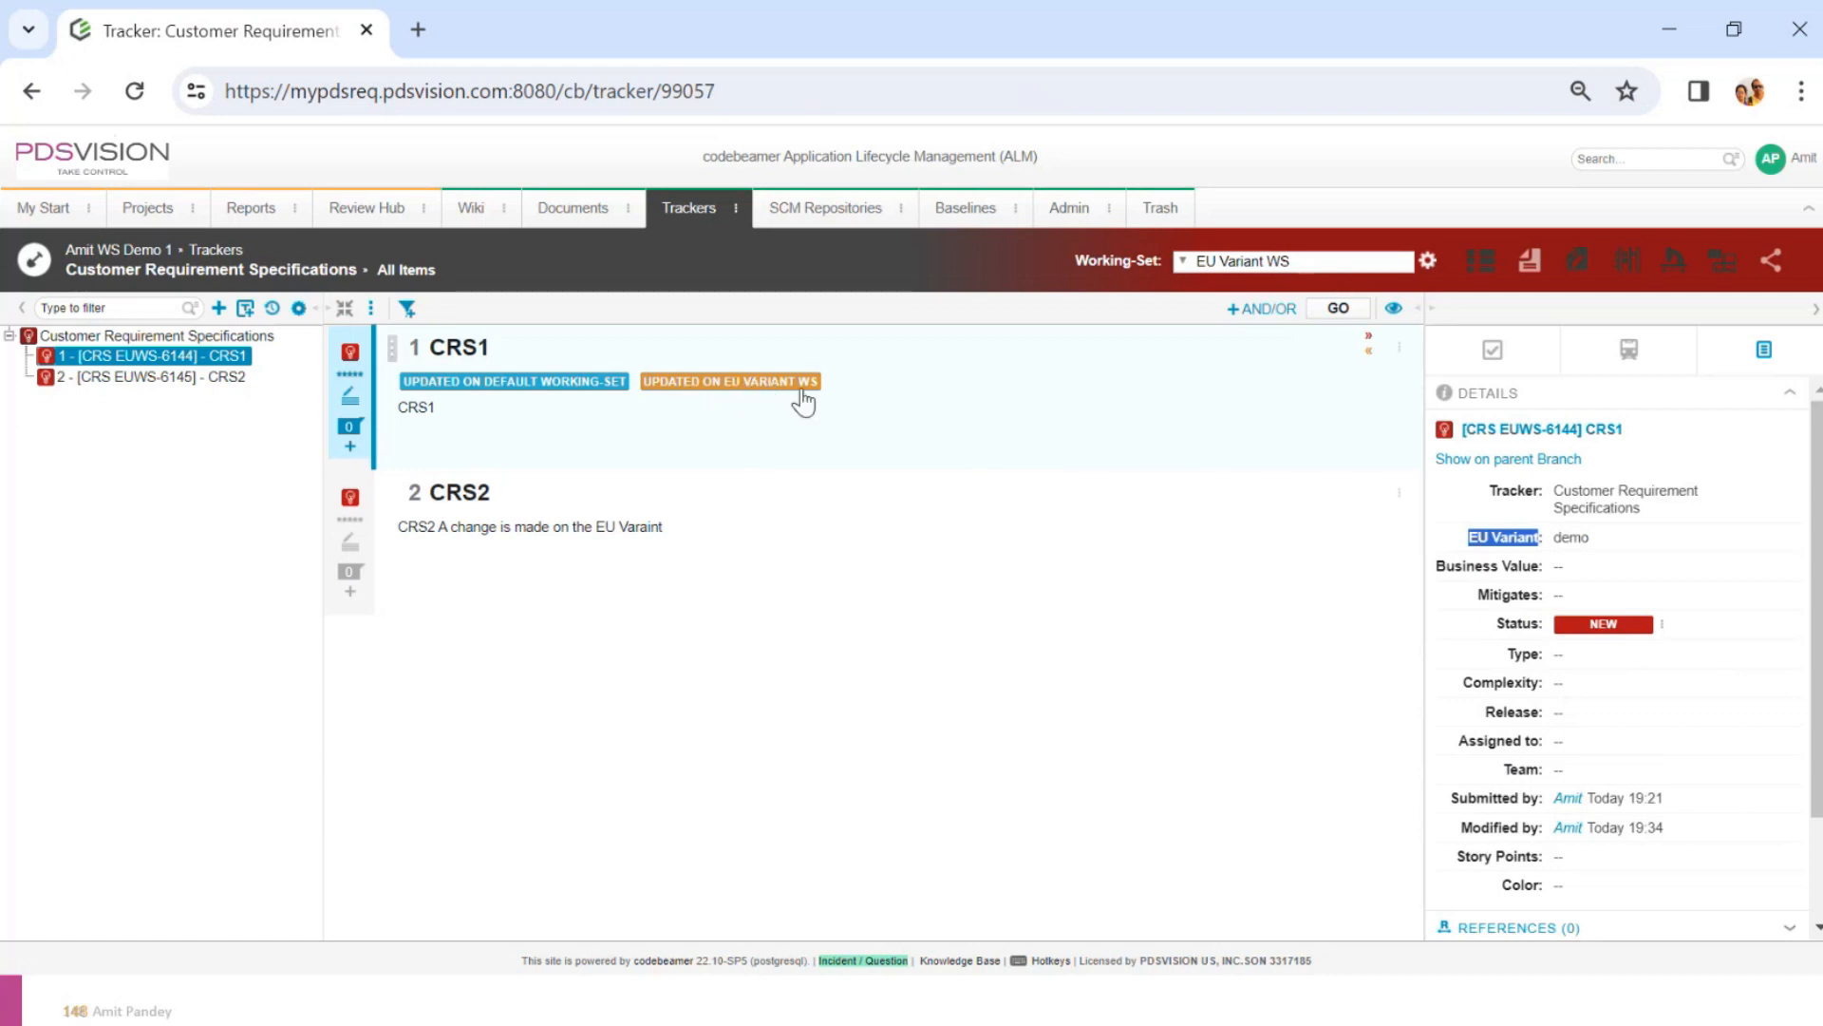
# Switch the Customer Requirement Specifications tracker to the Default Working-Set and view the details of CRS1
pyautogui.click(1198, 262)
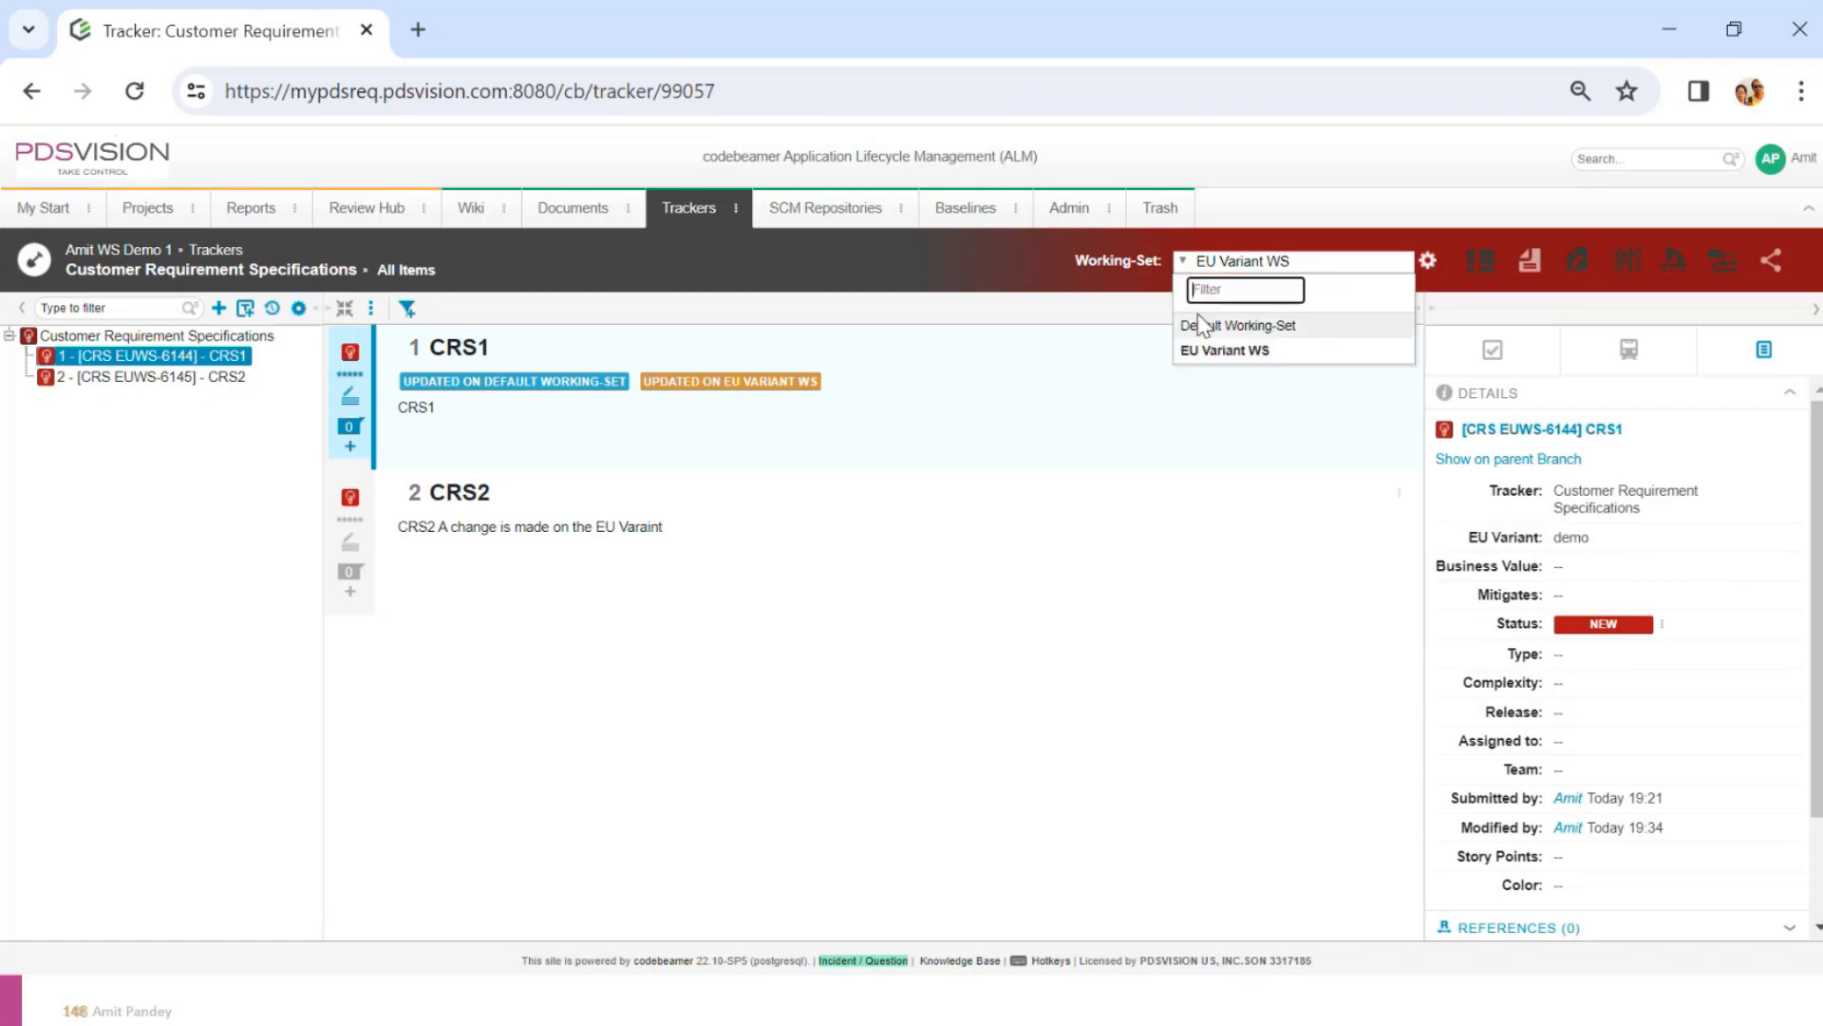
pyautogui.click(1204, 326)
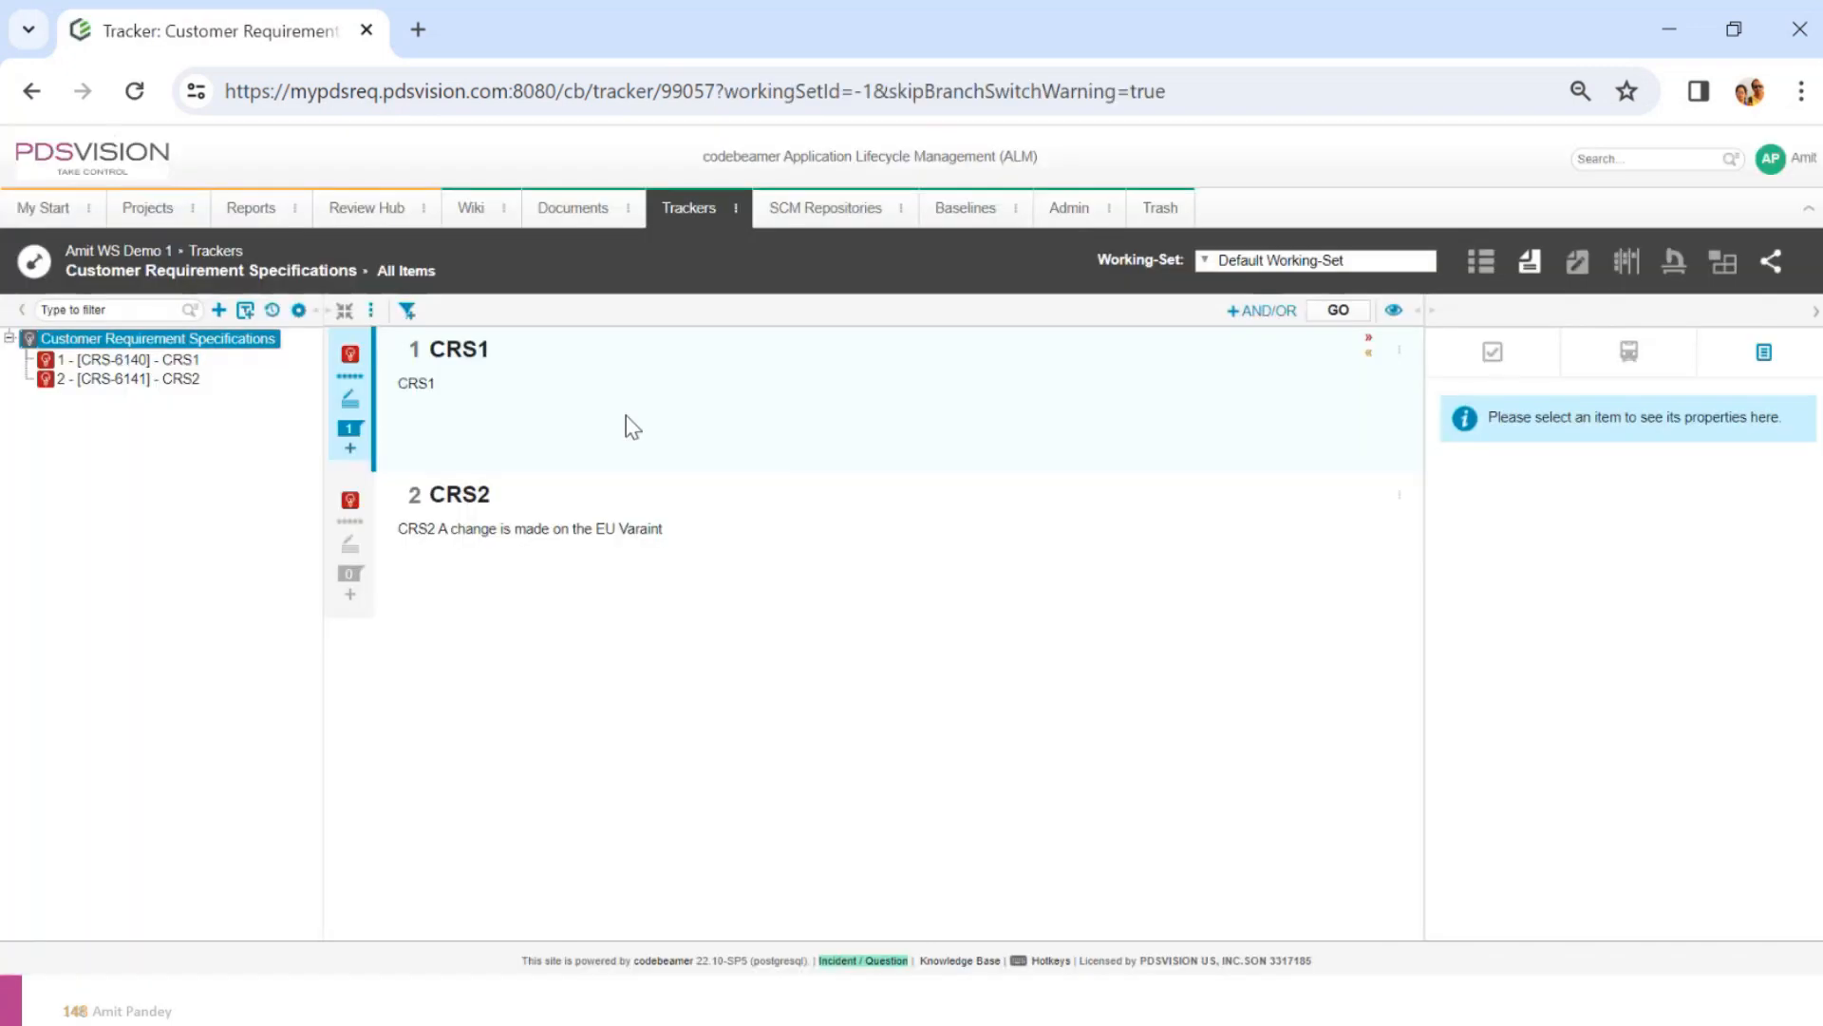
pyautogui.click(625, 414)
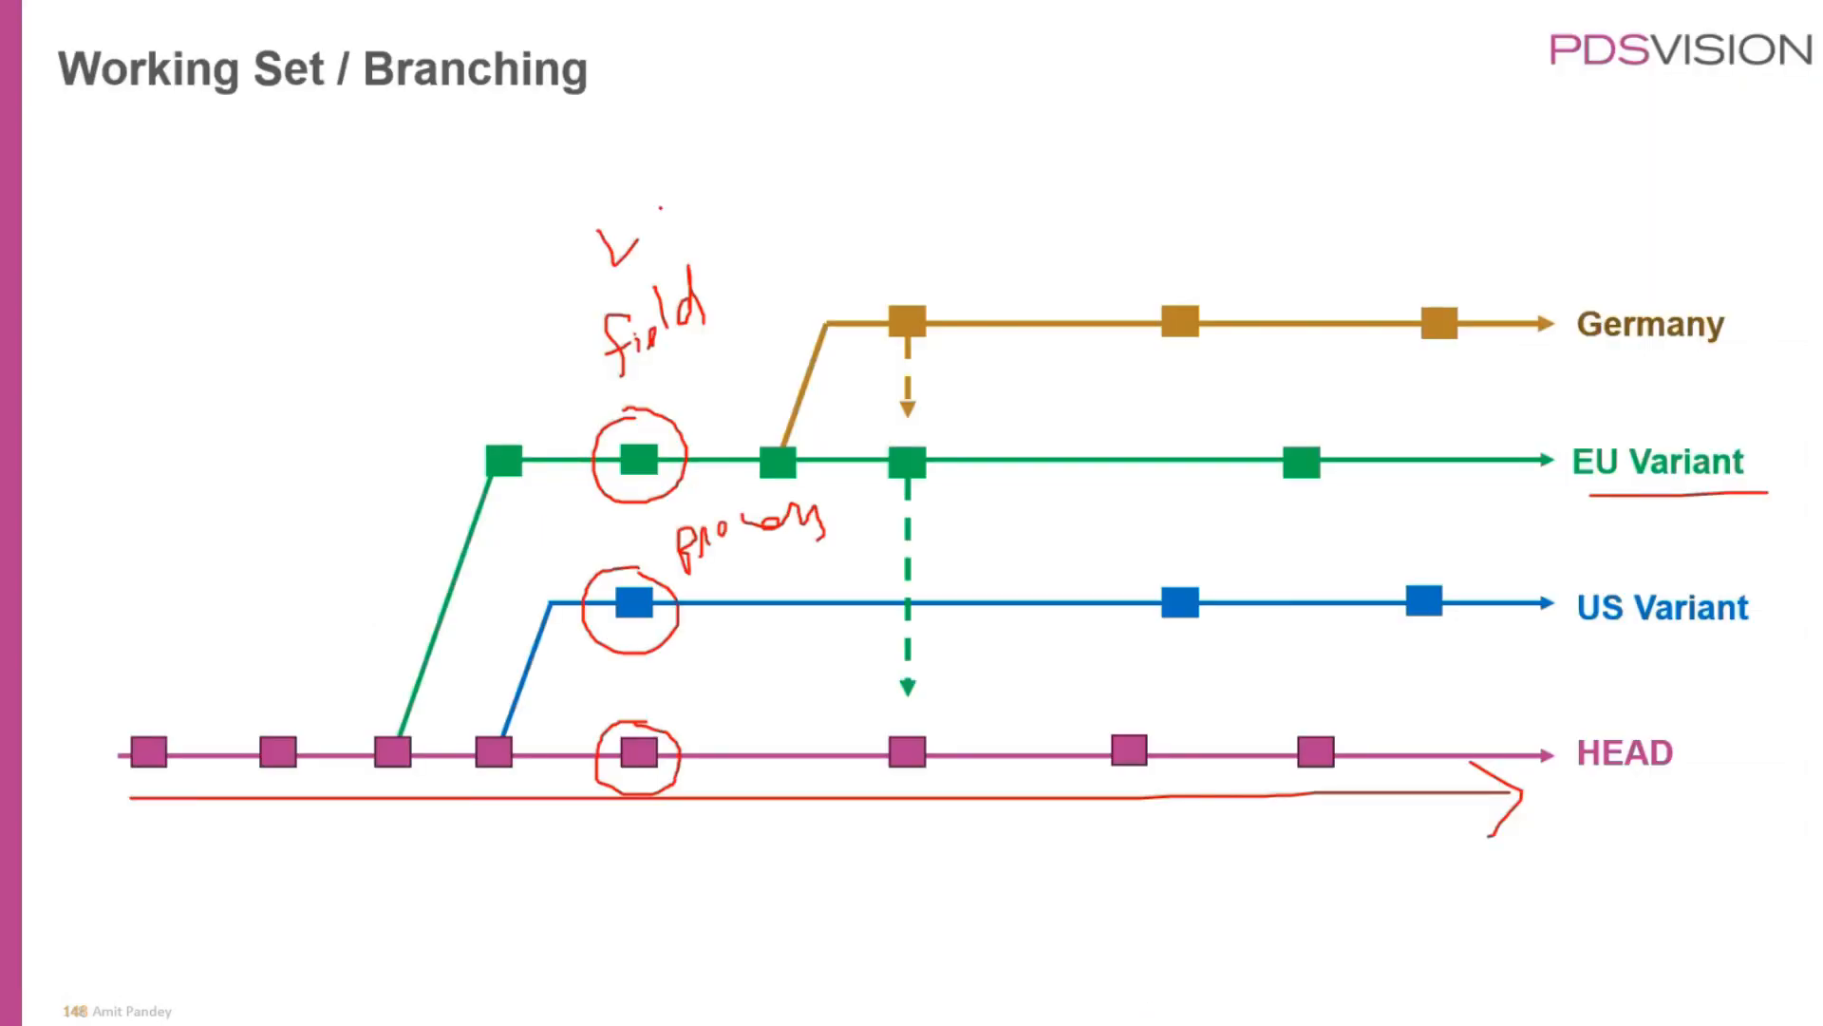
# On the Working Set / Branching slide, draw a tick above "field" and arrowheads along the EU Variant and HEAD lines
pyautogui.moveTo(617, 254); pyautogui.dragTo(700, 194)
pyautogui.moveTo(1462, 438); pyautogui.dragTo(1475, 520)
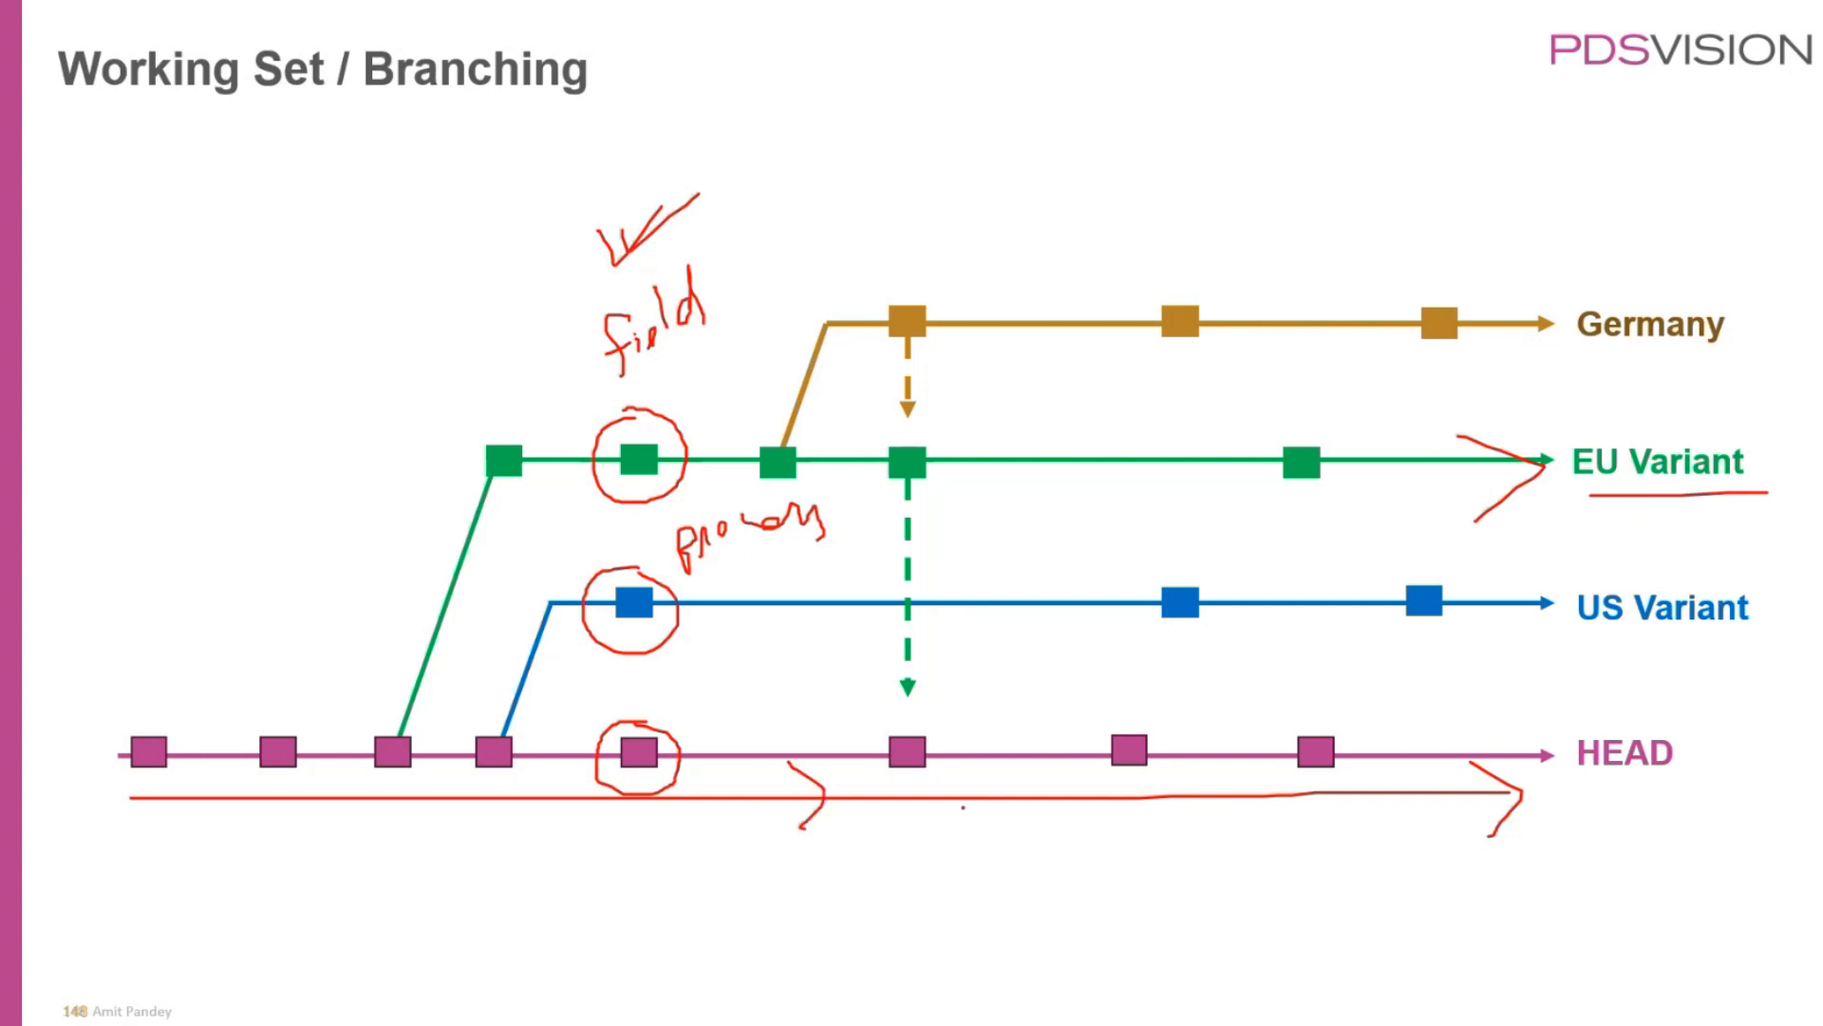
pyautogui.moveTo(973, 777); pyautogui.dragTo(940, 825)
pyautogui.moveTo(1036, 776); pyautogui.dragTo(1049, 831)
pyautogui.moveTo(1152, 777); pyautogui.dragTo(1192, 842)
# Return to codebeamer, switch to EU Variant WS and view CRS1's differences from the Master Branch without merging
pyautogui.hotkey('alt', 'Tab')
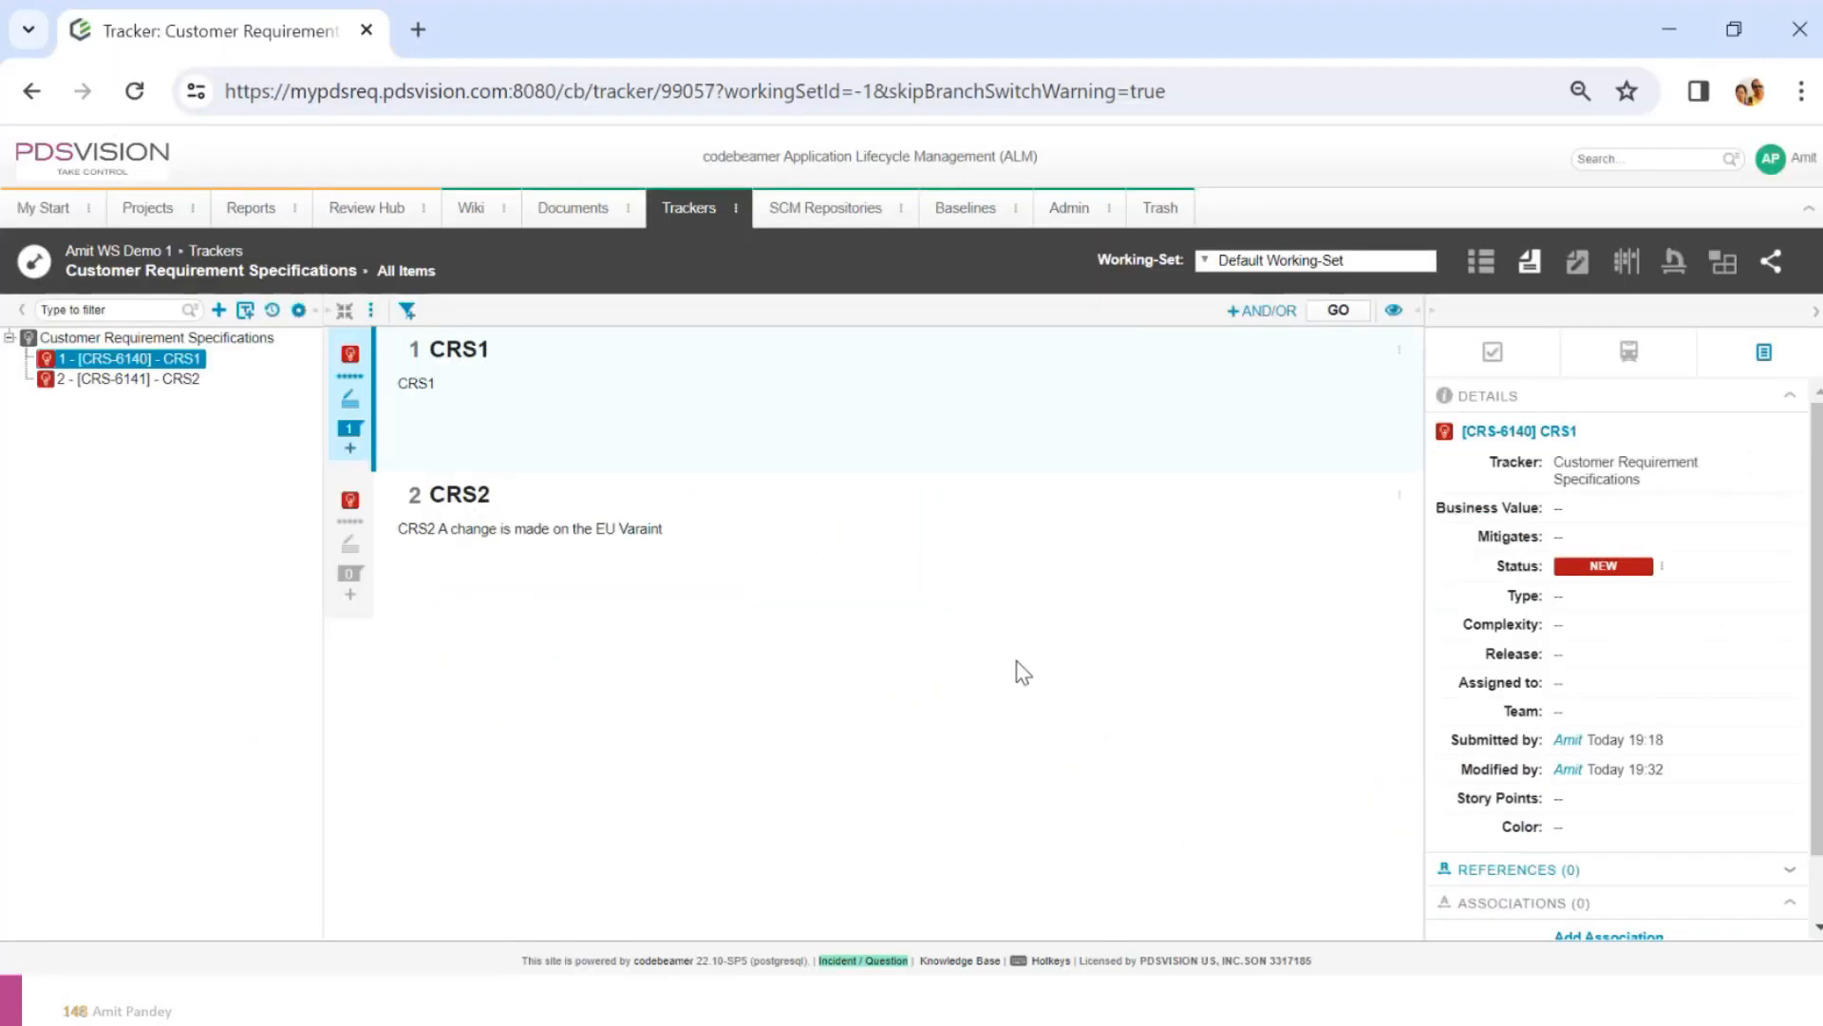
pyautogui.click(1202, 260)
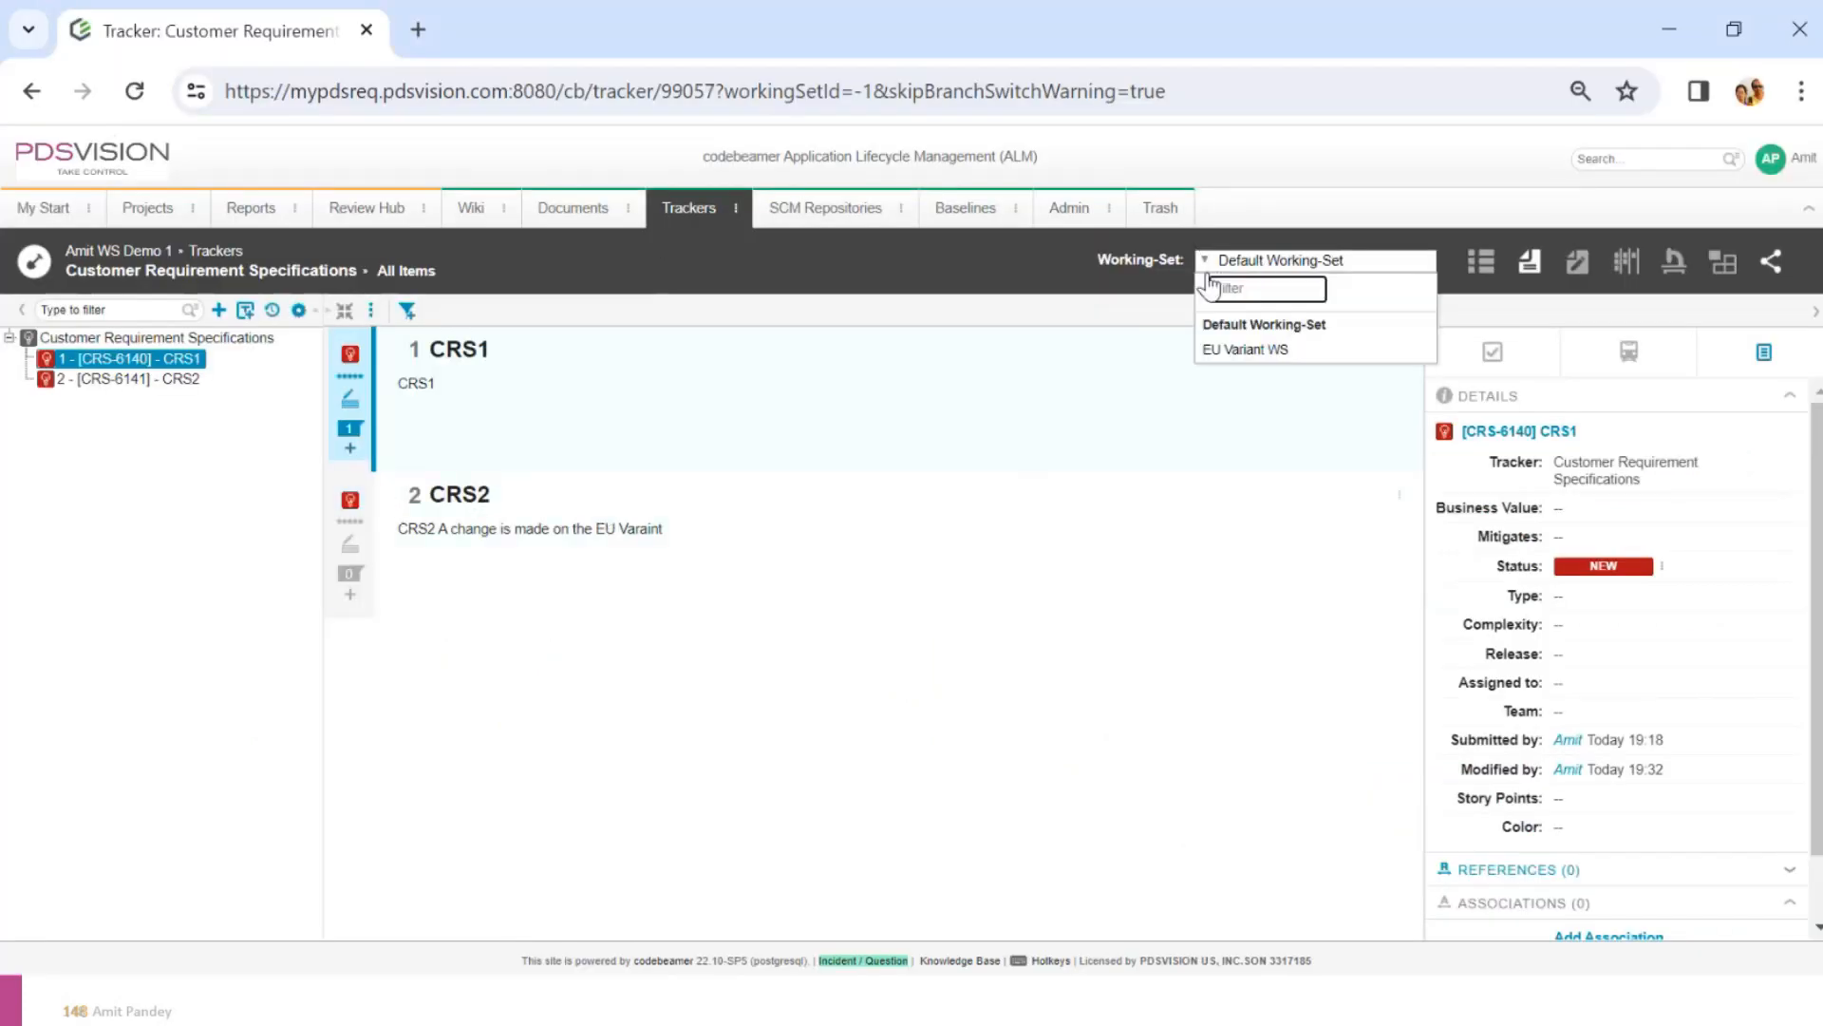
pyautogui.click(1227, 353)
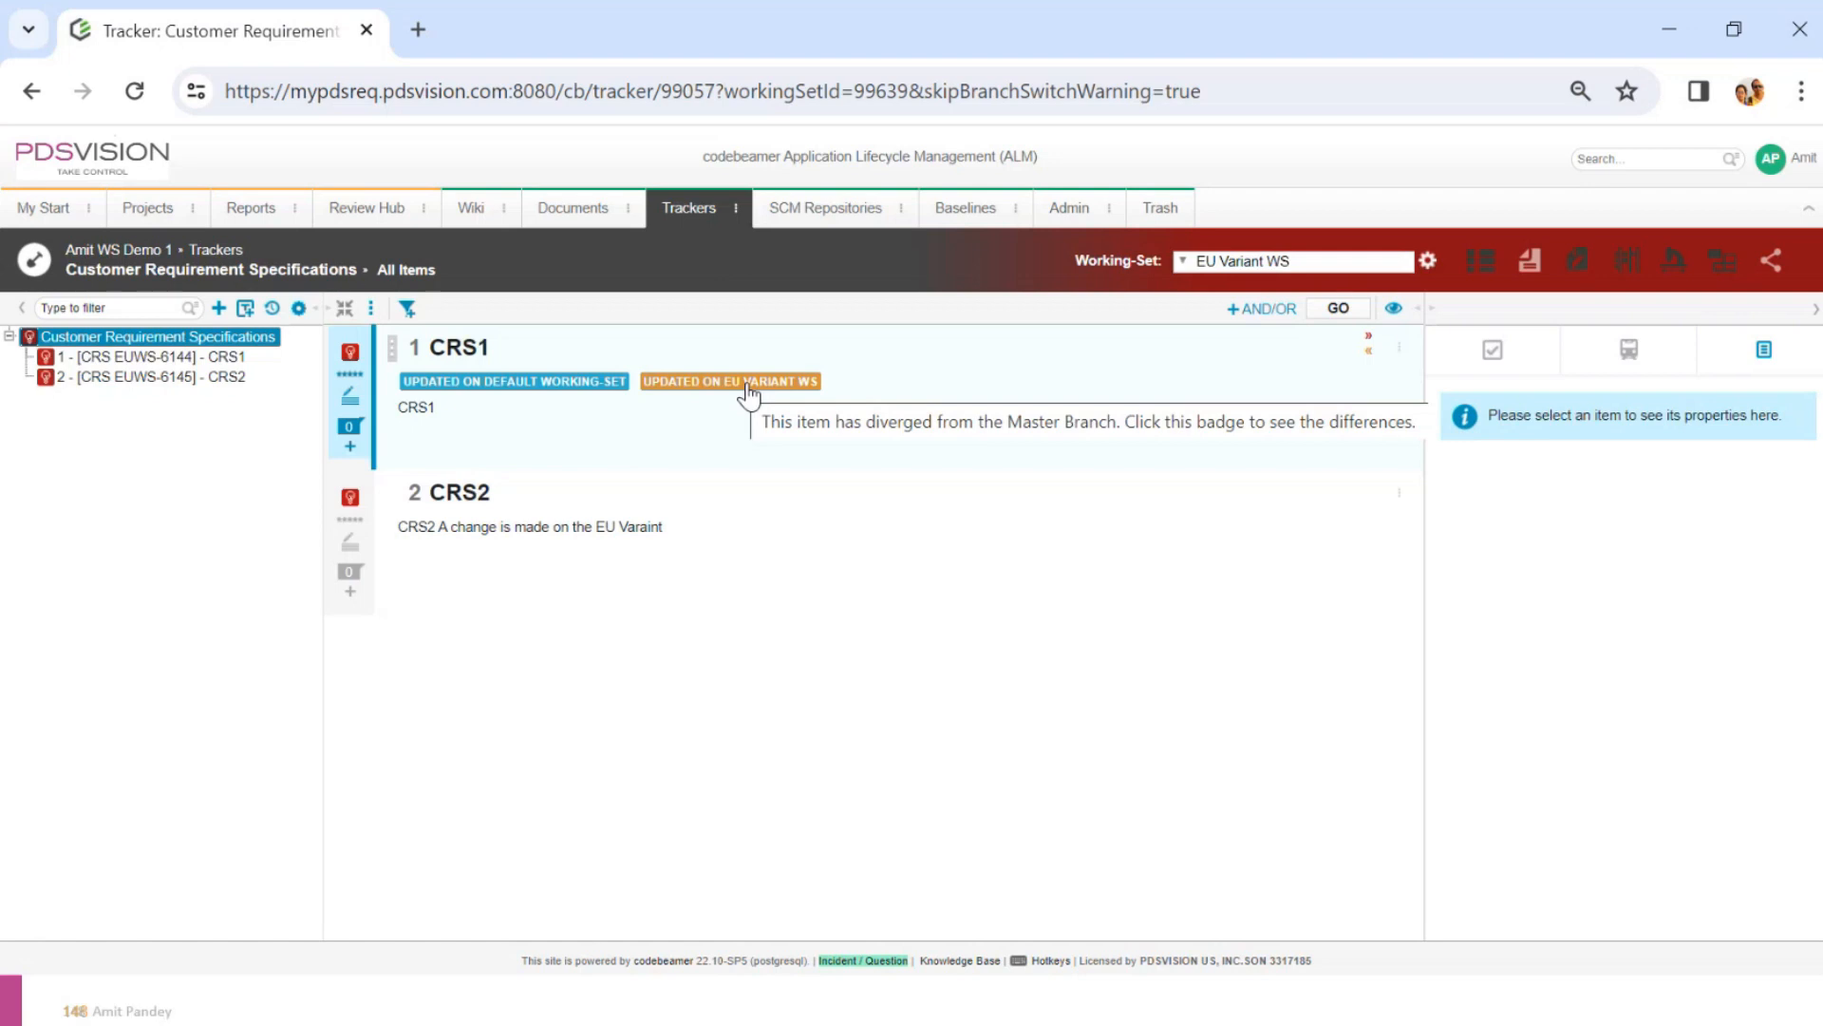
pyautogui.click(747, 385)
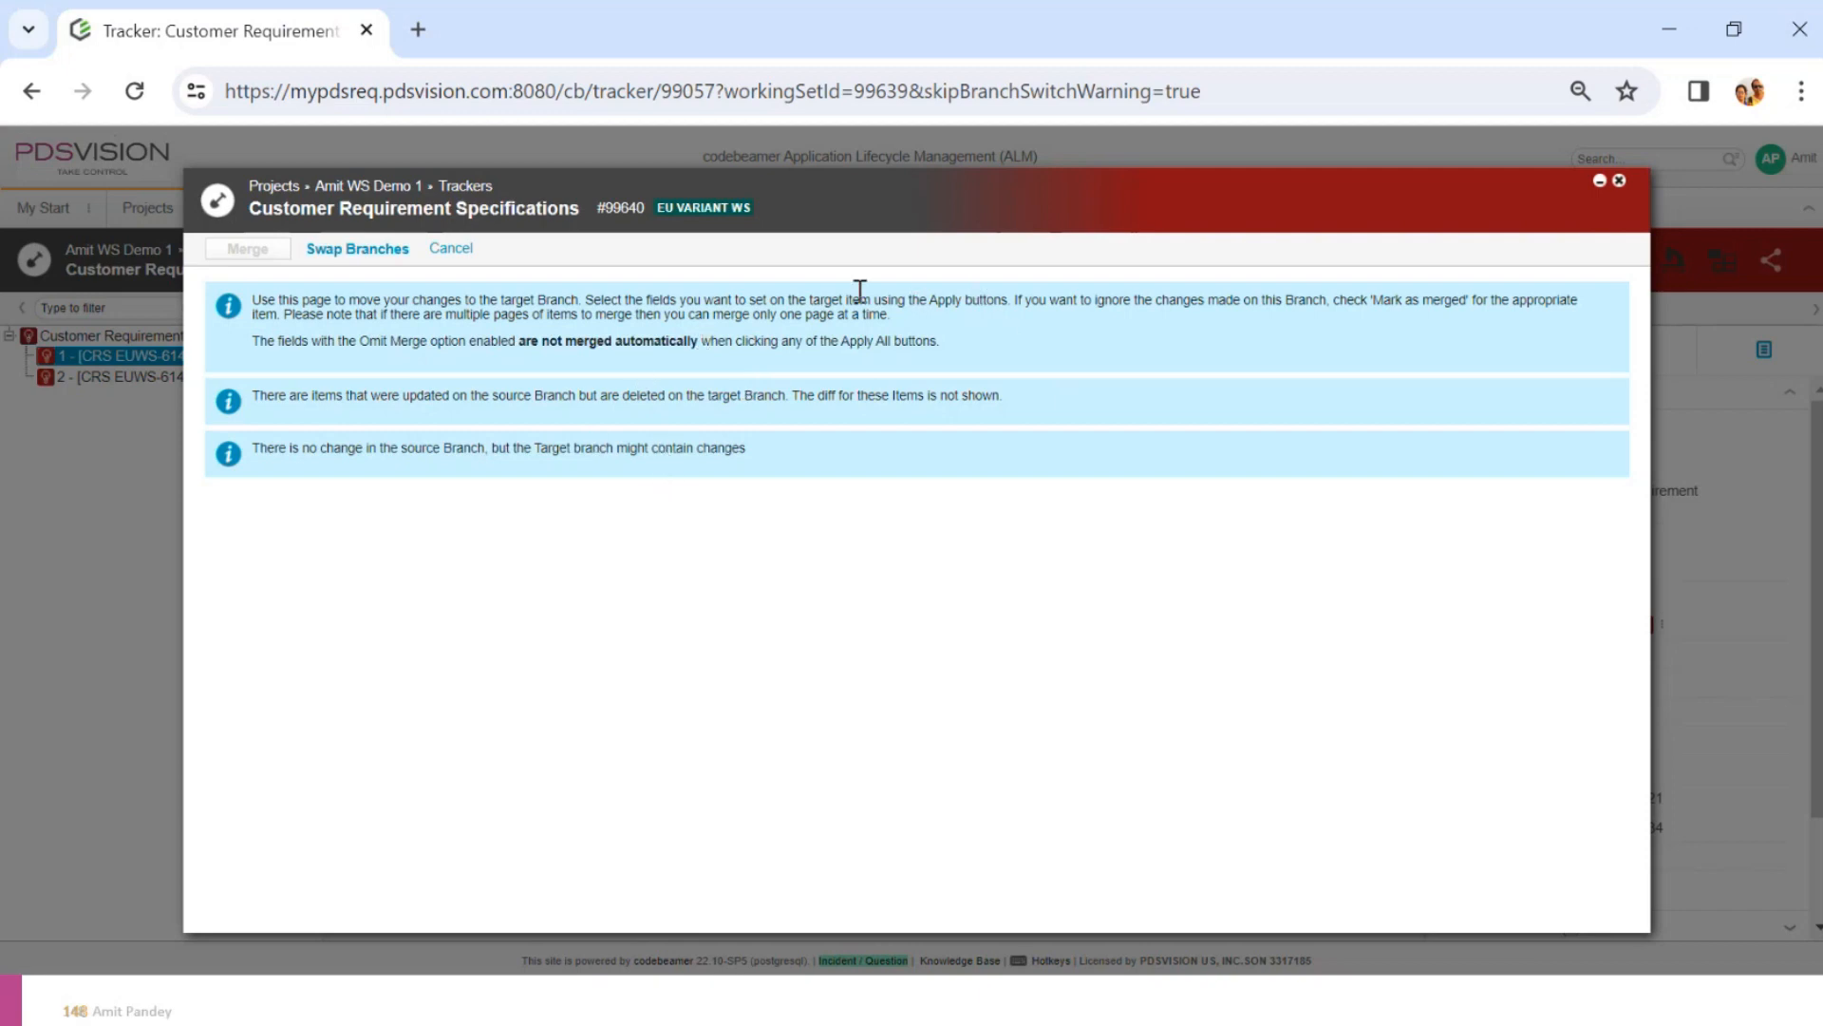
pyautogui.click(449, 249)
pyautogui.click(583, 385)
pyautogui.click(454, 249)
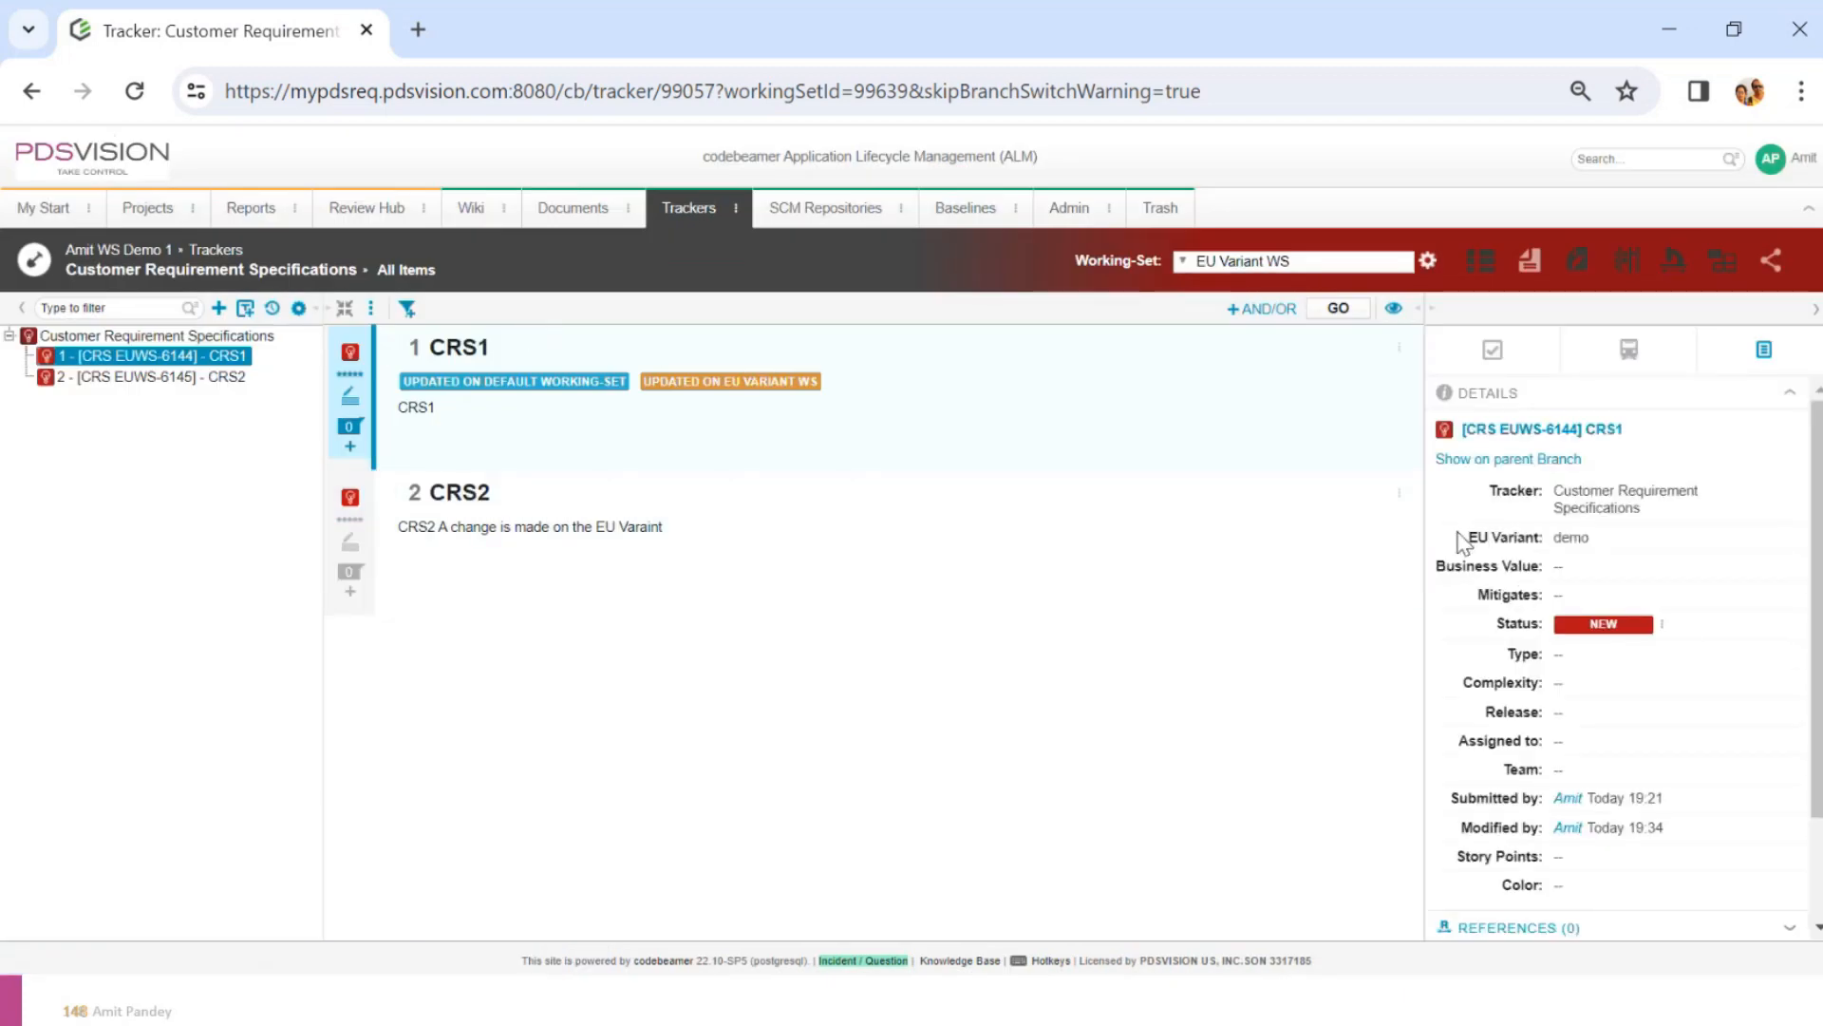
# Highlight the EU Variant field label in the details of CRS1
pyautogui.moveTo(1466, 538); pyautogui.dragTo(1545, 539)
pyautogui.click(1469, 554)
pyautogui.moveTo(1467, 543); pyautogui.dragTo(1539, 541)
# Erase all ink on the Working Set / Branching slide in the slide show and stay on that slide
pyautogui.click(828, 1000)
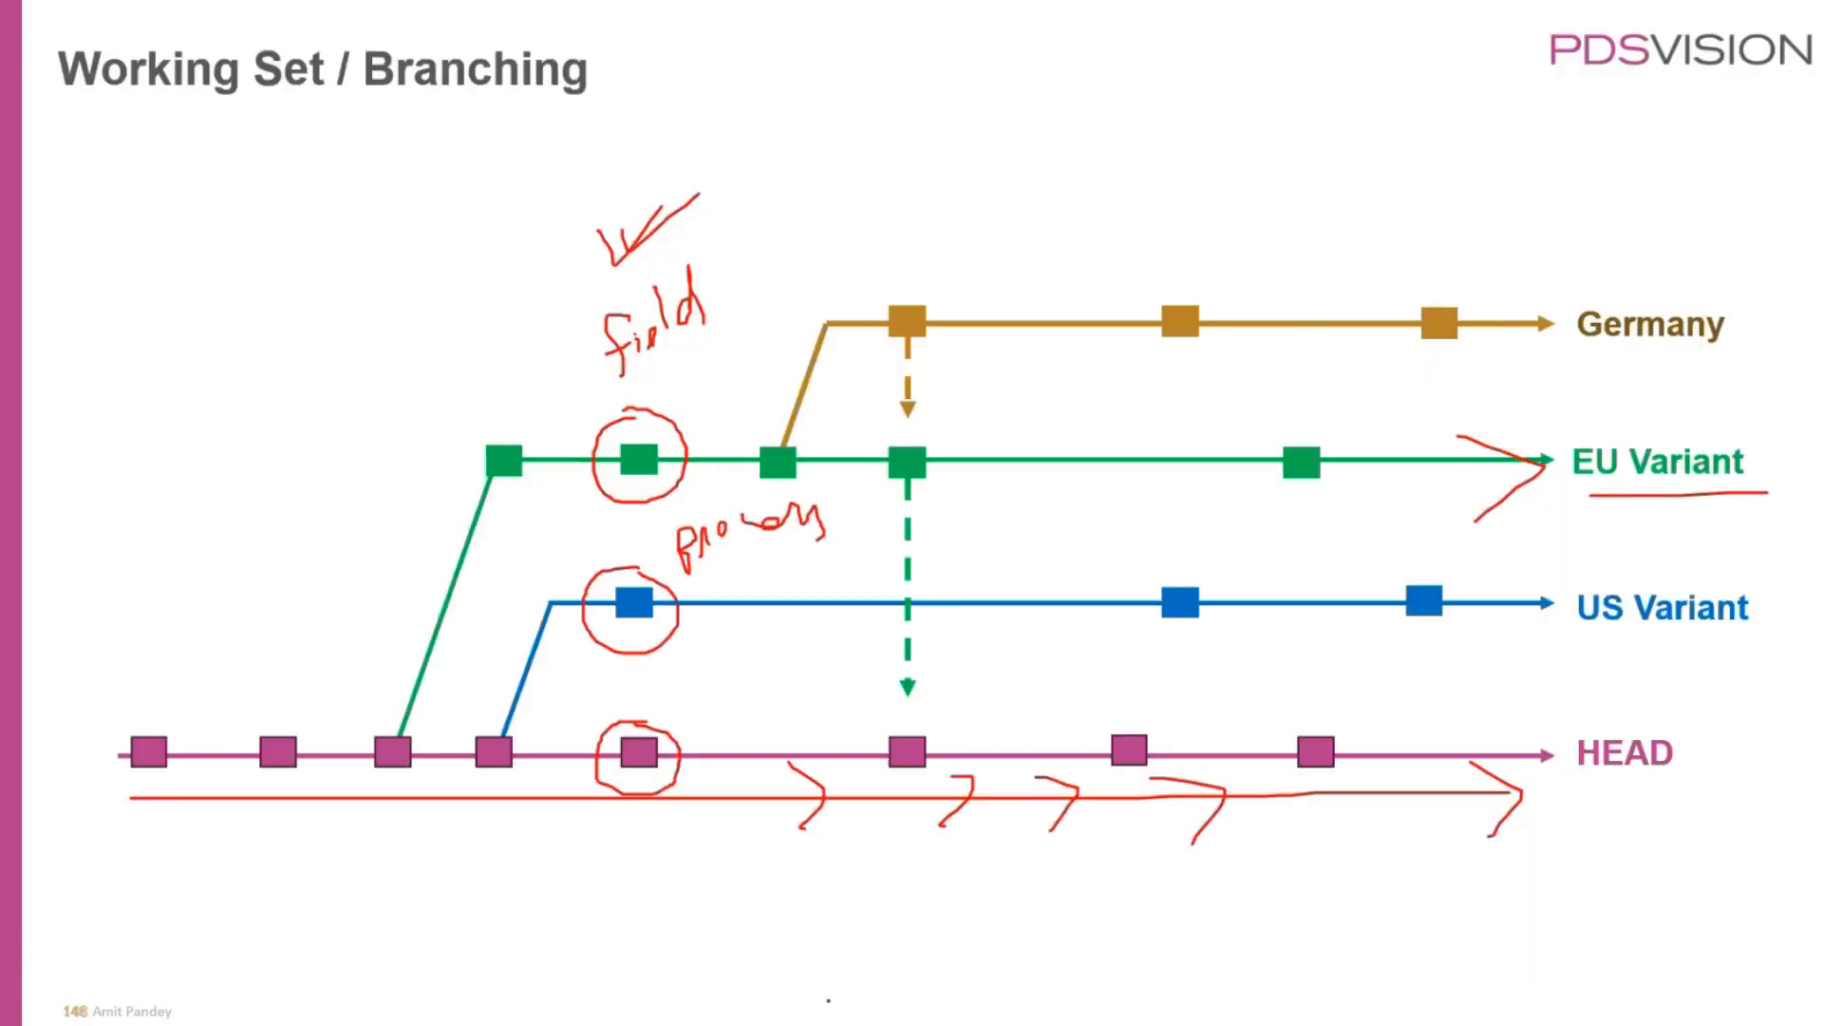
pyautogui.click(140, 1003)
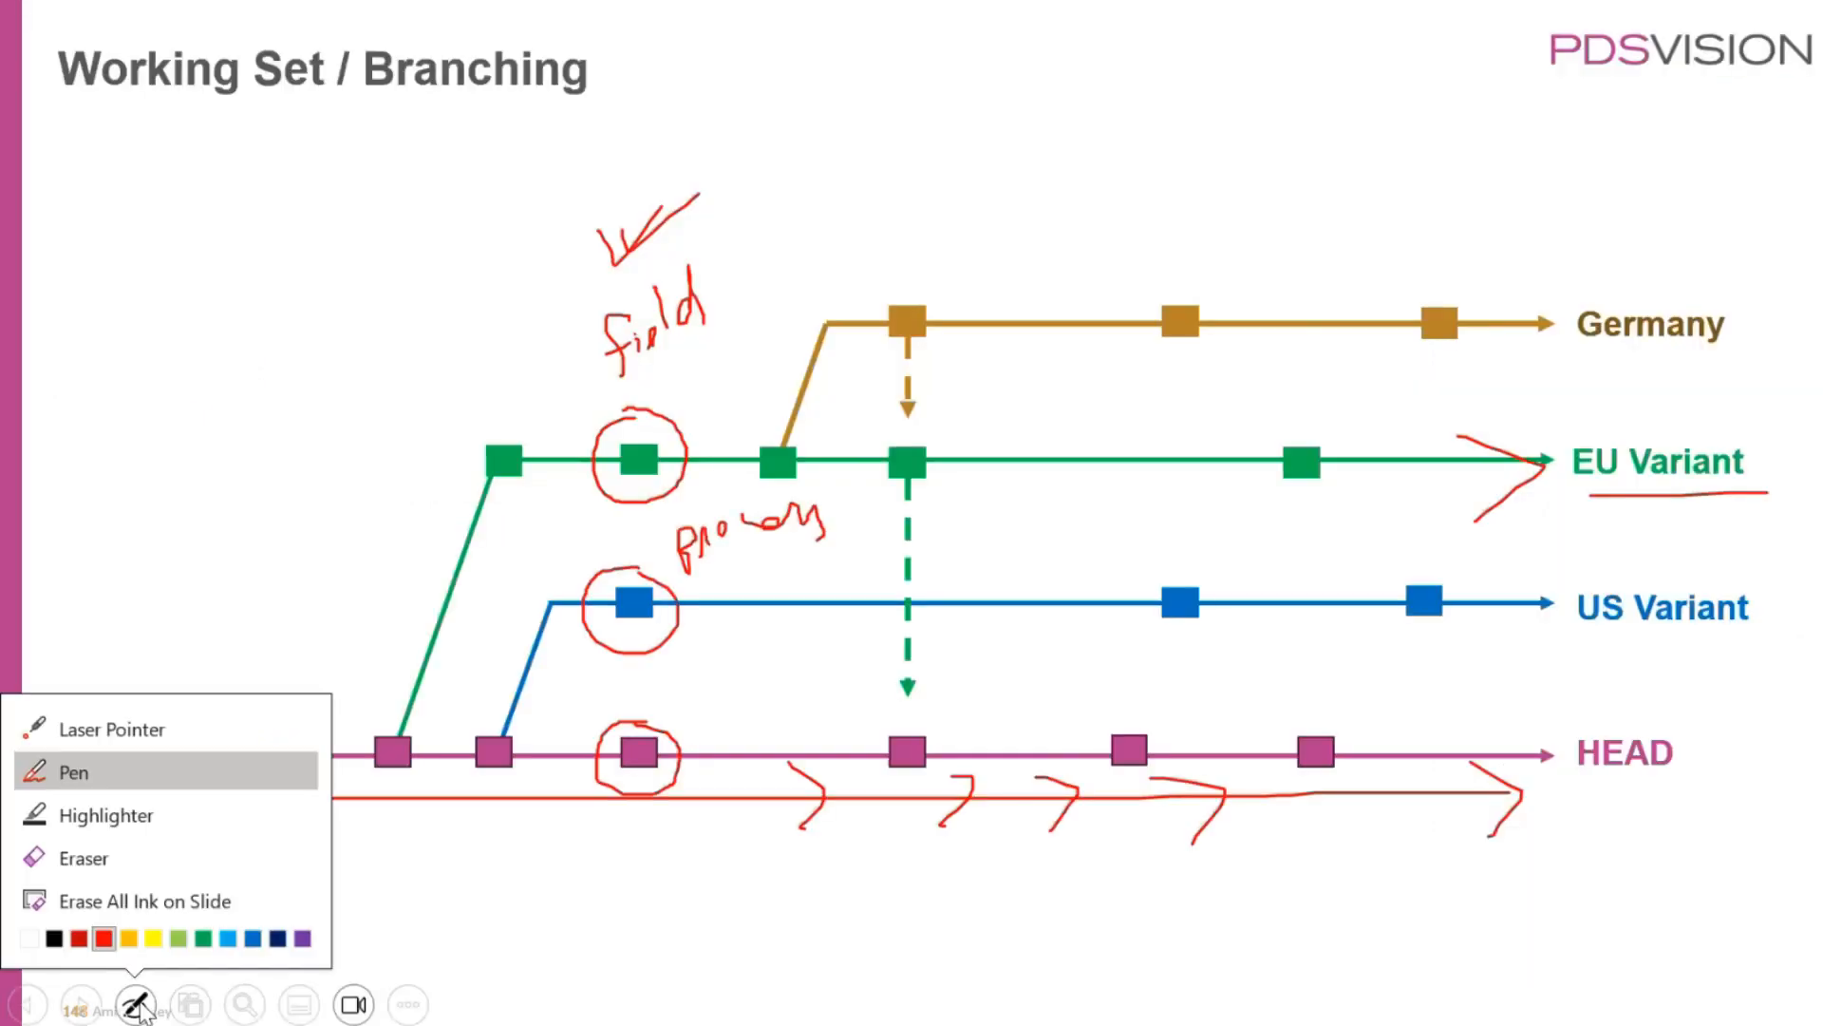
pyautogui.click(190, 900)
pyautogui.press('Left')
pyautogui.press('Left')
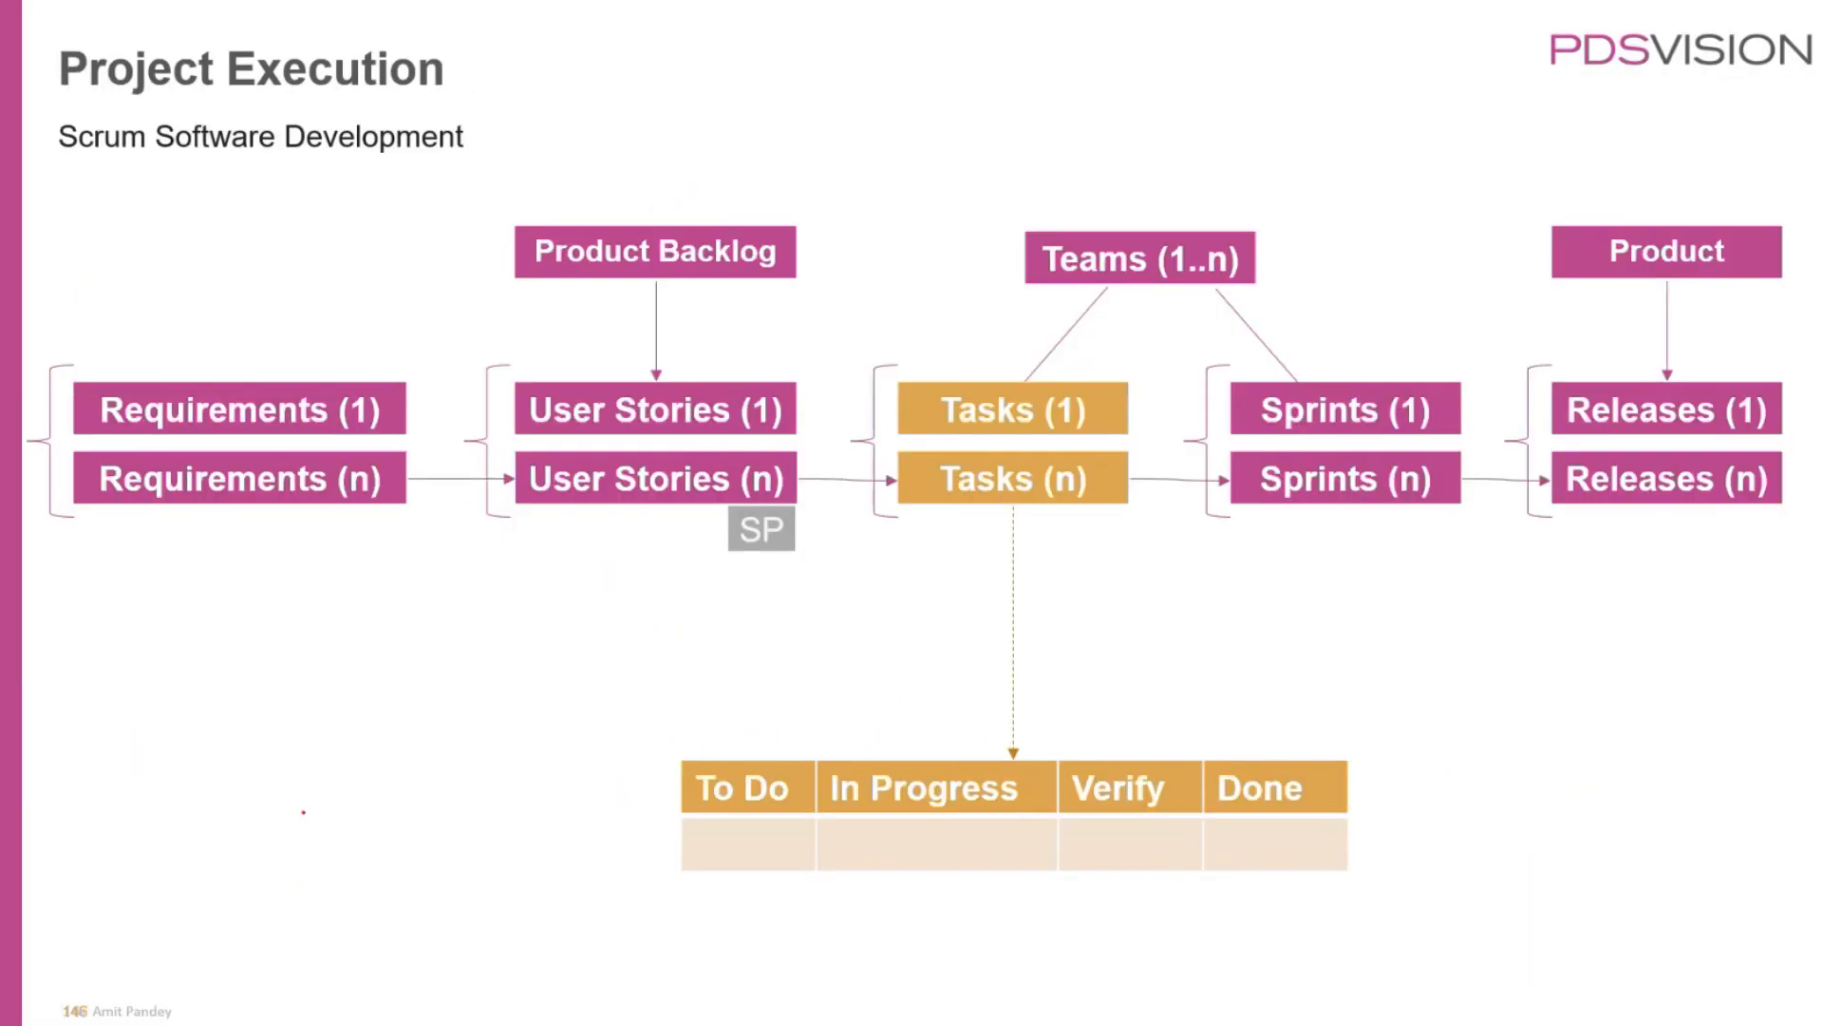
pyautogui.press('Right')
pyautogui.press('Right')
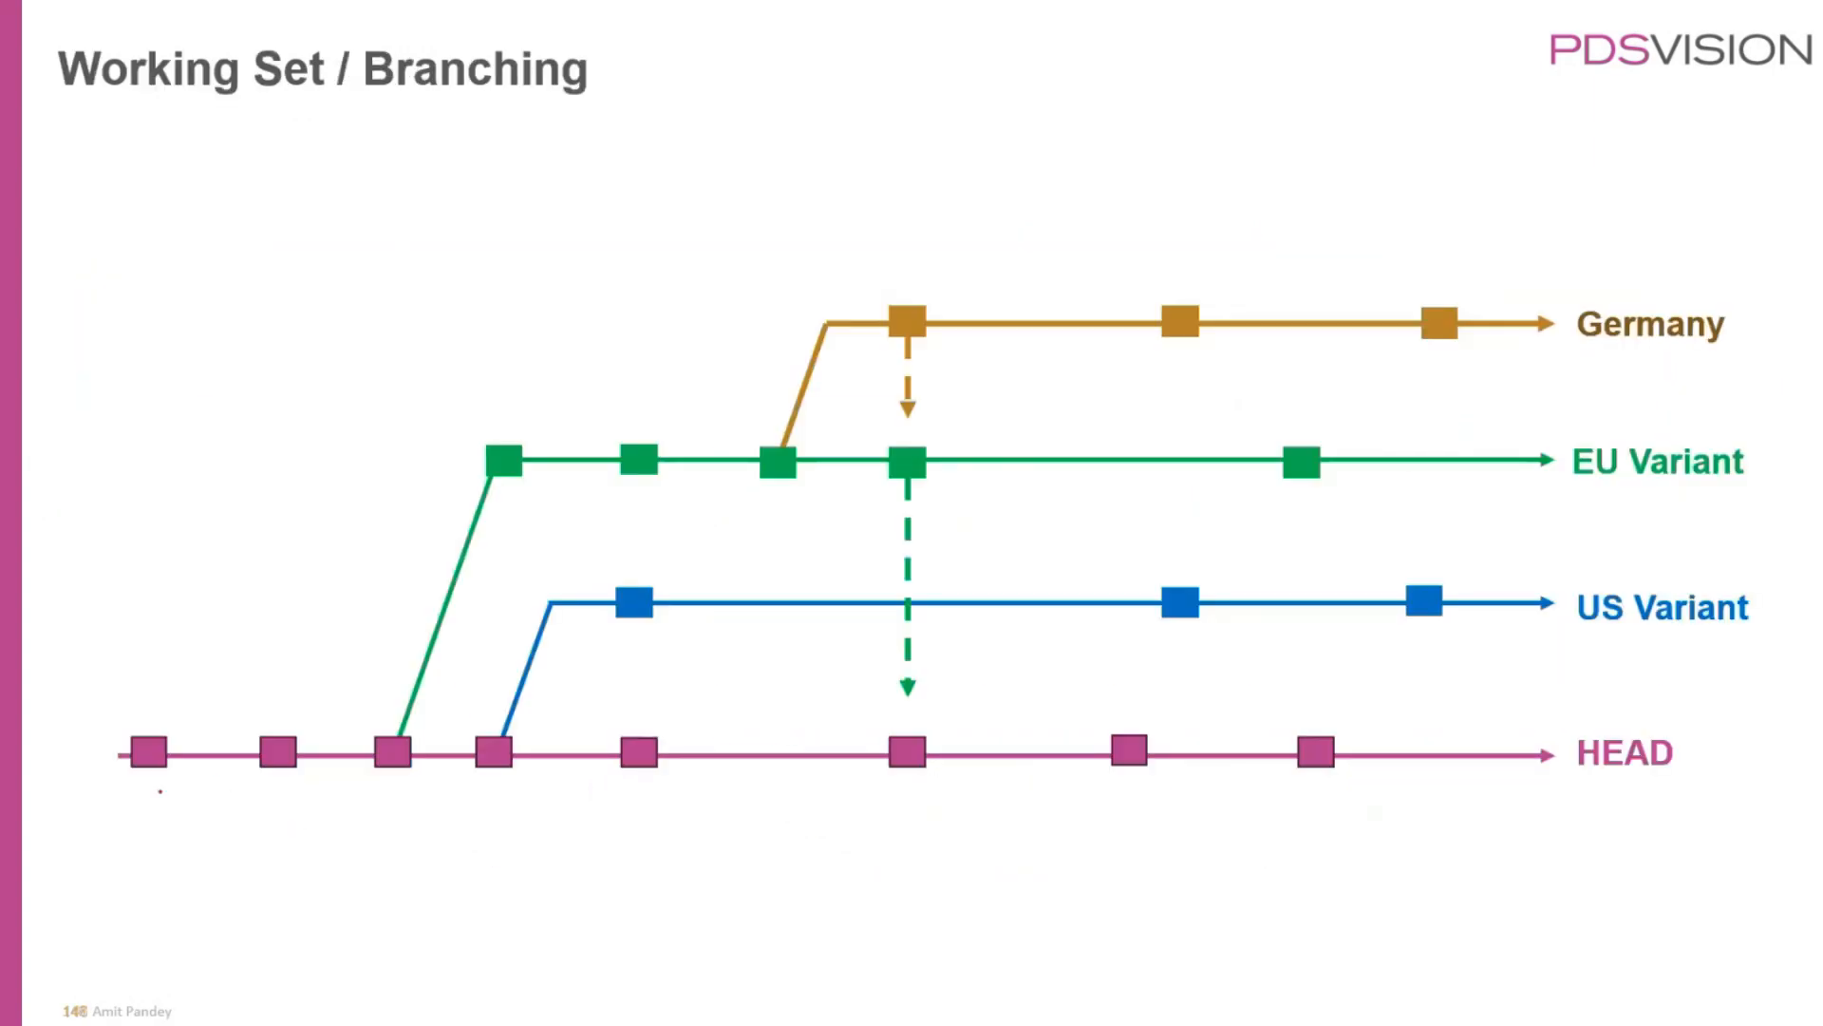